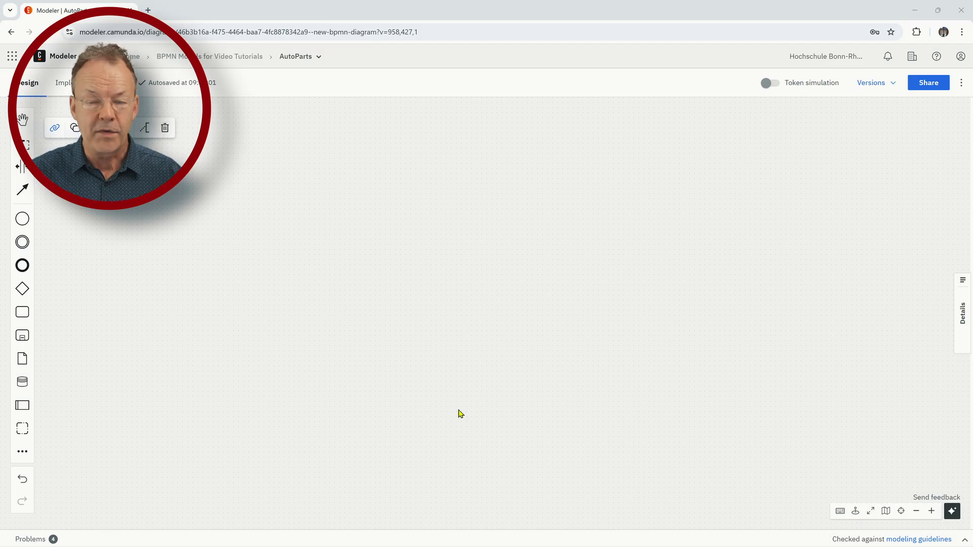
- Add a pool with a start event to the diagram and position it in the lower part of the canvas
{"action": "left_click", "coordinate": [23, 405]}
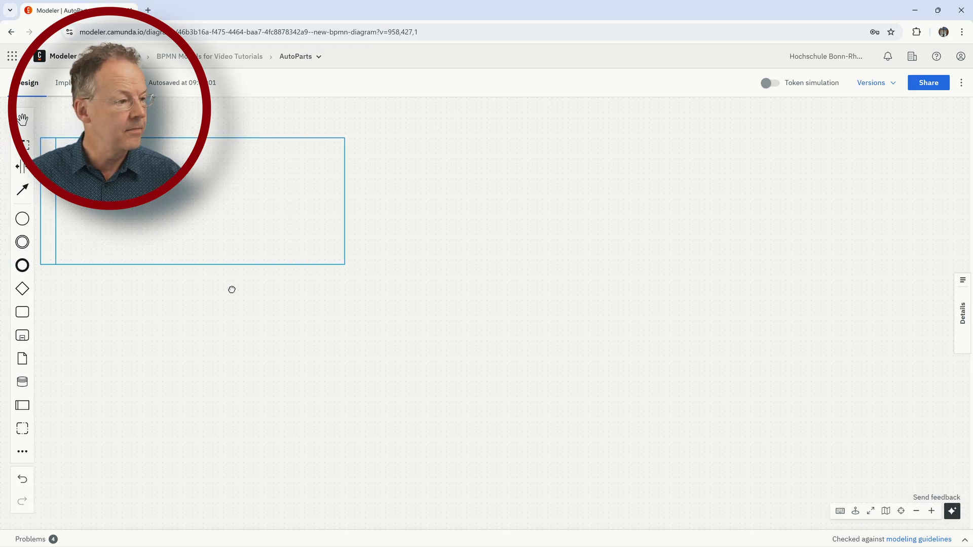
{"action": "left_click", "coordinate": [315, 252]}
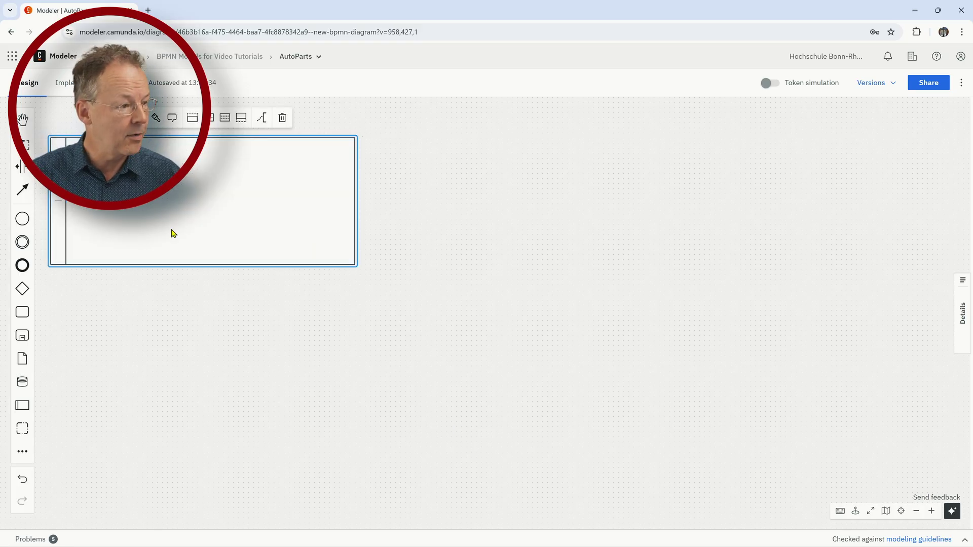
{"action": "left_click", "coordinate": [290, 337]}
{"action": "left_click_drag", "start_coordinate": [153, 136], "coordinate": [150, 371]}
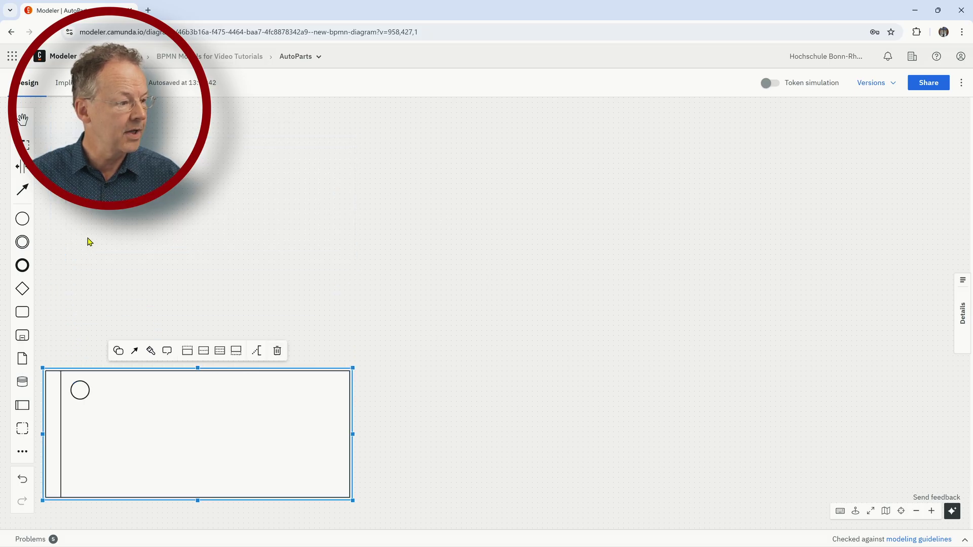
- Add a second pool near the top of the canvas, above the pool containing the start event
{"action": "left_click", "coordinate": [23, 407]}
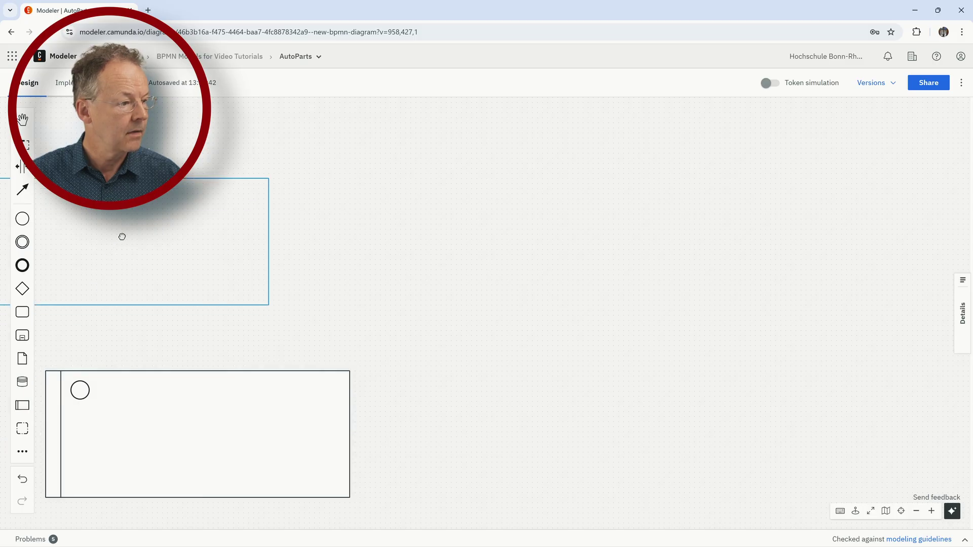
{"action": "left_click", "coordinate": [205, 177]}
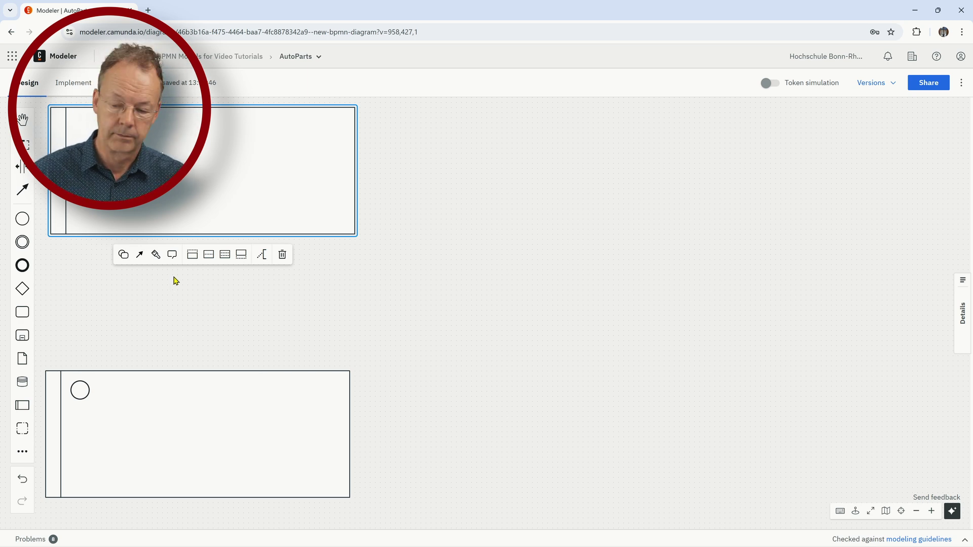
{"action": "left_click", "coordinate": [447, 177]}
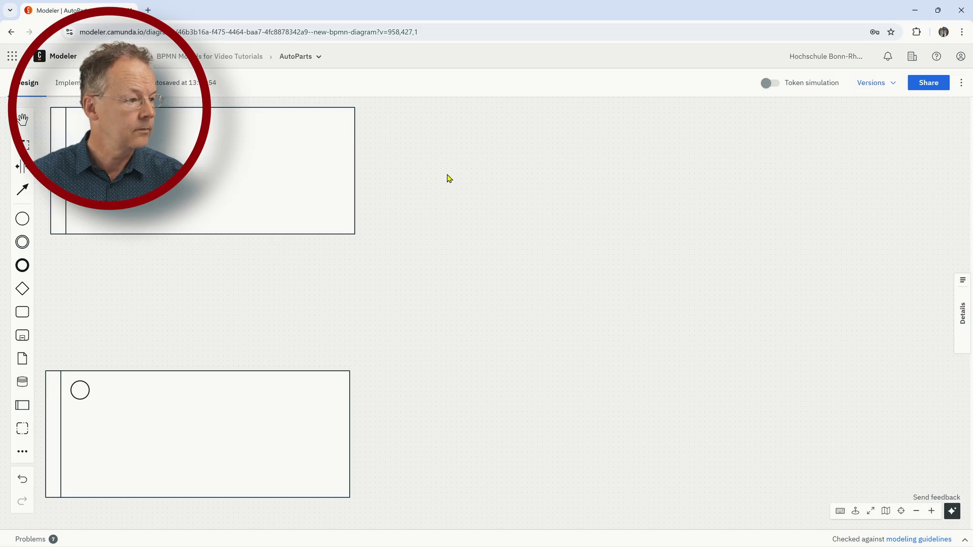
- Name the lower pool "AutoParts Manufacturing GmbH"
{"action": "double_click", "coordinate": [61, 438]}
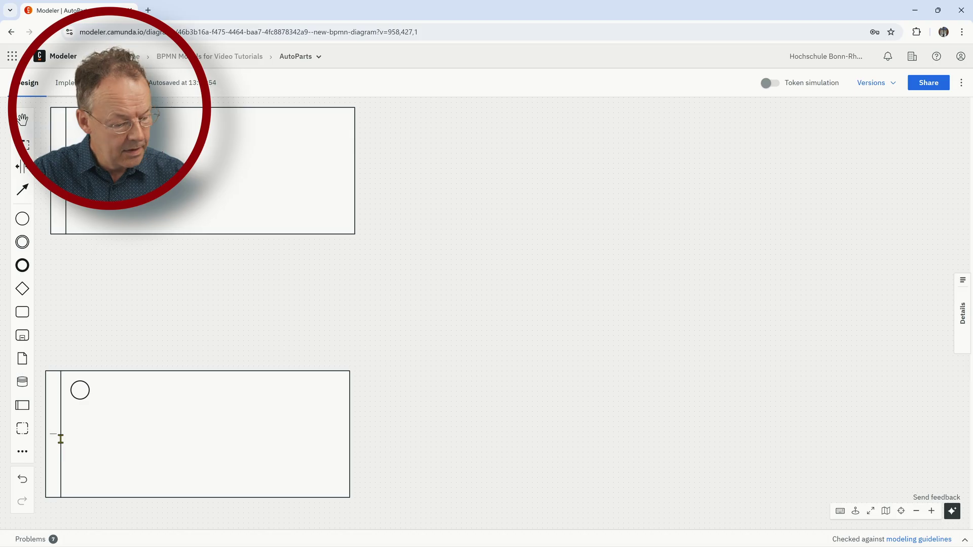
{"action": "type", "text": "Auto"}
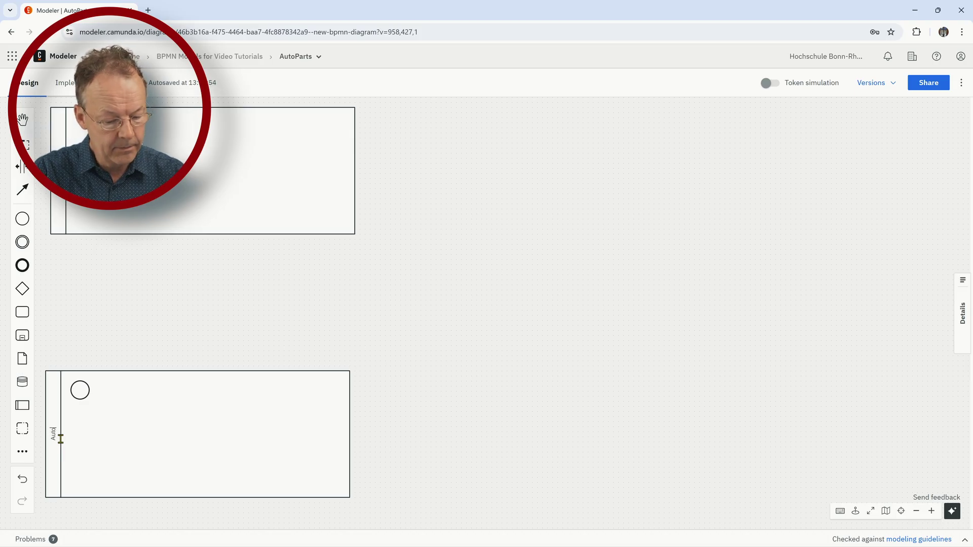
{"action": "type", "text": "Part"}
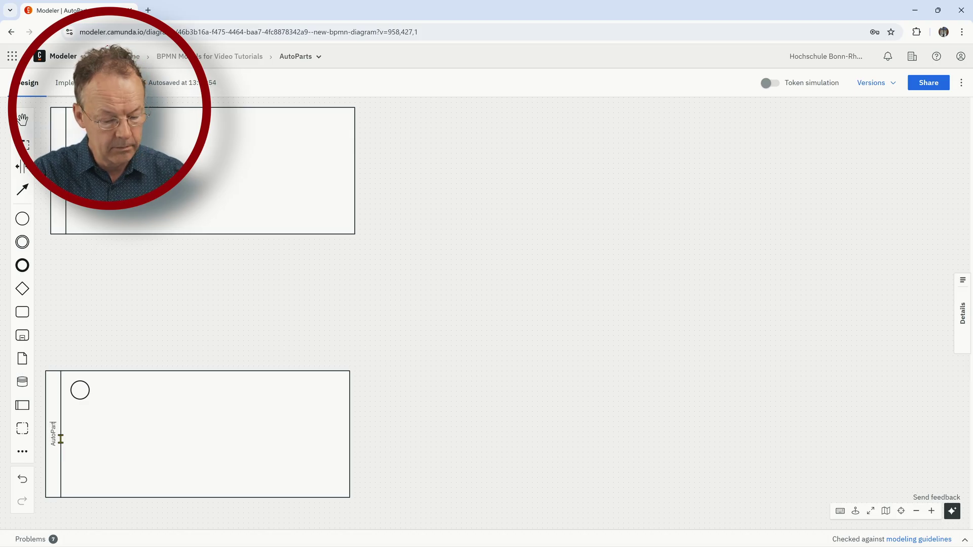
{"action": "type", "text": "s Ma"}
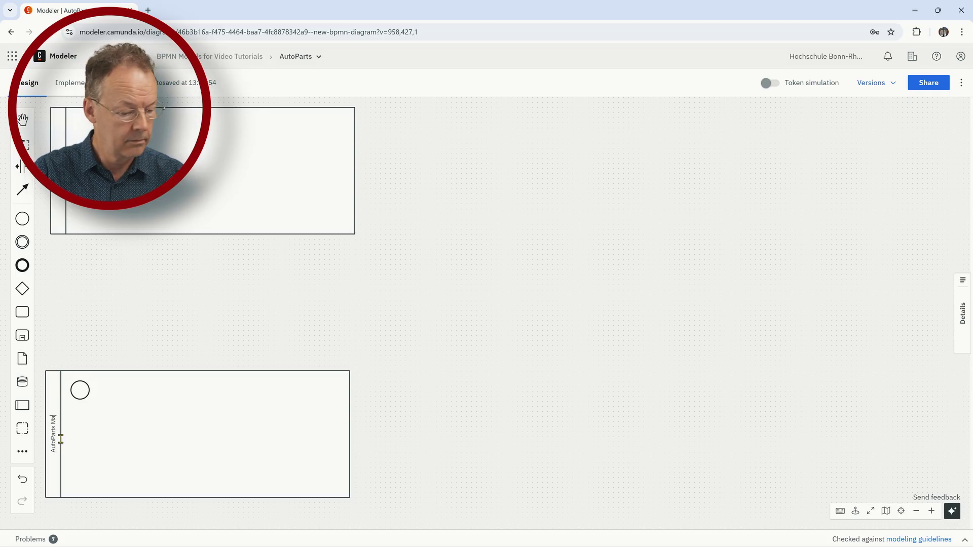
{"action": "type", "text": "nufacturing"}
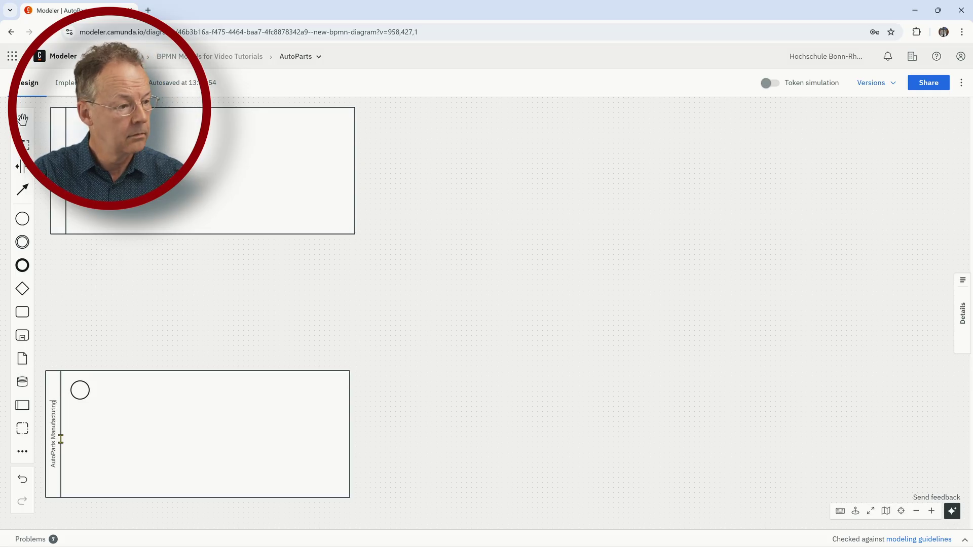
{"action": "type", "text": " GmbH"}
{"action": "key", "text": "Return"}
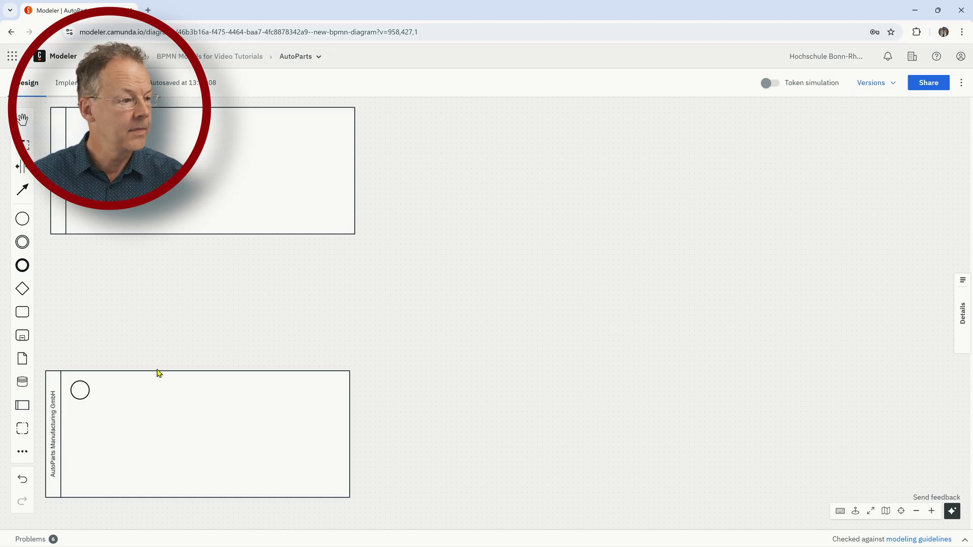
- Convert the upper pool to an empty pool and name it "Supplier"
{"action": "left_click", "coordinate": [248, 220]}
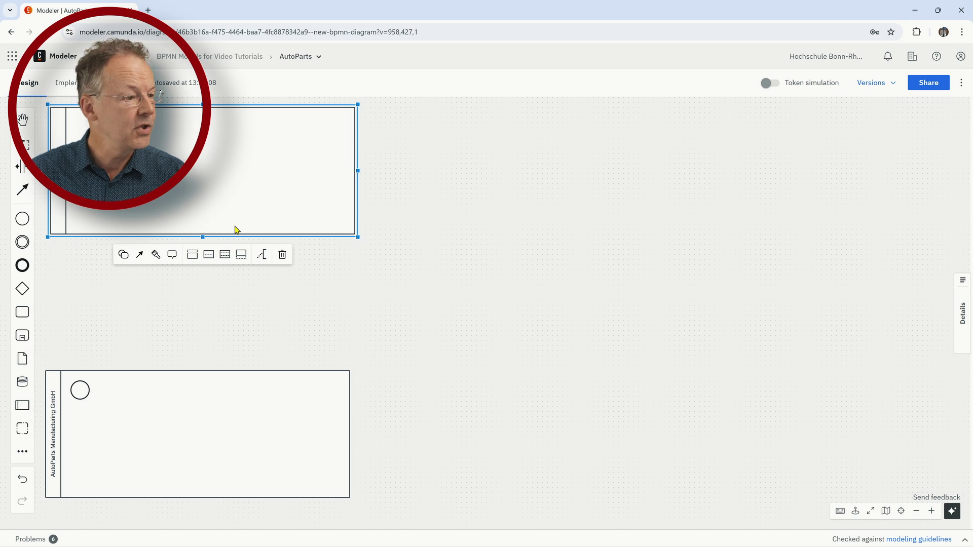
{"action": "left_click", "coordinate": [124, 255]}
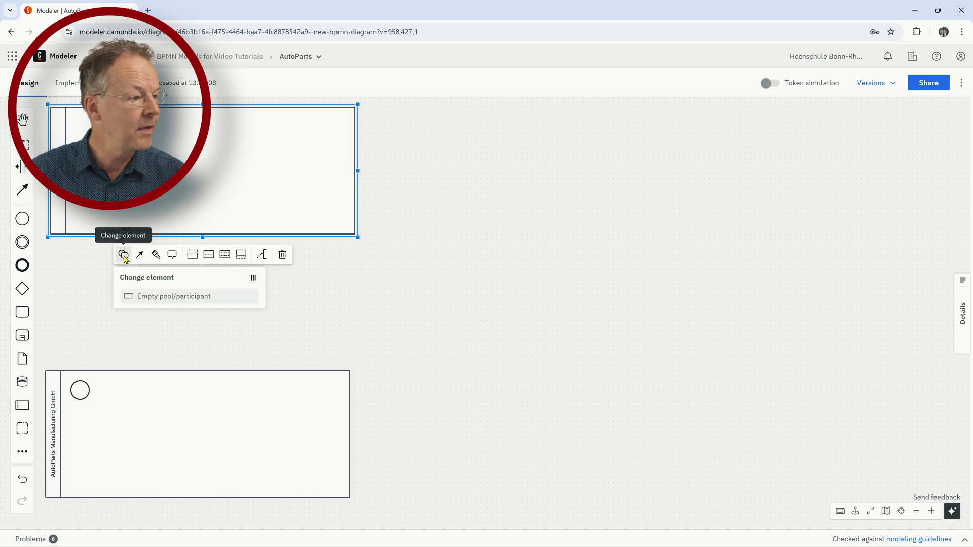
{"action": "left_click", "coordinate": [134, 299]}
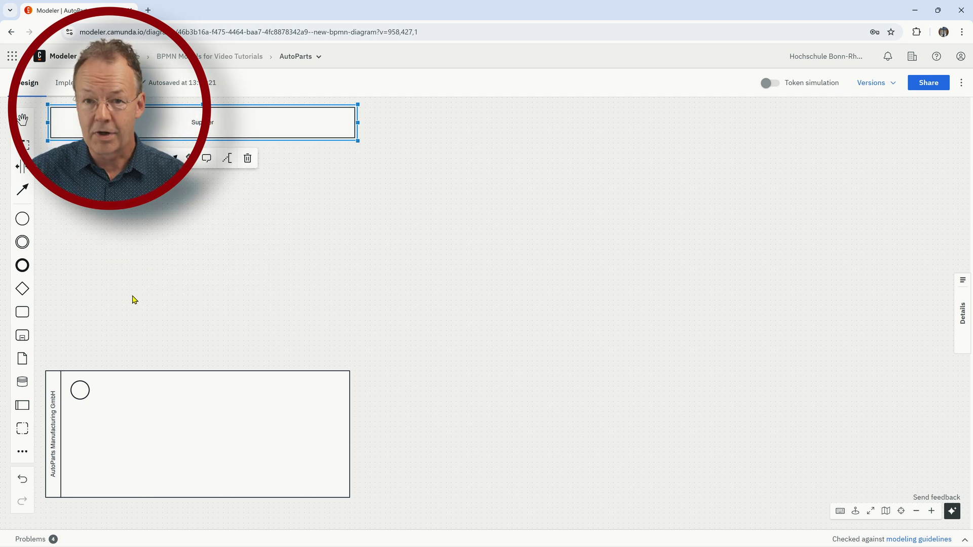
- Resize both pools to span the canvas width, with the AutoParts Manufacturing GmbH pool much taller, and align their left edges
{"action": "left_click_drag", "start_coordinate": [358, 122], "coordinate": [917, 133]}
{"action": "left_click", "coordinate": [187, 419]}
{"action": "left_click_drag", "start_coordinate": [198, 371], "coordinate": [192, 148]}
{"action": "left_click_drag", "start_coordinate": [348, 322], "coordinate": [915, 344]}
{"action": "left_click_drag", "start_coordinate": [480, 144], "coordinate": [484, 205]}
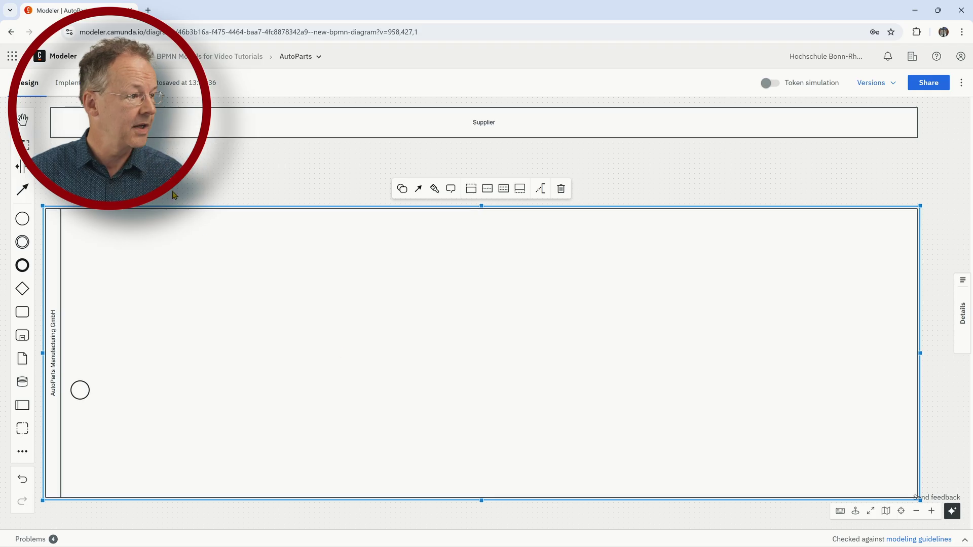
{"action": "left_click_drag", "start_coordinate": [226, 125], "coordinate": [221, 127]}
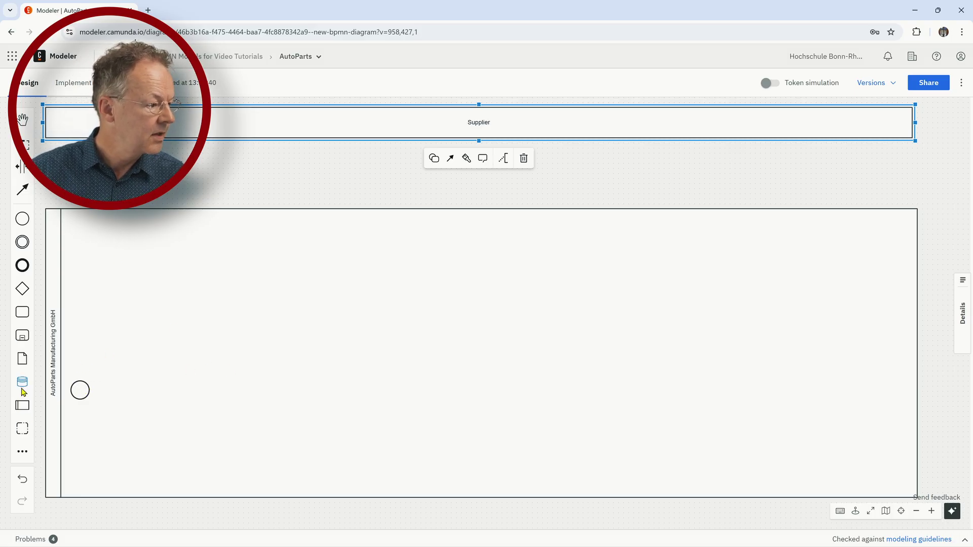
- Divide the AutoParts Manufacturing GmbH pool into three lanes and add a fourth lane below them
{"action": "scroll", "coordinate": [21, 391], "scroll_direction": "down", "scroll_amount": 1}
{"action": "left_click", "coordinate": [202, 182]}
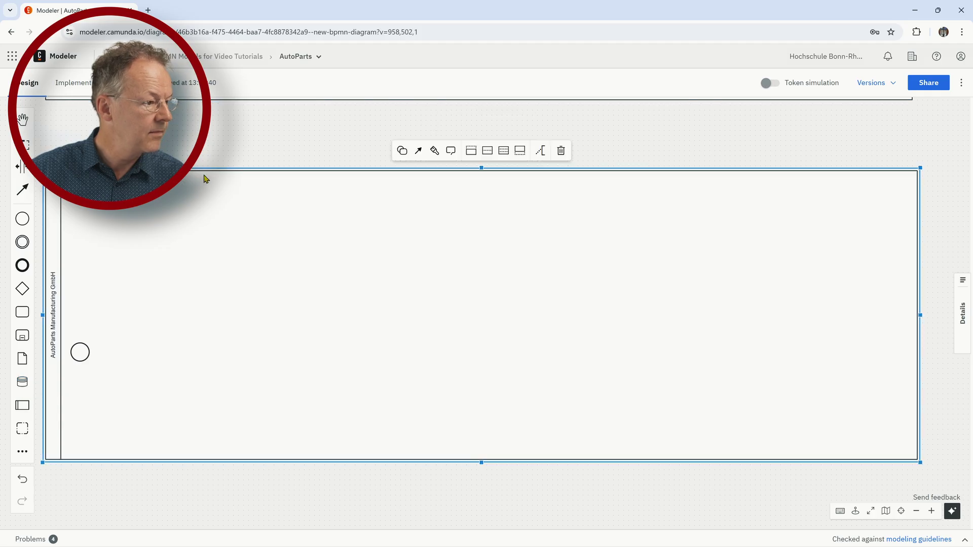
{"action": "left_click", "coordinate": [503, 151]}
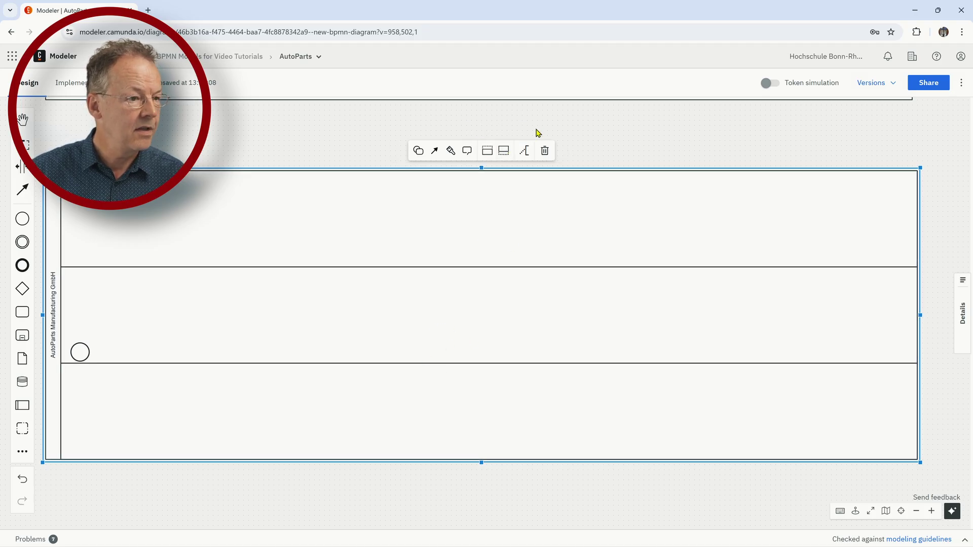
{"action": "left_click", "coordinate": [505, 153]}
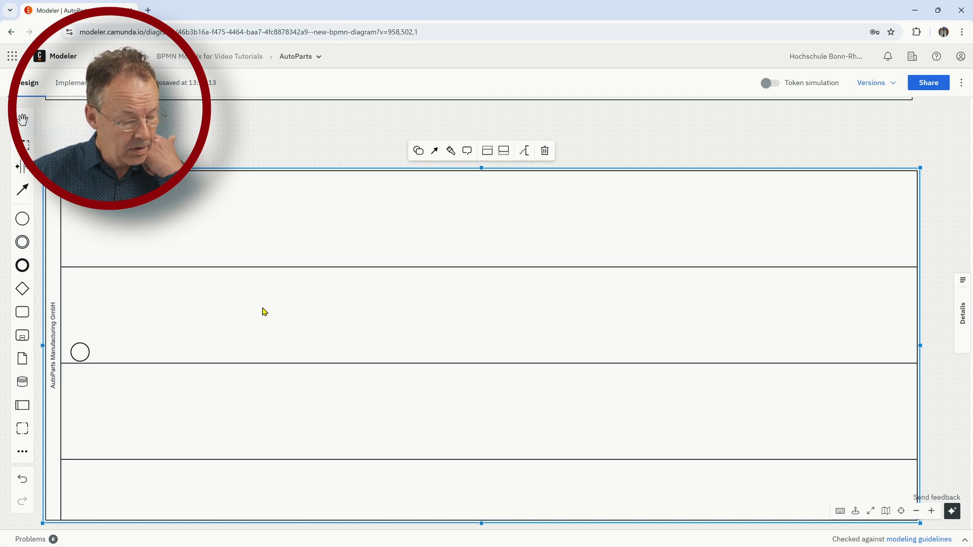
- Name the first lane of the AutoParts Manufacturing GmbH pool "Line engineer"
{"action": "double_click", "coordinate": [86, 241]}
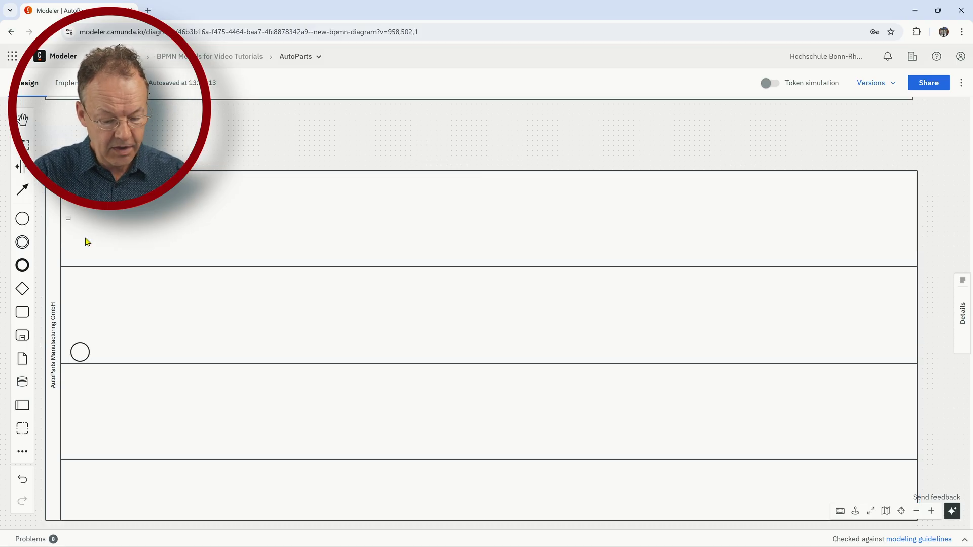
{"action": "type", "text": "Line enginee"}
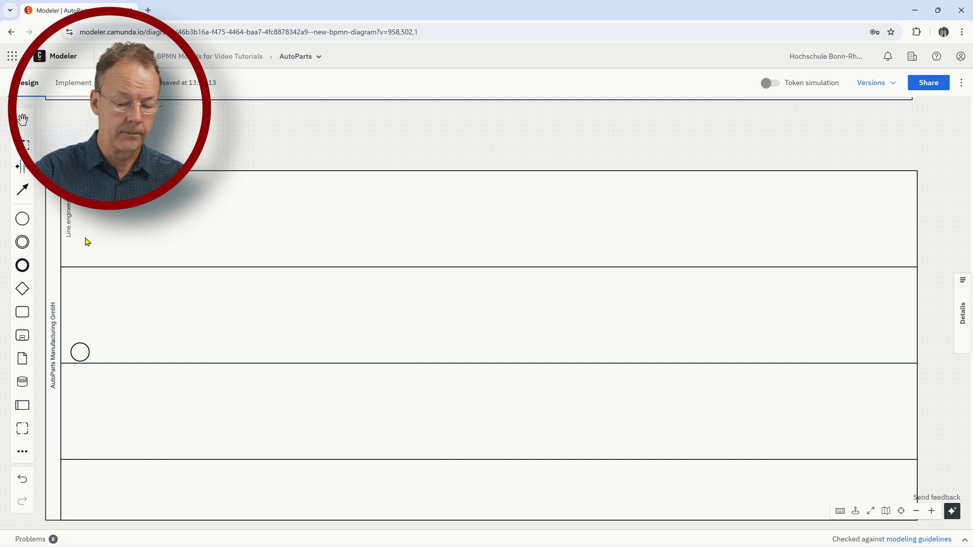
{"action": "left_click", "coordinate": [88, 241]}
- Move the start event into the Line engineer lane and label it "specialized tooling required"
{"action": "left_click", "coordinate": [81, 357]}
{"action": "left_click_drag", "start_coordinate": [82, 357], "coordinate": [113, 225]}
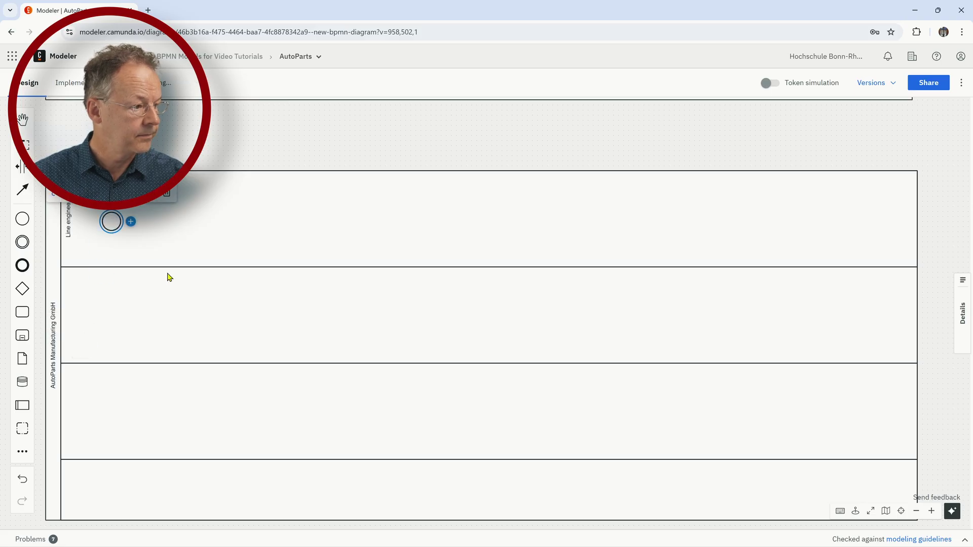
{"action": "double_click", "coordinate": [112, 226]}
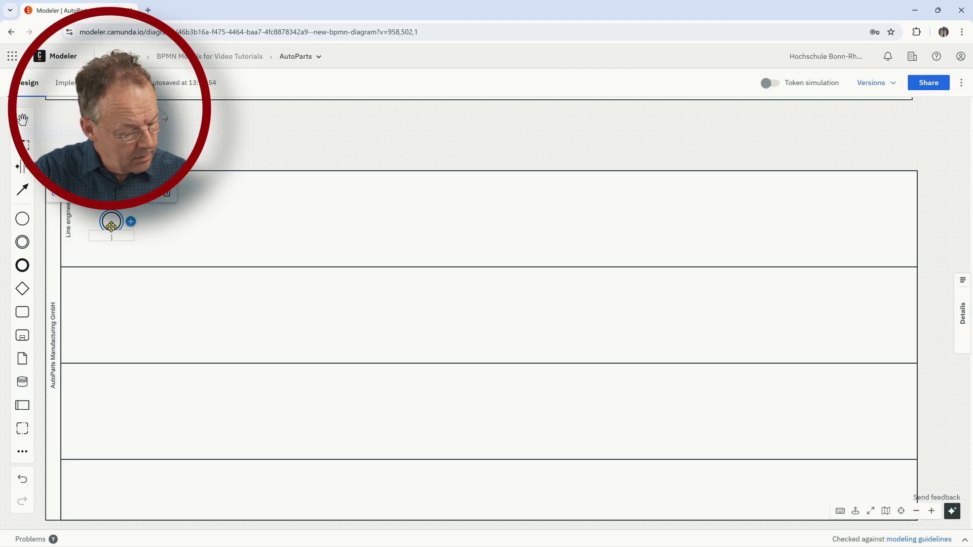
{"action": "type", "text": "s"}
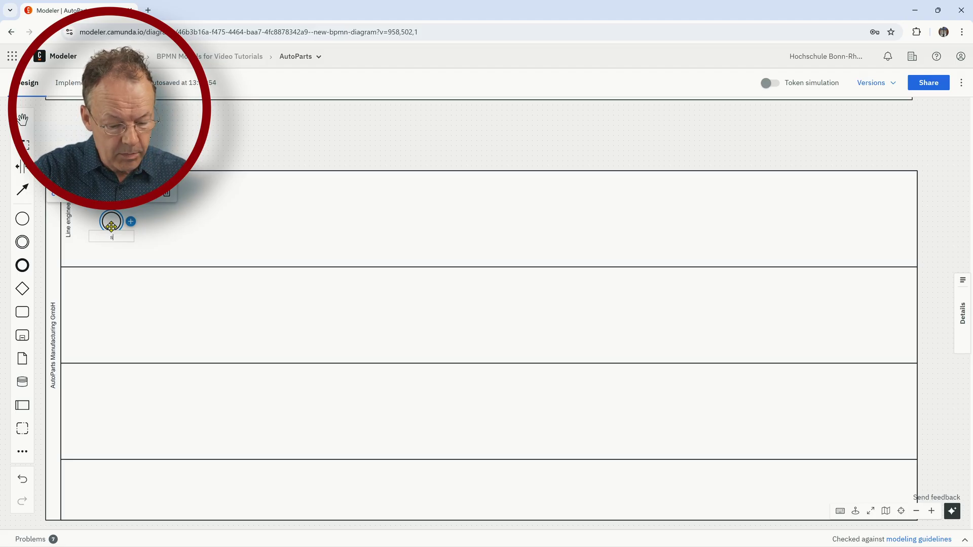
{"action": "type", "text": "pecial"}
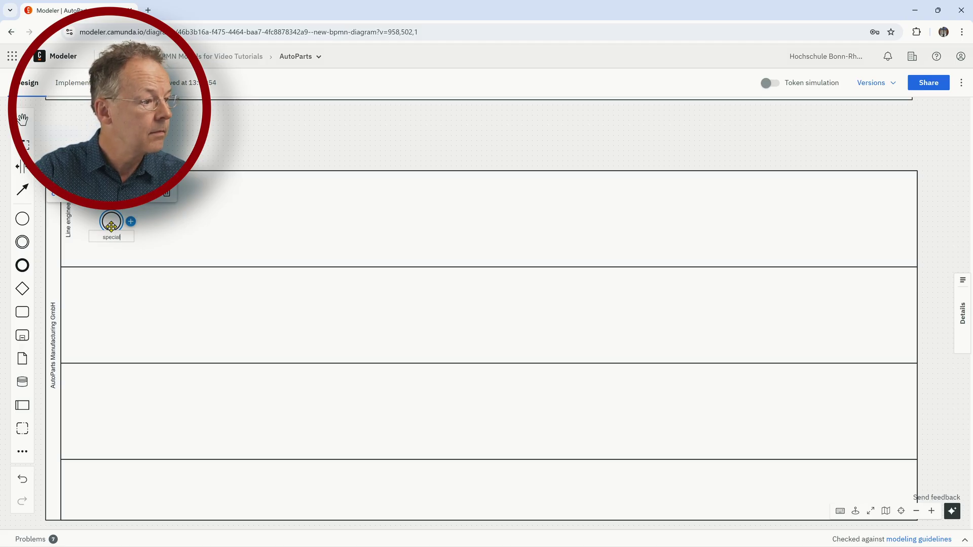
{"action": "type", "text": "ized t"}
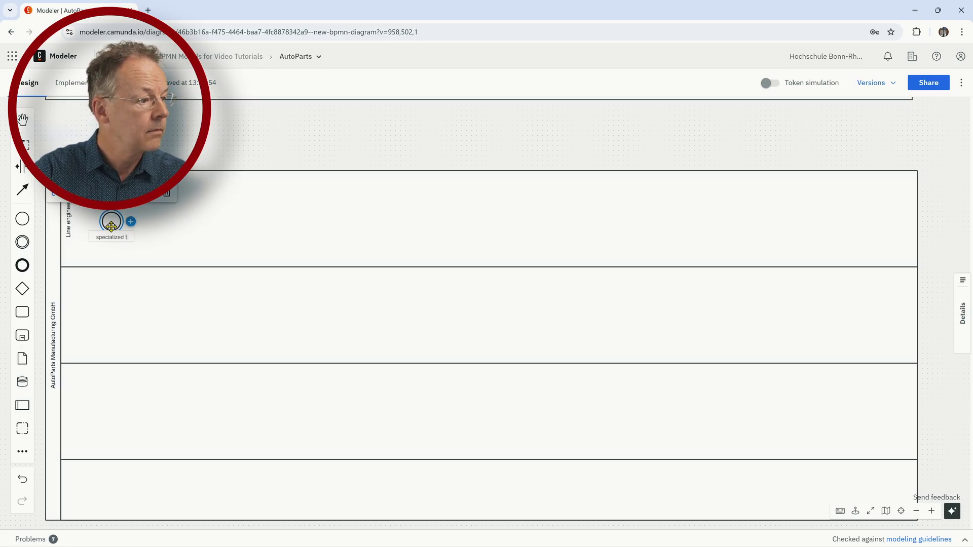
{"action": "type", "text": "ooling require"}
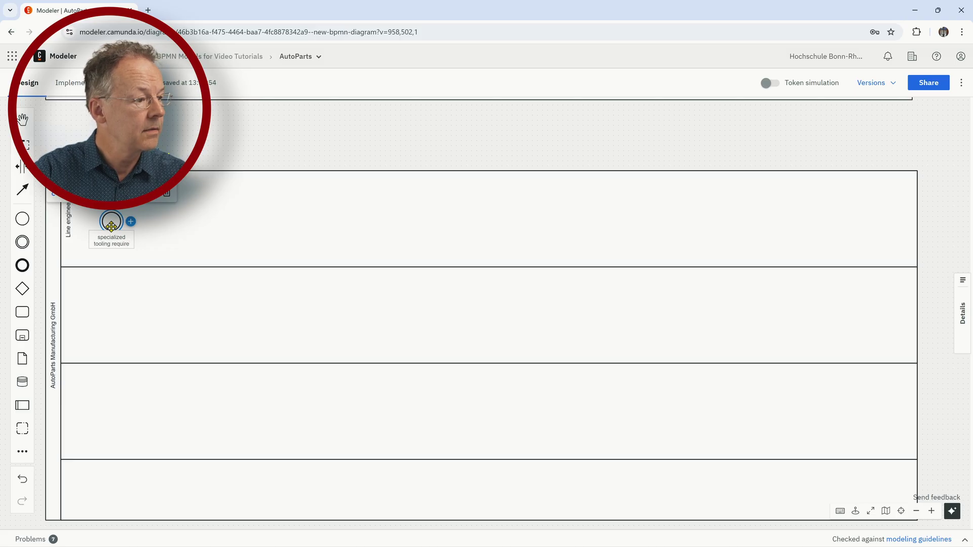
{"action": "type", "text": "d"}
{"action": "key", "text": "Return"}
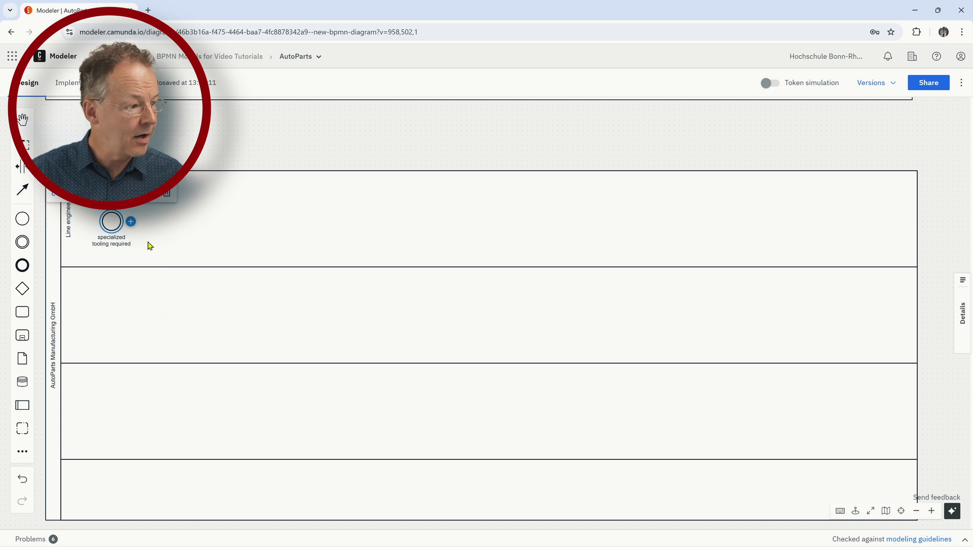
- Append a task named "Fill out tooling request form" to the start event in the Line engineer lane
{"action": "left_click", "coordinate": [131, 221]}
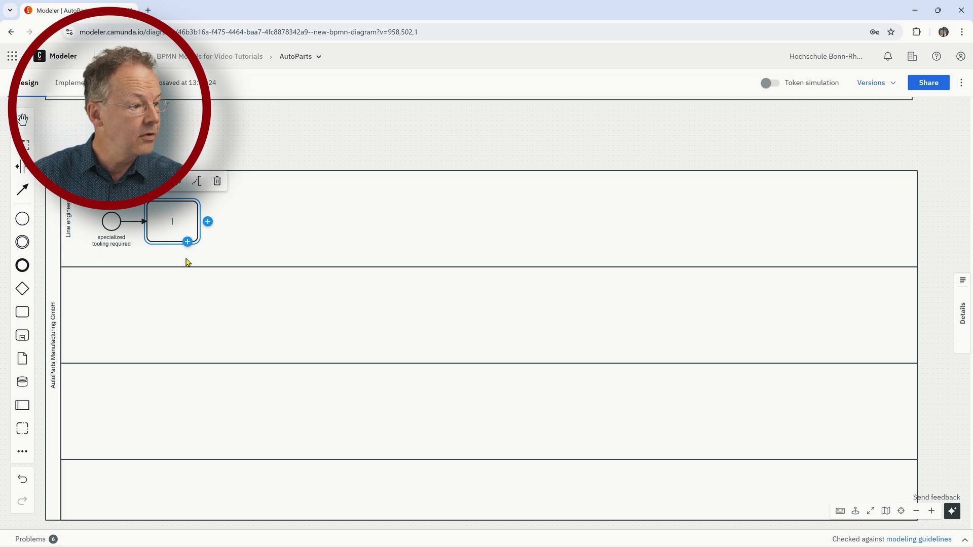
{"action": "left_click", "coordinate": [187, 241]}
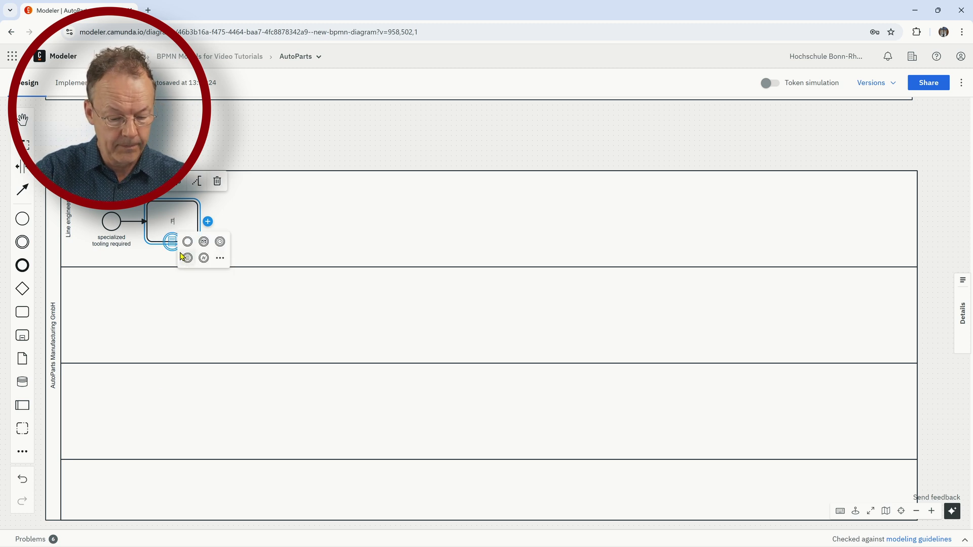
{"action": "type", "text": "Fill out to"}
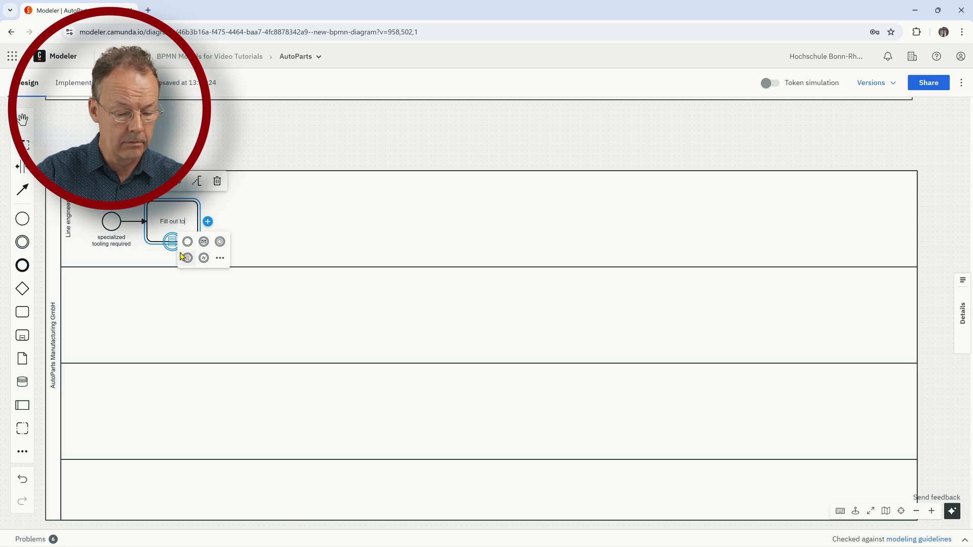
{"action": "type", "text": "oling requ"}
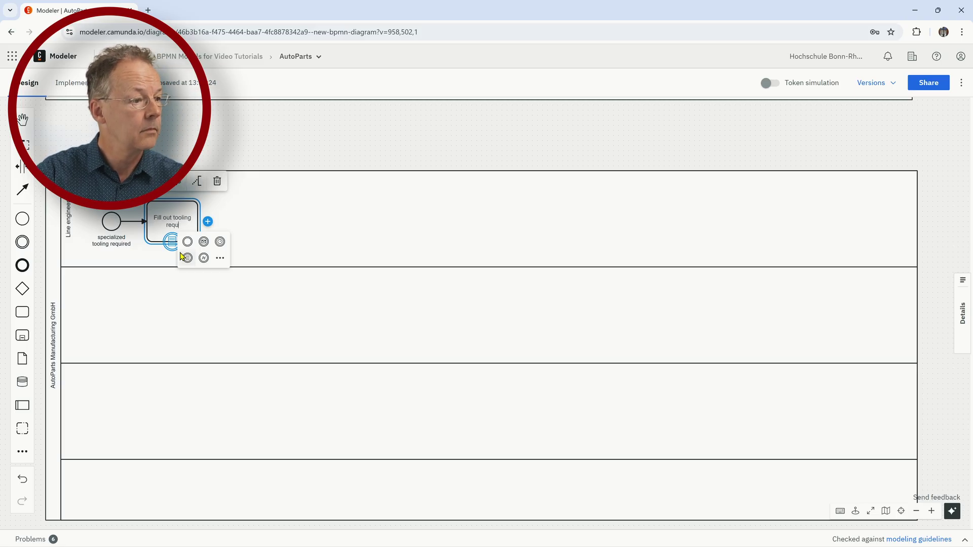
{"action": "type", "text": "est form"}
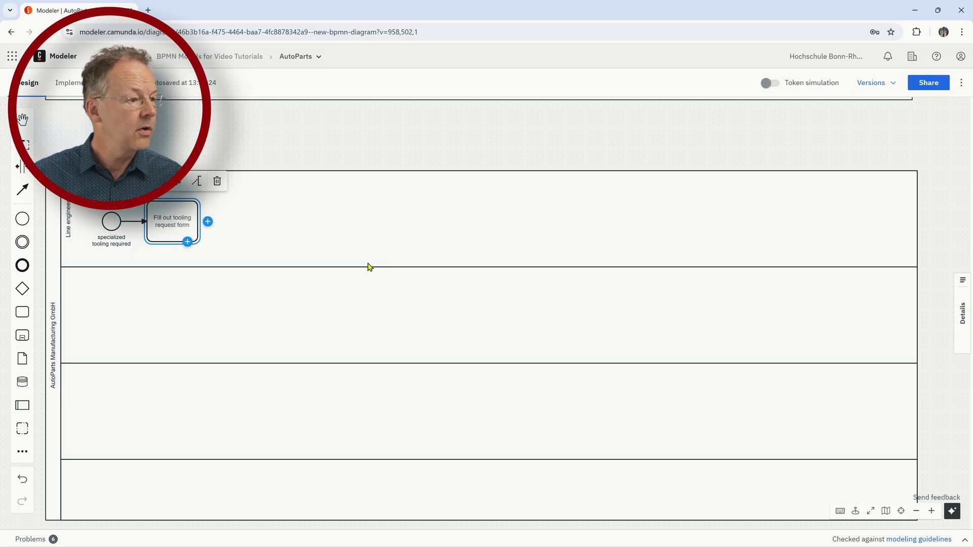
{"action": "key", "text": "Return"}
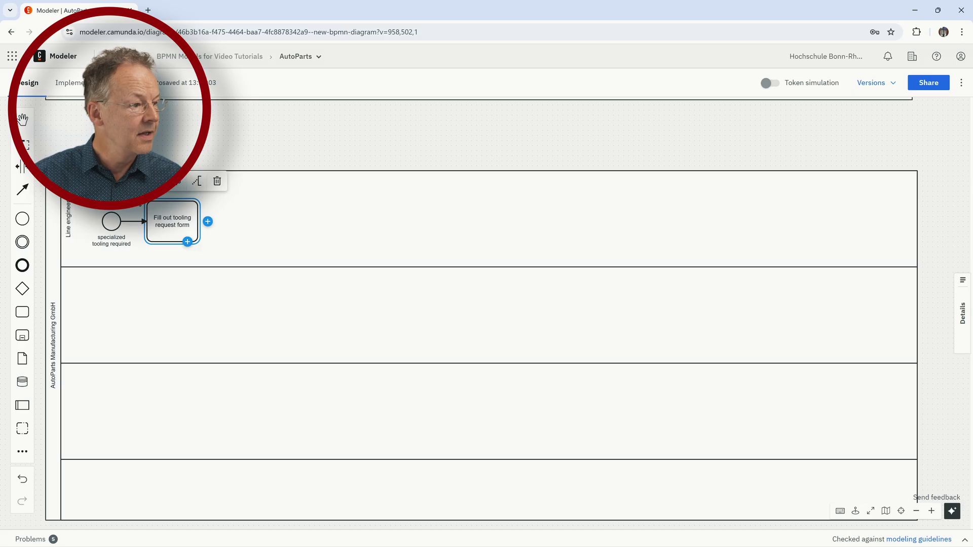
- Change the "Fill out tooling request form" task into a user task
{"action": "key", "text": "r"}
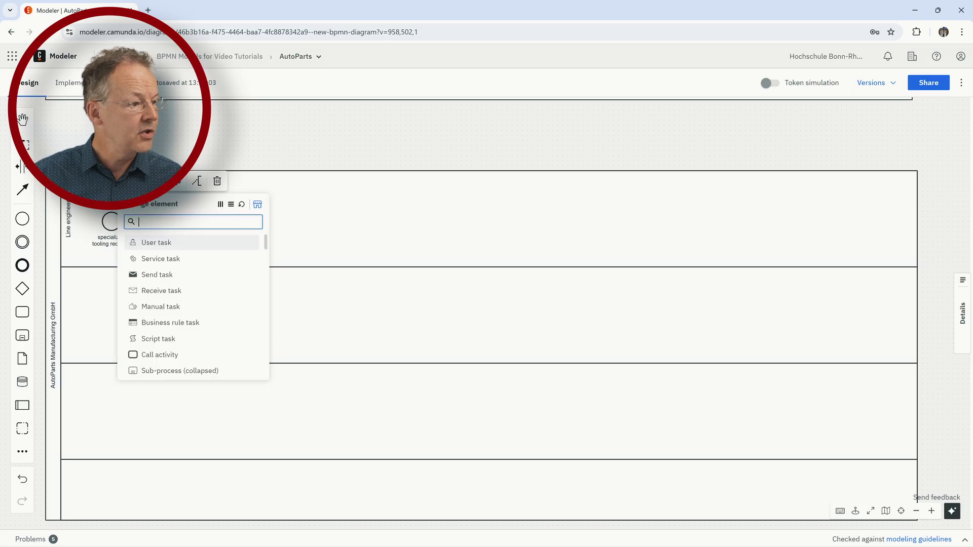
{"action": "left_click", "coordinate": [184, 246]}
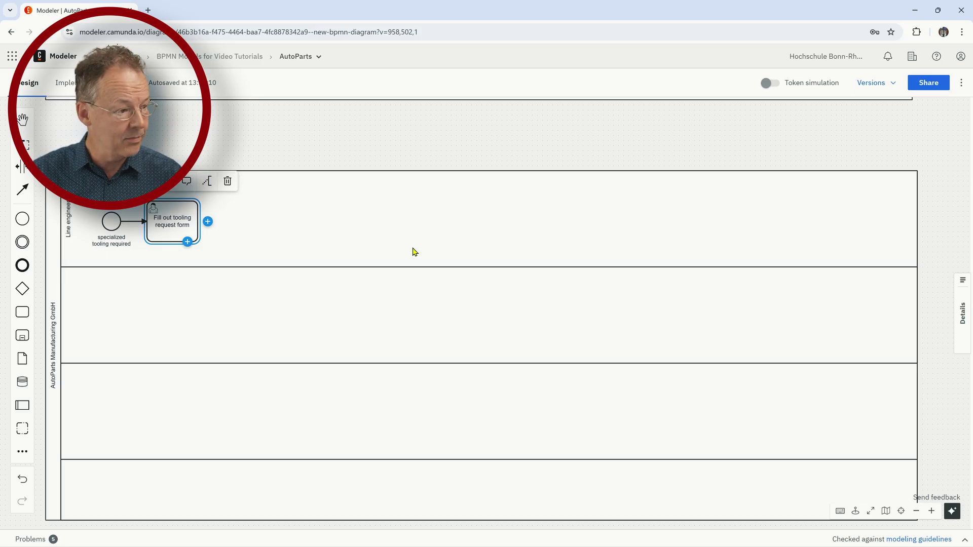
- Name the second lane of the AutoParts Manufacturing GmbH pool "Logistics coordinator"
{"action": "double_click", "coordinate": [234, 342]}
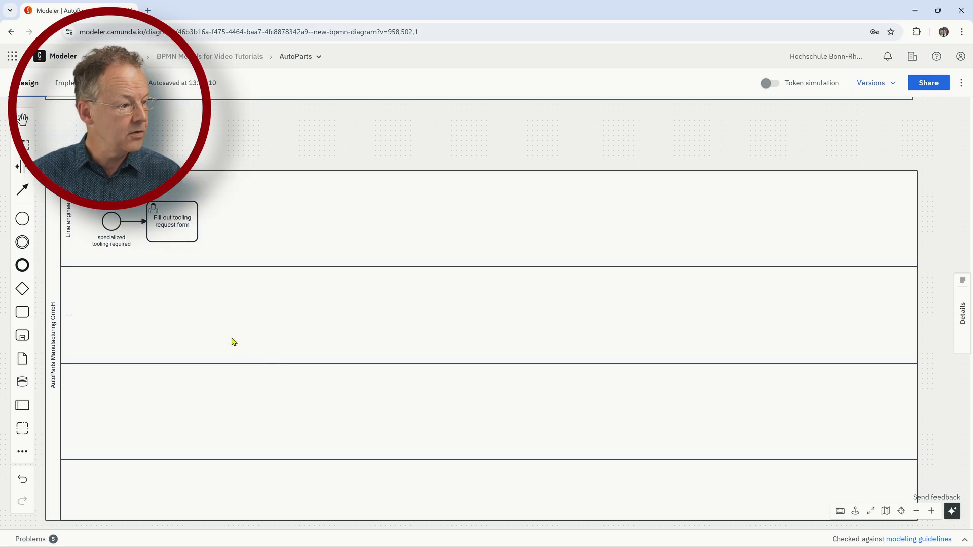
{"action": "type", "text": "Log"}
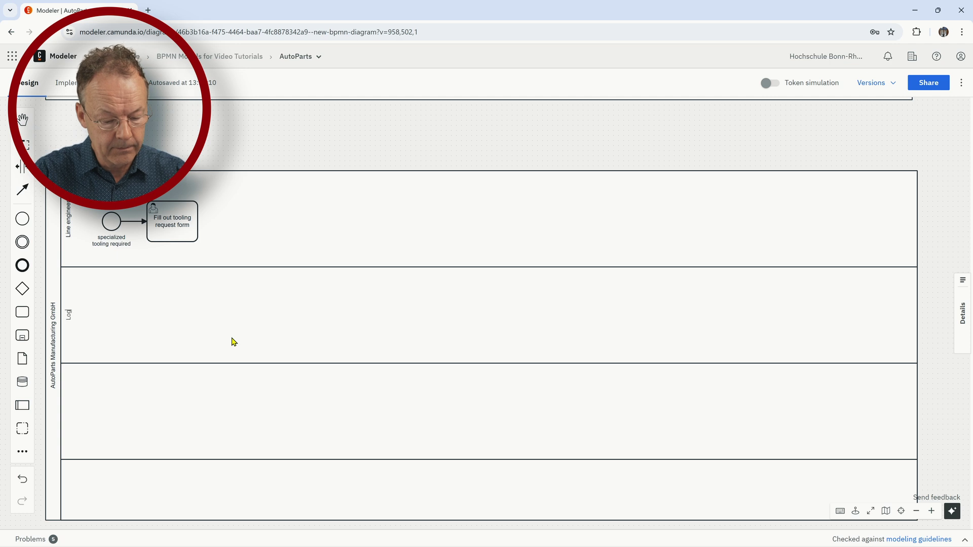
{"action": "type", "text": "istics coordinator"}
{"action": "key", "text": "Return"}
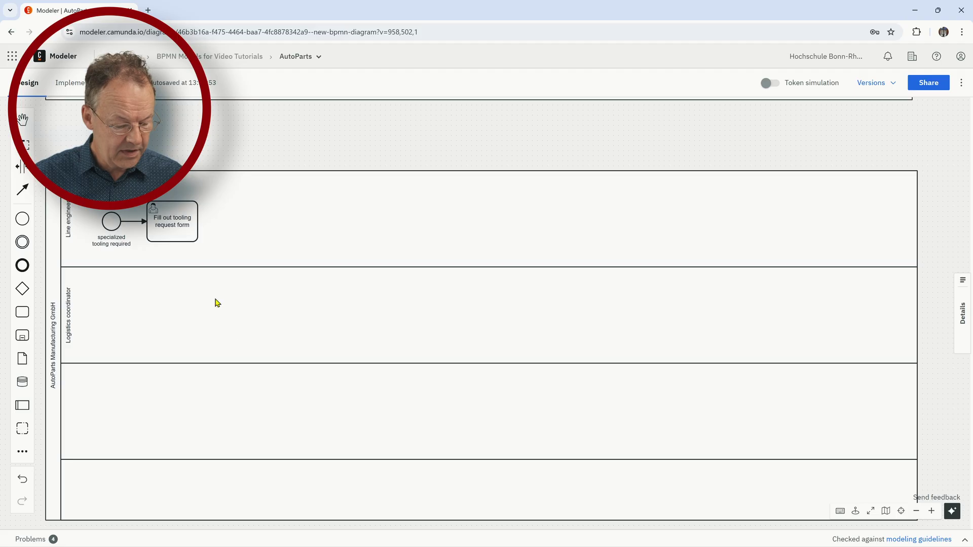
- Append a new task to "Fill out tooling request form" and move it down into the Logistics coordinator lane
{"action": "left_click", "coordinate": [180, 223]}
{"action": "left_click", "coordinate": [208, 221]}
{"action": "left_click", "coordinate": [206, 223]}
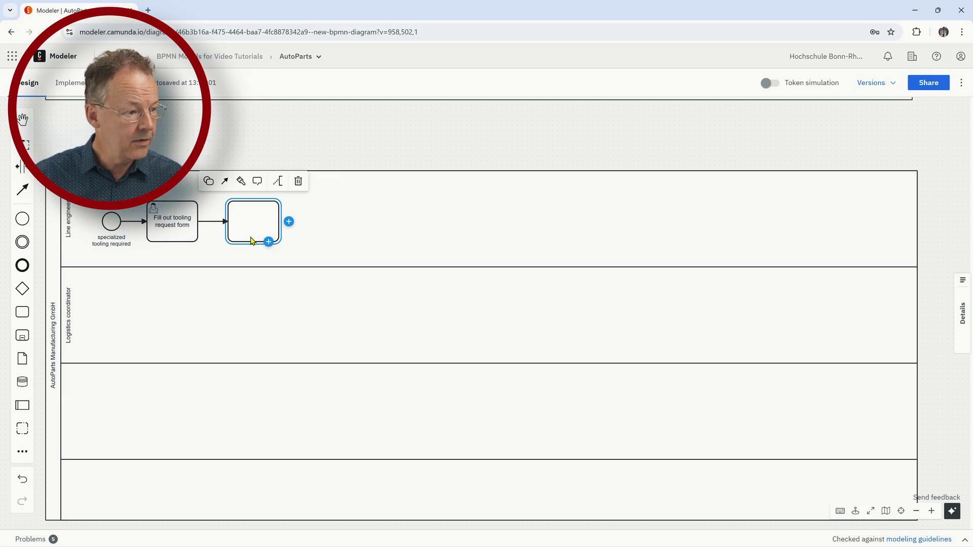
{"action": "left_click_drag", "start_coordinate": [253, 241], "coordinate": [256, 336]}
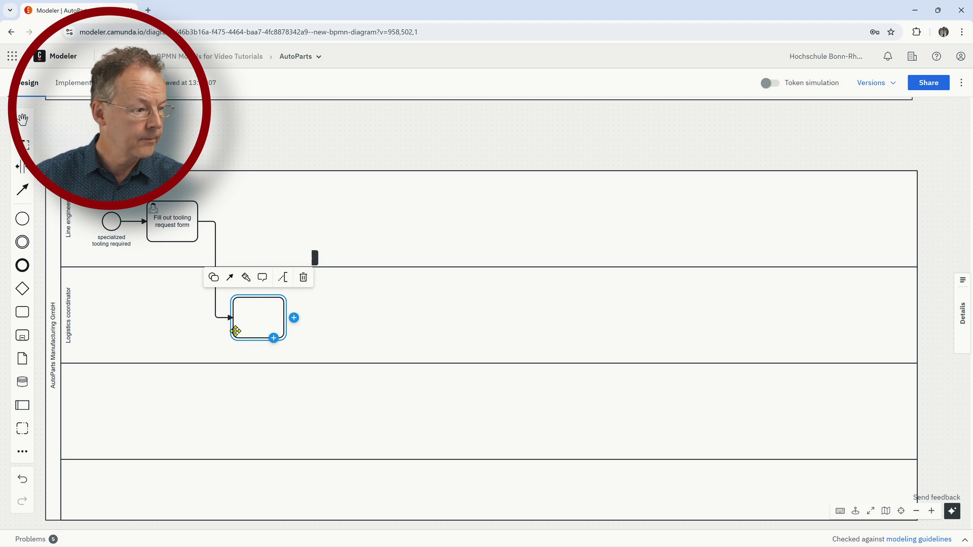
- Name the task in the Logistics coordinator lane "Select most cost-effective option"
{"action": "left_click", "coordinate": [240, 330]}
{"action": "double_click", "coordinate": [256, 330]}
{"action": "type", "text": "Dr"}
{"action": "key", "text": "BackSpace"}
{"action": "key", "text": "BackSpace"}
{"action": "type", "text": "Selec"}
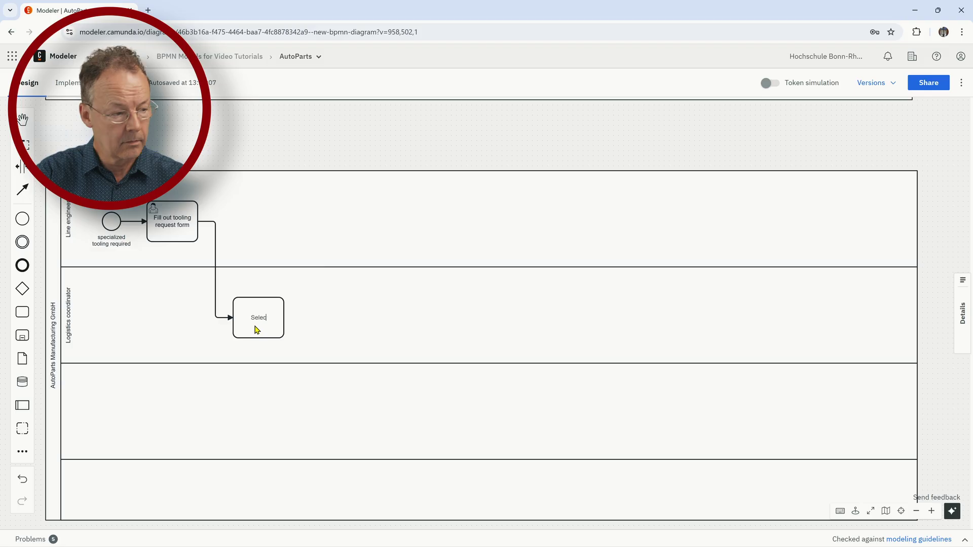
{"action": "type", "text": "t most cost-"}
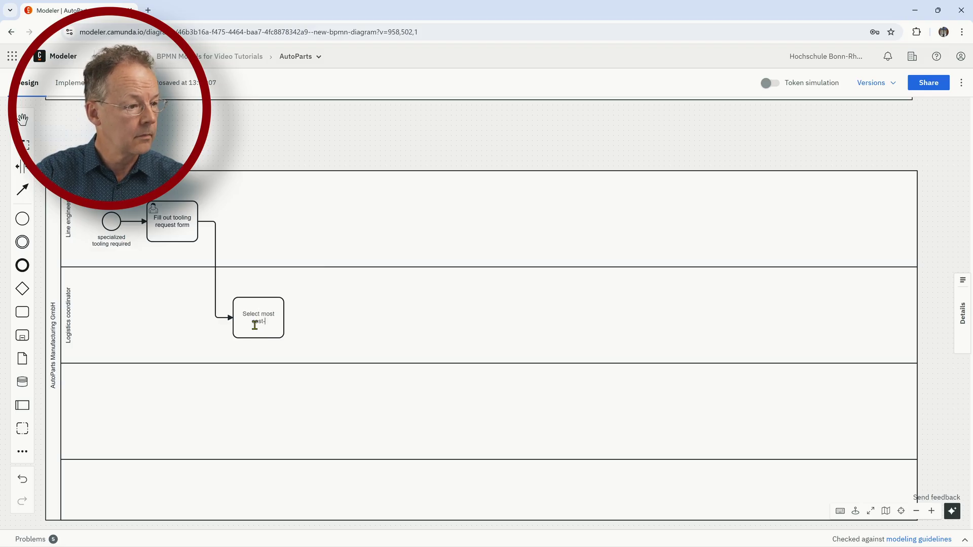
{"action": "type", "text": "effecti"}
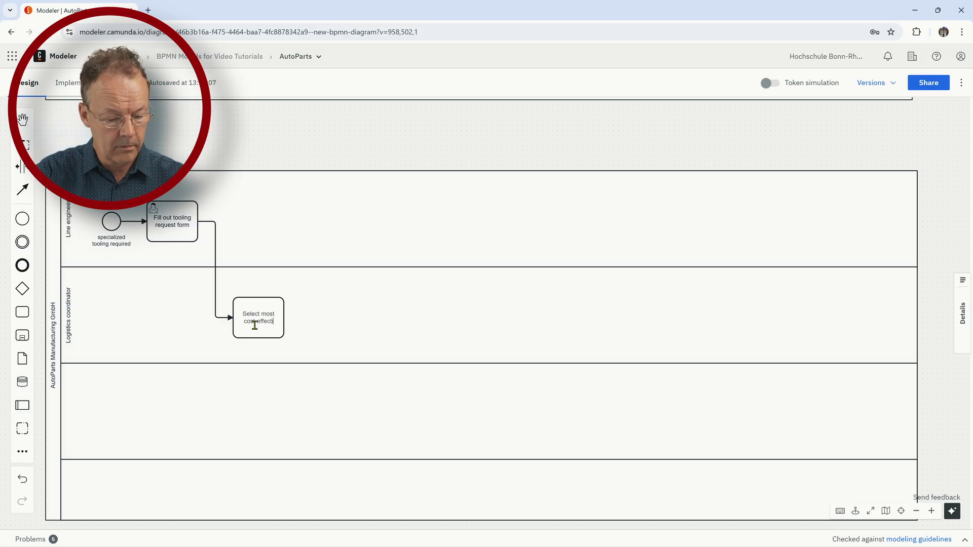
{"action": "type", "text": "ve option"}
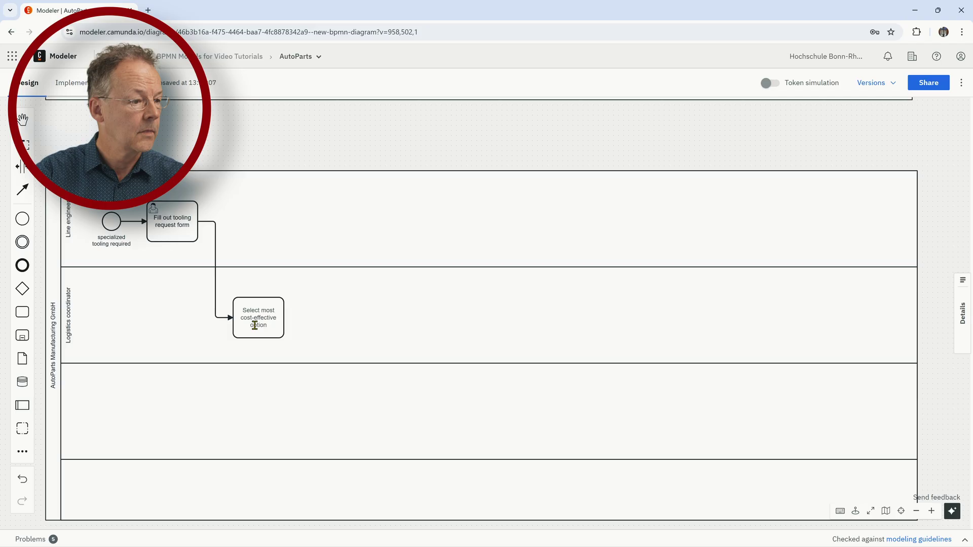
{"action": "key", "text": "Return"}
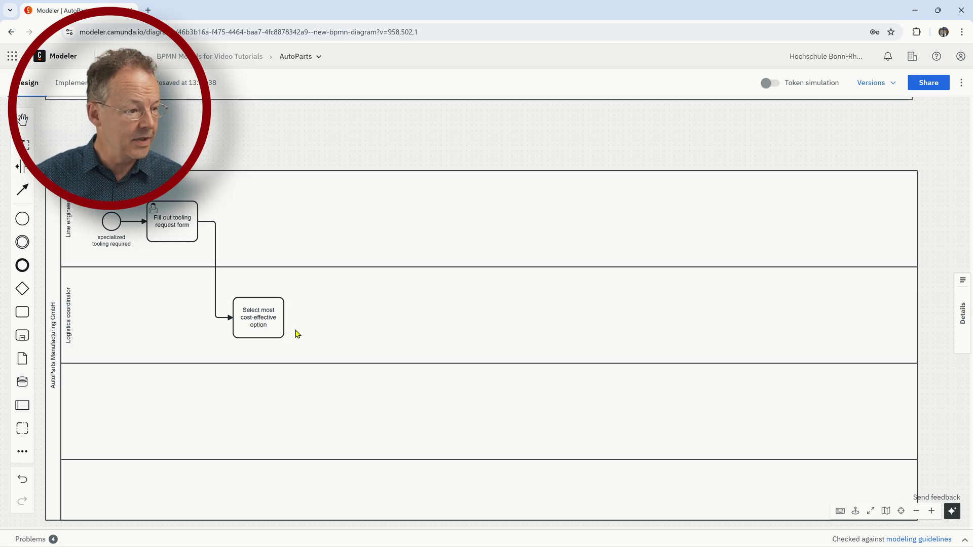
- Connect the "Select most cost-effective option" task to the Supplier pool with a message flow
{"action": "left_click", "coordinate": [263, 323]}
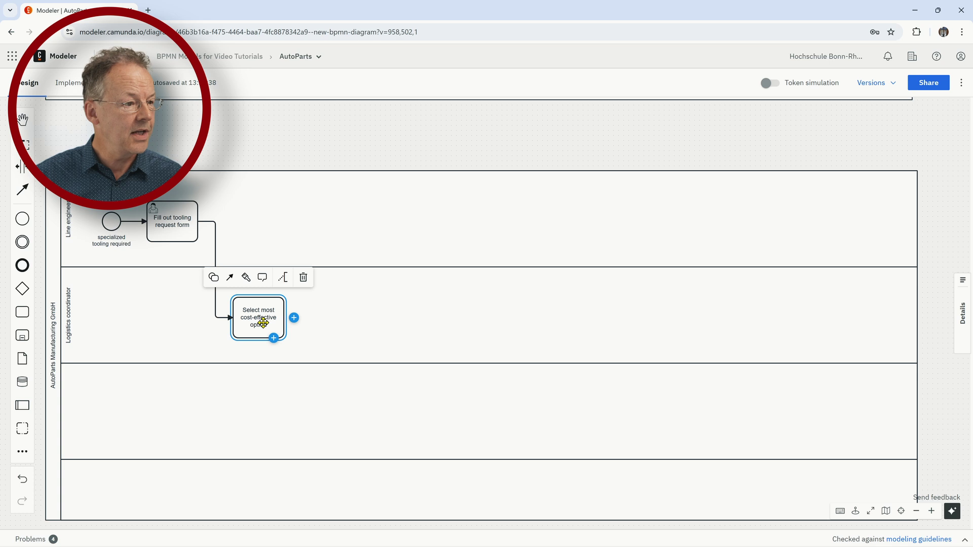
{"action": "scroll", "coordinate": [478, 384], "scroll_direction": "up", "scroll_amount": 1}
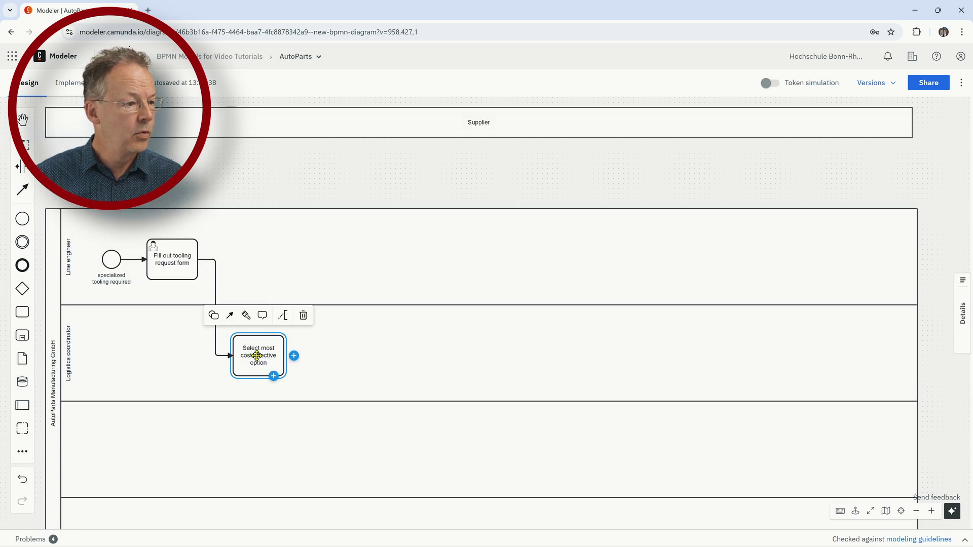
{"action": "left_click", "coordinate": [230, 315]}
{"action": "left_click", "coordinate": [258, 142]}
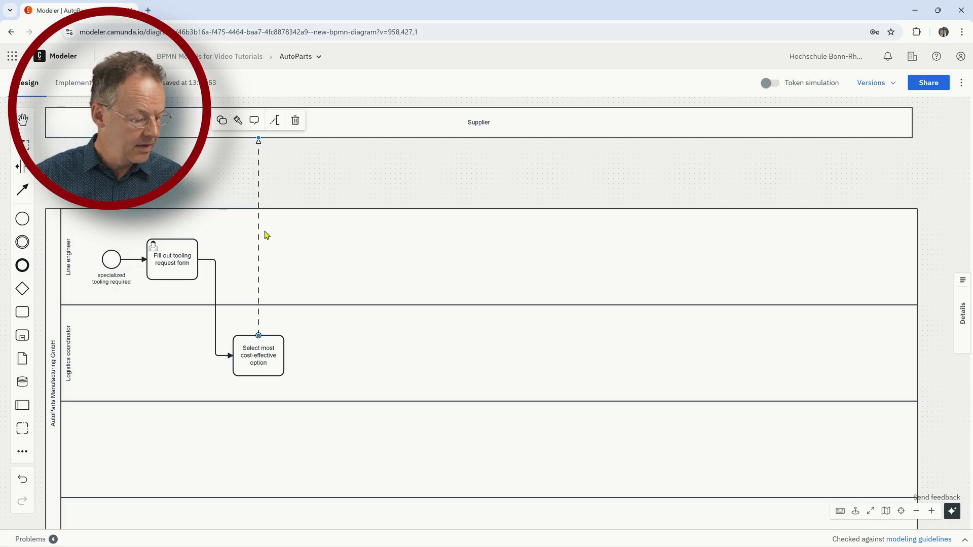
- Label the message flow "check availability" and place the label beside the flow, between the two pools
{"action": "double_click", "coordinate": [259, 177]}
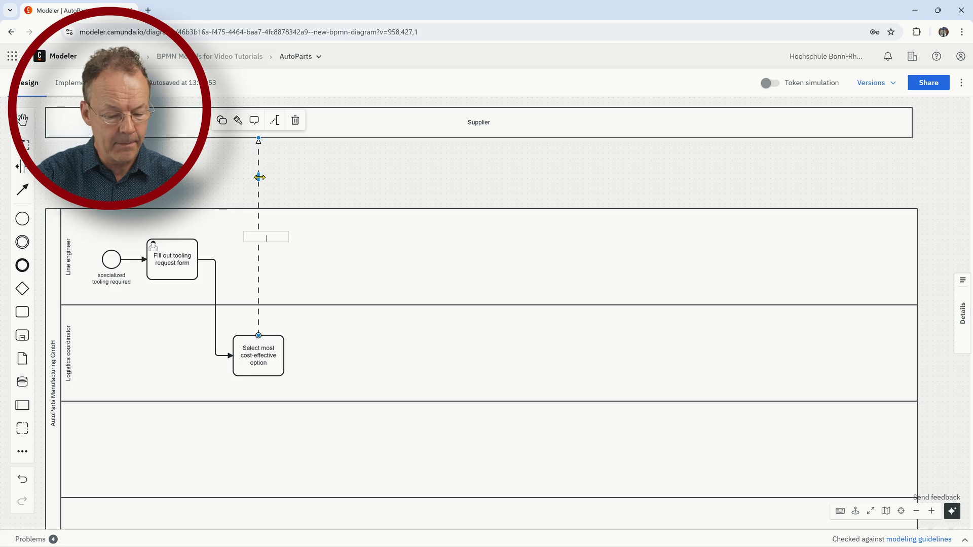
{"action": "type", "text": "check av"}
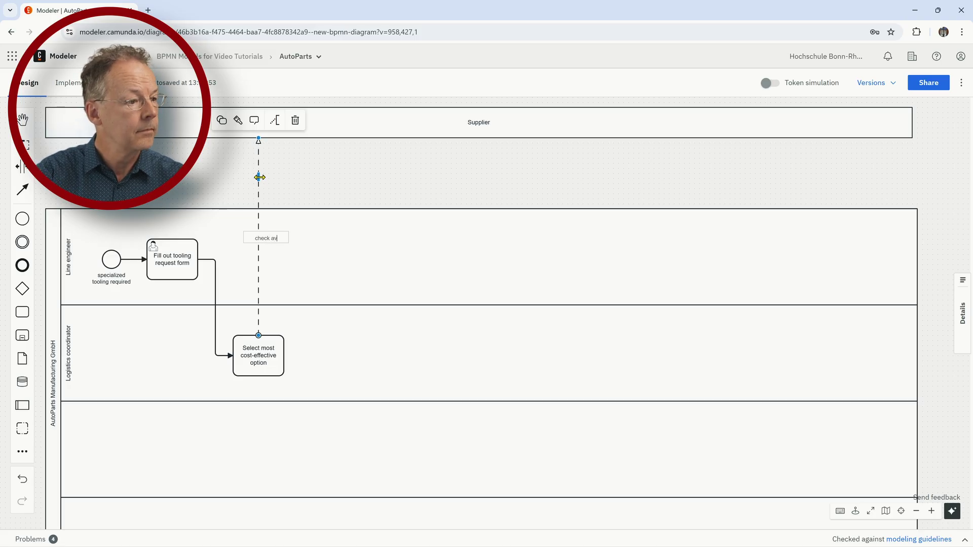
{"action": "type", "text": "ailability"}
{"action": "key", "text": "Return"}
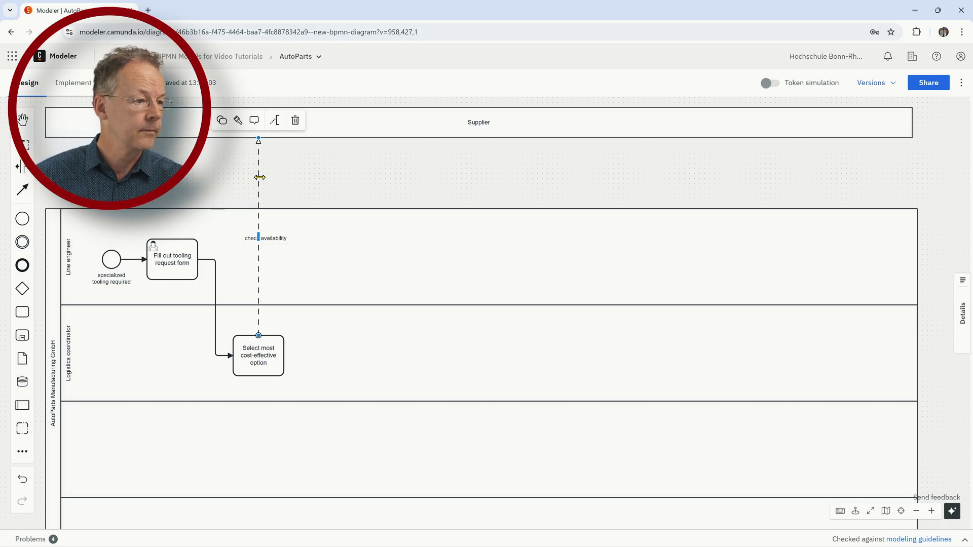
{"action": "left_click", "coordinate": [278, 238]}
{"action": "left_click_drag", "start_coordinate": [278, 238], "coordinate": [296, 168]}
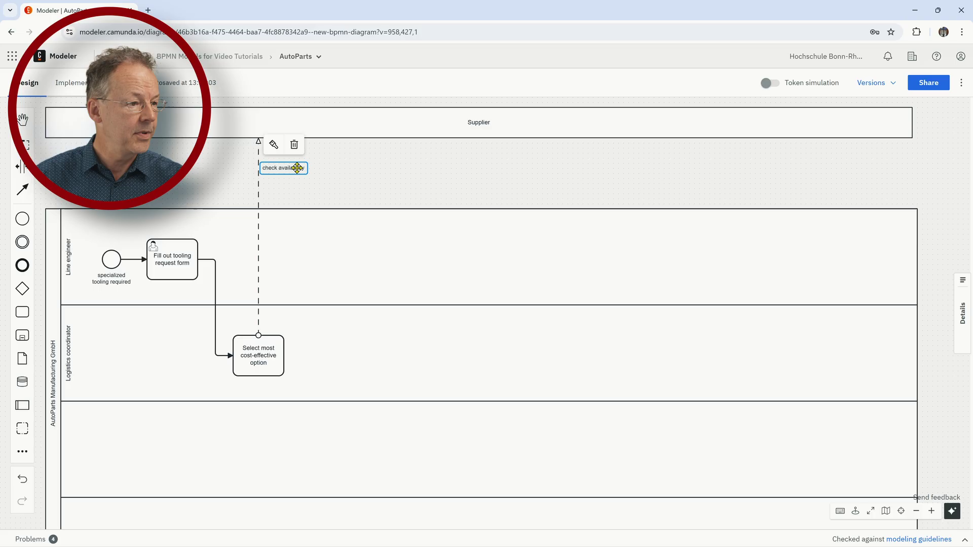
{"action": "left_click", "coordinate": [345, 173]}
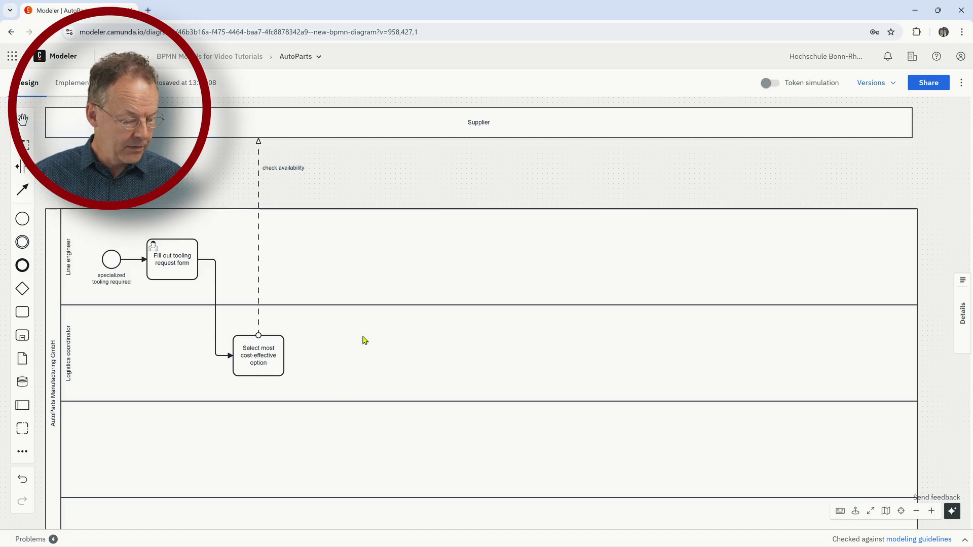
- Append a gateway to the "Select most cost-effective option" task and change it into an event-based gateway
{"action": "left_click", "coordinate": [268, 365]}
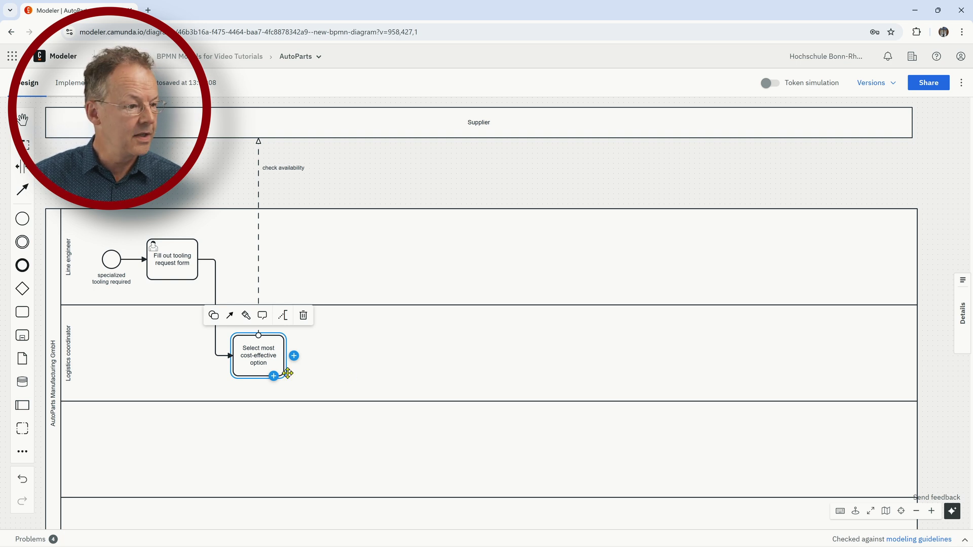
{"action": "left_click", "coordinate": [294, 356]}
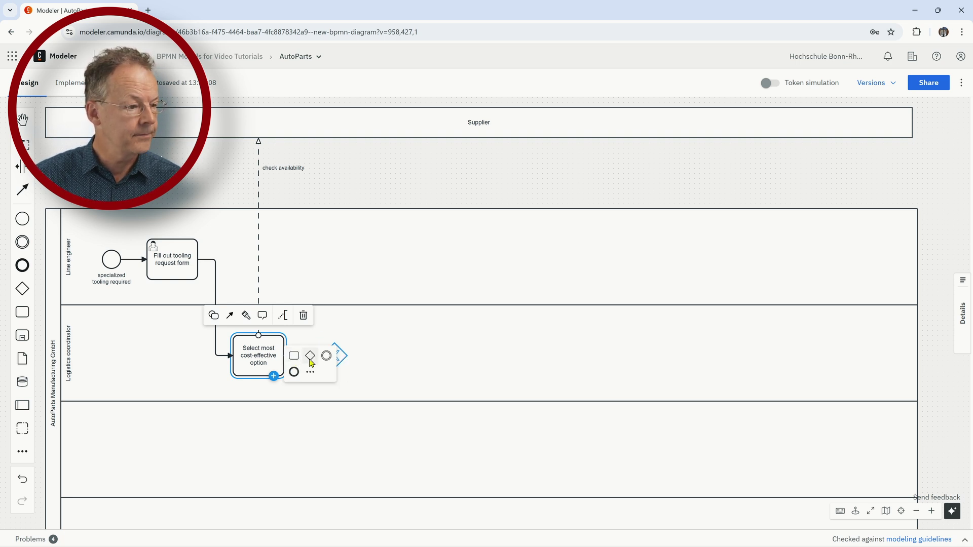
{"action": "left_click", "coordinate": [310, 357]}
{"action": "left_click", "coordinate": [337, 357]}
{"action": "left_click", "coordinate": [290, 322]}
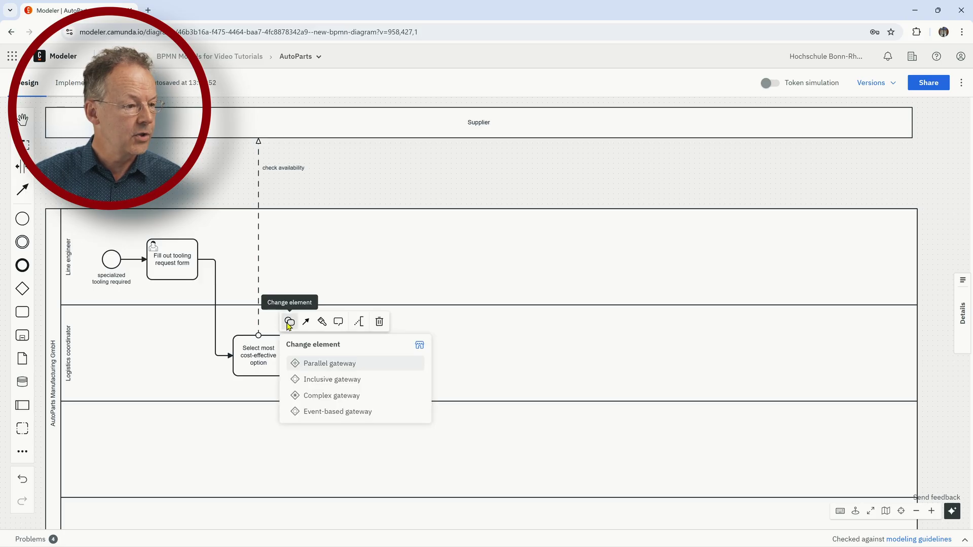
{"action": "left_click", "coordinate": [332, 419]}
{"action": "left_click", "coordinate": [433, 360]}
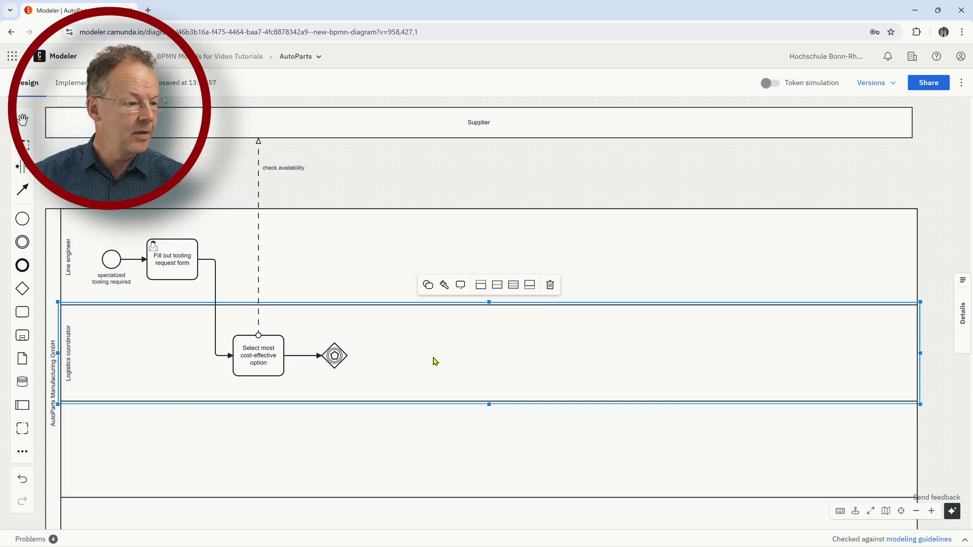
- Append a message intermediate catch event labelled "tool available" to the event-based gateway and move it above the gateway's level
{"action": "left_click", "coordinate": [335, 355]}
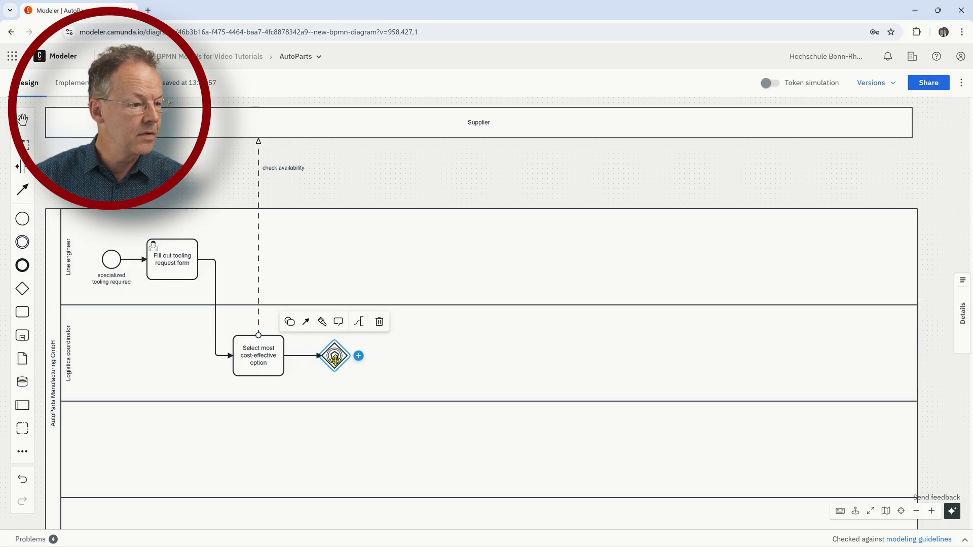
{"action": "left_click", "coordinate": [358, 356]}
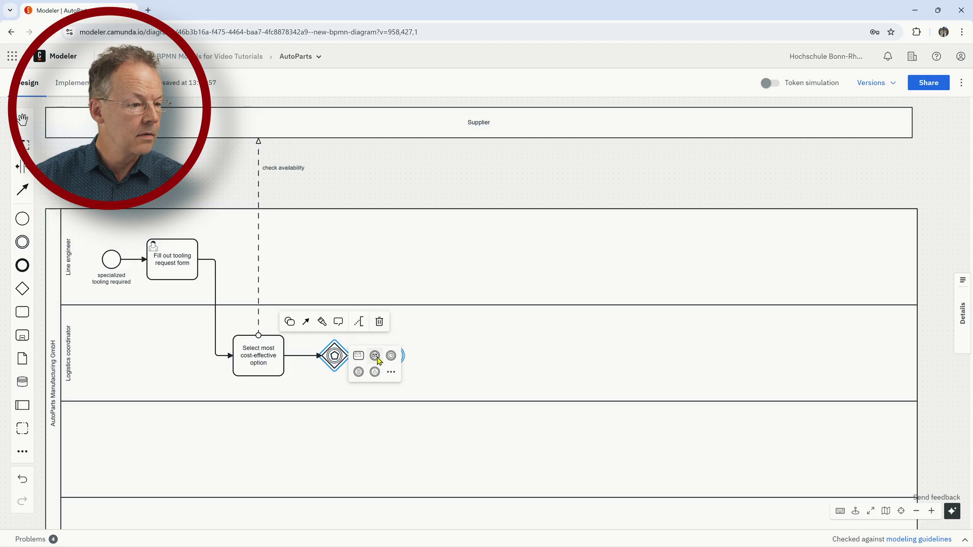
{"action": "left_click", "coordinate": [377, 359]}
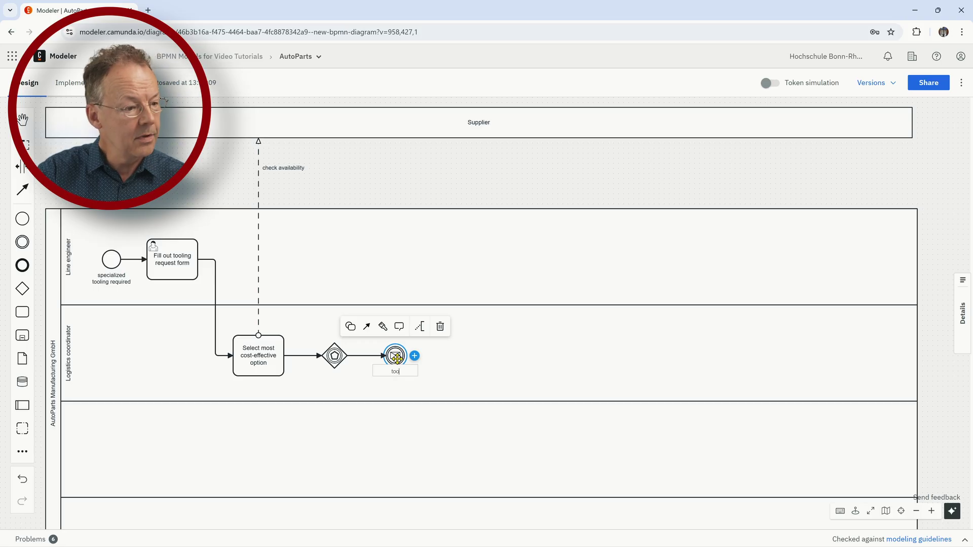
{"action": "type", "text": "tool available"}
{"action": "key", "text": "Return"}
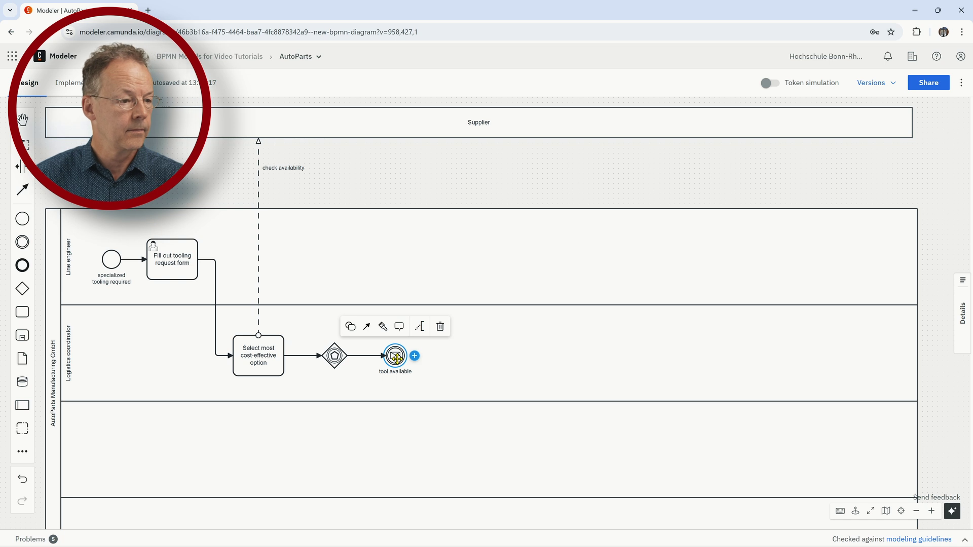
{"action": "left_click_drag", "start_coordinate": [396, 358], "coordinate": [396, 326]}
{"action": "left_click", "coordinate": [340, 378]}
{"action": "left_click", "coordinate": [334, 356]}
{"action": "left_click", "coordinate": [357, 355]}
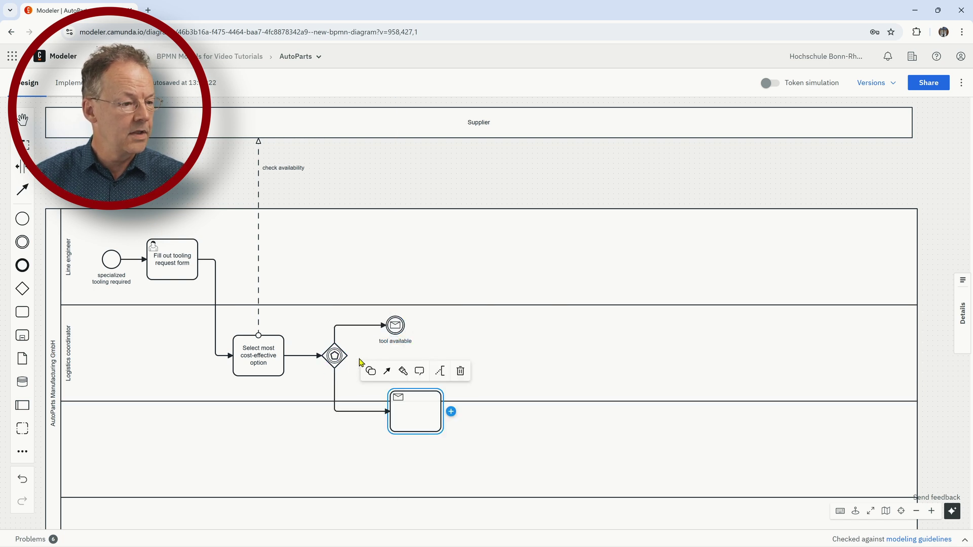
{"action": "left_click", "coordinate": [428, 433]}
{"action": "left_click", "coordinate": [428, 432]}
{"action": "key", "text": "Delete"}
- Append a second message catch event labelled "tool not available" to the event-based gateway and move it below the gateway's level
{"action": "left_click", "coordinate": [341, 356]}
{"action": "left_click", "coordinate": [358, 356]}
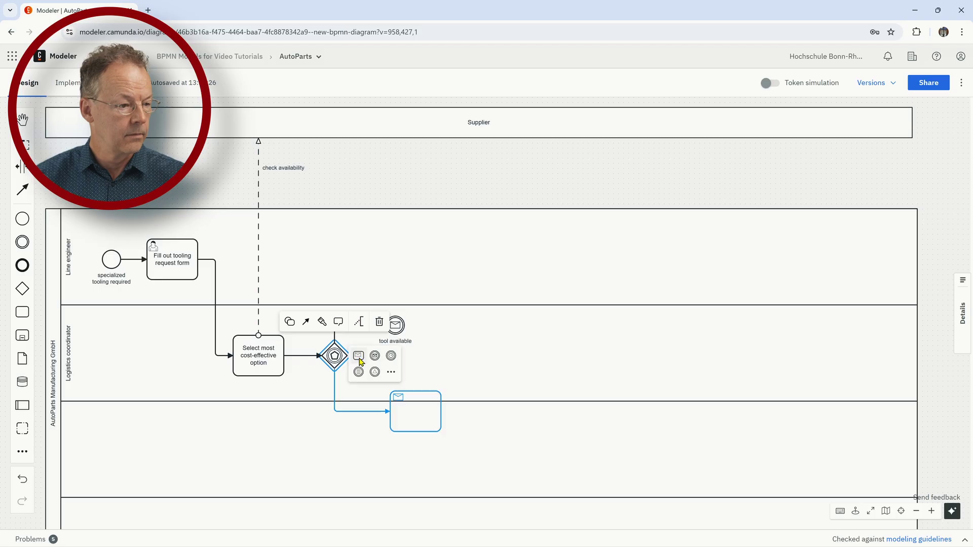
{"action": "left_click", "coordinate": [402, 362]}
{"action": "double_click", "coordinate": [401, 361]}
{"action": "type", "text": "to"}
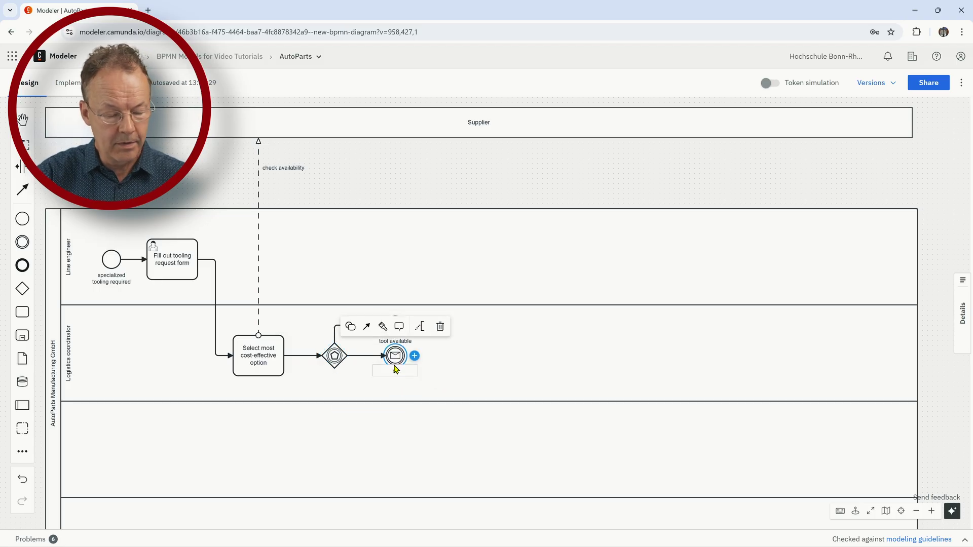
{"action": "type", "text": "ol not available"}
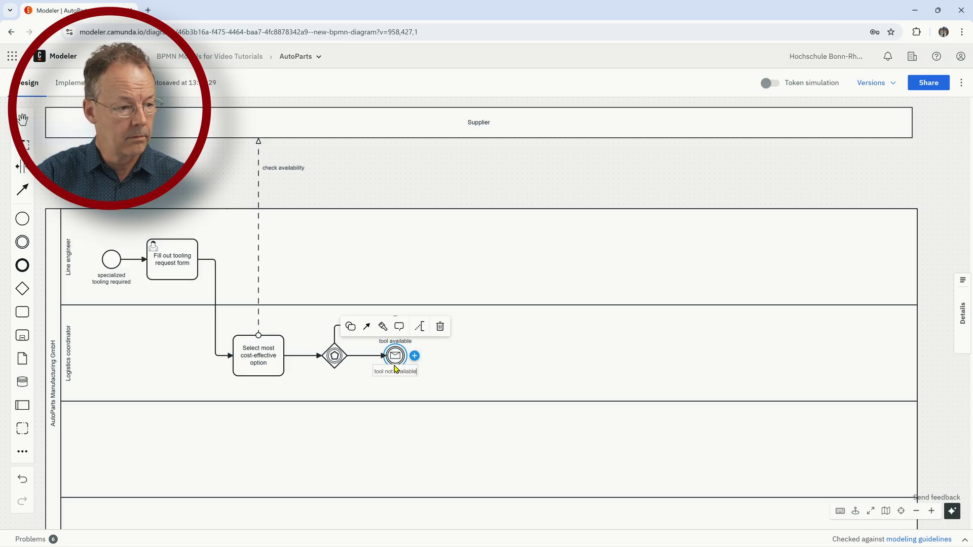
{"action": "key", "text": "Return"}
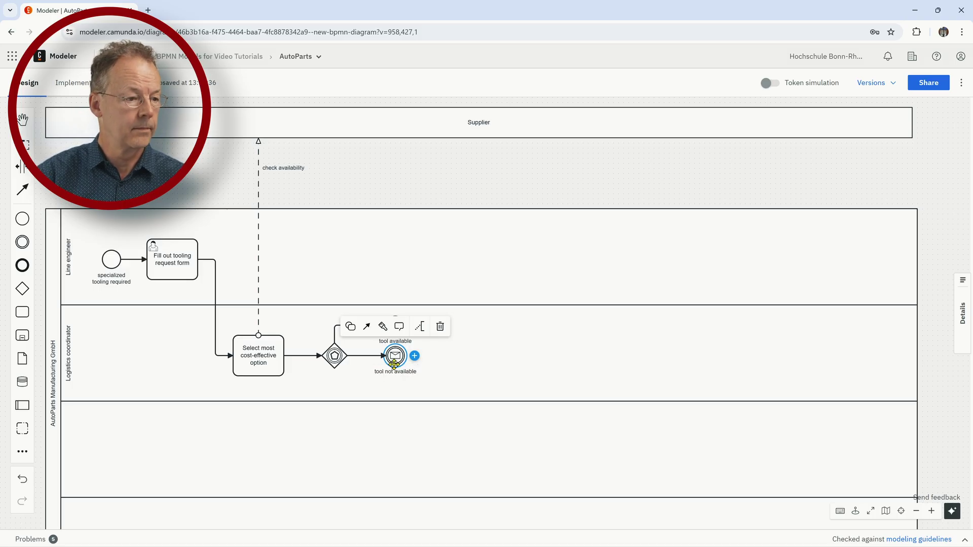
{"action": "left_click", "coordinate": [419, 393]}
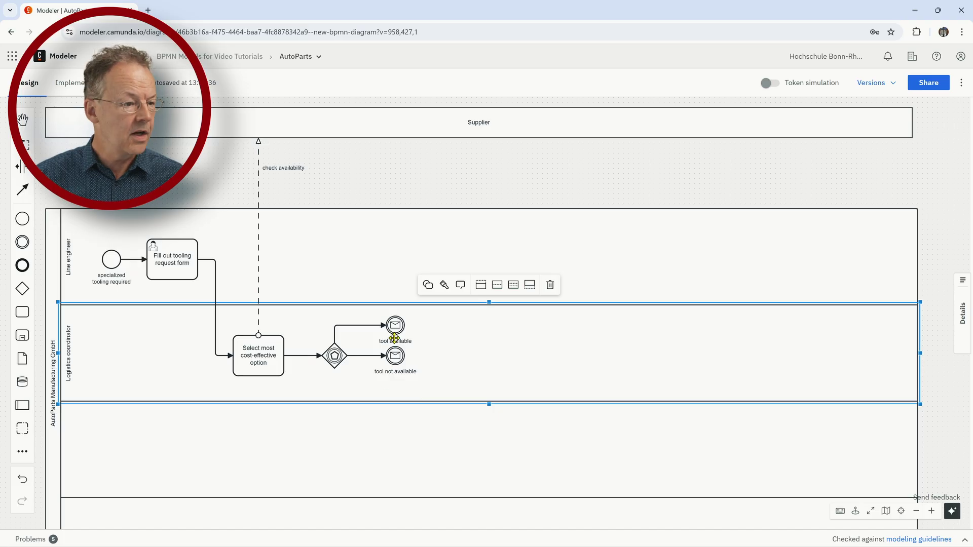
{"action": "left_click_drag", "start_coordinate": [396, 358], "coordinate": [387, 384]}
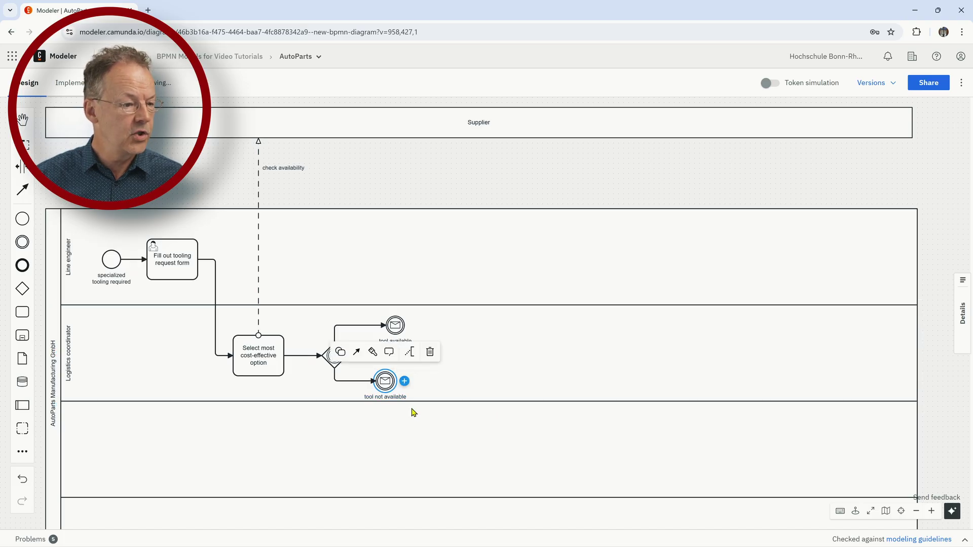
- Extend the Logistics coordinator lane downward and spread the two message catch events so they no longer line up vertically
{"action": "left_click", "coordinate": [434, 403]}
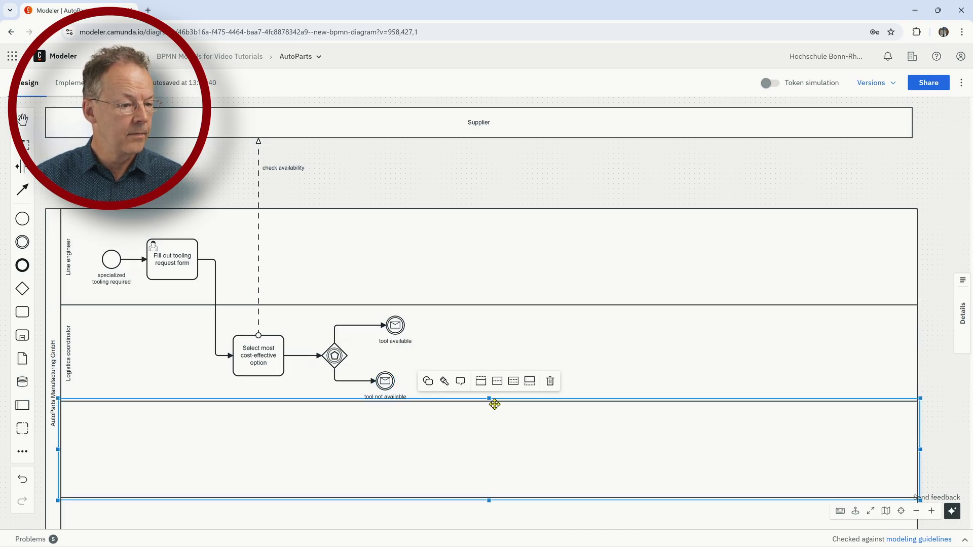
{"action": "left_click_drag", "start_coordinate": [490, 399], "coordinate": [486, 428]}
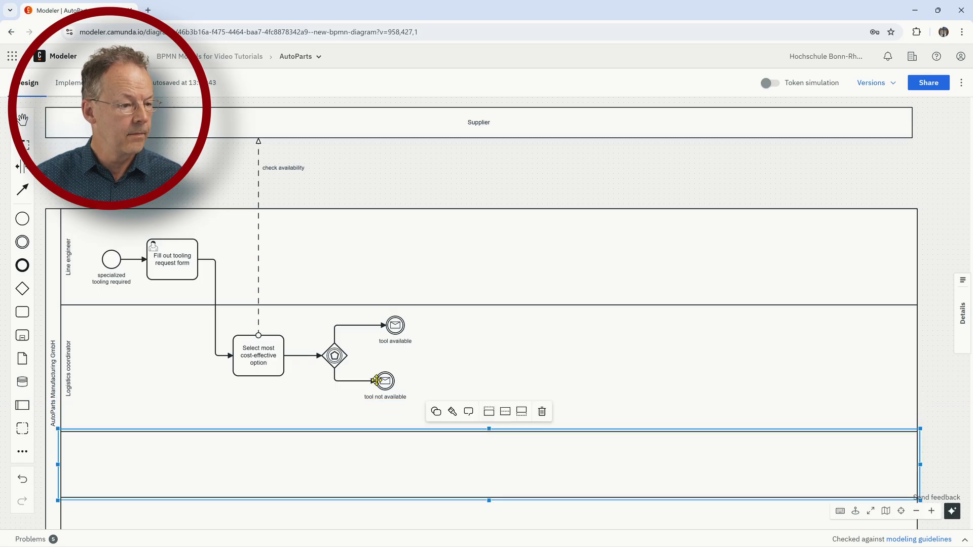
{"action": "left_click_drag", "start_coordinate": [385, 381], "coordinate": [375, 381]}
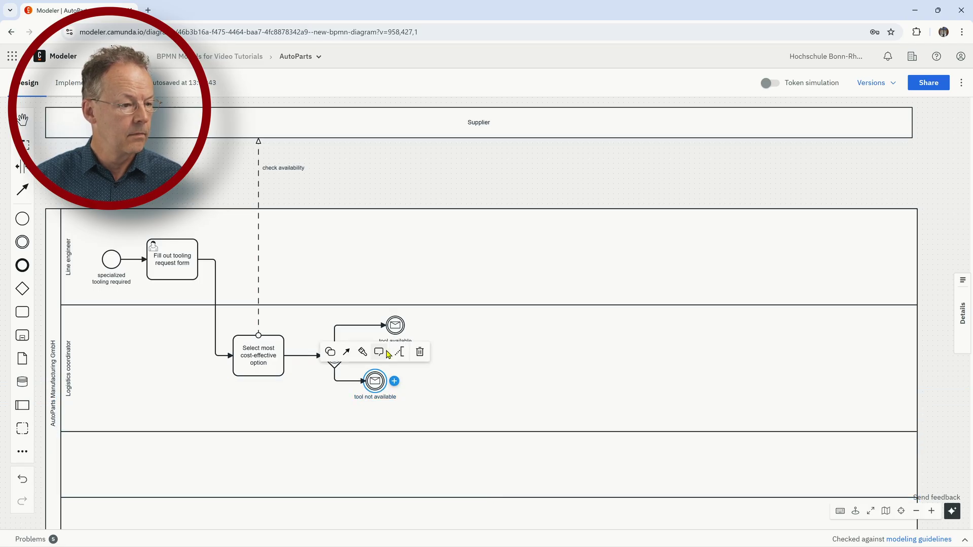
{"action": "left_click_drag", "start_coordinate": [399, 327], "coordinate": [419, 327]}
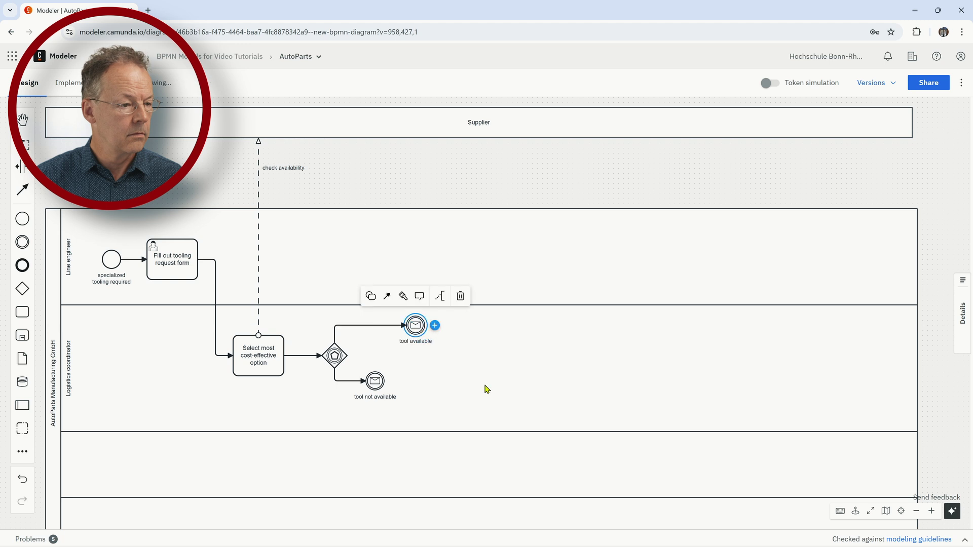
{"action": "left_click", "coordinate": [421, 391]}
{"action": "left_click_drag", "start_coordinate": [375, 381], "coordinate": [375, 402]}
{"action": "left_click", "coordinate": [512, 389]}
- Draw message flows from the Supplier pool to the "tool not available" and "tool available" catch events
{"action": "left_click", "coordinate": [383, 131]}
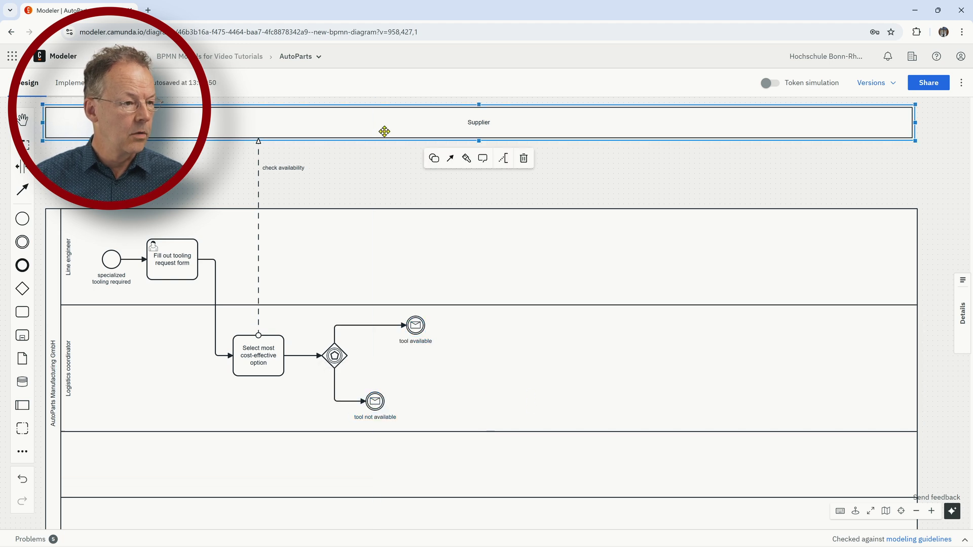
{"action": "left_click", "coordinate": [451, 159]}
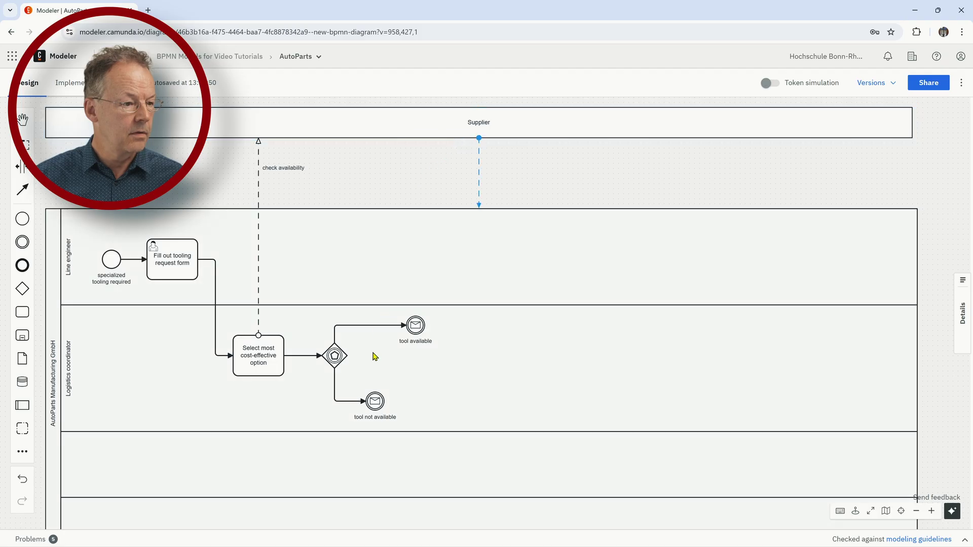
{"action": "left_click", "coordinate": [375, 401]}
{"action": "left_click", "coordinate": [467, 173]}
{"action": "left_click", "coordinate": [406, 137]}
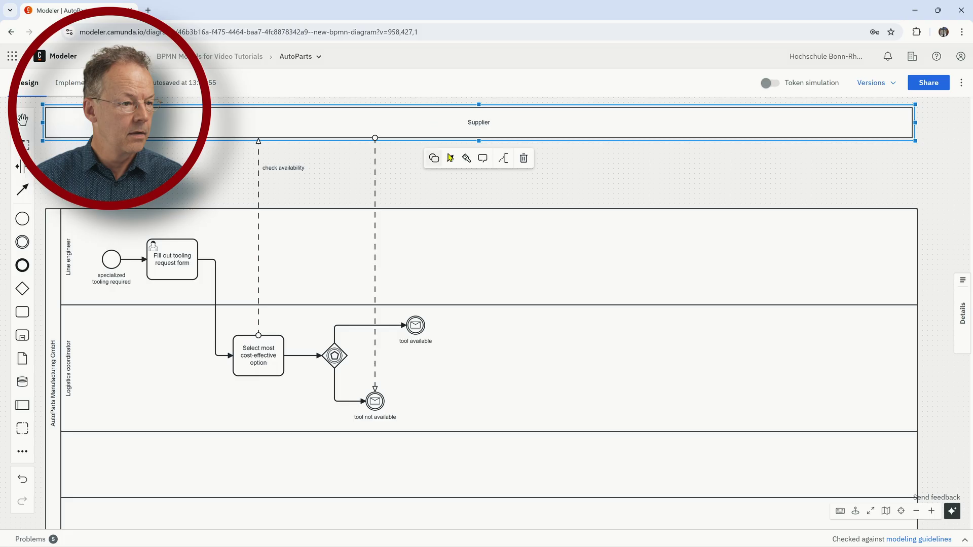
{"action": "left_click", "coordinate": [451, 159]}
{"action": "left_click", "coordinate": [415, 326]}
{"action": "left_click", "coordinate": [451, 183]}
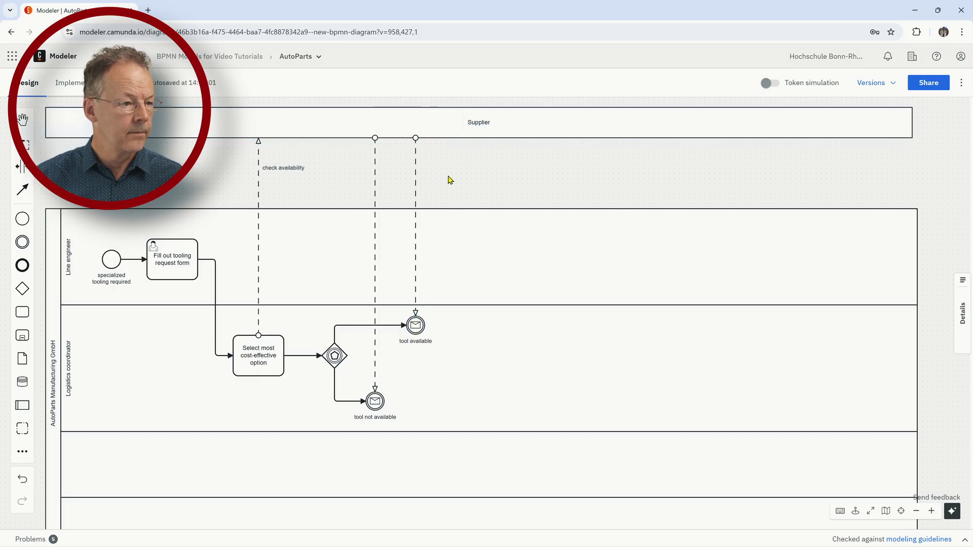
- Label the message flow to the lower catch event "tool not available" and place the label beside the flow, between the two pools
{"action": "double_click", "coordinate": [374, 175]}
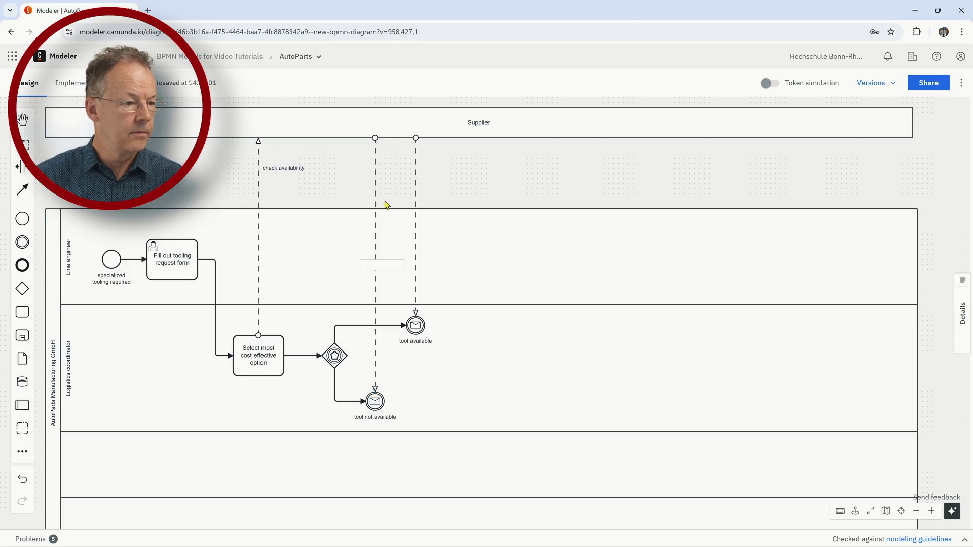
{"action": "type", "text": "t"}
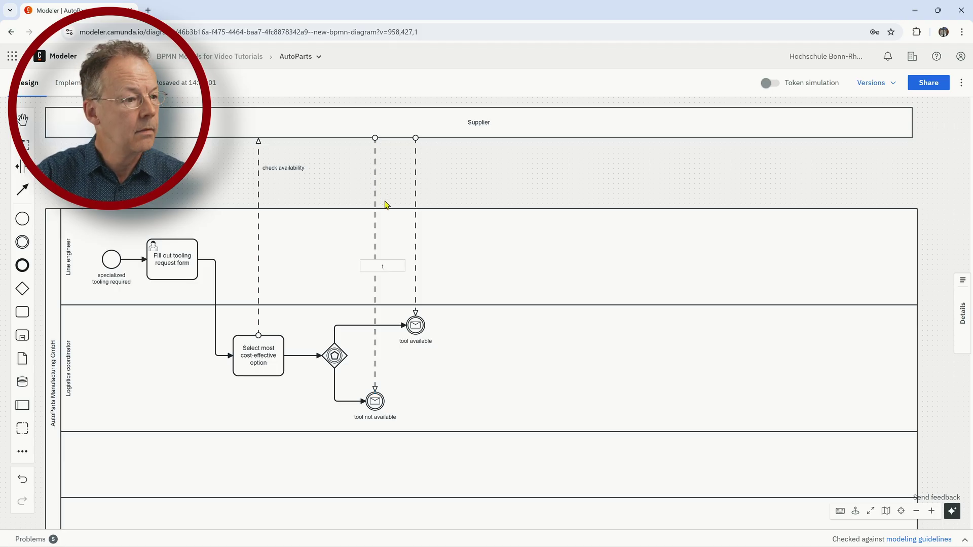
{"action": "type", "text": "ool not"}
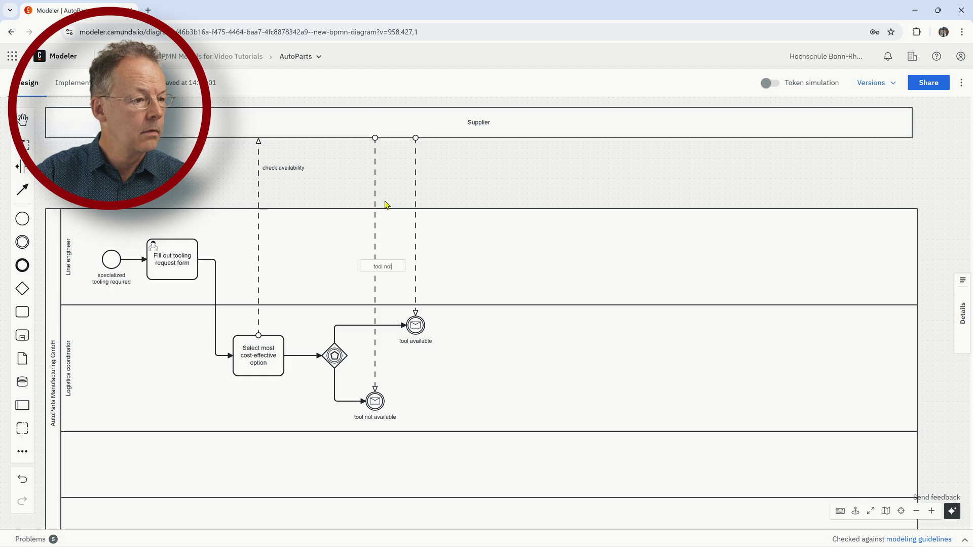
{"action": "type", "text": " avai"}
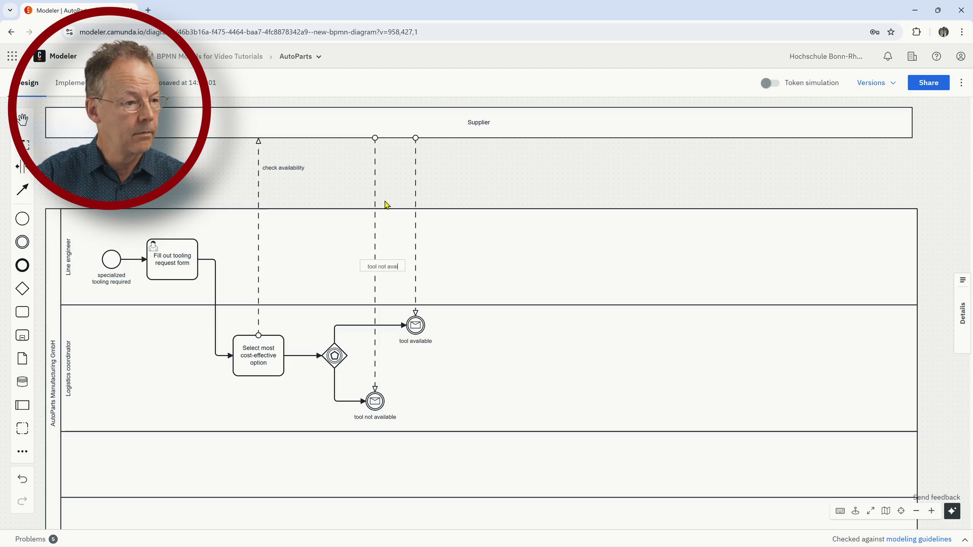
{"action": "type", "text": "lable"}
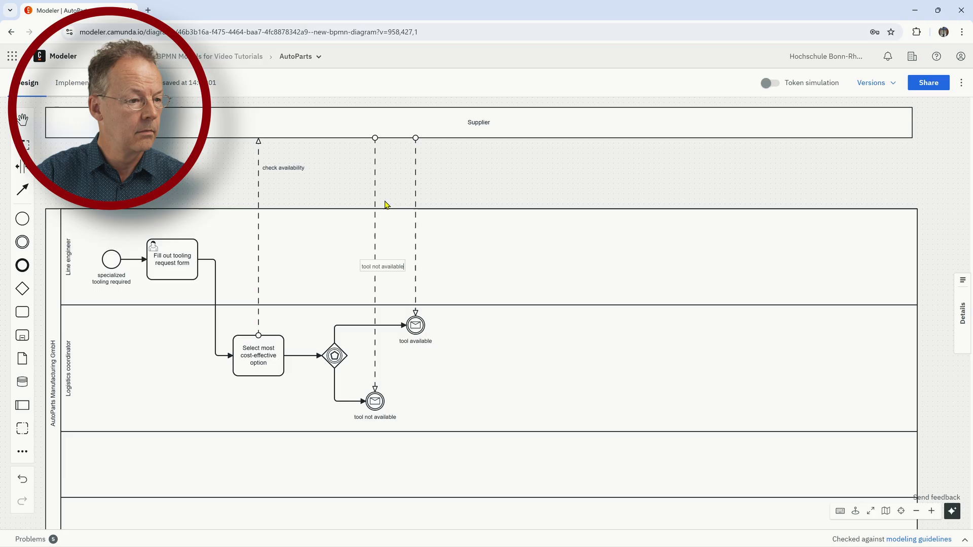
{"action": "key", "text": "Return"}
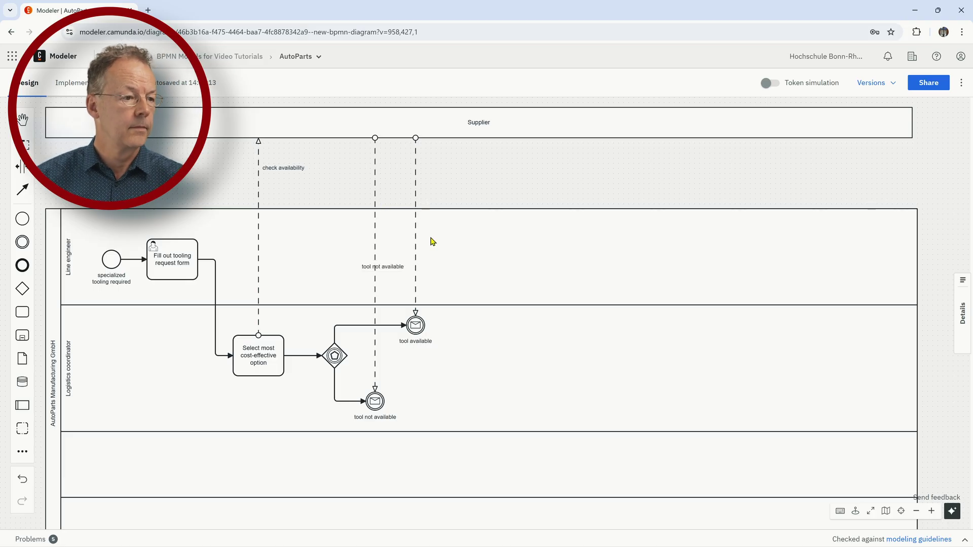
{"action": "left_click", "coordinate": [388, 271]}
{"action": "left_click_drag", "start_coordinate": [388, 271], "coordinate": [349, 183]}
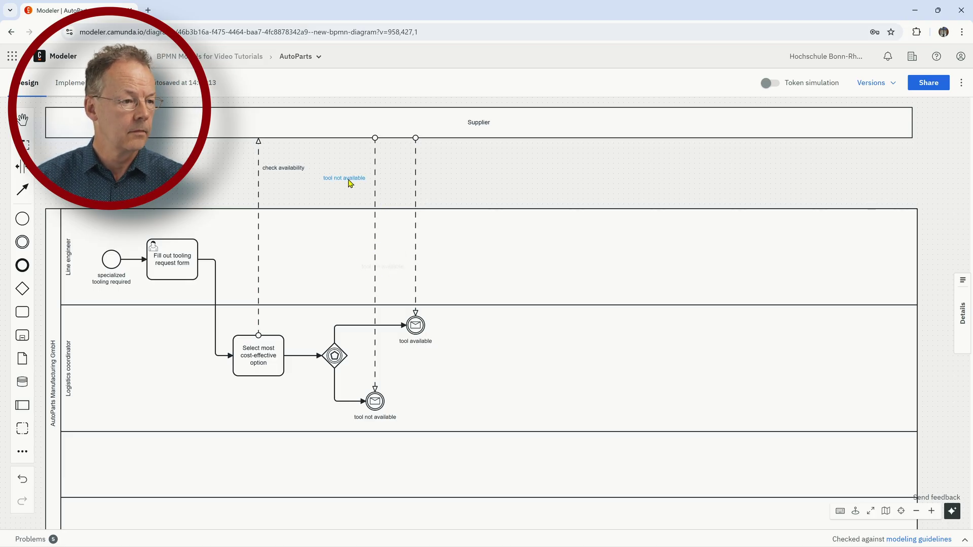
- Label the message flow to the upper catch event "tool available" and place the label beside the flow, between the two pools
{"action": "double_click", "coordinate": [415, 172]}
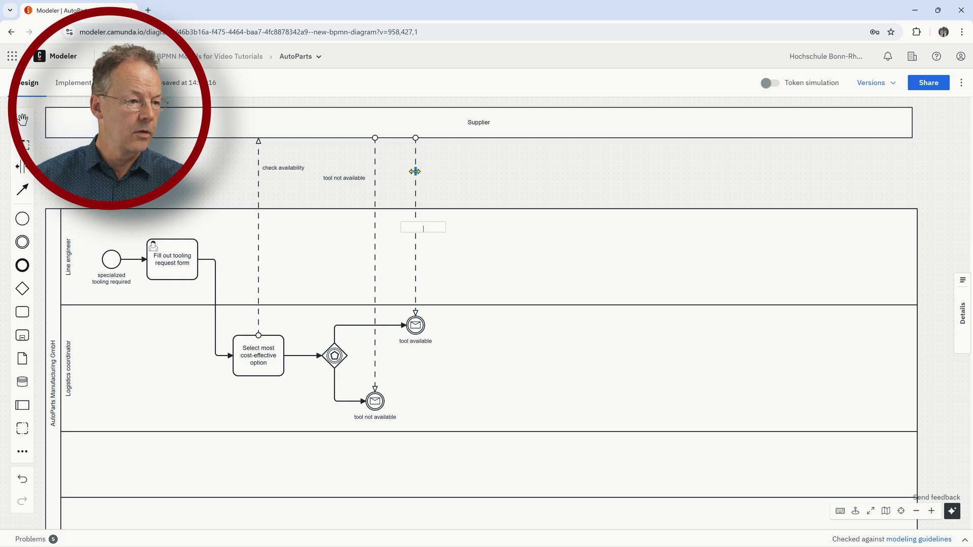
{"action": "type", "text": "tool a"}
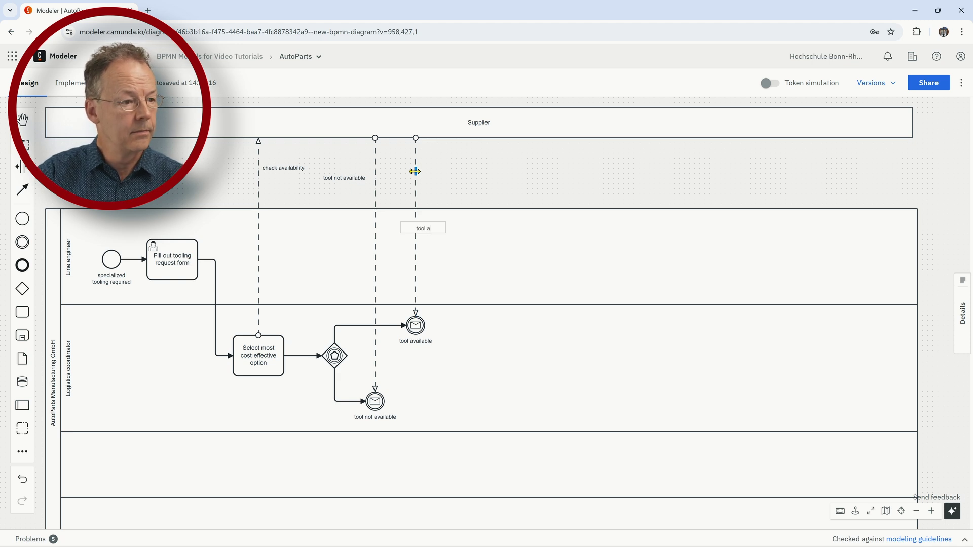
{"action": "type", "text": "vailable"}
{"action": "key", "text": "Return"}
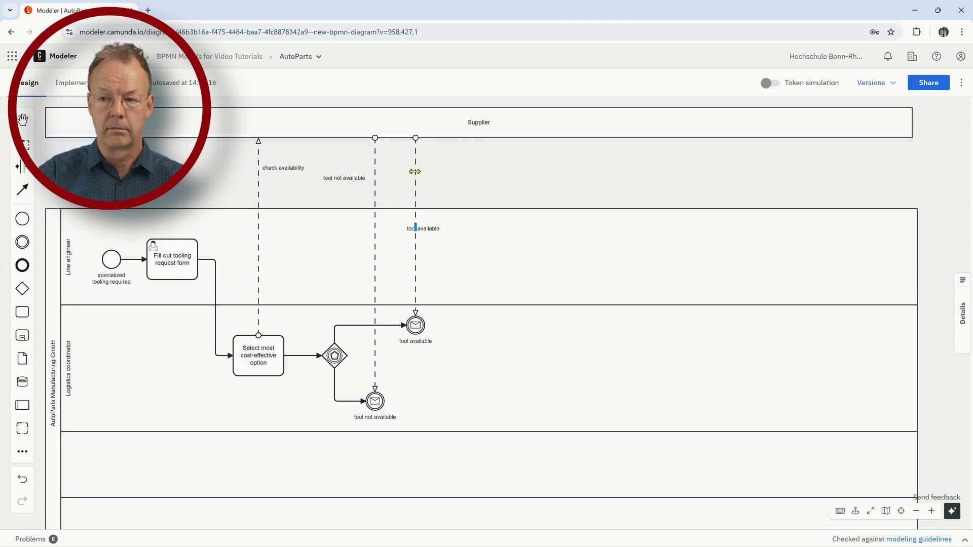
{"action": "key", "text": "alt+Left"}
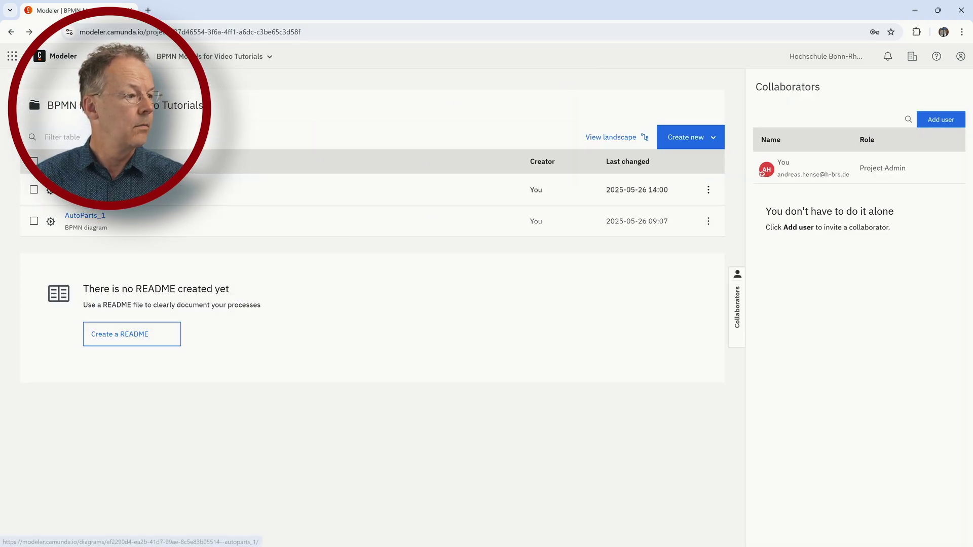
{"action": "left_click", "coordinate": [85, 217]}
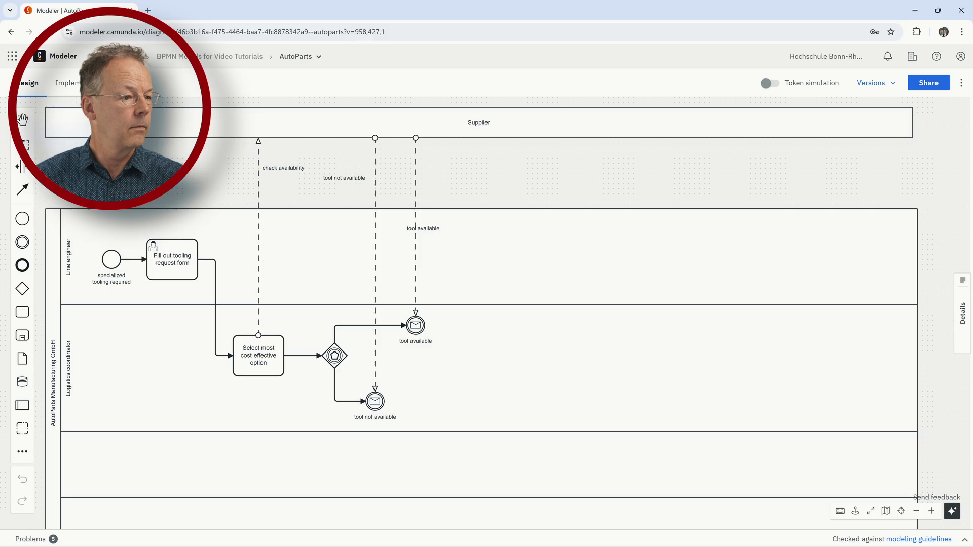
{"action": "left_click", "coordinate": [432, 226]}
{"action": "left_click_drag", "start_coordinate": [432, 226], "coordinate": [449, 183]}
- Move the "tool available" catch event up into the Line engineer lane, level with the "Fill out tooling request form" task
{"action": "left_click", "coordinate": [499, 298]}
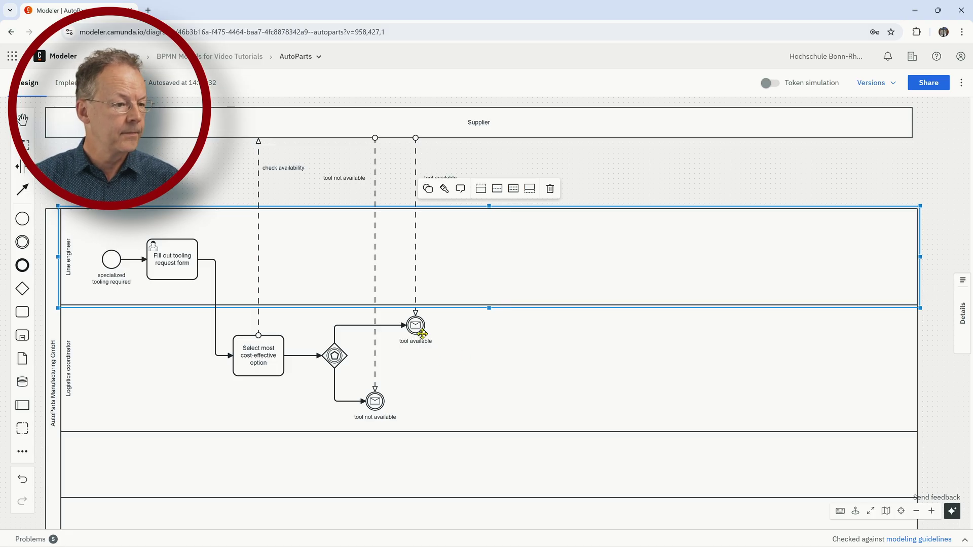
{"action": "left_click_drag", "start_coordinate": [417, 327], "coordinate": [409, 260]}
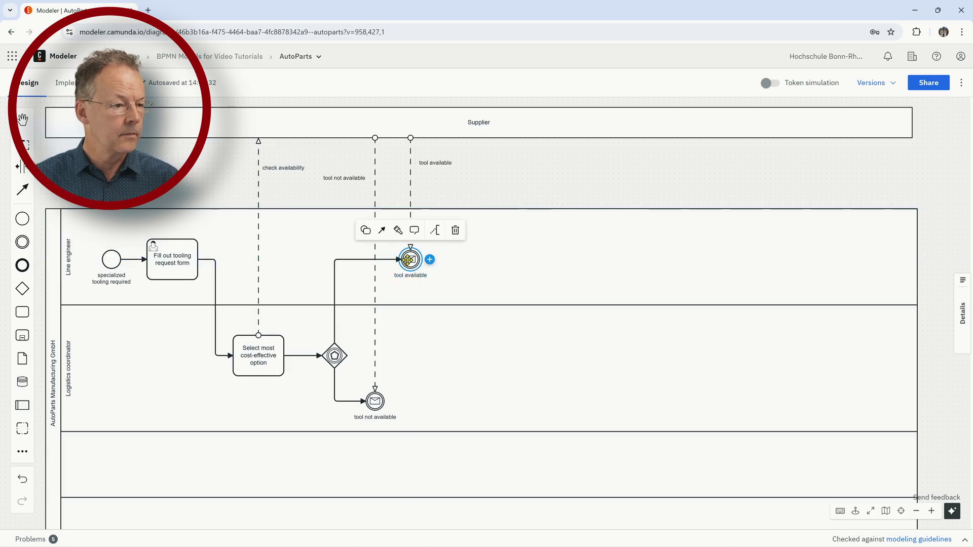
{"action": "left_click", "coordinate": [435, 270]}
- Append a task labelled "Choose alternative" to the "tool available" event and shift it slightly closer to the event
{"action": "left_click", "coordinate": [410, 259]}
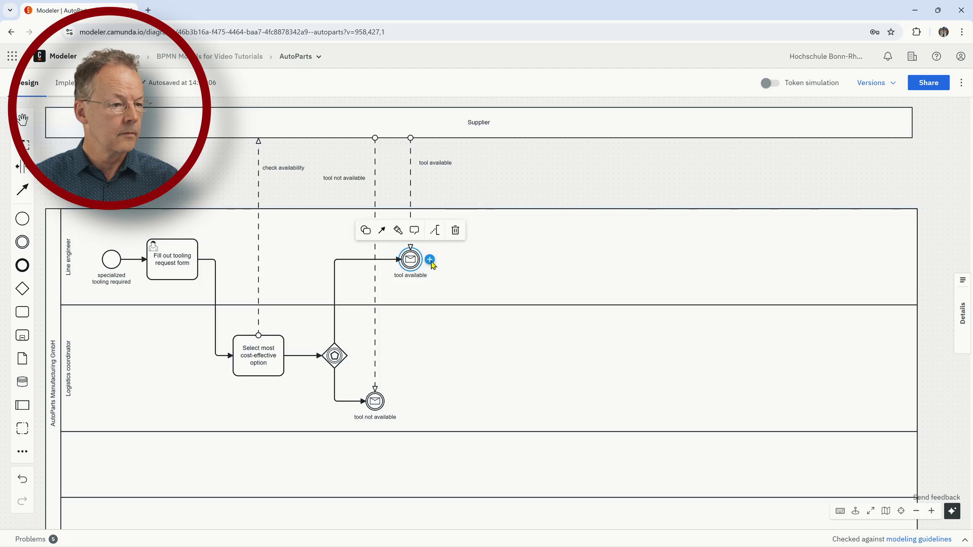
{"action": "left_click", "coordinate": [430, 260]}
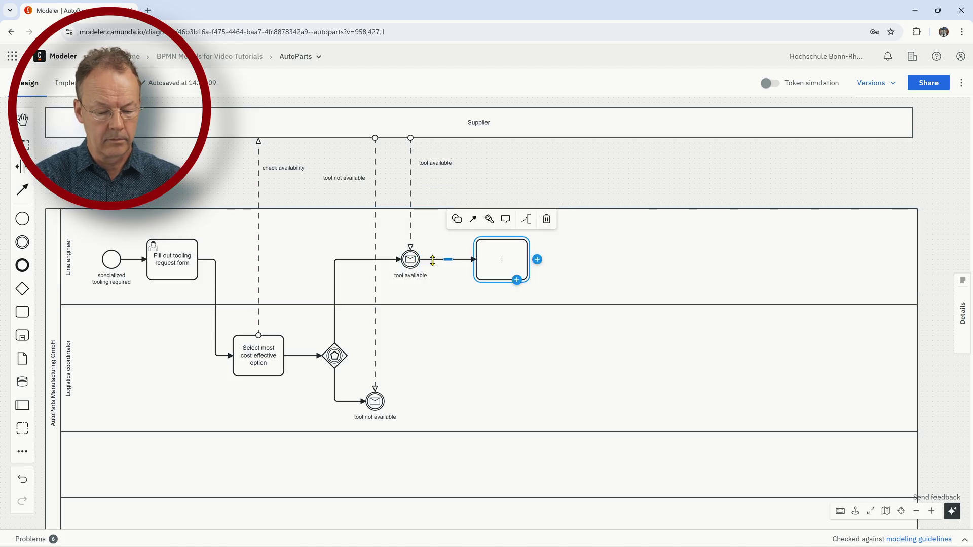
{"action": "type", "text": "Choose alternati"}
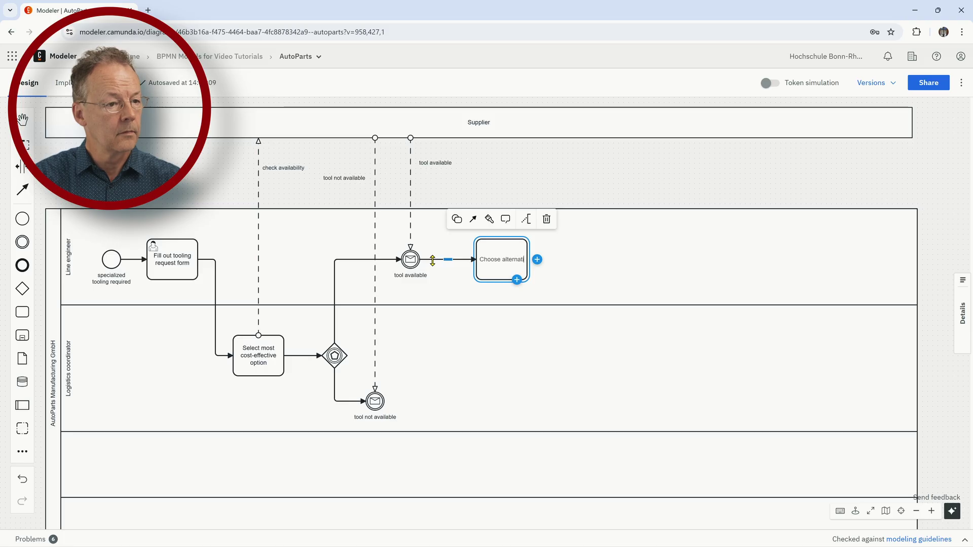
{"action": "type", "text": "ve"}
{"action": "key", "text": "Return"}
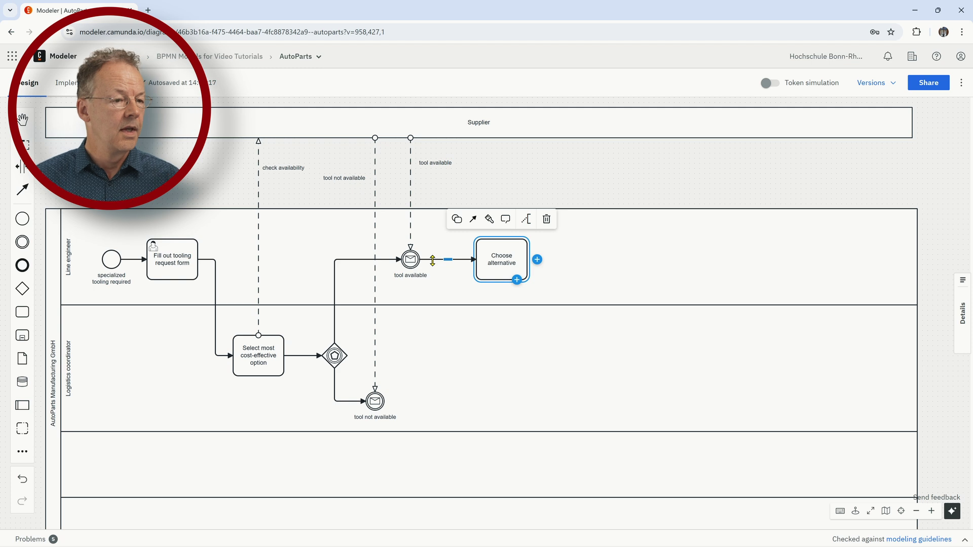
{"action": "left_click", "coordinate": [602, 281]}
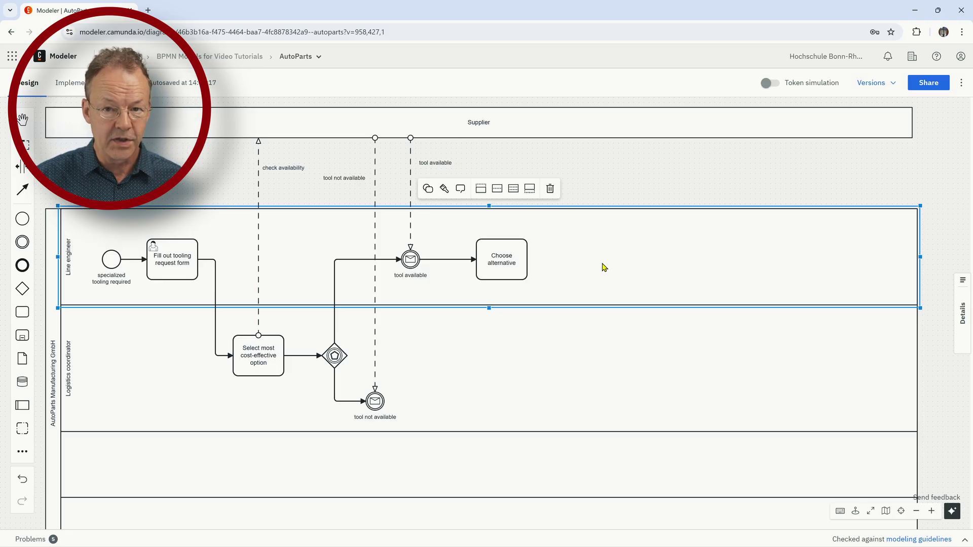
{"action": "left_click_drag", "start_coordinate": [524, 273], "coordinate": [509, 275]}
{"action": "left_click", "coordinate": [622, 288]}
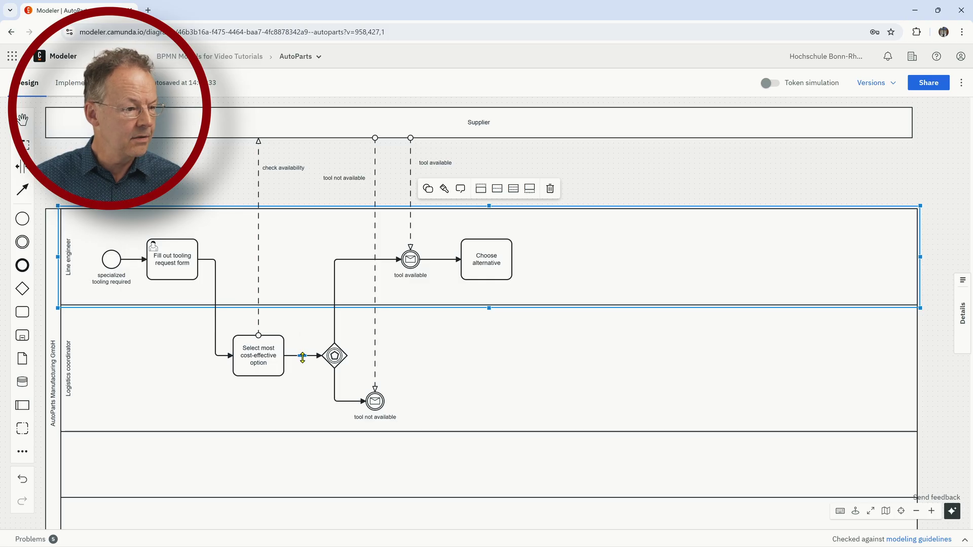
- Insert an exclusive gateway between "Select most cost-effective option" and the event-based gateway, and shift that task slightly away to make room
{"action": "left_click_drag", "start_coordinate": [22, 289], "coordinate": [251, 366]}
{"action": "left_click", "coordinate": [310, 398]}
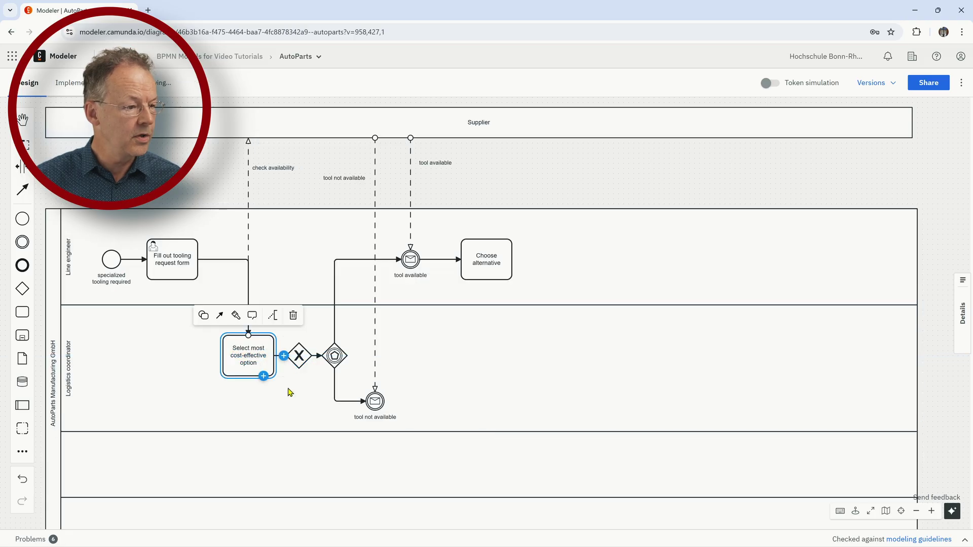
{"action": "left_click", "coordinate": [290, 392]}
- Connect "Choose alternative" back to the exclusive gateway and route the sequence flow above the "tool available" event
{"action": "left_click", "coordinate": [494, 256]}
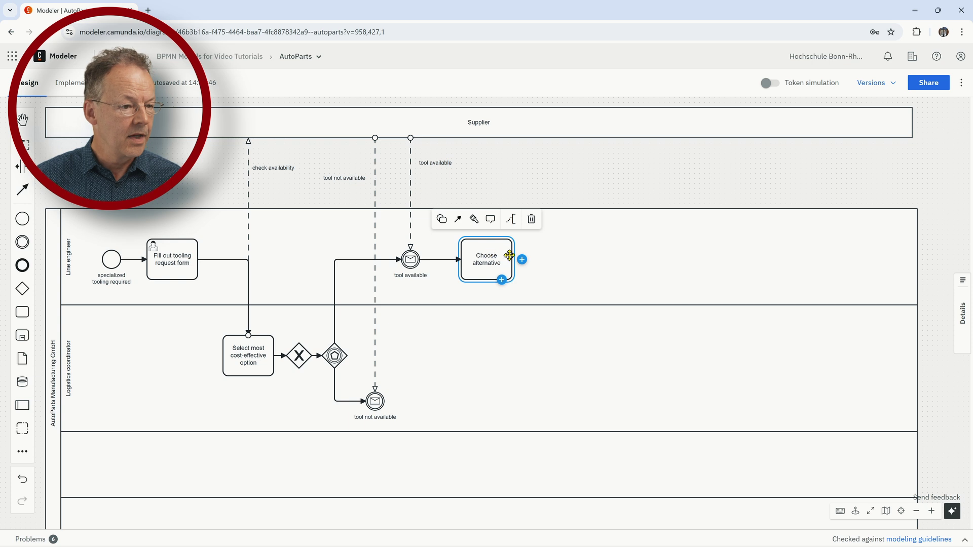
{"action": "left_click_drag", "start_coordinate": [460, 224], "coordinate": [308, 361]}
{"action": "left_click", "coordinate": [501, 351]}
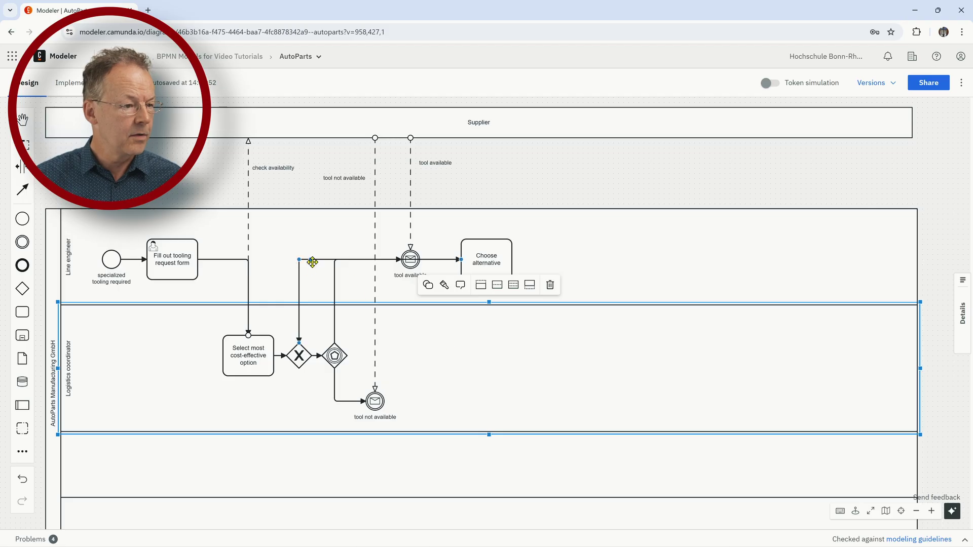
{"action": "left_click_drag", "start_coordinate": [300, 260], "coordinate": [300, 224]}
{"action": "left_click_drag", "start_coordinate": [456, 255], "coordinate": [490, 226]}
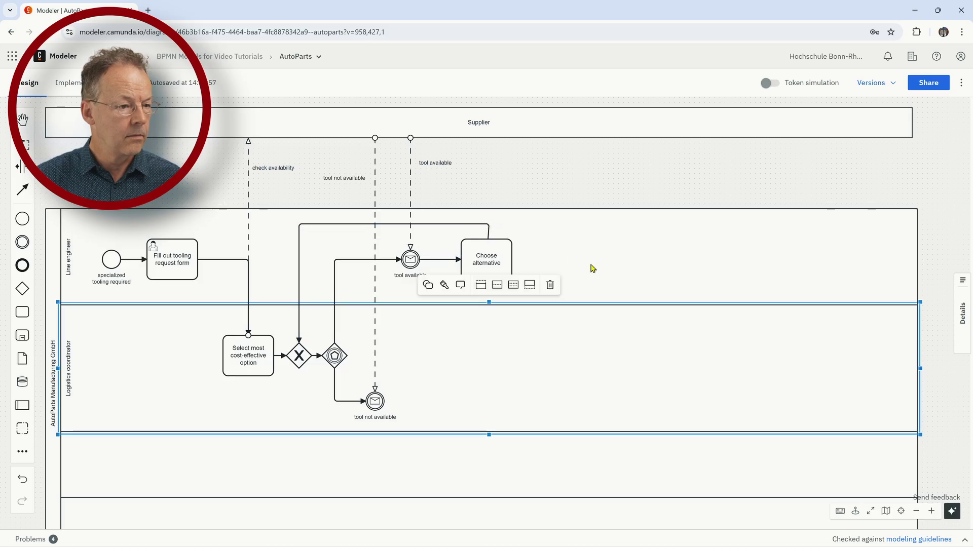
{"action": "left_click", "coordinate": [479, 224]}
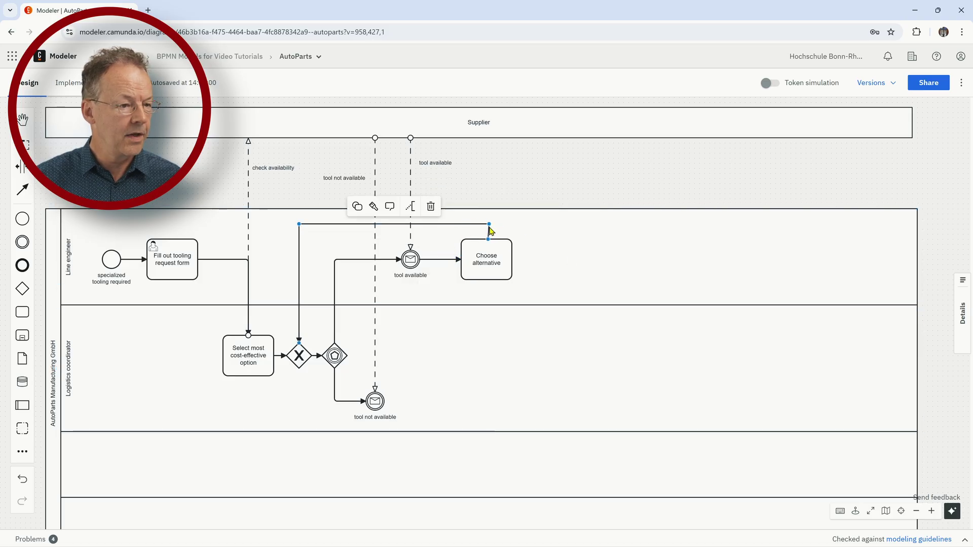
{"action": "left_click_drag", "start_coordinate": [490, 224], "coordinate": [486, 224]}
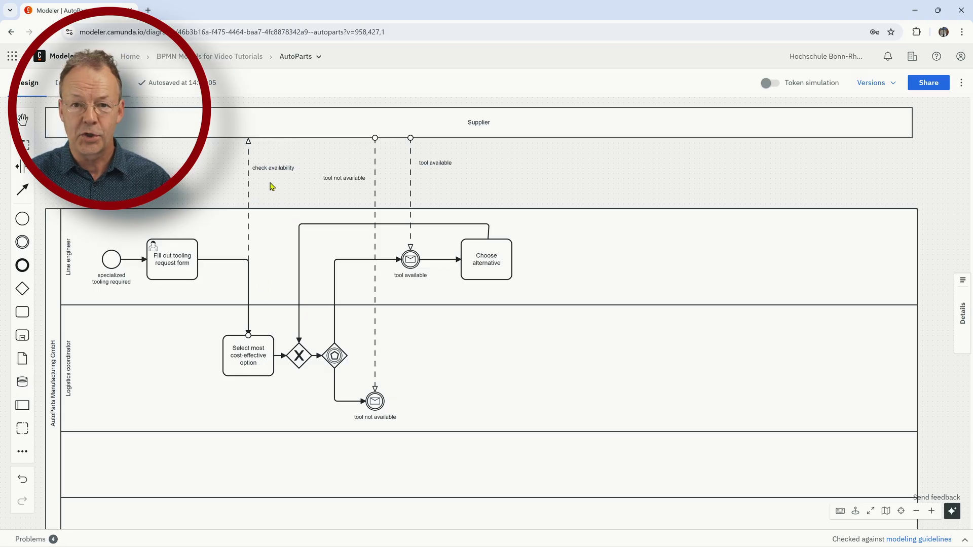
- Make horizontal room between the "Select most cost-effective option" task and the exclusive gateway by shifting everything after the task away
{"action": "left_click", "coordinate": [20, 167]}
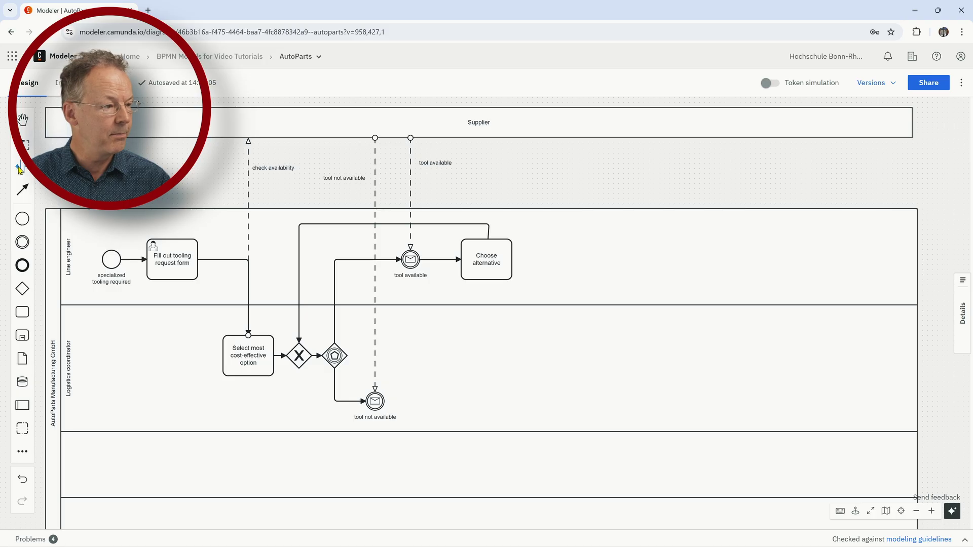
{"action": "left_click_drag", "start_coordinate": [280, 332], "coordinate": [326, 325]}
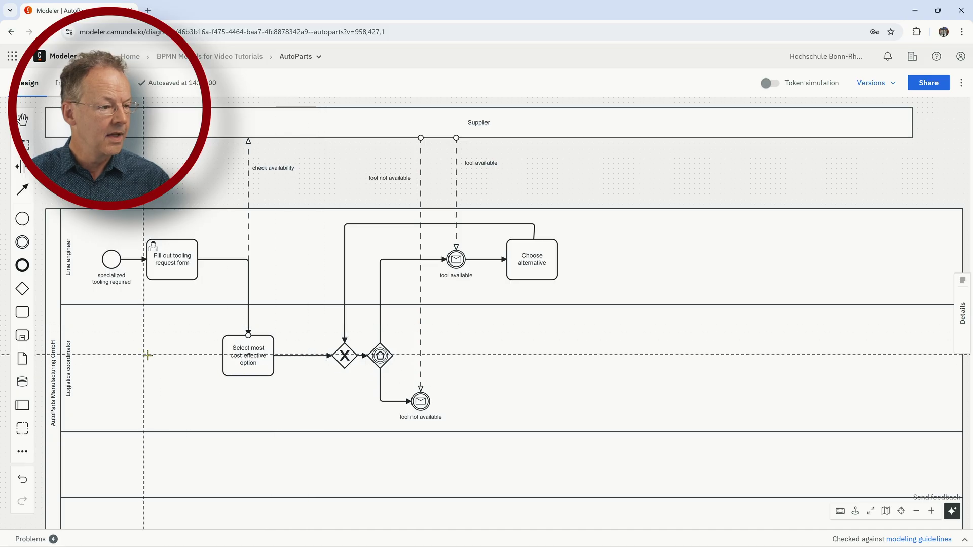
{"action": "left_click", "coordinate": [24, 193]}
{"action": "left_click", "coordinate": [22, 244]}
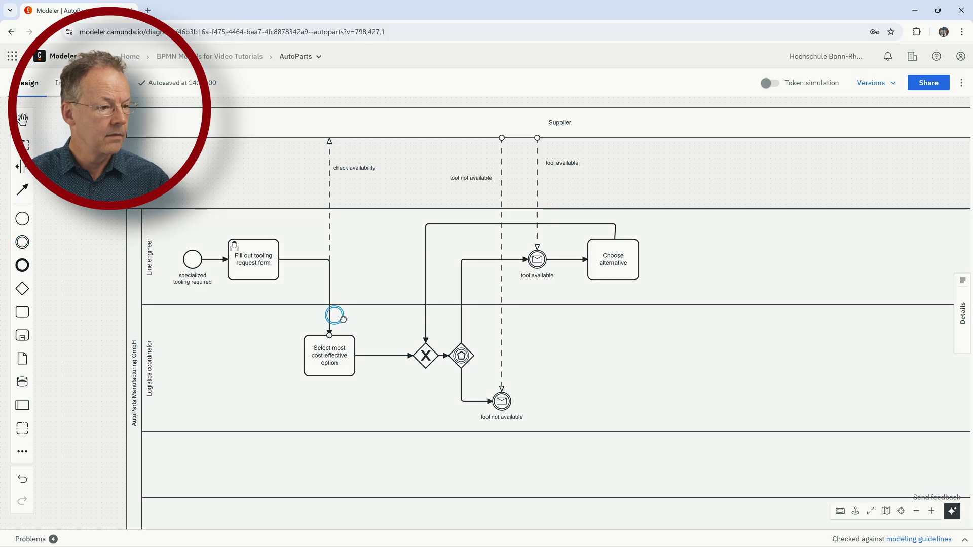
{"action": "left_click", "coordinate": [380, 356]}
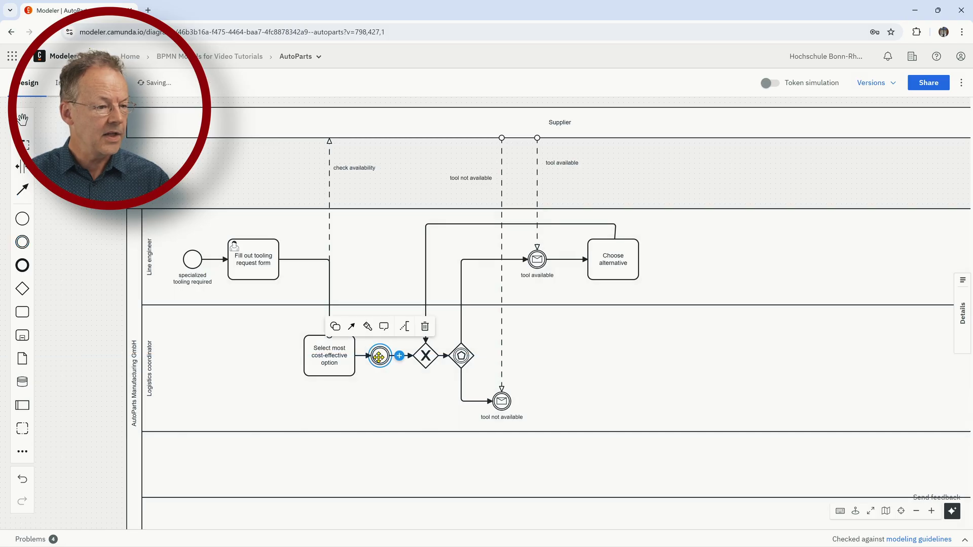
{"action": "left_click", "coordinate": [403, 386]}
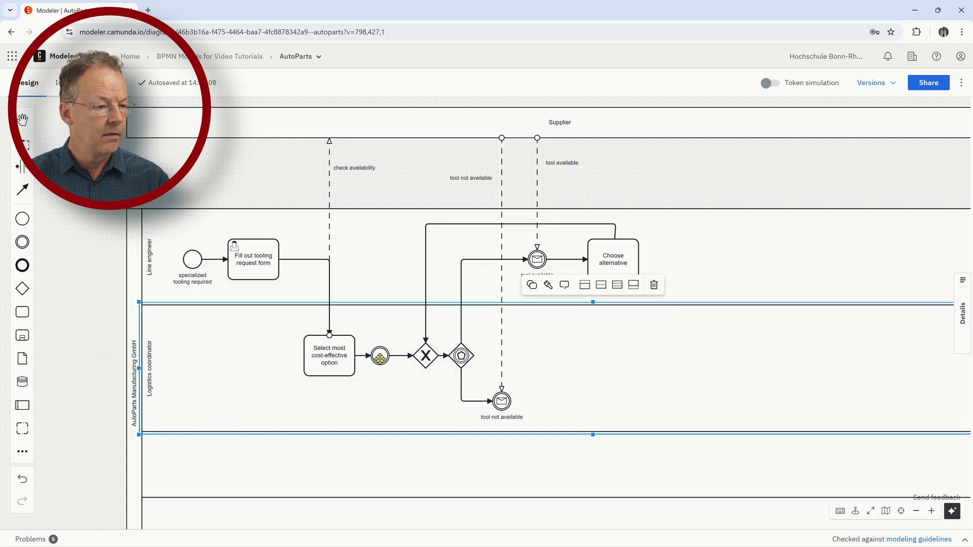
{"action": "left_click", "coordinate": [380, 357]}
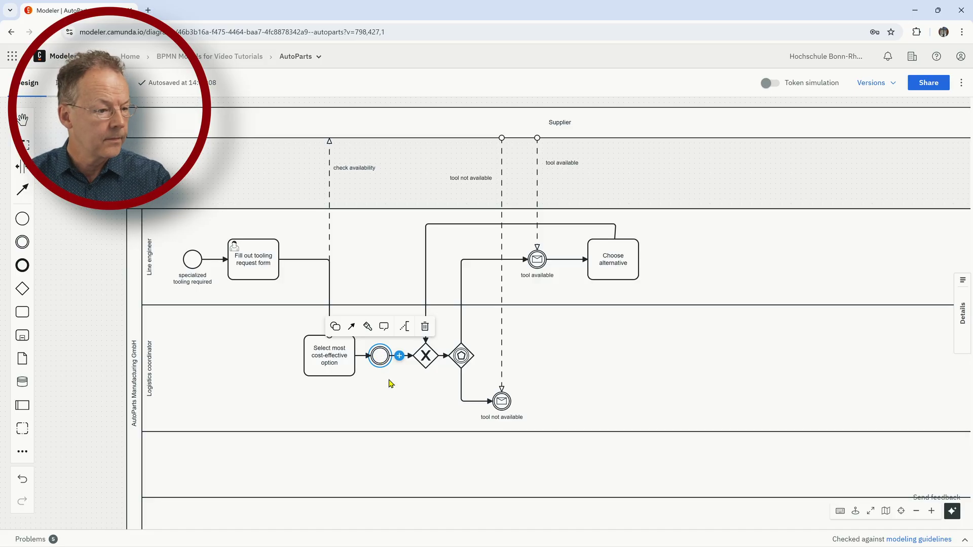
{"action": "key", "text": "Delete"}
- Move the exclusive gateway closer to "Select most cost-effective option" and insert a message intermediate throw event between it and the event-based gateway
{"action": "left_click_drag", "start_coordinate": [422, 356], "coordinate": [375, 352]}
{"action": "left_click", "coordinate": [435, 398]}
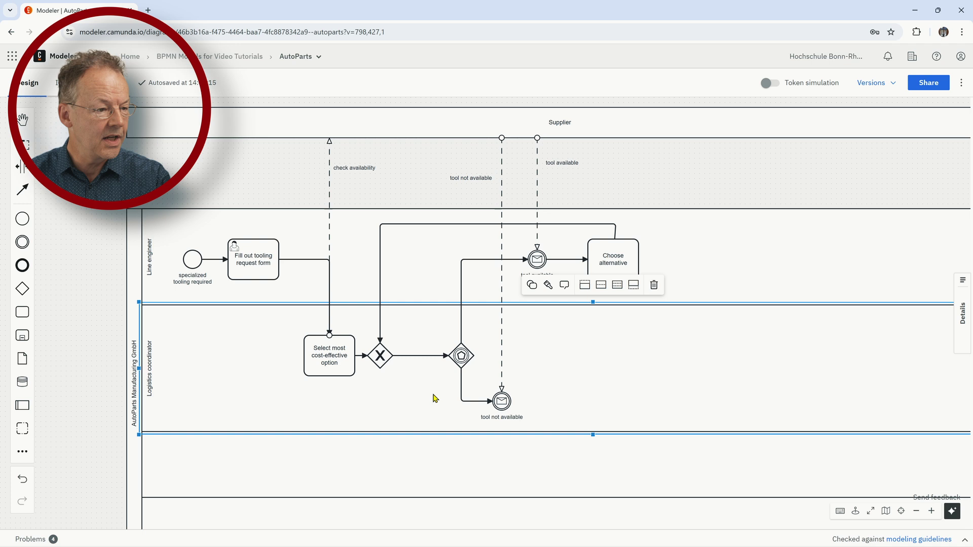
{"action": "left_click", "coordinate": [16, 243]}
{"action": "left_click", "coordinate": [417, 357]}
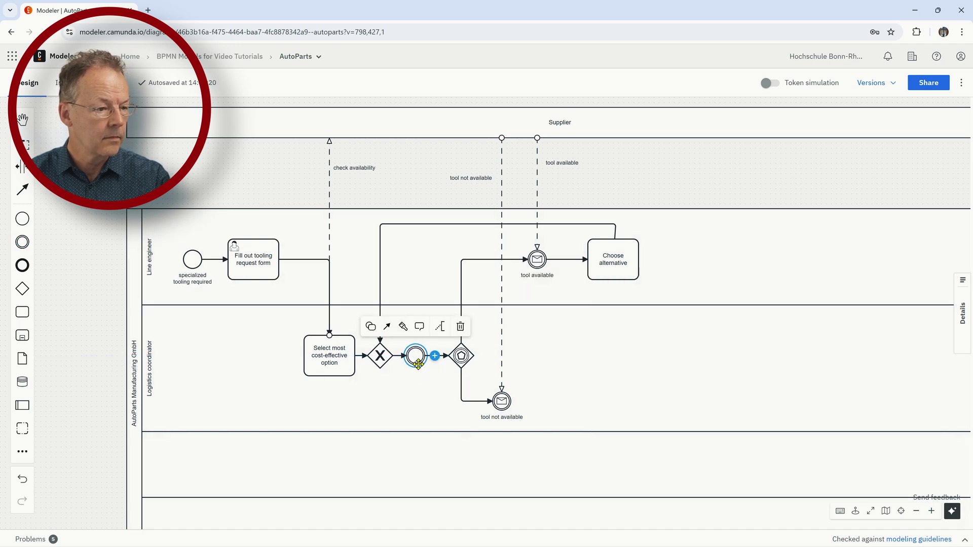
{"action": "left_click", "coordinate": [371, 328]}
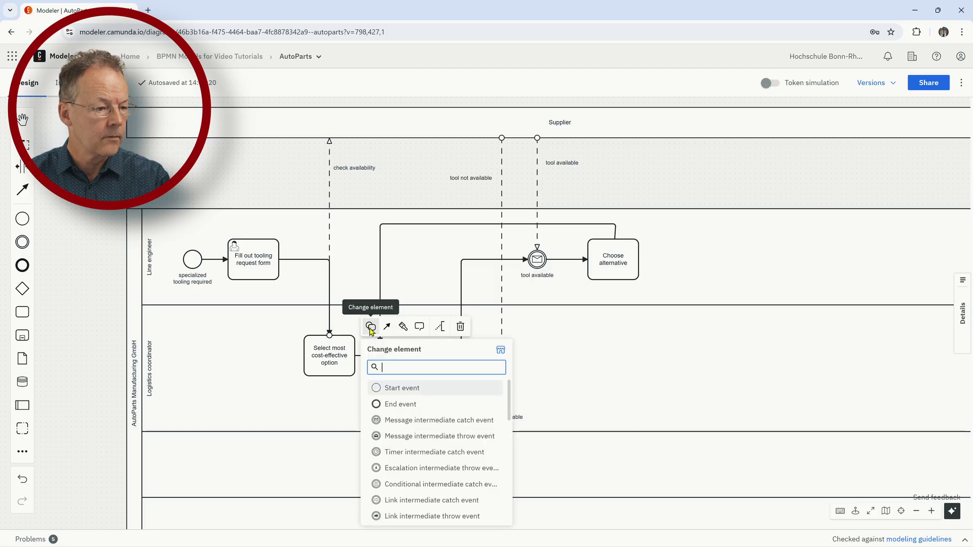
{"action": "left_click", "coordinate": [476, 437]}
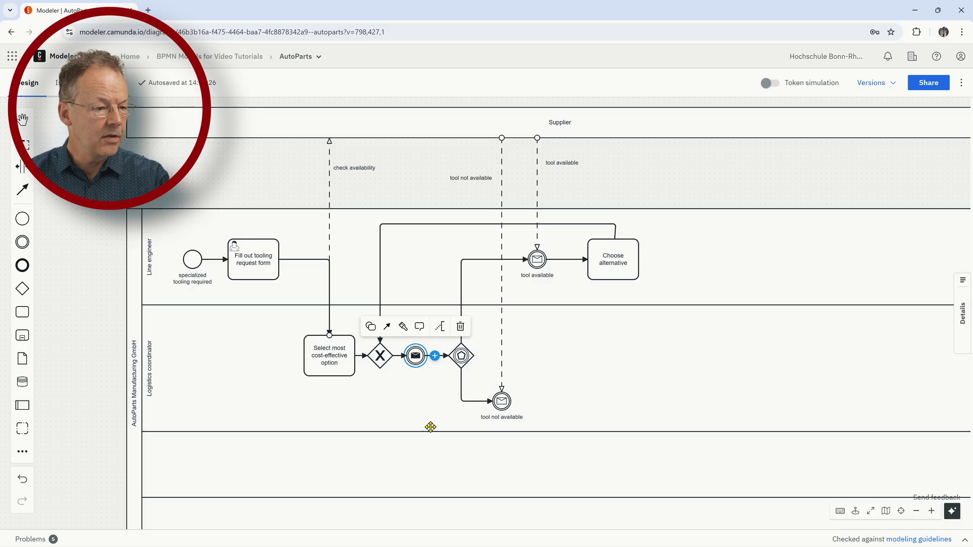
{"action": "left_click", "coordinate": [407, 407]}
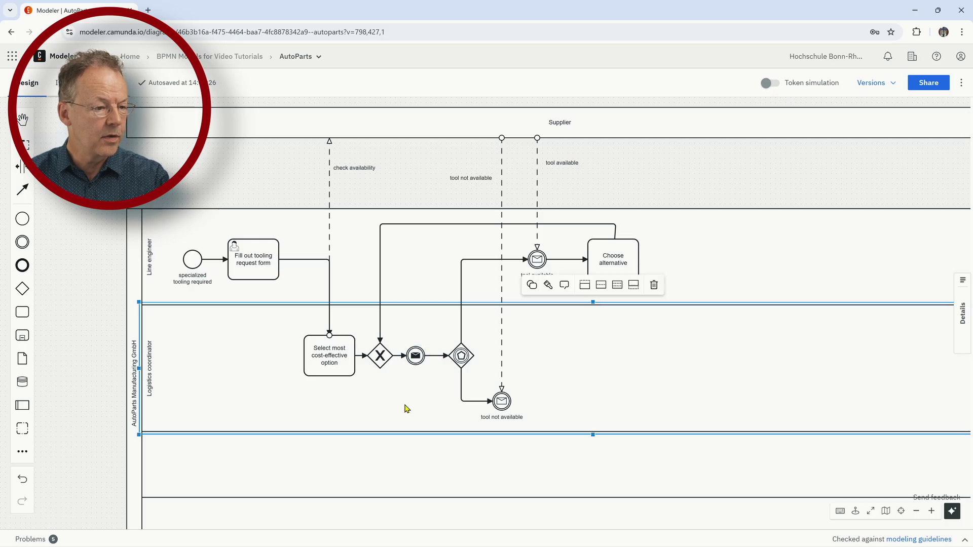
- Reattach the start of the "check availability" message flow to the message throw event and move its label to the flow's other side
{"action": "left_click", "coordinate": [328, 228]}
{"action": "left_click_drag", "start_coordinate": [331, 338], "coordinate": [415, 349]}
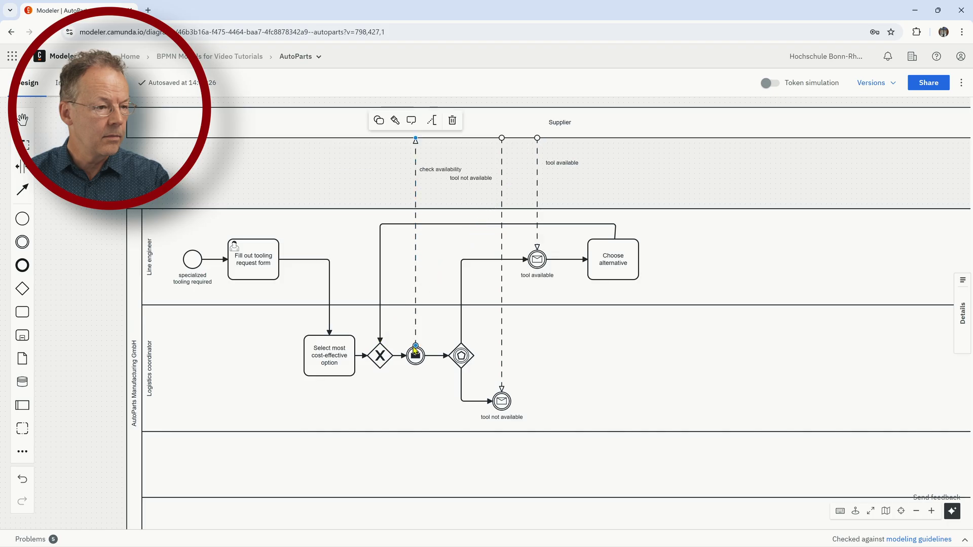
{"action": "left_click", "coordinate": [417, 389]}
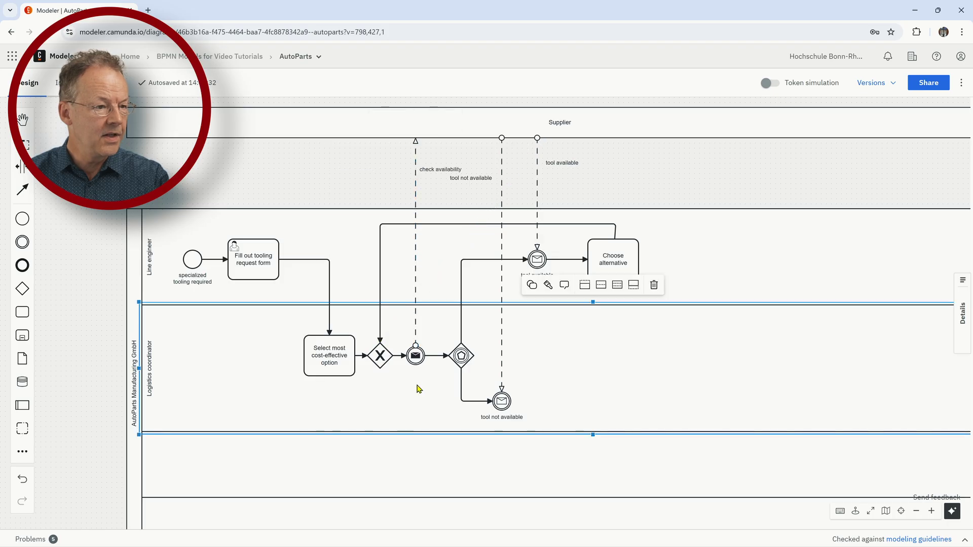
{"action": "left_click", "coordinate": [431, 169]}
{"action": "left_click_drag", "start_coordinate": [432, 169], "coordinate": [380, 162]}
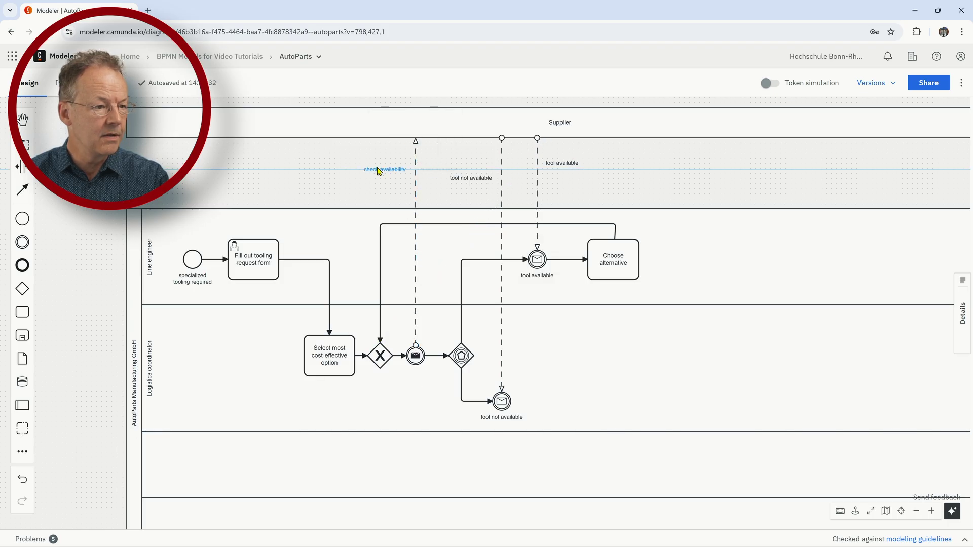
- Label the message throw event "check availability"
{"action": "double_click", "coordinate": [409, 357]}
{"action": "type", "text": "check availability"}
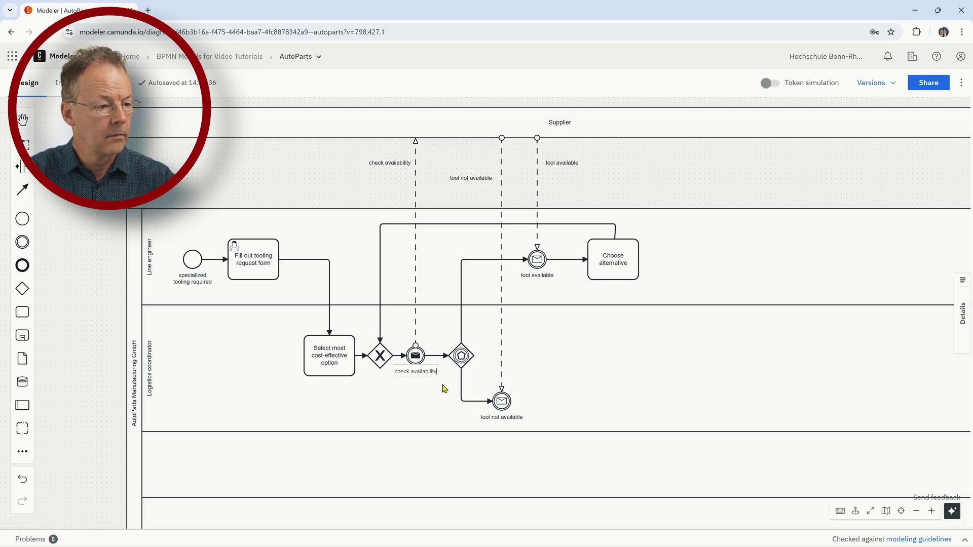
{"action": "left_click", "coordinate": [445, 389]}
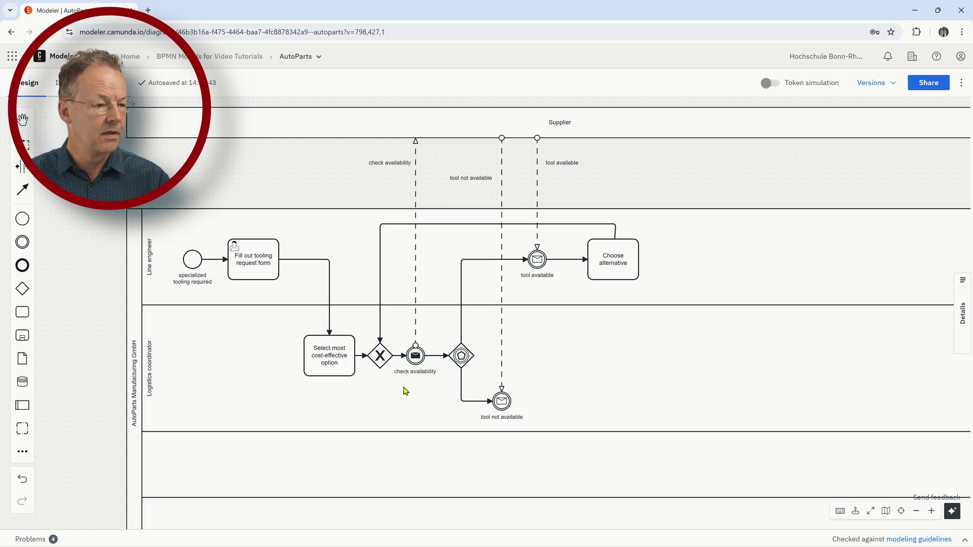
{"action": "left_click", "coordinate": [416, 355]}
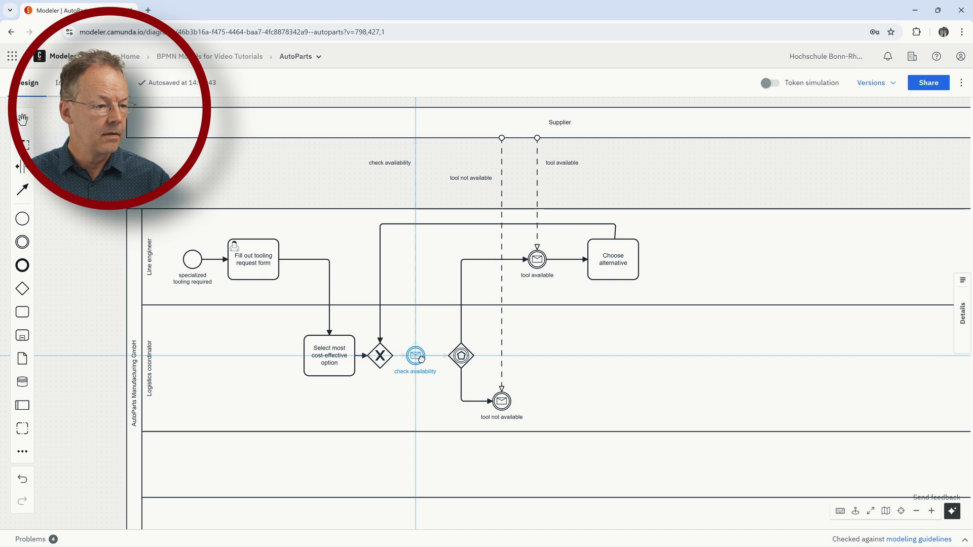
{"action": "left_click", "coordinate": [427, 410]}
{"action": "left_click", "coordinate": [597, 354]}
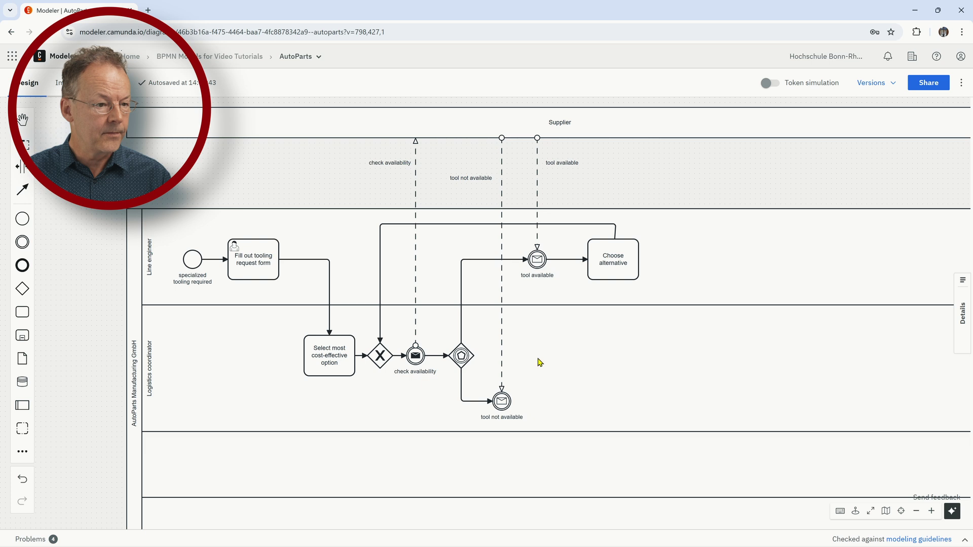
- Rename the catch event in the Line engineer lane "tool not available" and the one in the Logistics coordinator lane "tool available"
{"action": "double_click", "coordinate": [538, 277]}
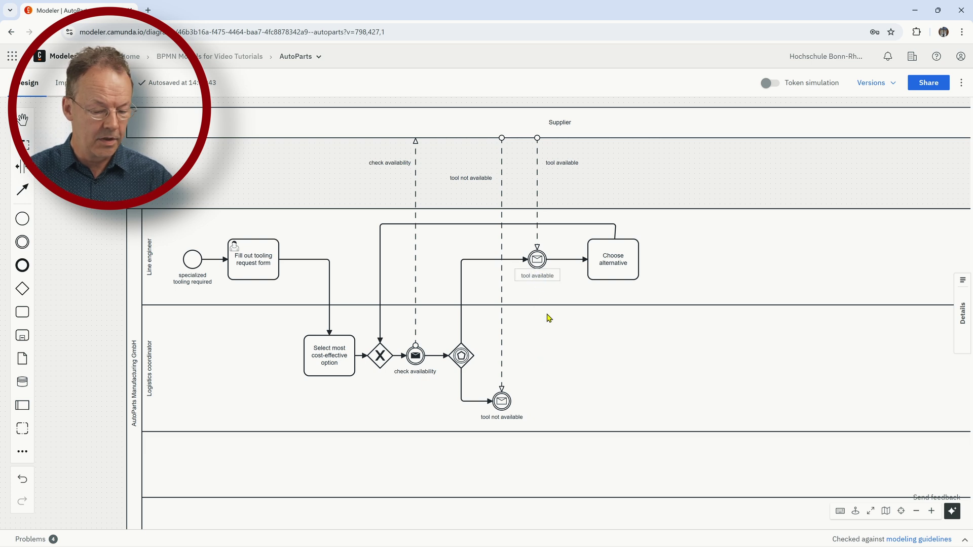
{"action": "type", "text": "not"}
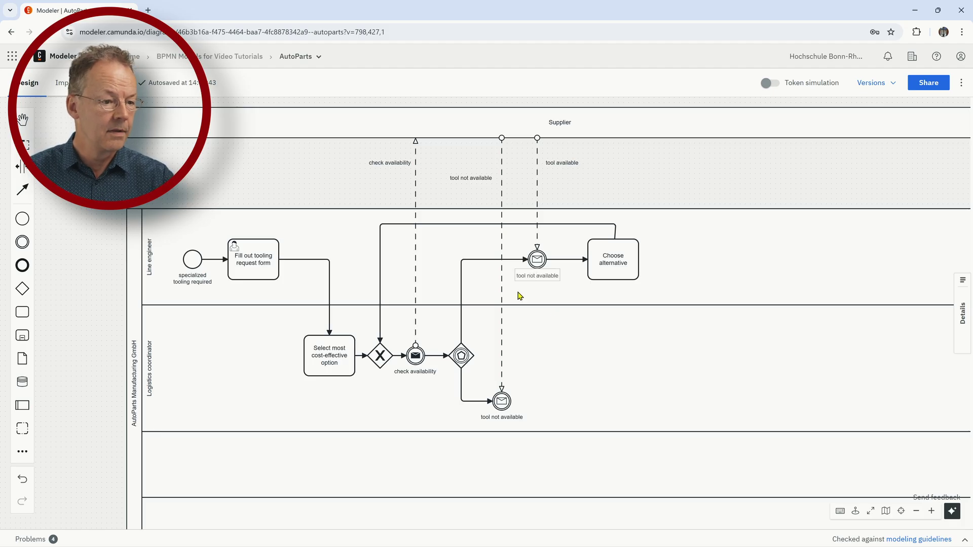
{"action": "double_click", "coordinate": [500, 417]}
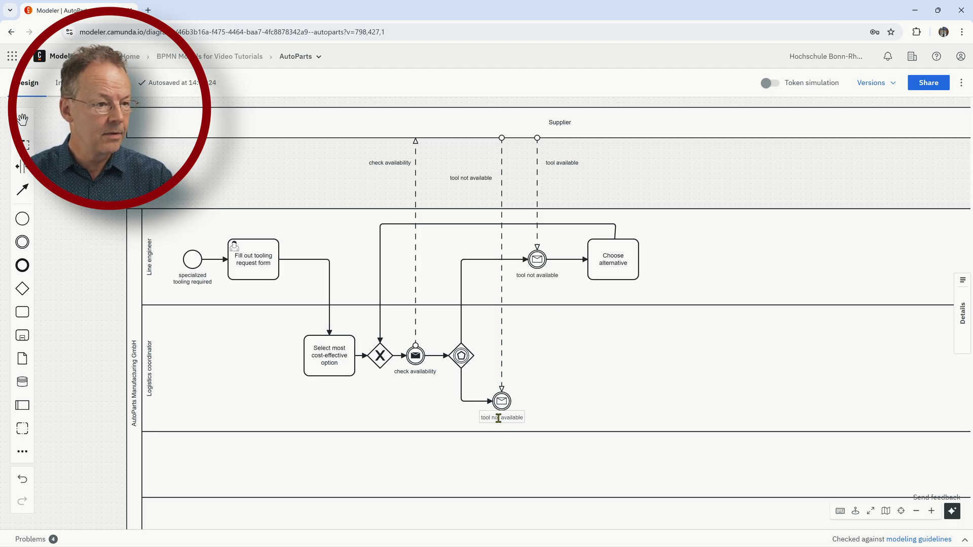
{"action": "double_click", "coordinate": [497, 418]}
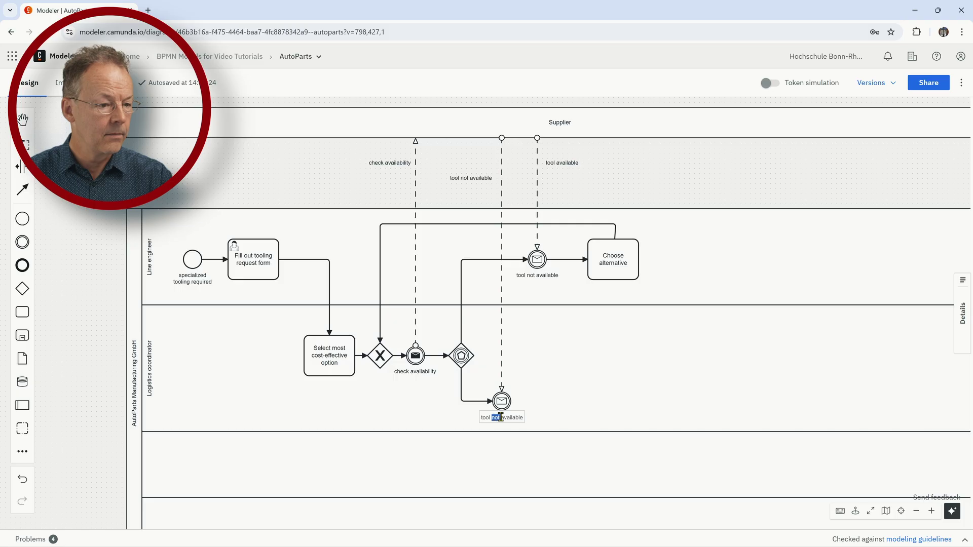
{"action": "key", "text": "BackSpace"}
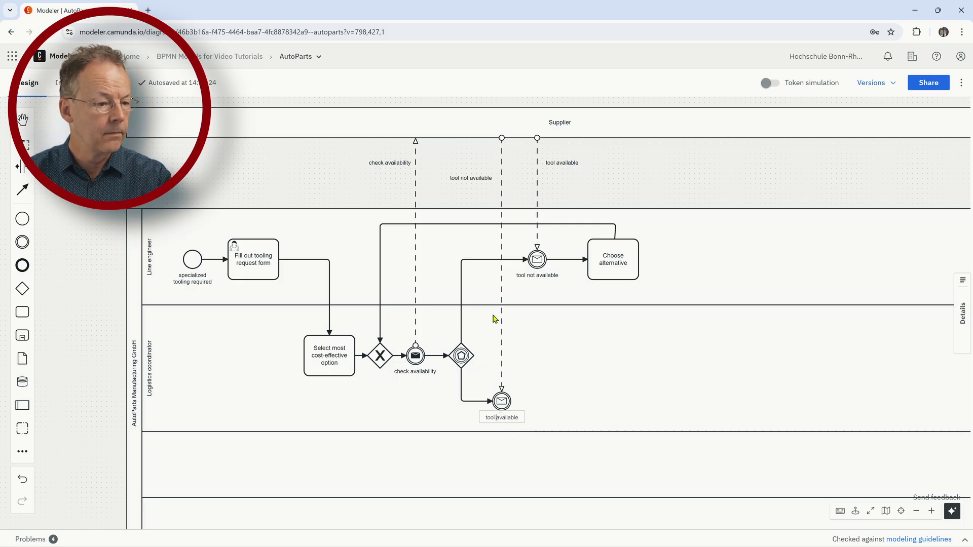
- Relabel the Supplier message flow to the Logistics coordinator lane "tool available" and the one to the Line engineer lane "tool not available"
{"action": "double_click", "coordinate": [478, 180]}
{"action": "double_click", "coordinate": [464, 178]}
{"action": "key", "text": "BackSpace"}
{"action": "double_click", "coordinate": [557, 162]}
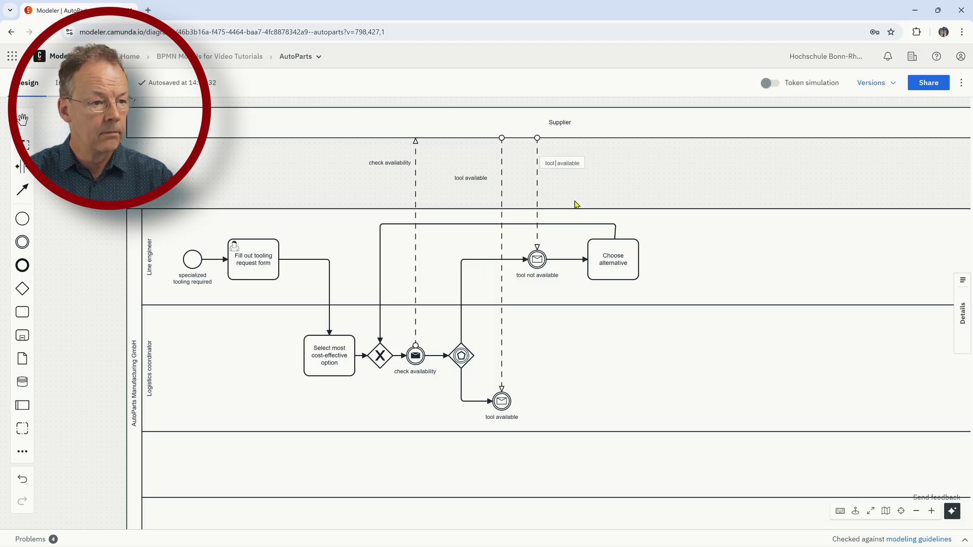
{"action": "type", "text": "not"}
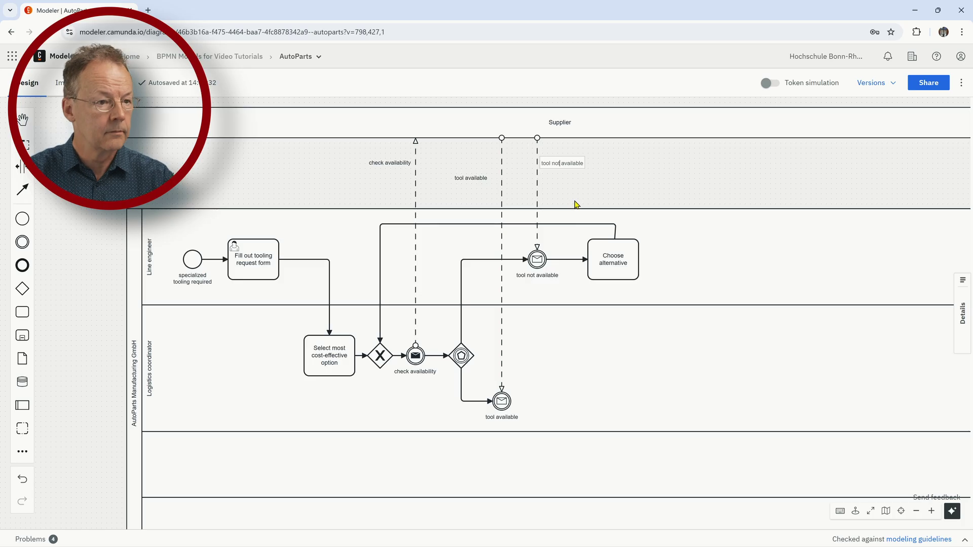
{"action": "key", "text": "Return"}
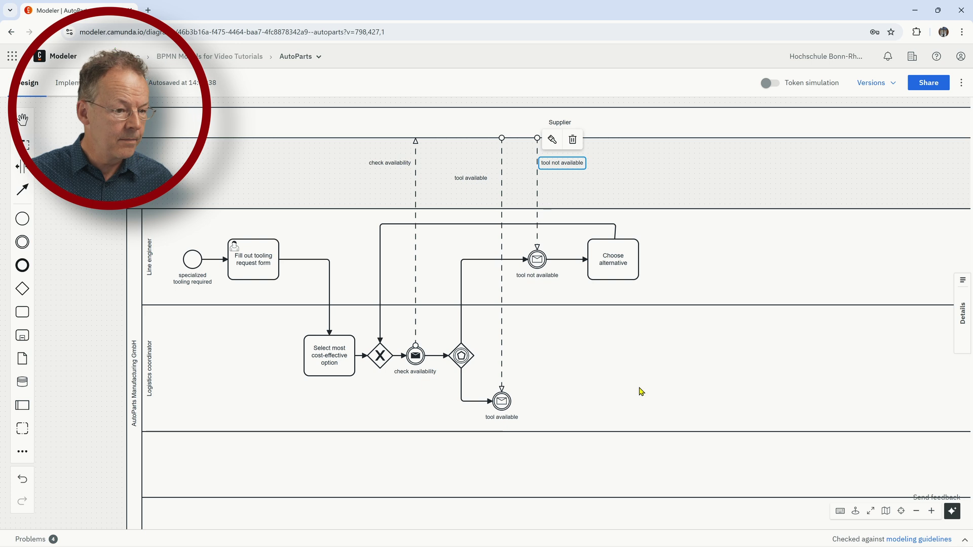
- Name the empty lane directly below the Logistics coordinator lane "Production manager"
{"action": "scroll", "coordinate": [639, 392], "scroll_direction": "down", "scroll_amount": 1}
{"action": "left_click", "coordinate": [159, 433]}
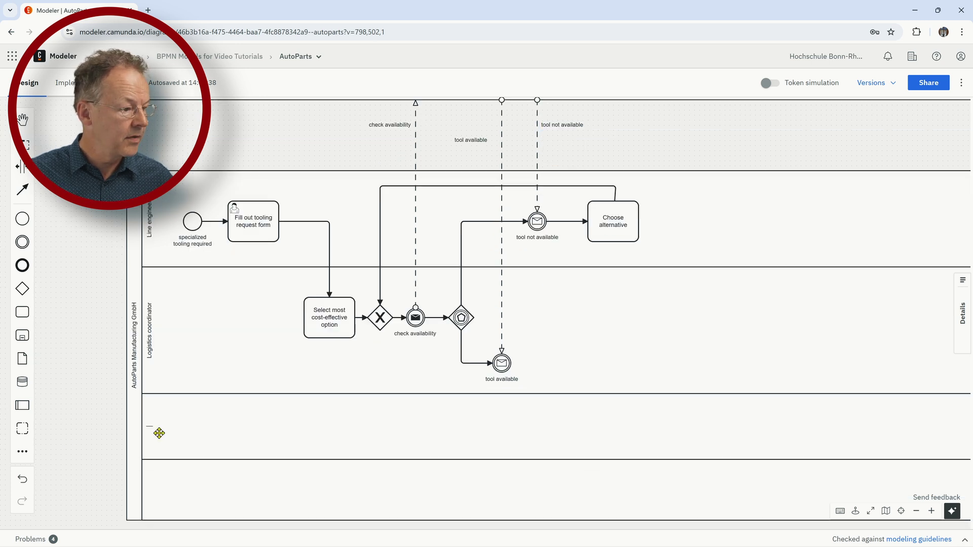
{"action": "type", "text": "Pro"}
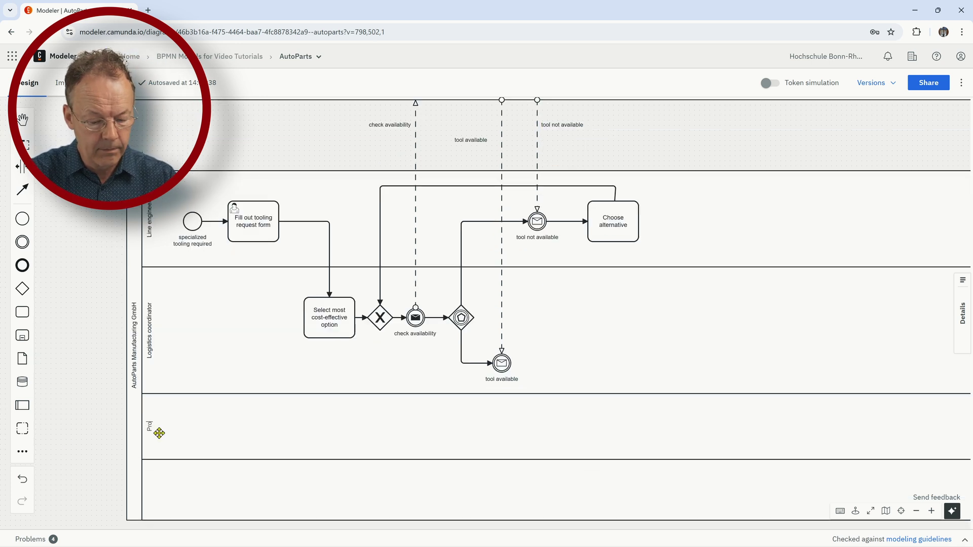
{"action": "type", "text": "duction manager"}
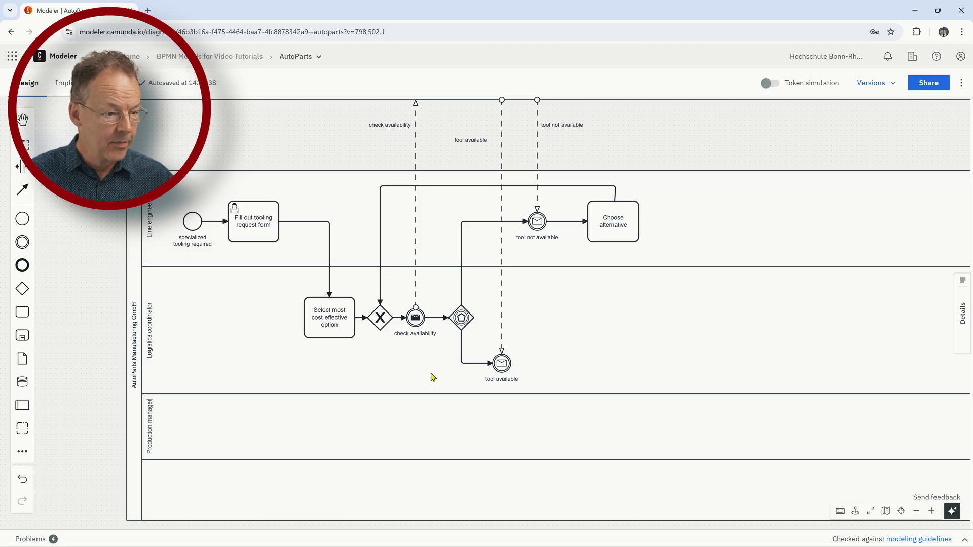
- Append a task labelled "Check the tooling request" to the "tool available" catch event in the Logistics coordinator lane
{"action": "left_click", "coordinate": [501, 363]}
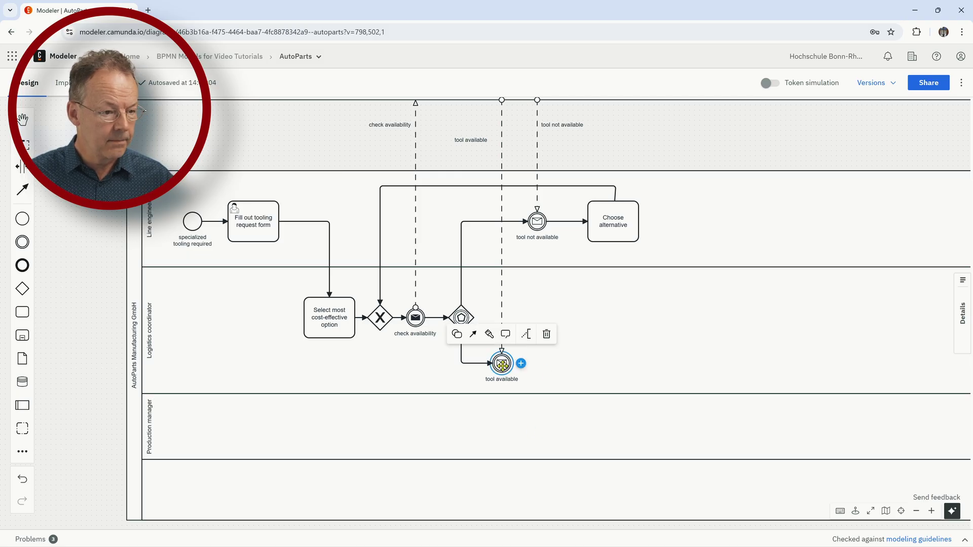
{"action": "left_click", "coordinate": [521, 364]}
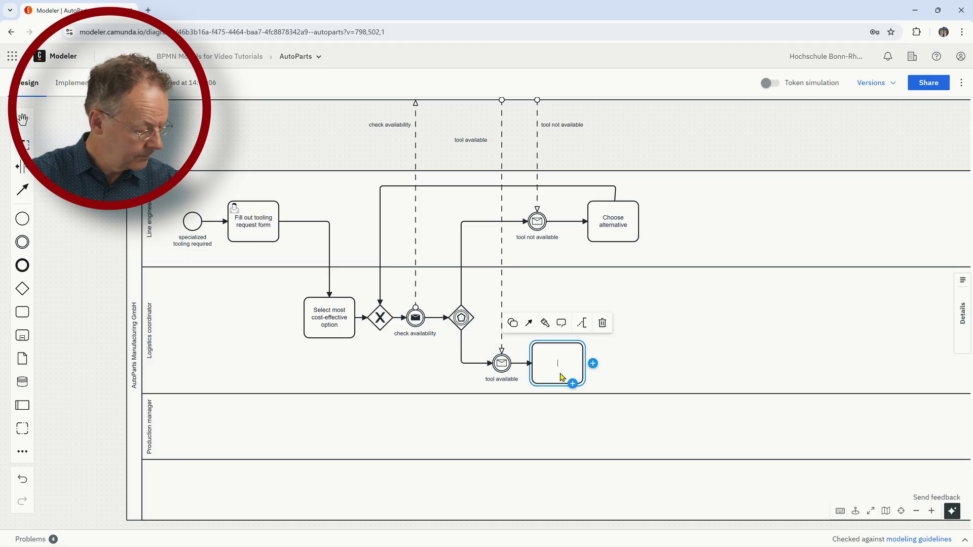
{"action": "key", "text": "BackSpace"}
{"action": "key", "text": "BackSpace"}
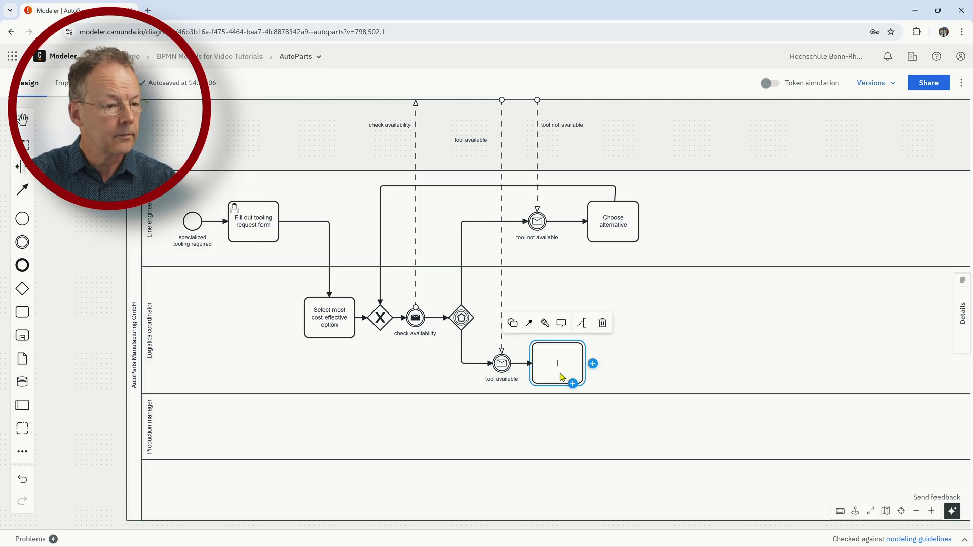
{"action": "type", "text": "Check"}
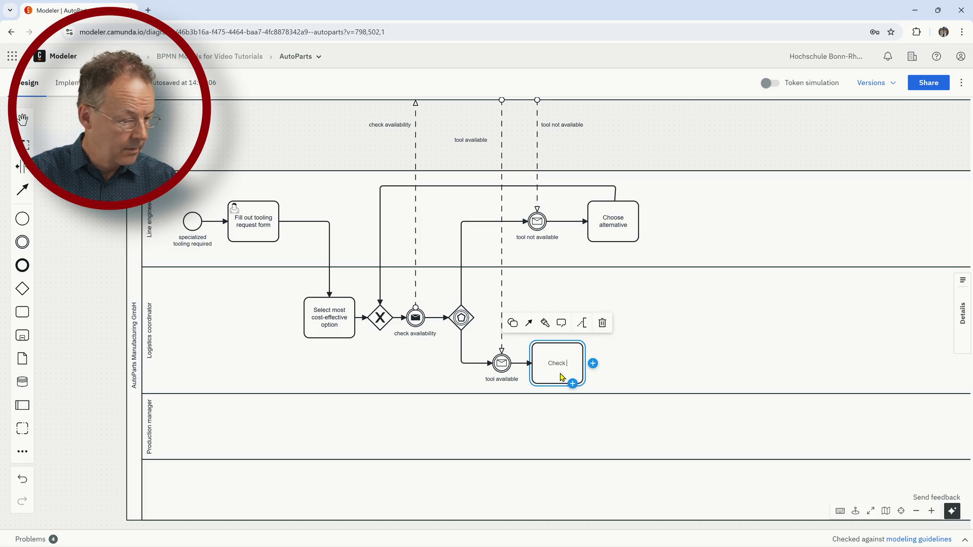
{"action": "type", "text": " the "}
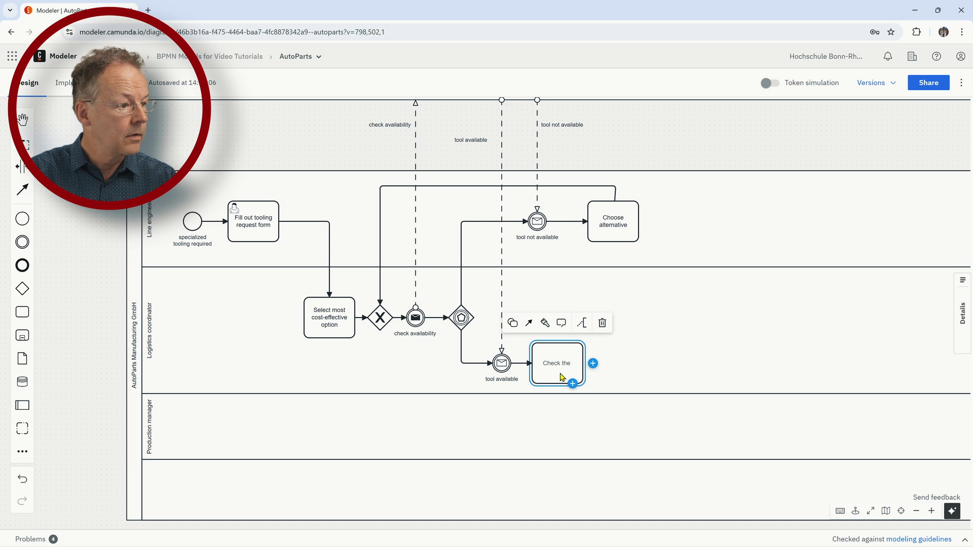
{"action": "type", "text": "tooling request"}
{"action": "key", "text": "Return"}
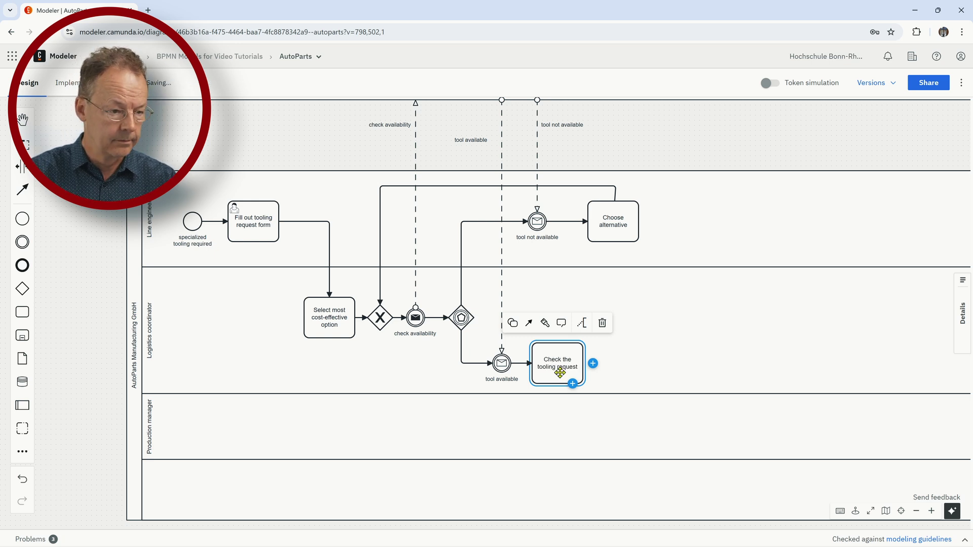
- Move the "Check the tooling request" task into the Production manager lane and append an exclusive gateway to it
{"action": "left_click_drag", "start_coordinate": [560, 374], "coordinate": [564, 440]}
{"action": "left_click", "coordinate": [623, 330]}
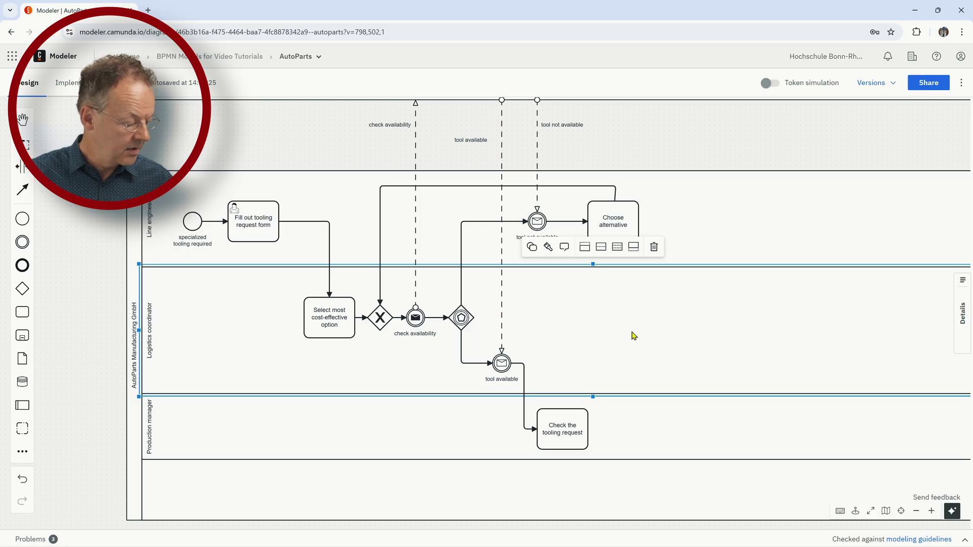
{"action": "left_click", "coordinate": [580, 435]}
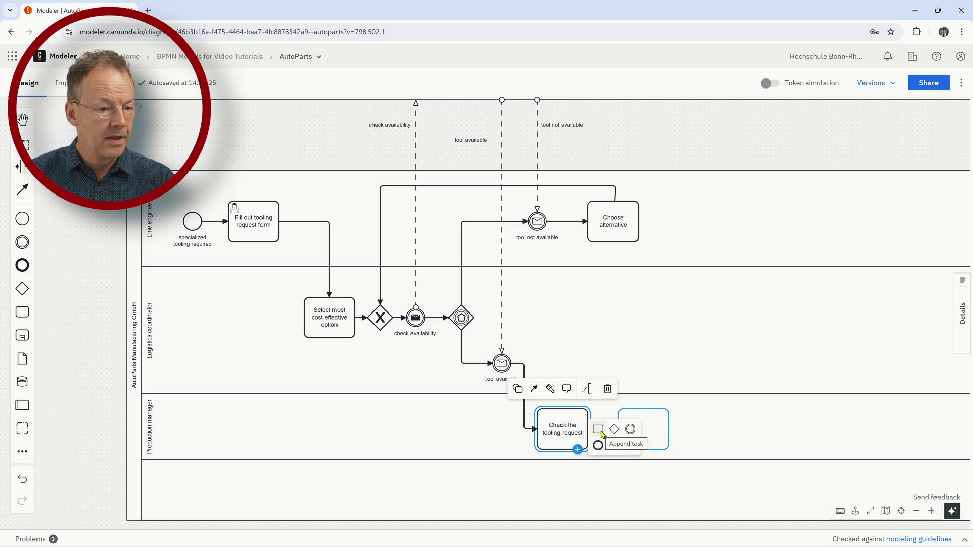
{"action": "left_click", "coordinate": [614, 430]}
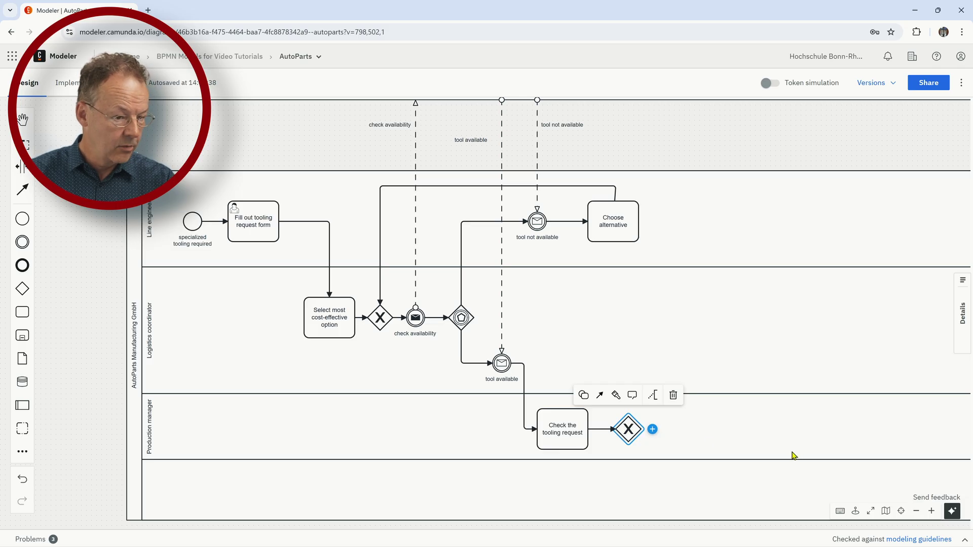
{"action": "left_click", "coordinate": [717, 435]}
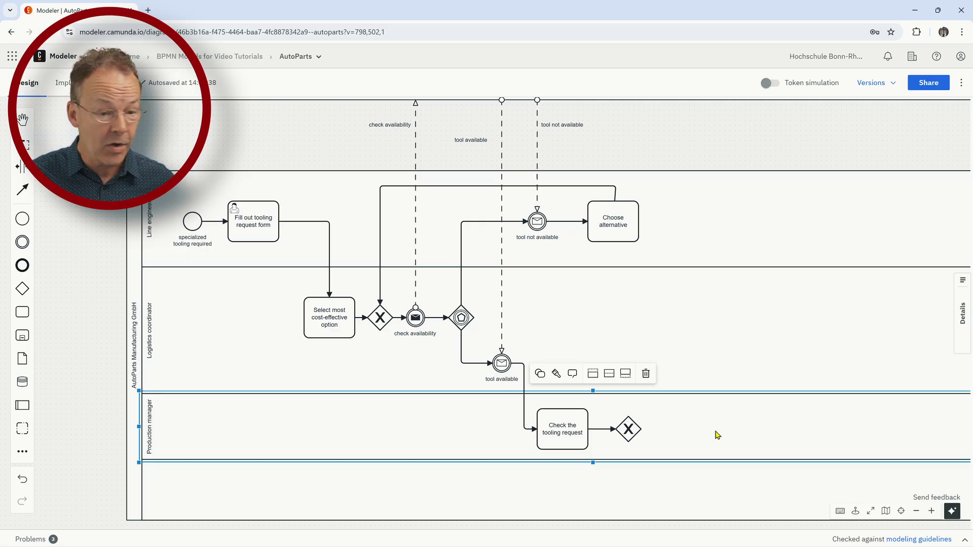
- Append a task labelled "Generate purchase order" to the exclusive gateway in the Production manager lane
{"action": "left_click", "coordinate": [627, 429]}
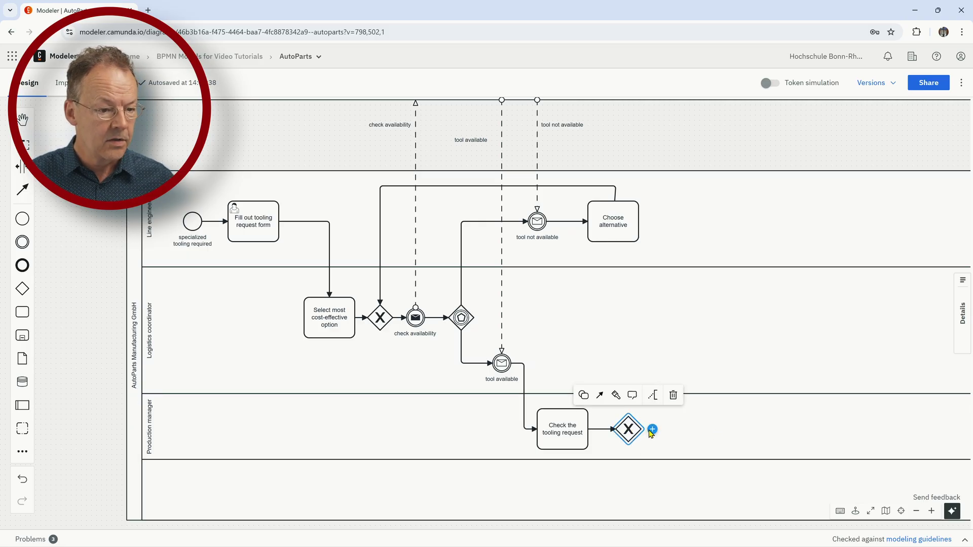
{"action": "left_click", "coordinate": [652, 430]}
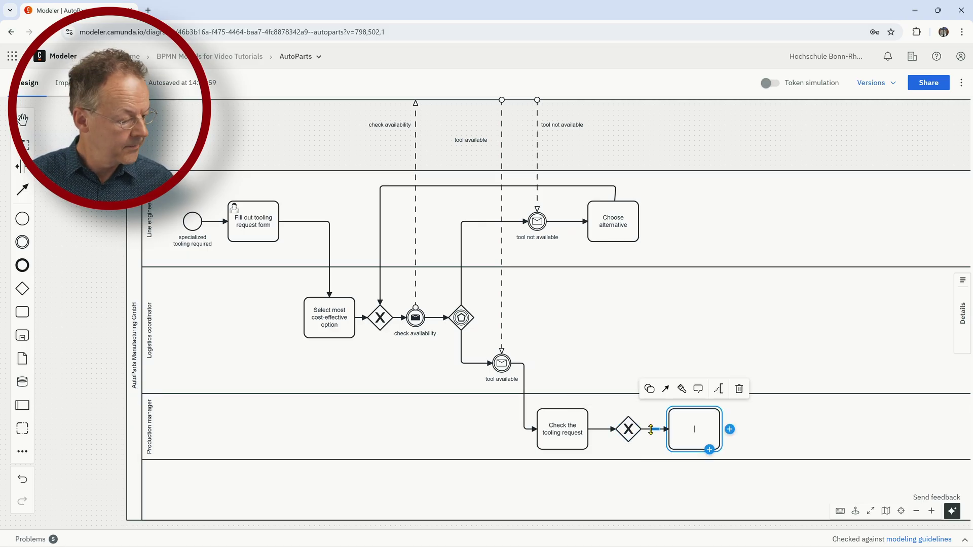
{"action": "type", "text": "Generate "}
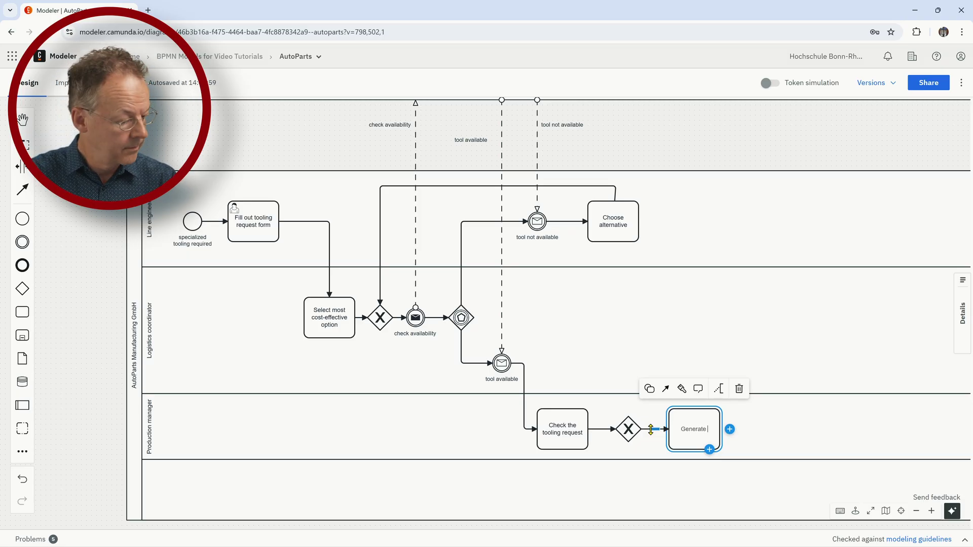
{"action": "type", "text": "purch"}
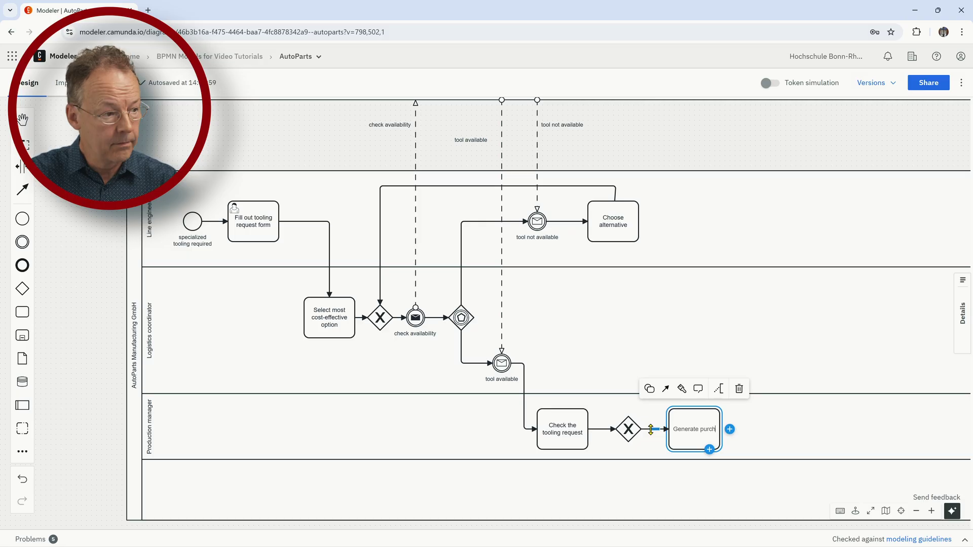
{"action": "type", "text": "ase order"}
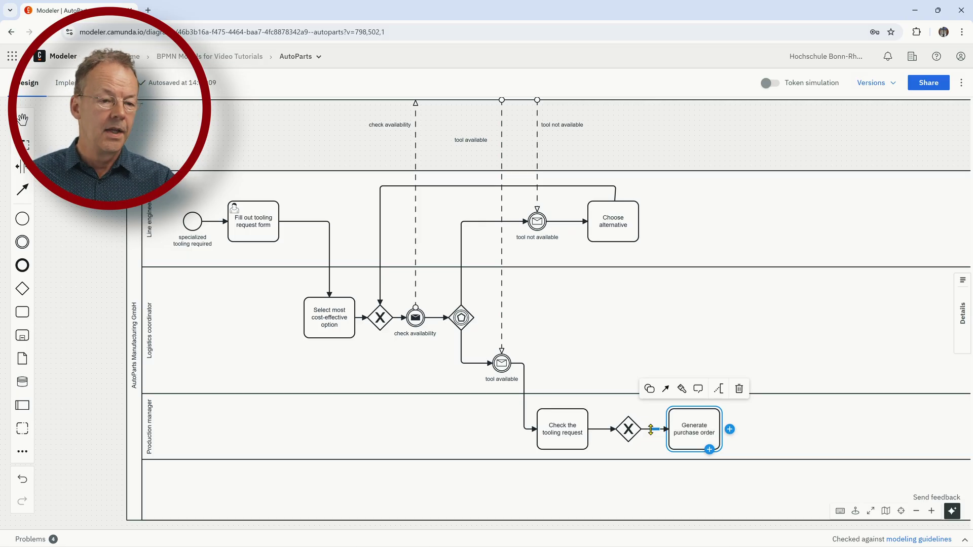
{"action": "key", "text": "Escape"}
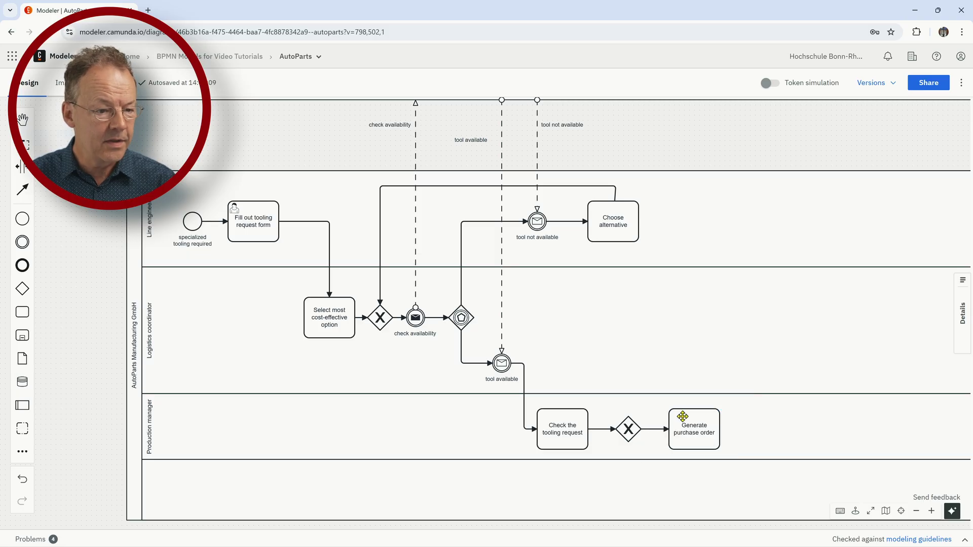
- Change the "Generate purchase order" task into a service task
{"action": "left_click", "coordinate": [683, 417]}
{"action": "left_click", "coordinate": [651, 392]}
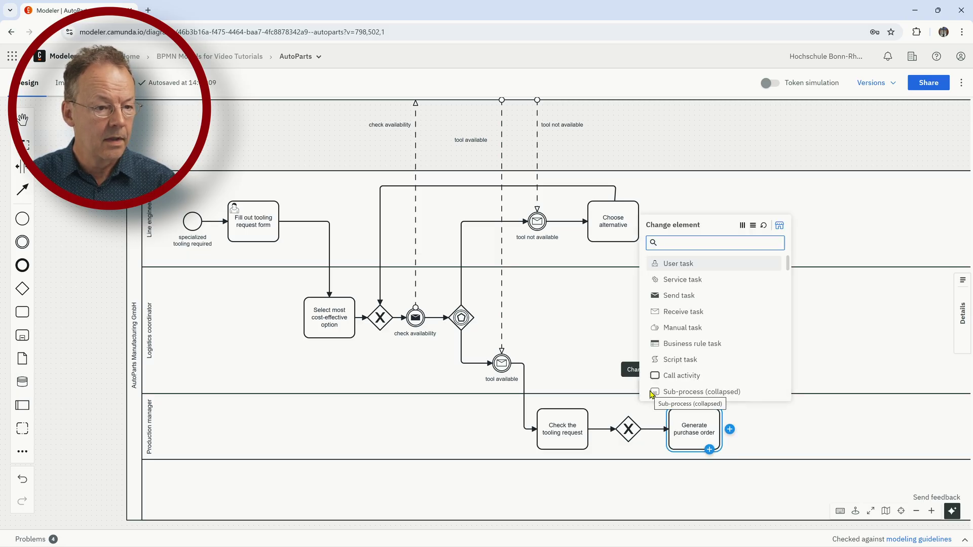
{"action": "left_click", "coordinate": [658, 279]}
{"action": "left_click", "coordinate": [825, 436]}
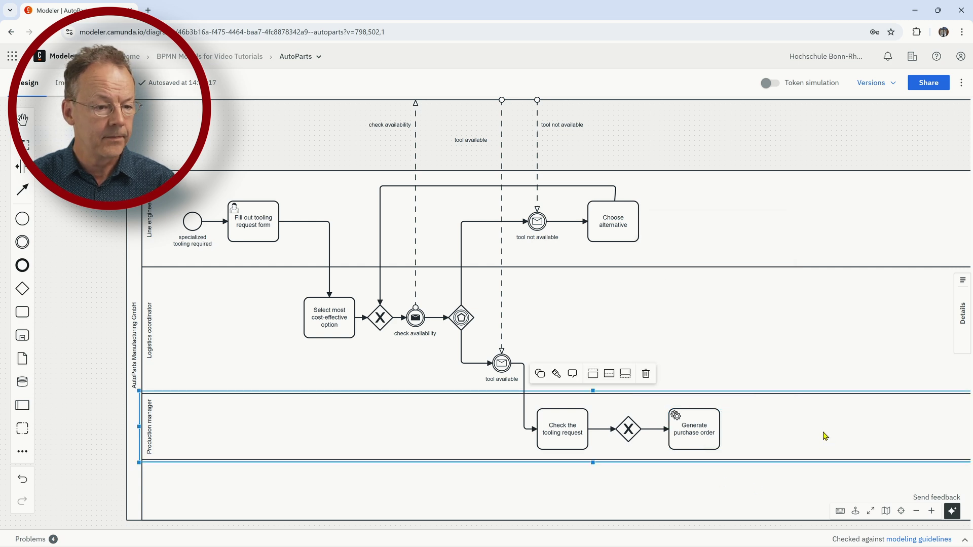
- Turn the "Check the tooling request", "Select most cost-effective option" and "Choose alternative" tasks into user tasks
{"action": "left_click", "coordinate": [546, 431]}
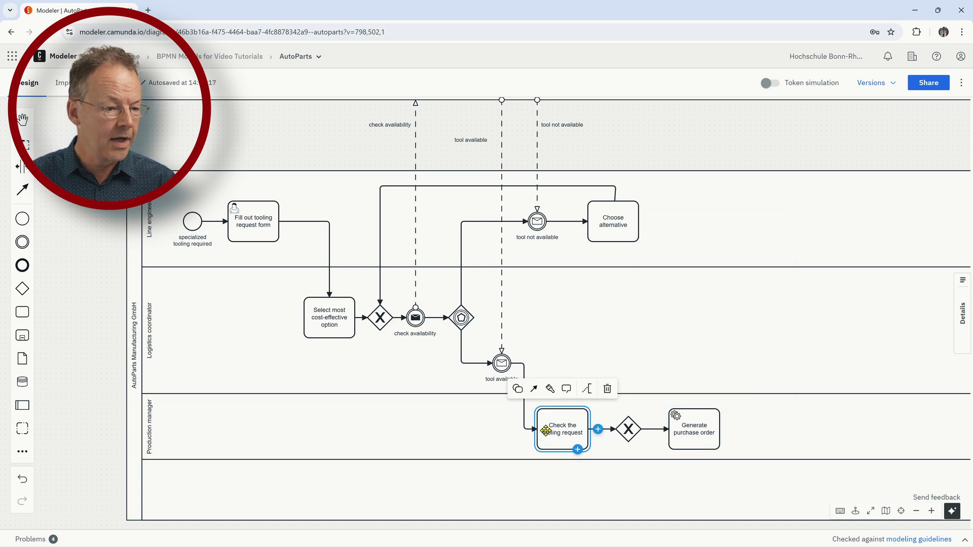
{"action": "left_click", "coordinate": [518, 389]}
{"action": "left_click", "coordinate": [537, 265]}
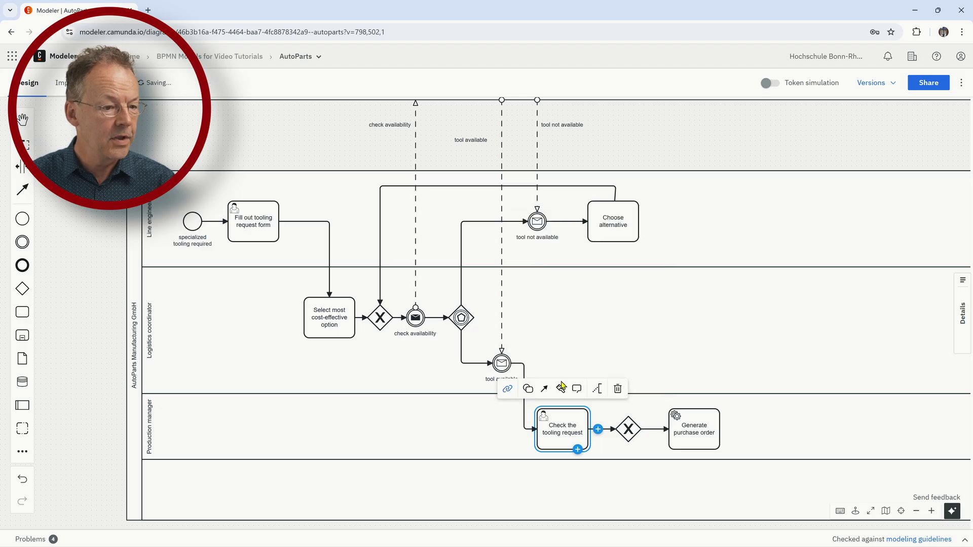
{"action": "left_click", "coordinate": [334, 324]}
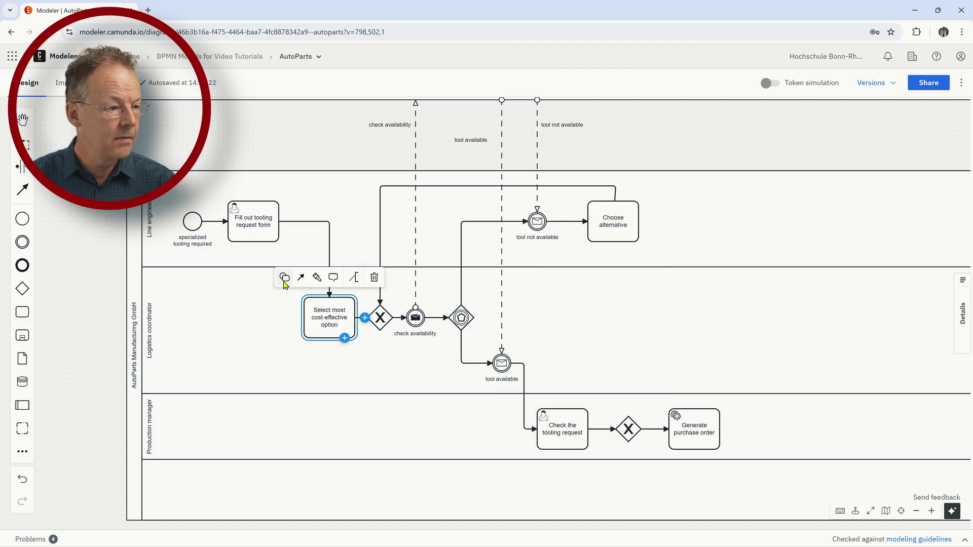
{"action": "left_click", "coordinate": [293, 279]}
{"action": "left_click", "coordinate": [295, 336]}
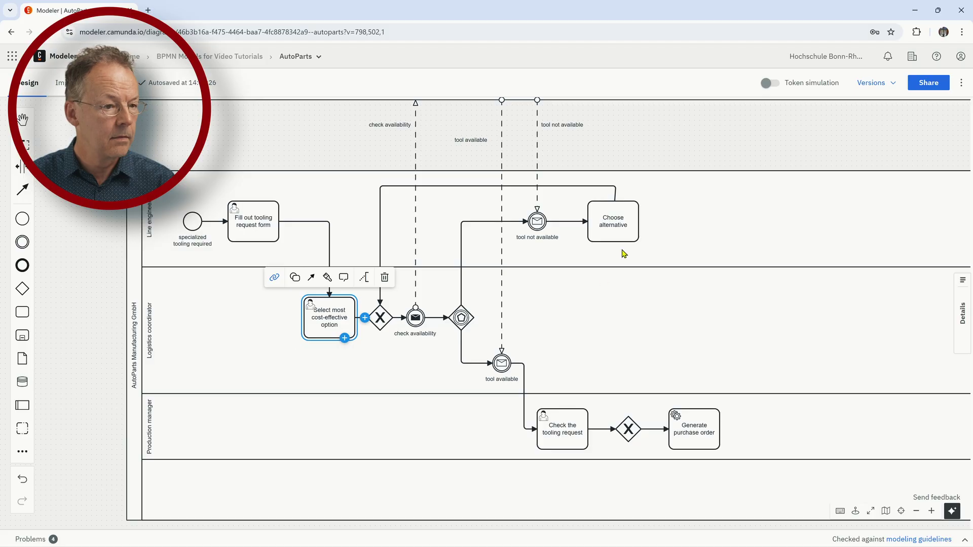
{"action": "left_click", "coordinate": [624, 229]}
{"action": "left_click", "coordinate": [568, 181]}
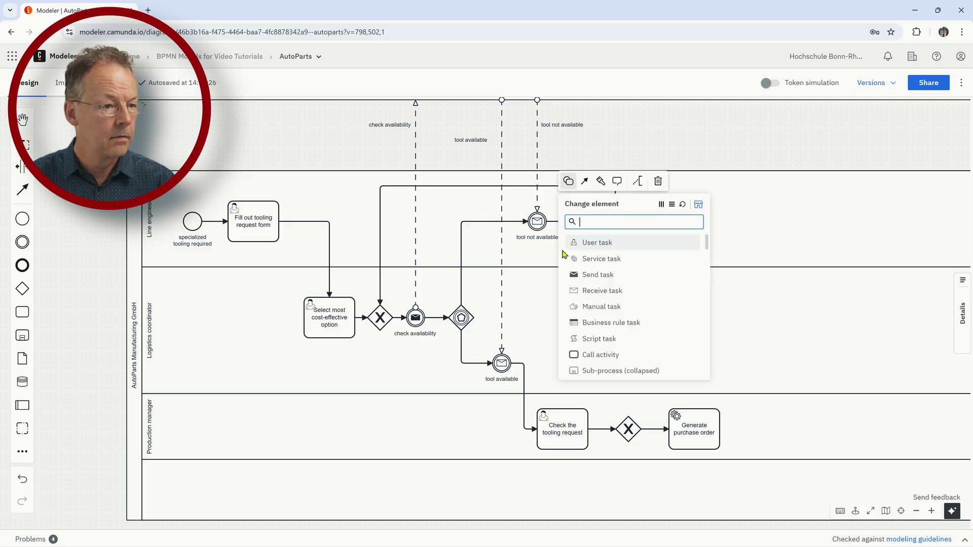
{"action": "left_click", "coordinate": [596, 242]}
{"action": "left_click", "coordinate": [765, 331]}
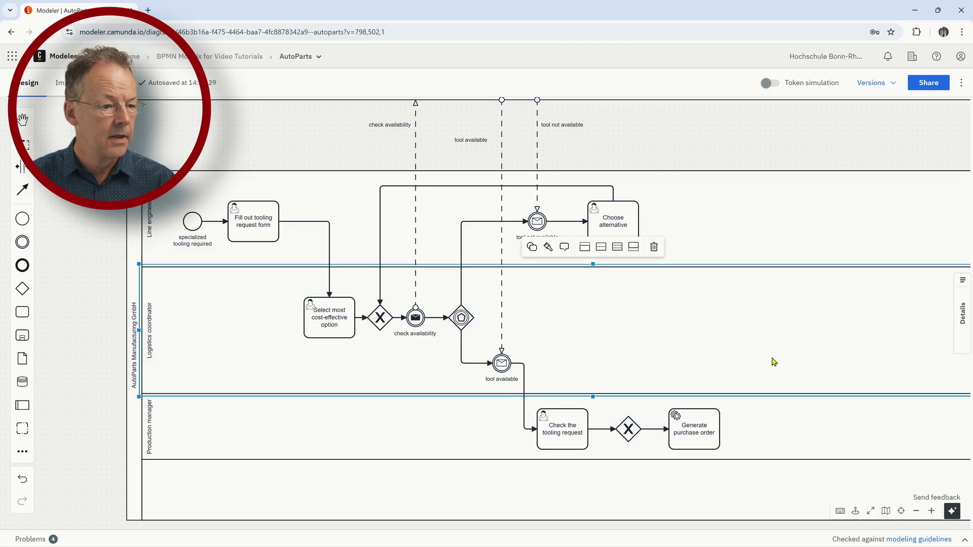
- Extend the empty lowest lane downward, then enlarge the Production manager lane by lowering the border between the two
{"action": "left_click", "coordinate": [695, 431]}
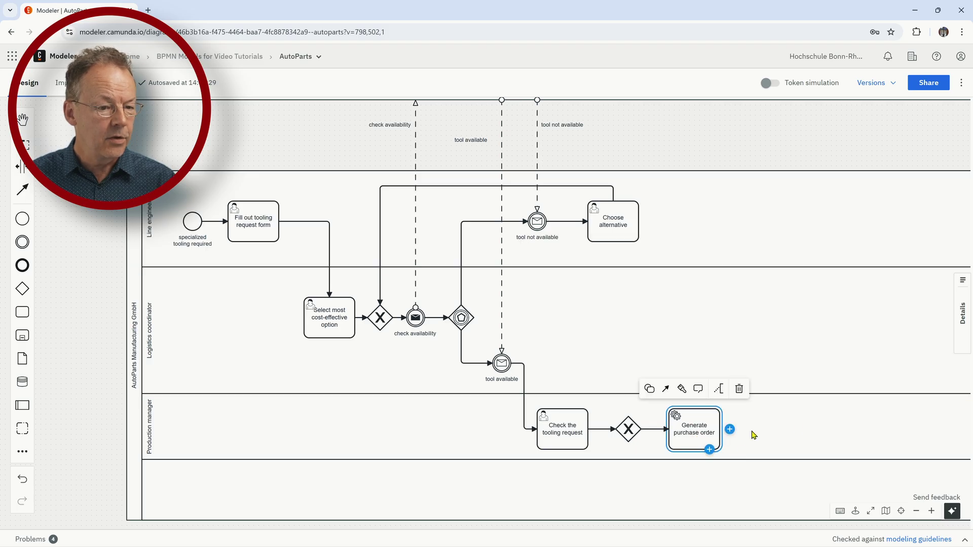
{"action": "scroll", "coordinate": [732, 496], "scroll_direction": "down", "scroll_amount": 2}
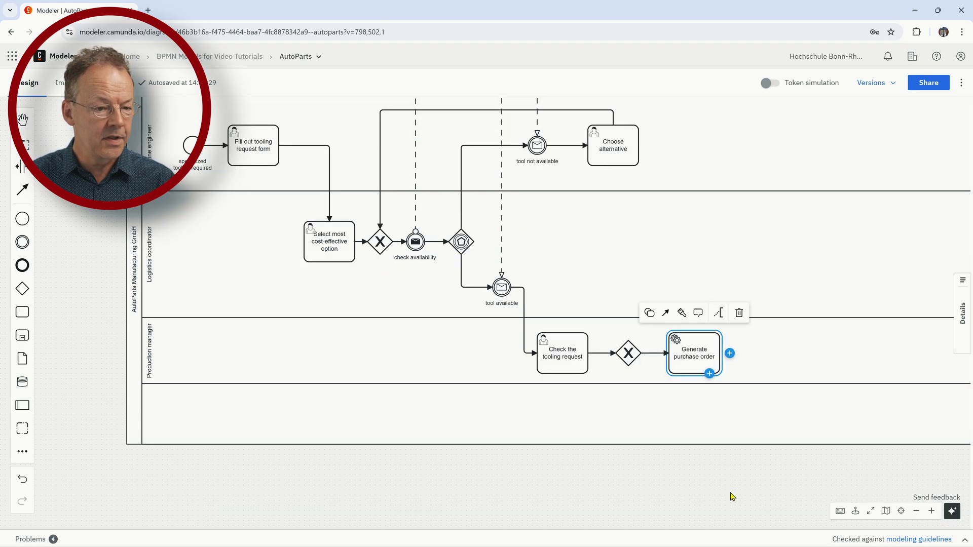
{"action": "left_click", "coordinate": [711, 442]}
{"action": "left_click_drag", "start_coordinate": [593, 448], "coordinate": [594, 478]}
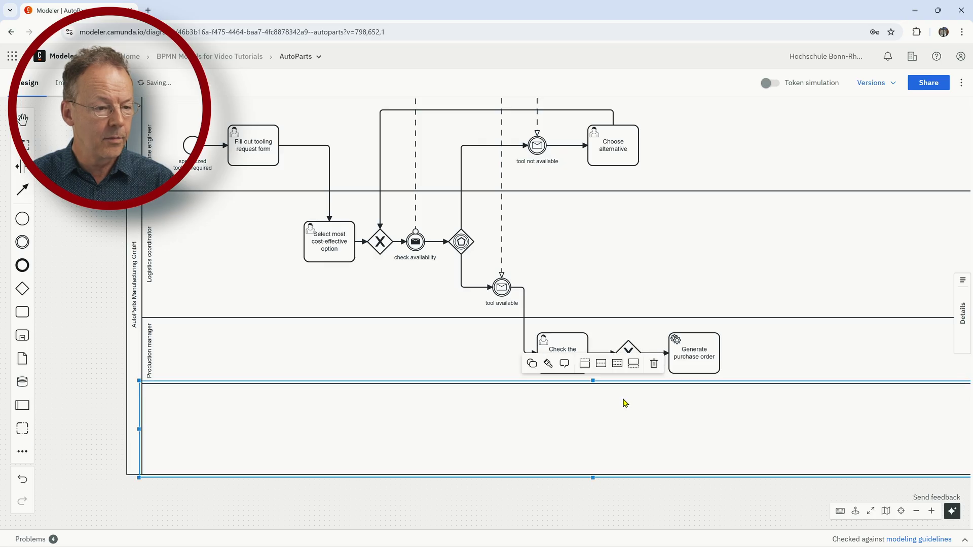
{"action": "left_click", "coordinate": [591, 382]}
{"action": "left_click_drag", "start_coordinate": [591, 382], "coordinate": [593, 409]}
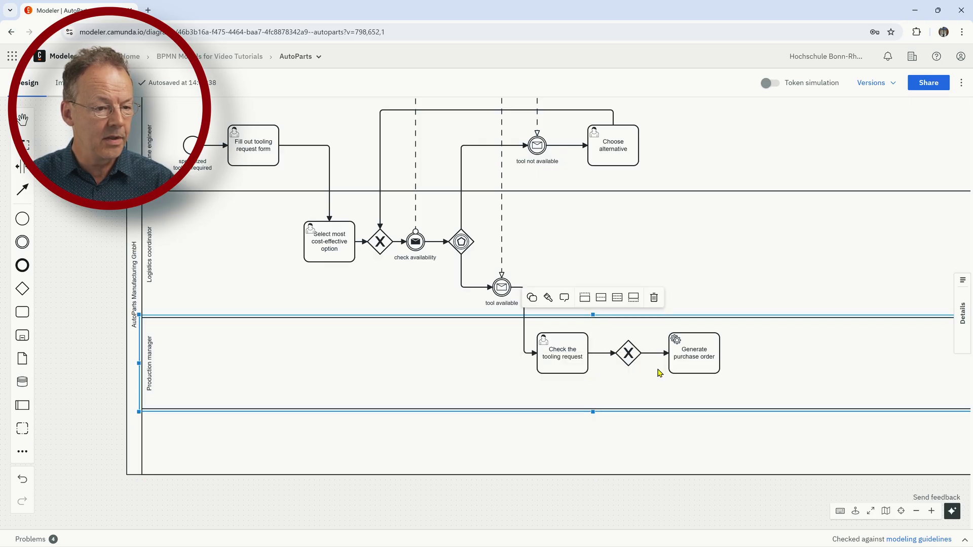
- Attach a text annotation reading "by ERP system" to the "Generate purchase order" task
{"action": "left_click", "coordinate": [692, 357]}
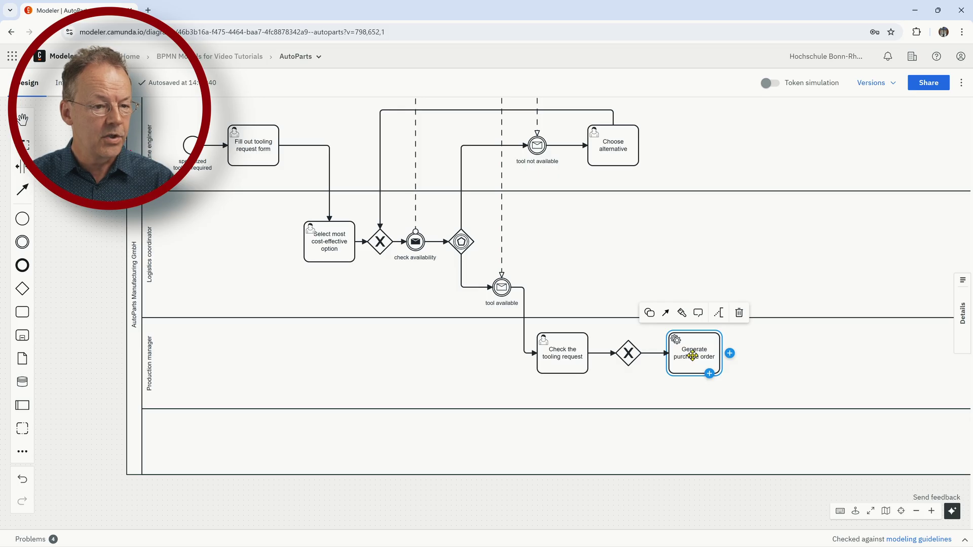
{"action": "left_click", "coordinate": [718, 312]}
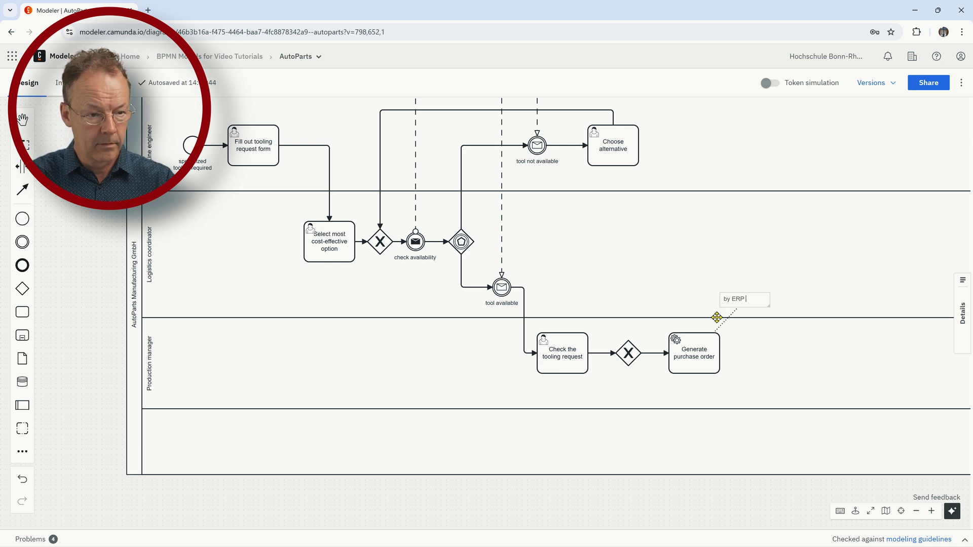
{"action": "key", "text": "Return"}
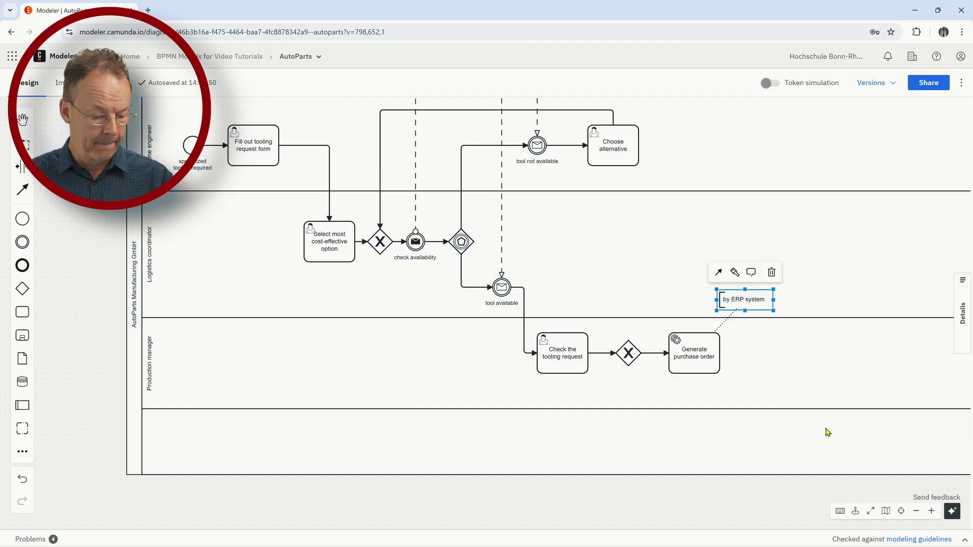
- Append an intermediate event to the "Generate purchase order" task and make it a message intermediate throw event
{"action": "left_click", "coordinate": [708, 368]}
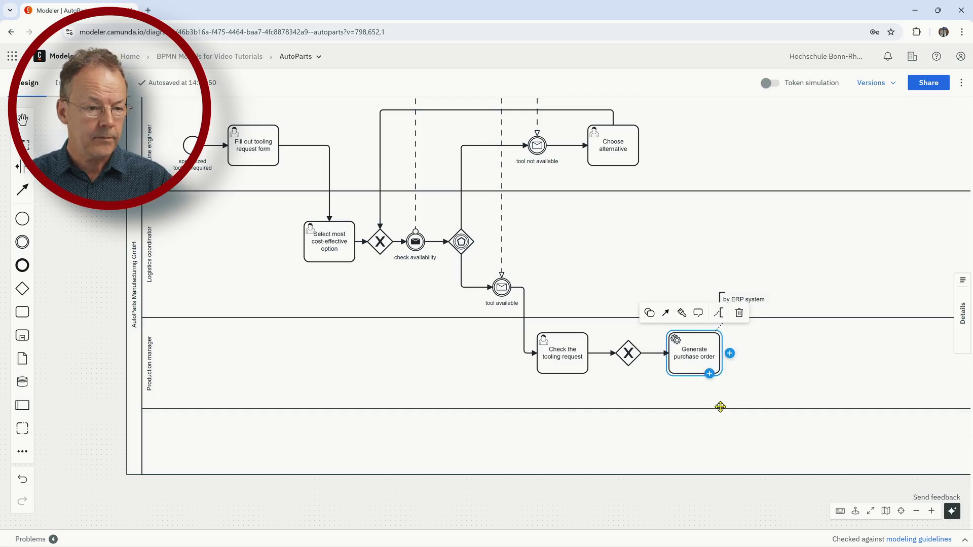
{"action": "mouse_move", "coordinate": [730, 354]}
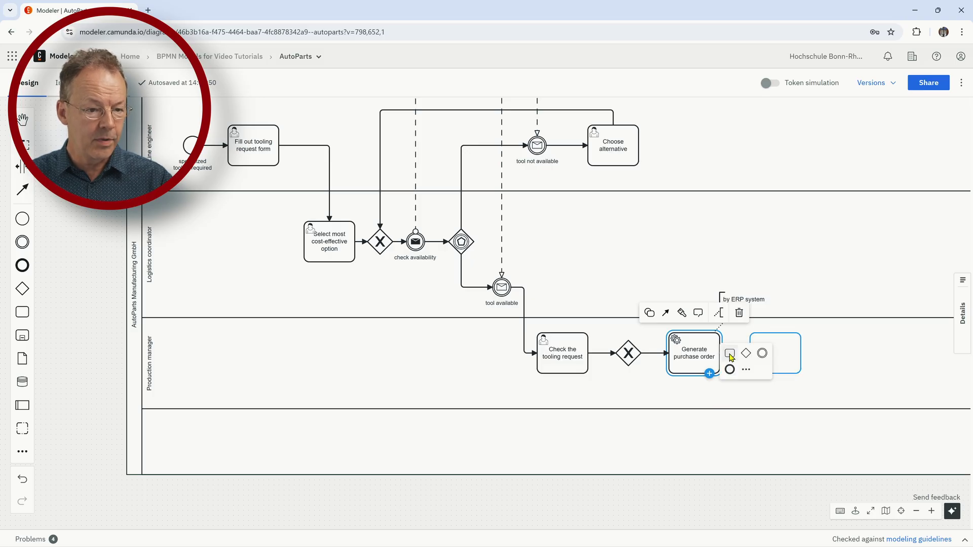
{"action": "left_click", "coordinate": [761, 354]}
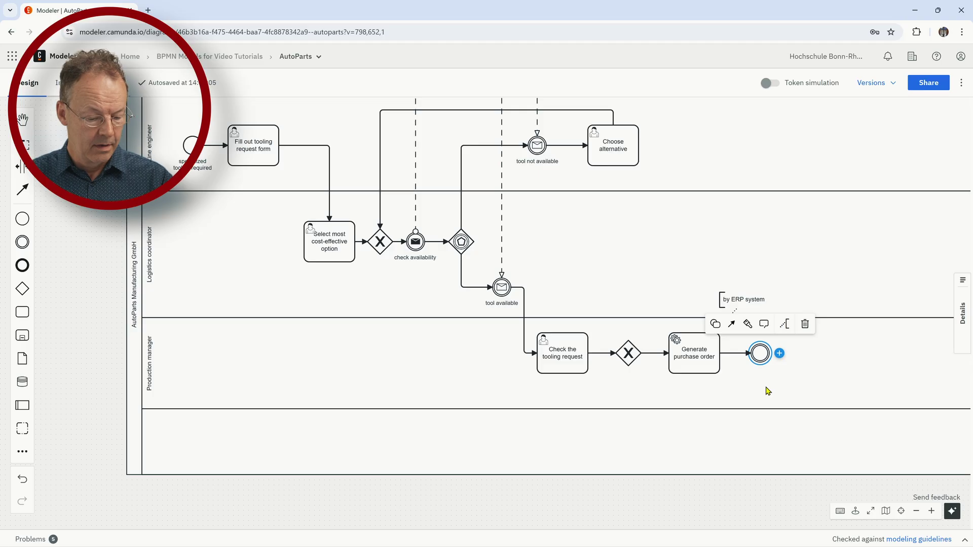
{"action": "left_click", "coordinate": [761, 358]}
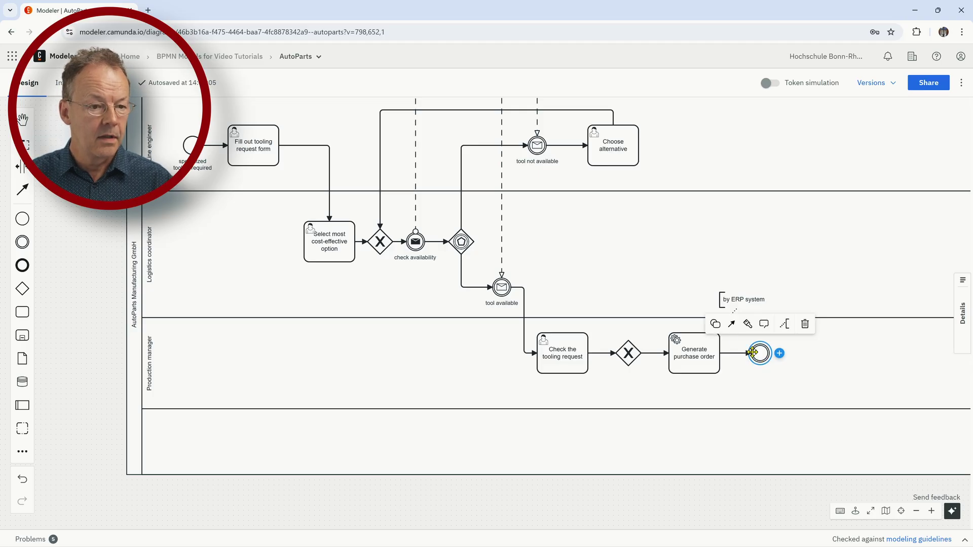
{"action": "left_click", "coordinate": [715, 325]}
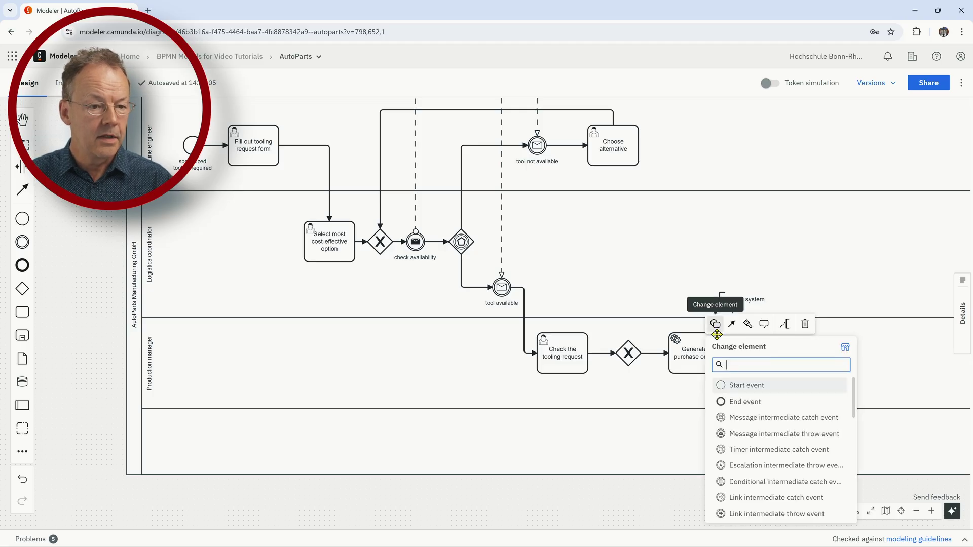
{"action": "left_click", "coordinate": [813, 435]}
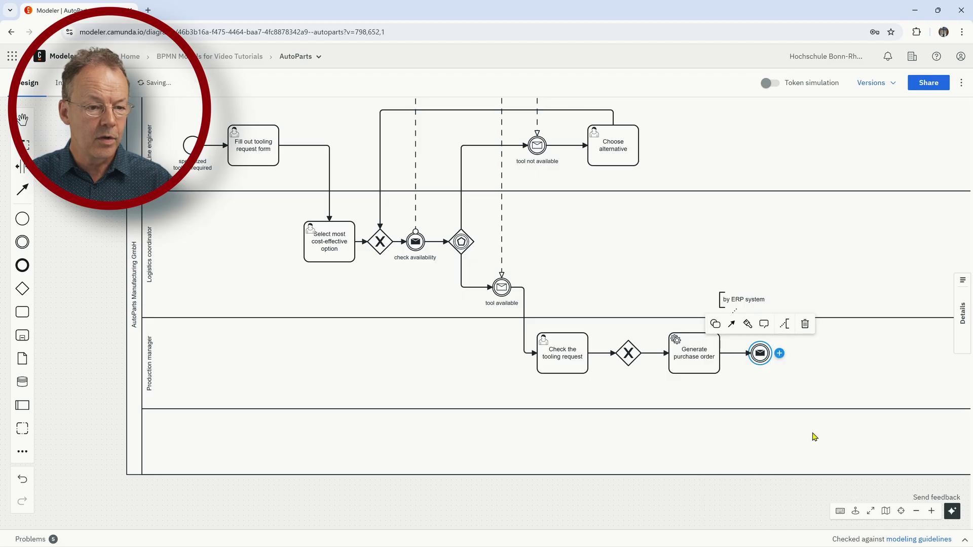
- Label the message throw event following "Generate purchase order" as "PO"
{"action": "double_click", "coordinate": [759, 353]}
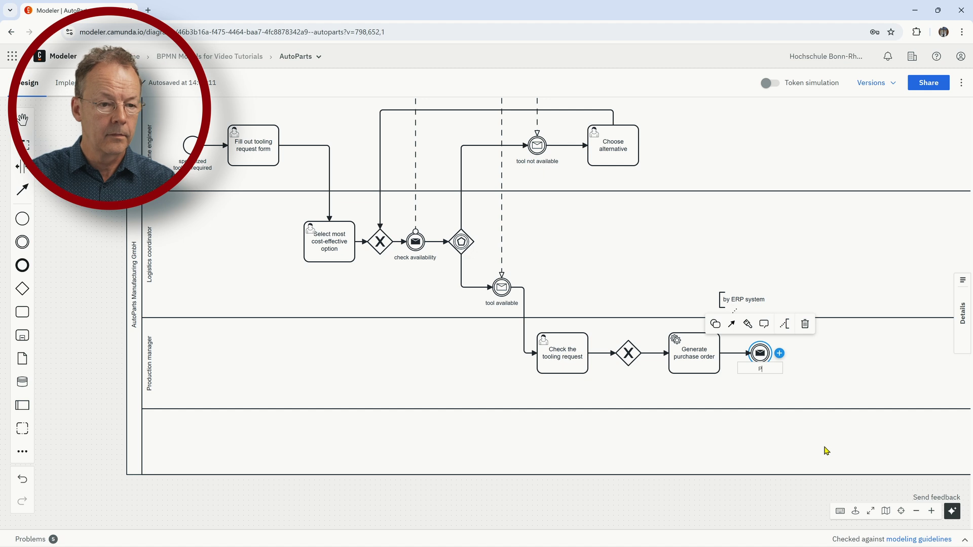
{"action": "type", "text": "PO"}
{"action": "key", "text": "Return"}
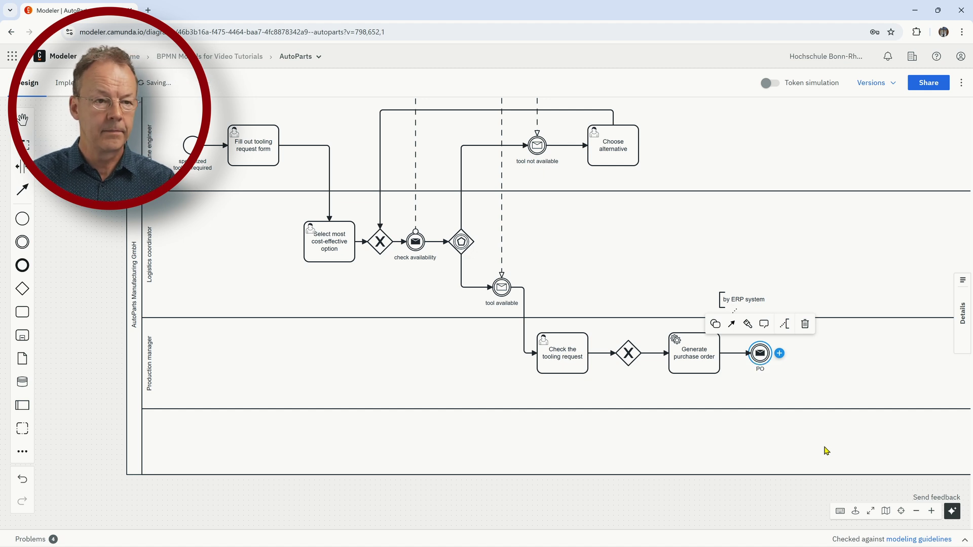
- Draw a message flow from the "PO" throw event up to the Supplier pool
{"action": "scroll", "coordinate": [884, 391], "scroll_direction": "up", "scroll_amount": 1}
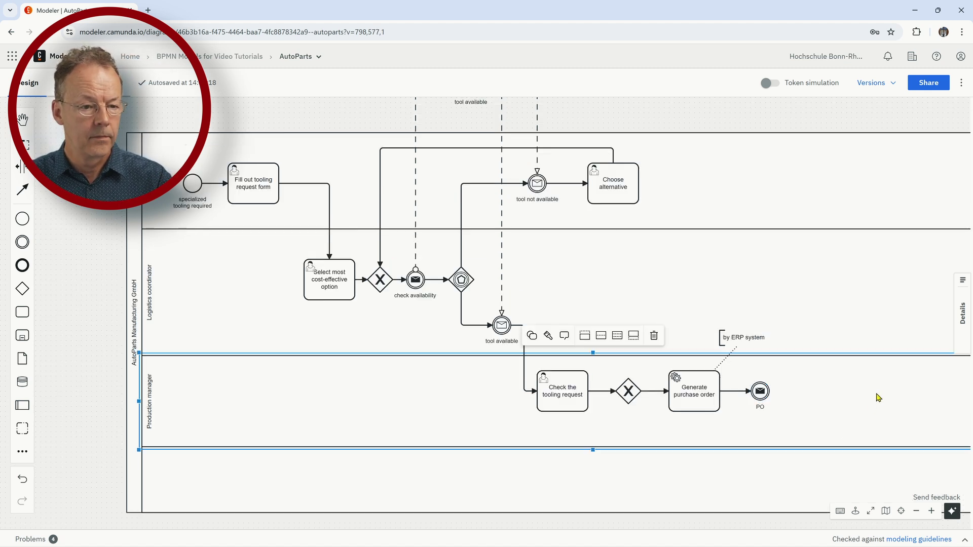
{"action": "left_click_drag", "start_coordinate": [731, 362], "coordinate": [760, 120]}
{"action": "left_click", "coordinate": [804, 150]}
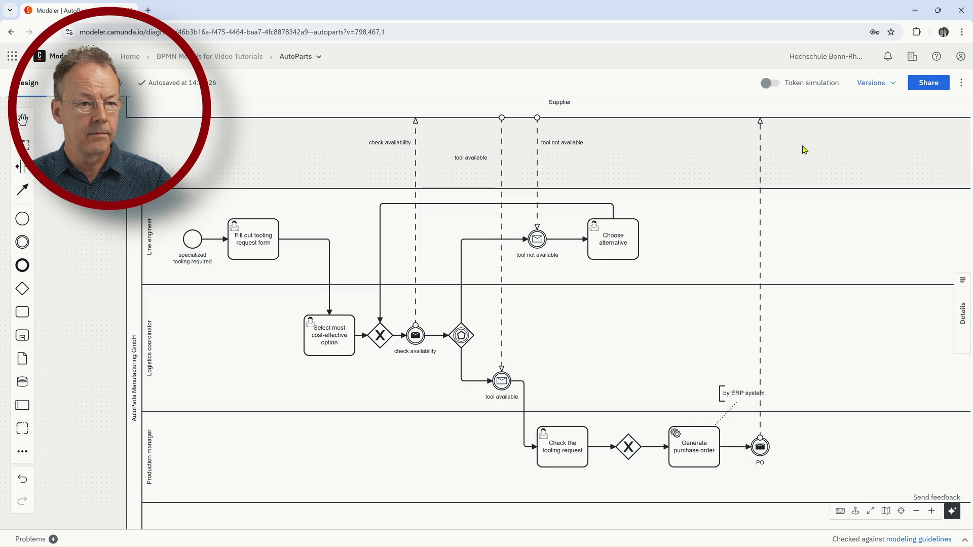
- Label the message flow from the "PO" throw event as "PO" and move its label up into the Supplier pool
{"action": "double_click", "coordinate": [760, 158]}
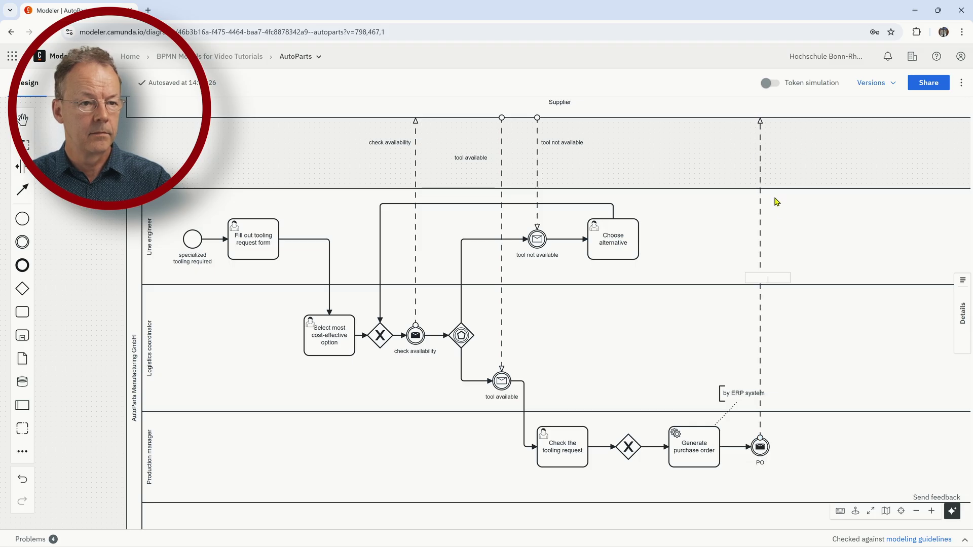
{"action": "type", "text": "PO"}
{"action": "key", "text": "Return"}
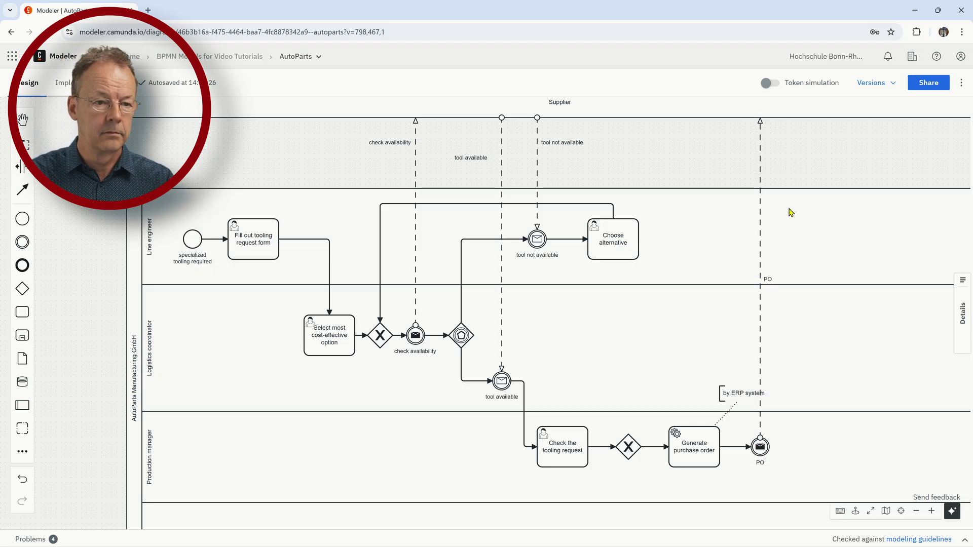
{"action": "left_click", "coordinate": [774, 279]}
{"action": "left_click_drag", "start_coordinate": [775, 278], "coordinate": [774, 154]}
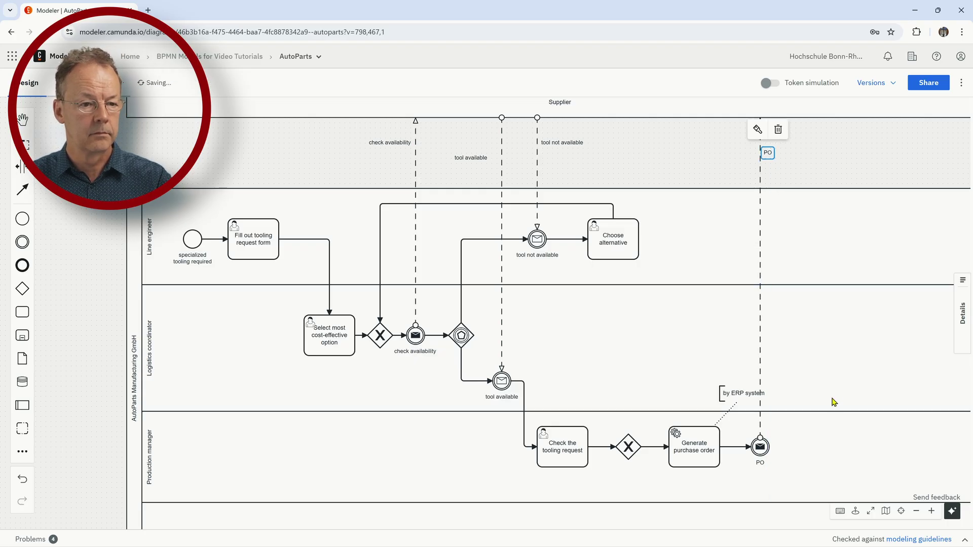
{"action": "left_click", "coordinate": [832, 373]}
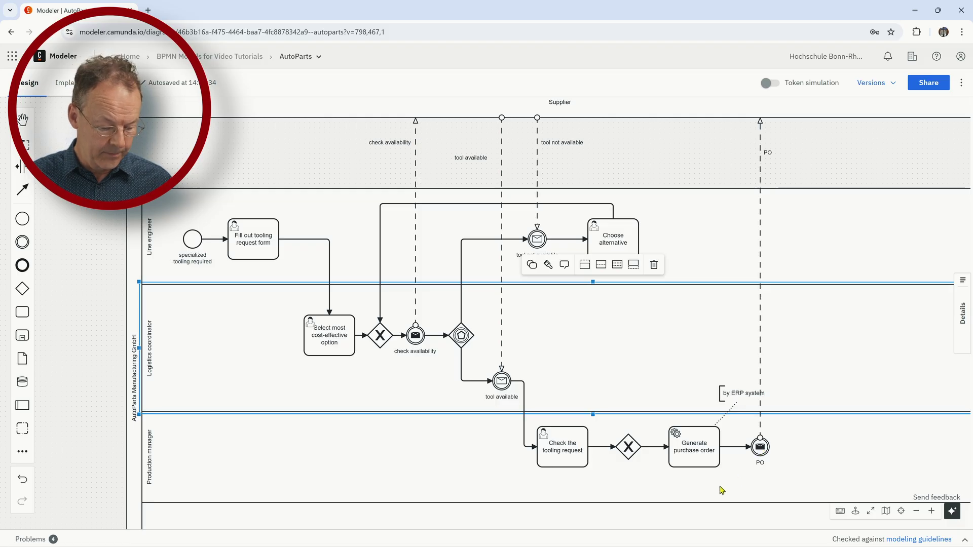
- Label the gateway after "Check the tooling request" as "approved?" and its flow to "Generate purchase order" as "yes"
{"action": "double_click", "coordinate": [628, 446]}
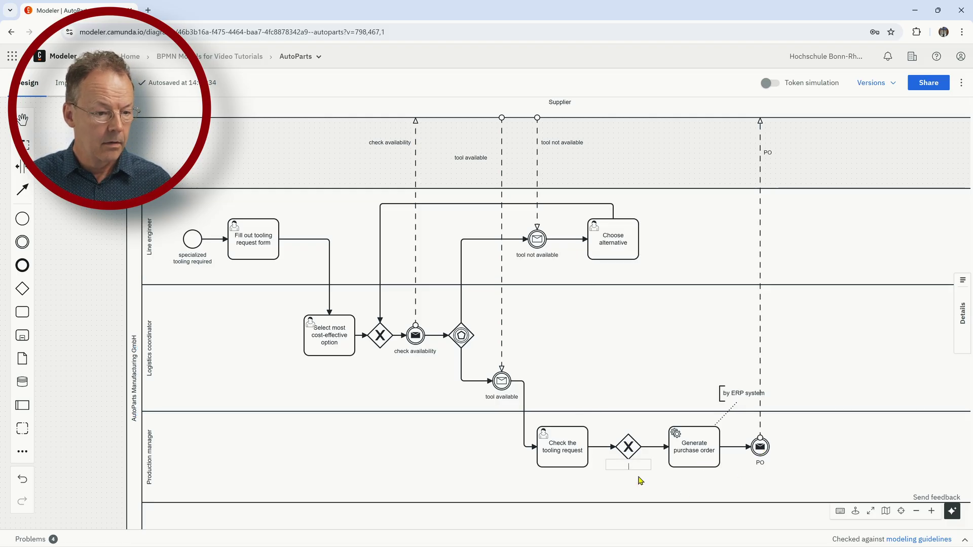
{"action": "type", "text": "a"}
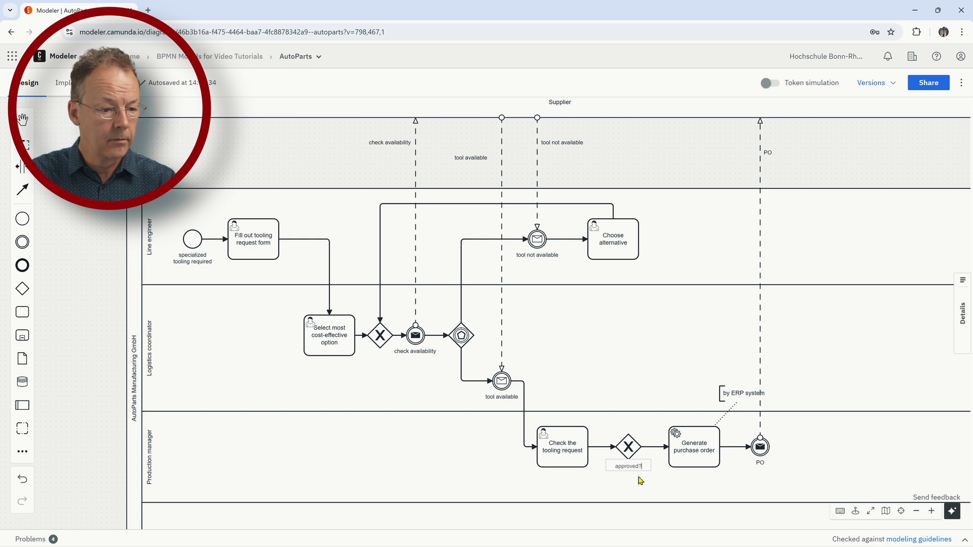
{"action": "left_click", "coordinate": [640, 480]}
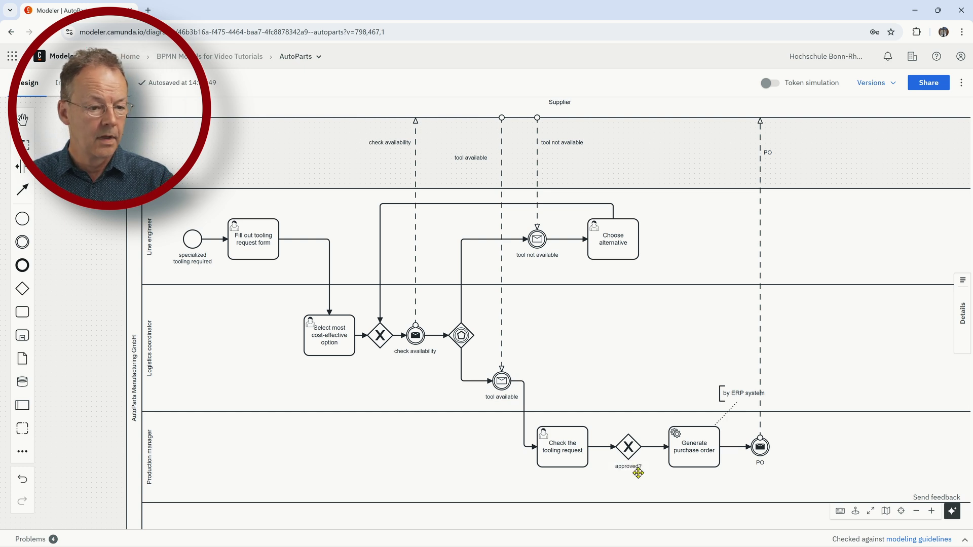
{"action": "double_click", "coordinate": [651, 446]}
{"action": "type", "text": "yes"}
{"action": "left_click", "coordinate": [674, 485]}
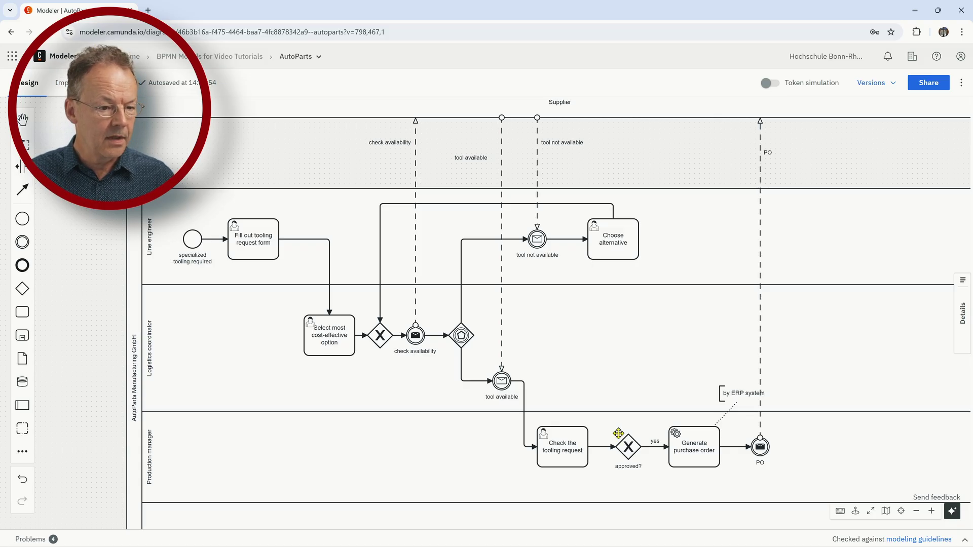
- Append a task to the "approved?" gateway, placed in the Line engineer lane, and label the connecting flow "no"
{"action": "left_click", "coordinate": [629, 449]}
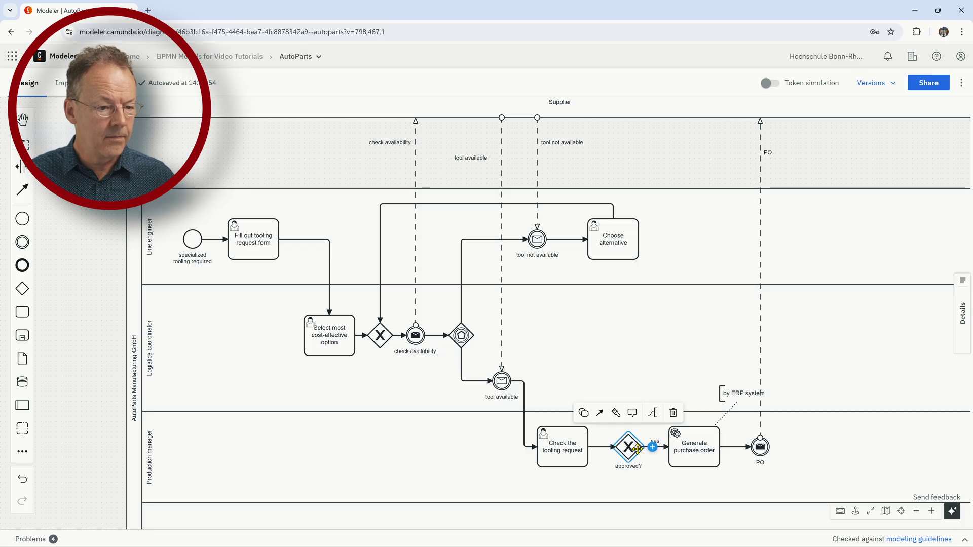
{"action": "left_click", "coordinate": [655, 450]}
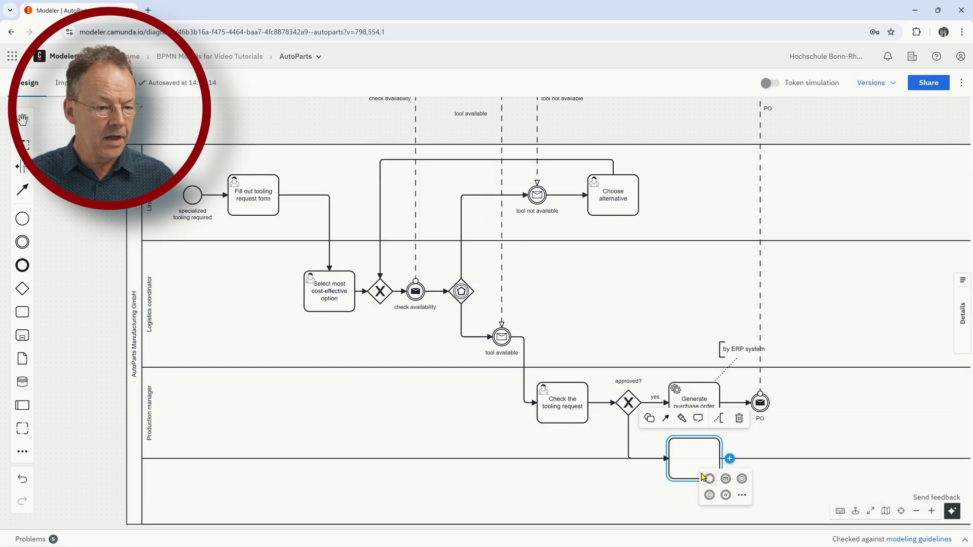
{"action": "left_click_drag", "start_coordinate": [691, 479], "coordinate": [711, 217]}
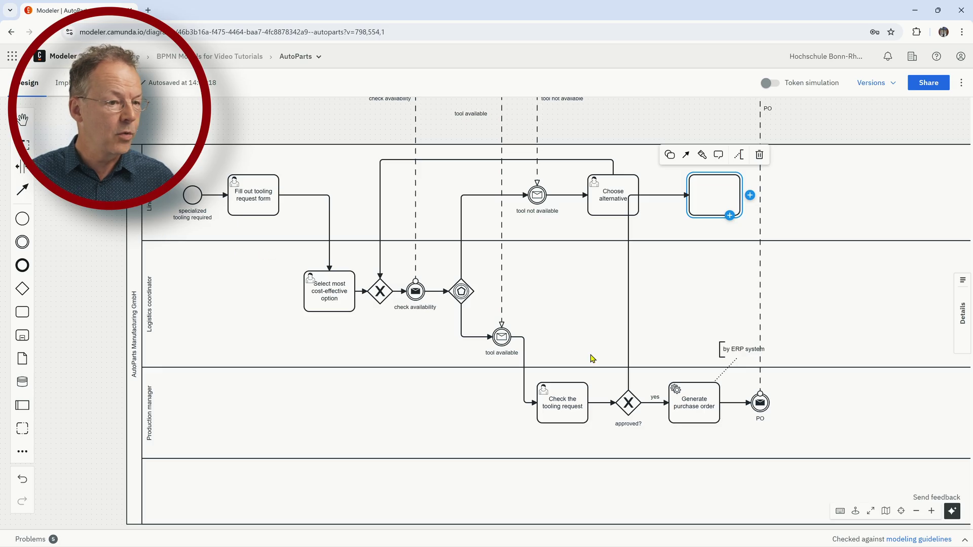
{"action": "double_click", "coordinate": [628, 330]}
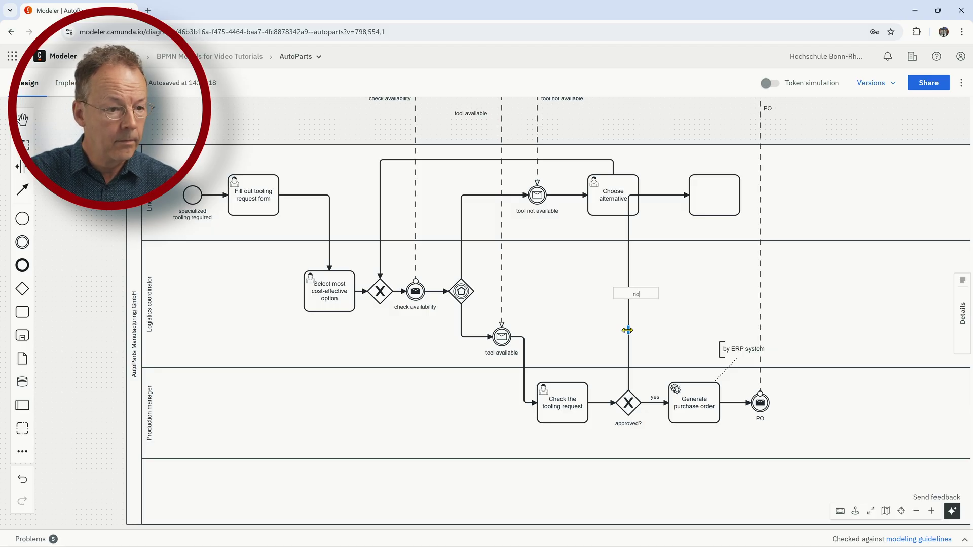
{"action": "key", "text": "Return"}
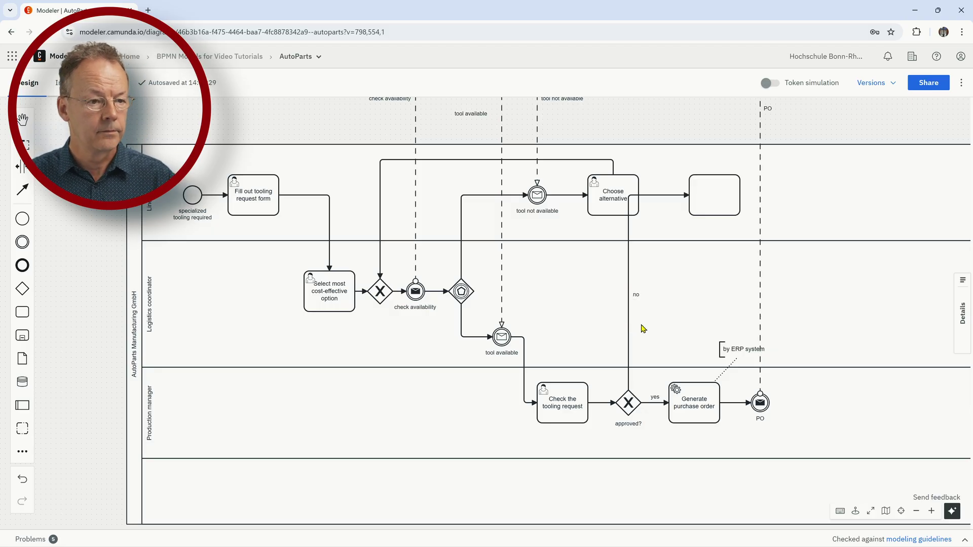
- Move the unnamed task further along the Line engineer lane and add horizontal space before the "approved?" gateway so its "no" flow clears "Choose alternative"
{"action": "left_click_drag", "start_coordinate": [713, 202], "coordinate": [806, 201]}
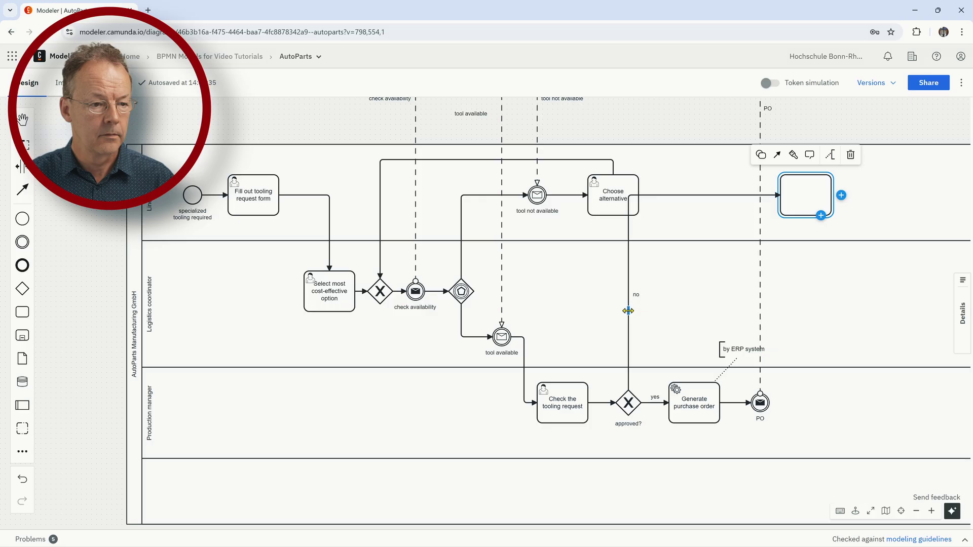
{"action": "left_click", "coordinate": [21, 167]}
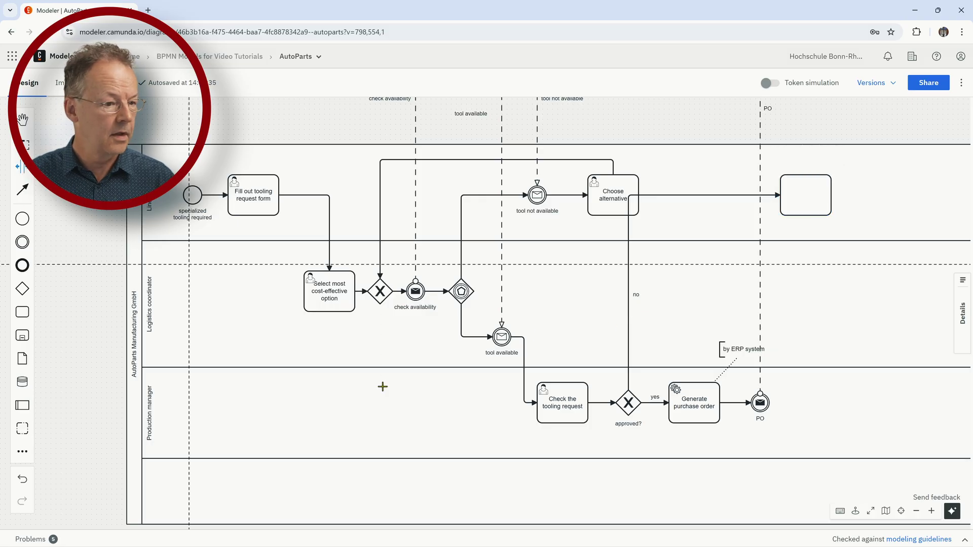
{"action": "left_click_drag", "start_coordinate": [611, 347], "coordinate": [642, 345]}
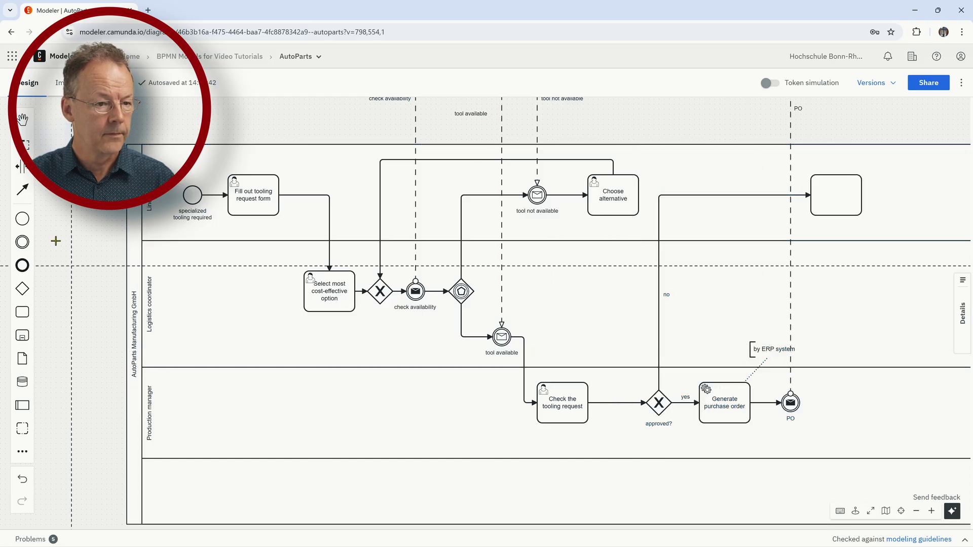
{"action": "left_click", "coordinate": [26, 190]}
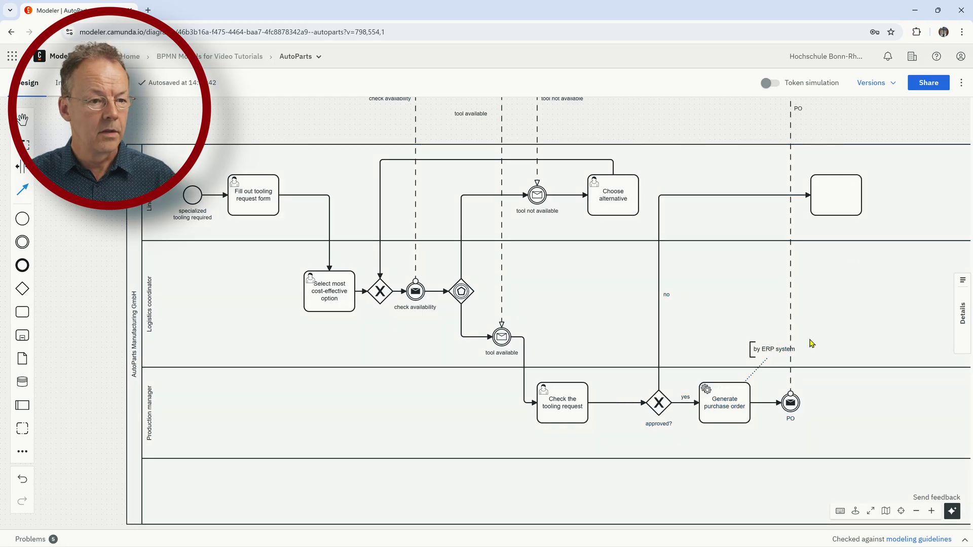
{"action": "left_click", "coordinate": [849, 205]}
{"action": "left_click", "coordinate": [842, 201]}
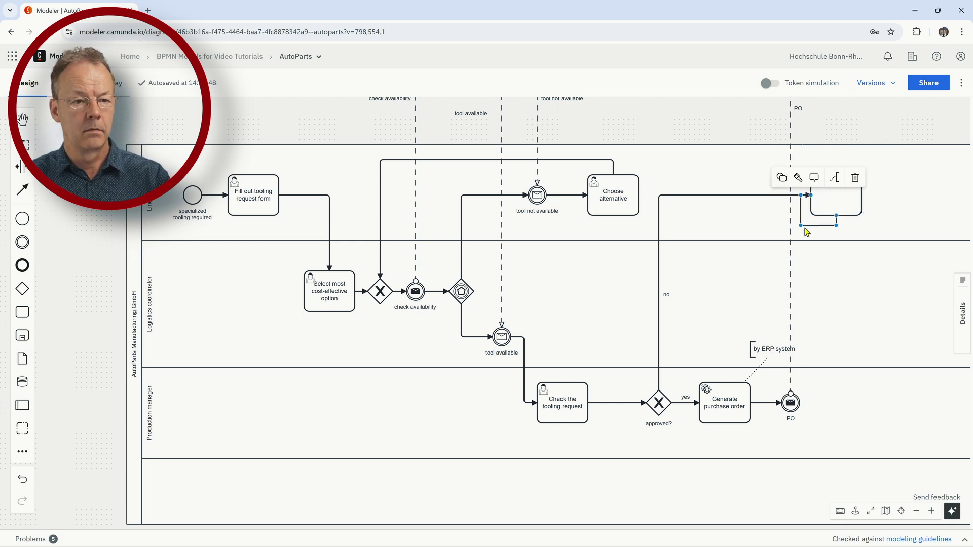
{"action": "key", "text": "Delete"}
- Name the unnamed task in the Line engineer lane "Note rejection" and make it a user task
{"action": "left_click", "coordinate": [824, 192]}
{"action": "double_click", "coordinate": [825, 191]}
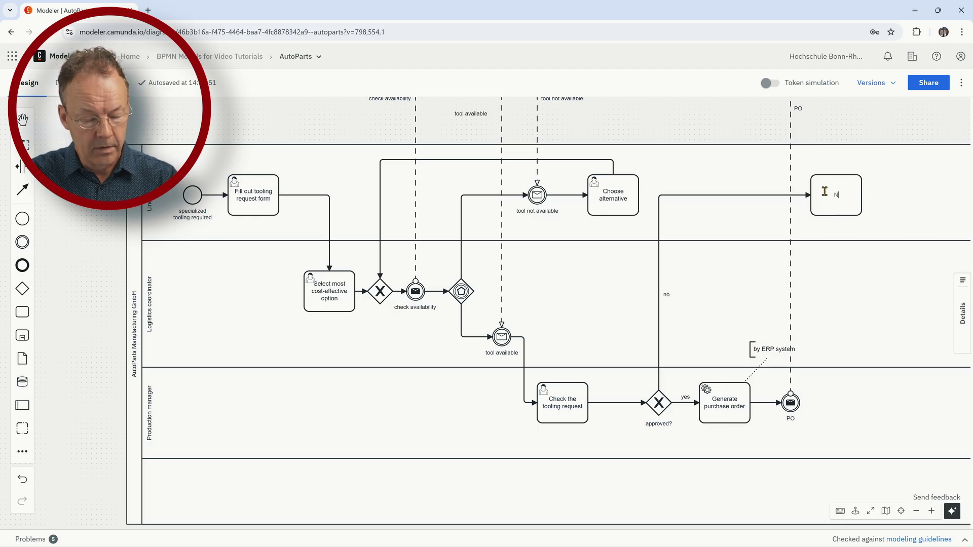
{"action": "type", "text": "Note rejection"}
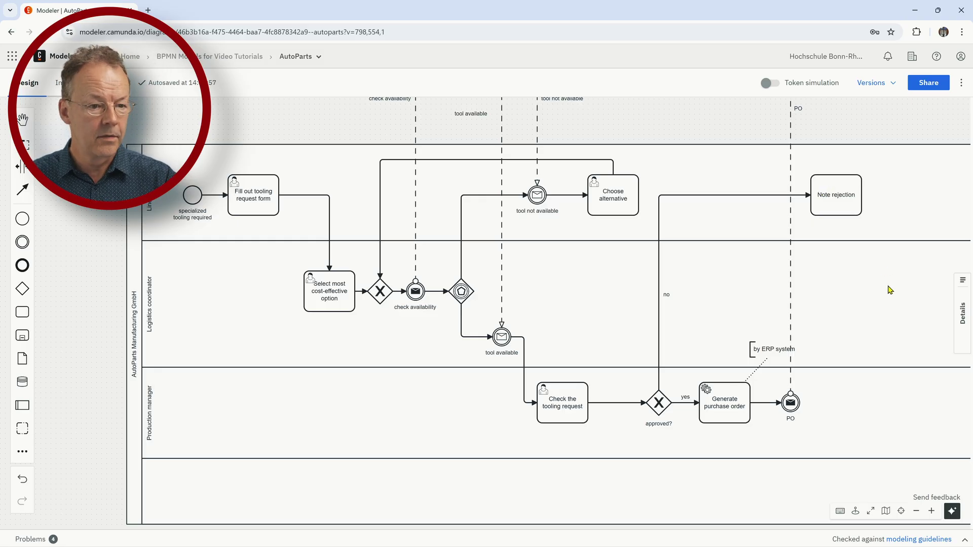
{"action": "left_click", "coordinate": [847, 204]}
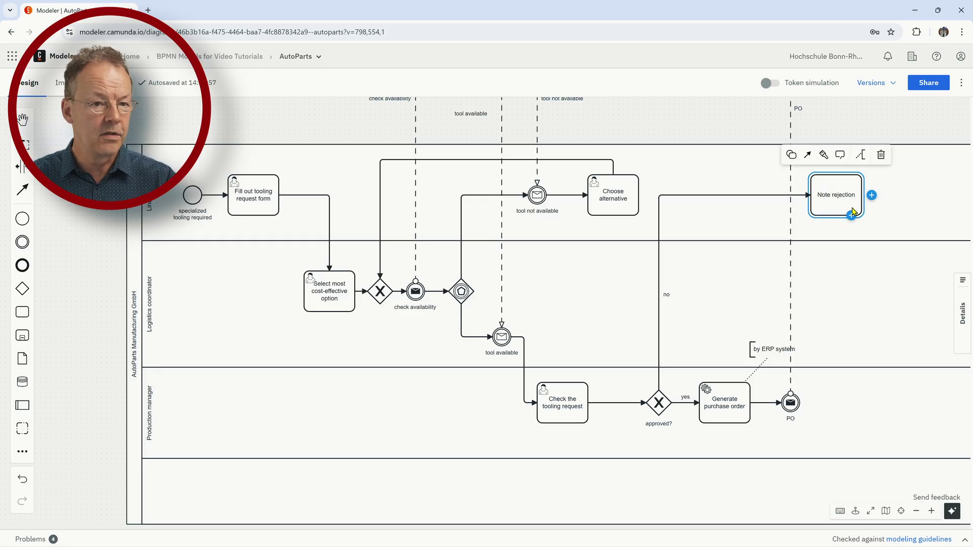
{"action": "left_click", "coordinate": [791, 155]}
{"action": "left_click", "coordinate": [800, 216]}
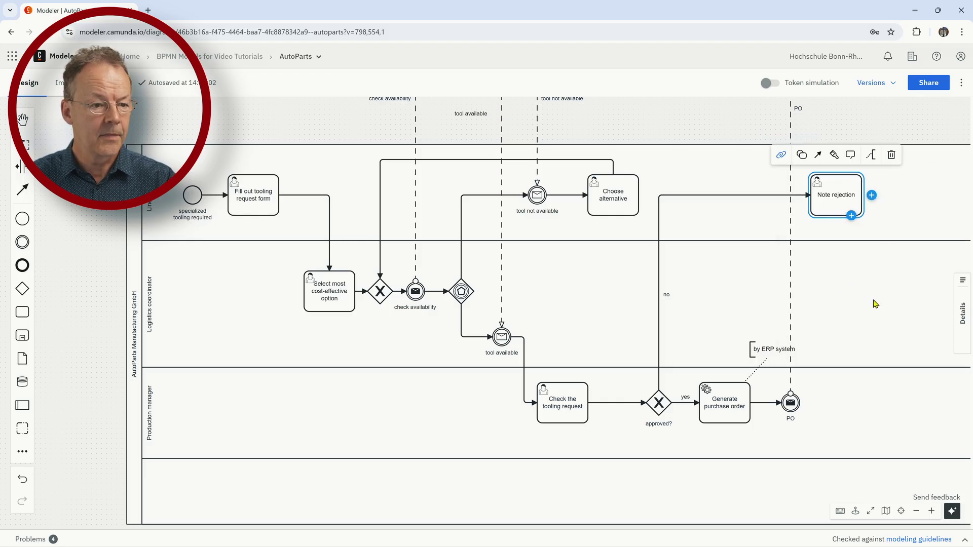
- Append an end event to the "Note rejection" task and change it to a terminate end event
{"action": "left_click", "coordinate": [851, 216]}
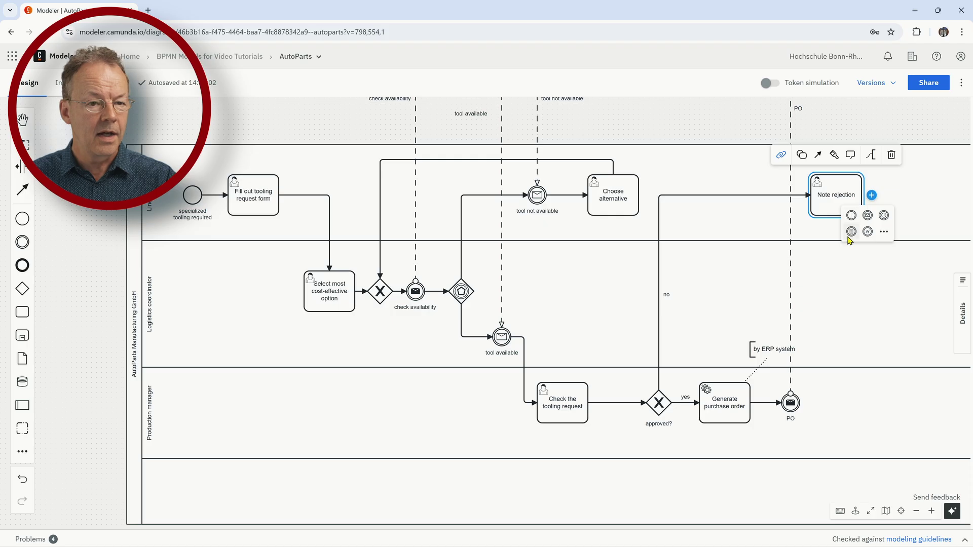
{"action": "left_click", "coordinate": [872, 195]}
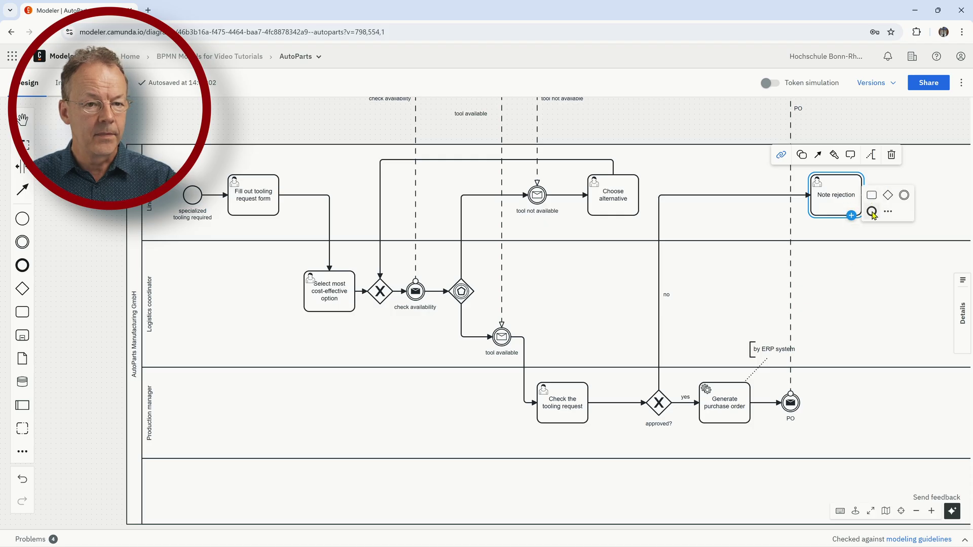
{"action": "left_click", "coordinate": [871, 212]}
{"action": "left_click", "coordinate": [898, 197]}
{"action": "left_click", "coordinate": [898, 196]}
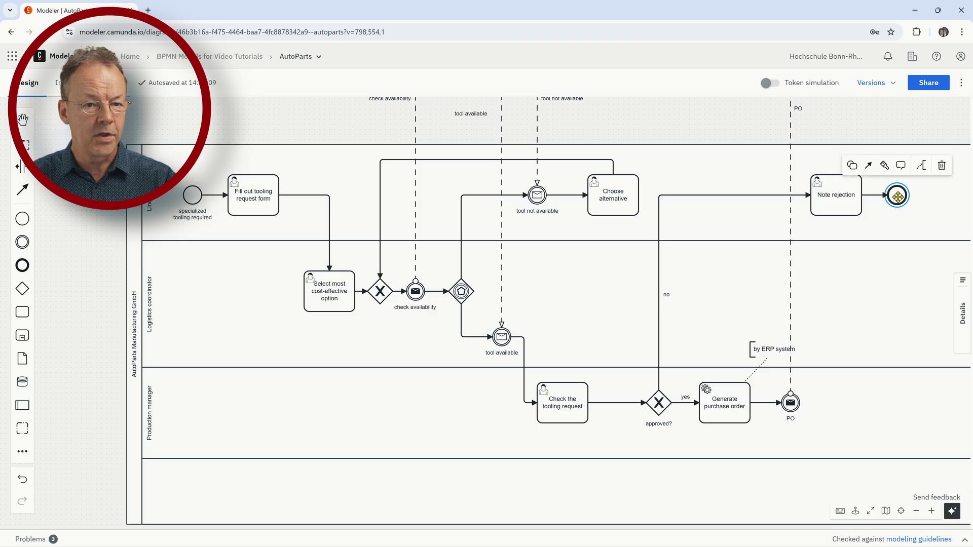
{"action": "left_click", "coordinate": [856, 170]}
{"action": "left_click", "coordinate": [792, 340]}
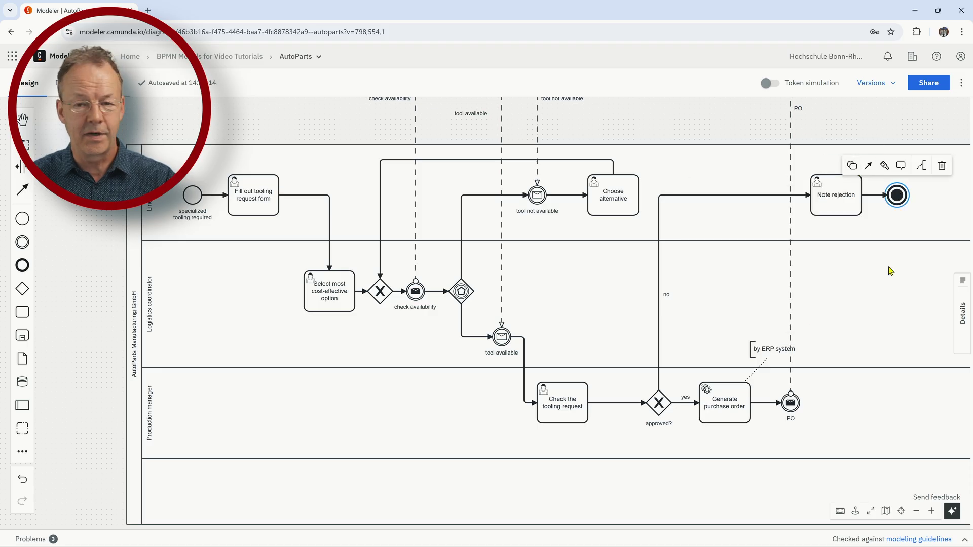
- Label the terminate end event after "Note rejection" as "request rejected"
{"action": "double_click", "coordinate": [900, 198]}
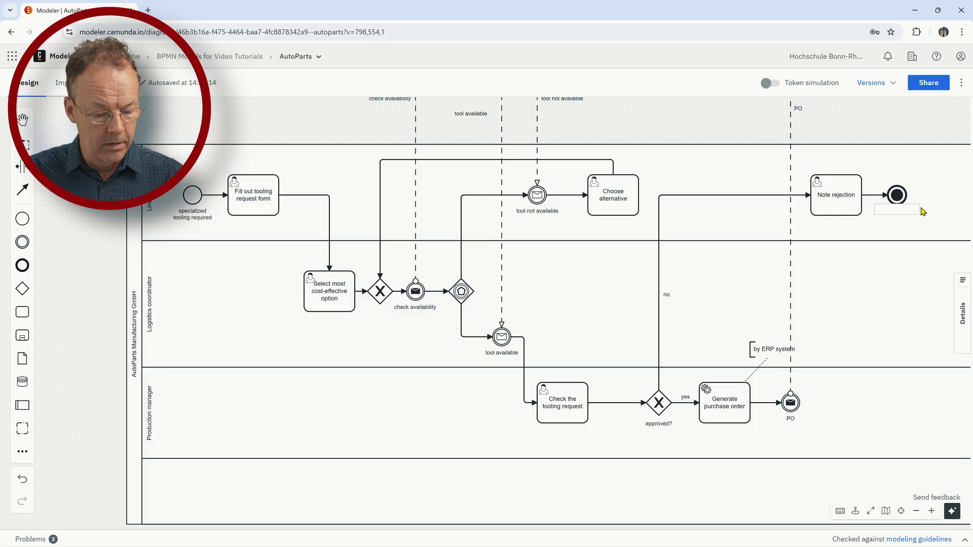
{"action": "type", "text": "jected"}
{"action": "key", "text": "Return"}
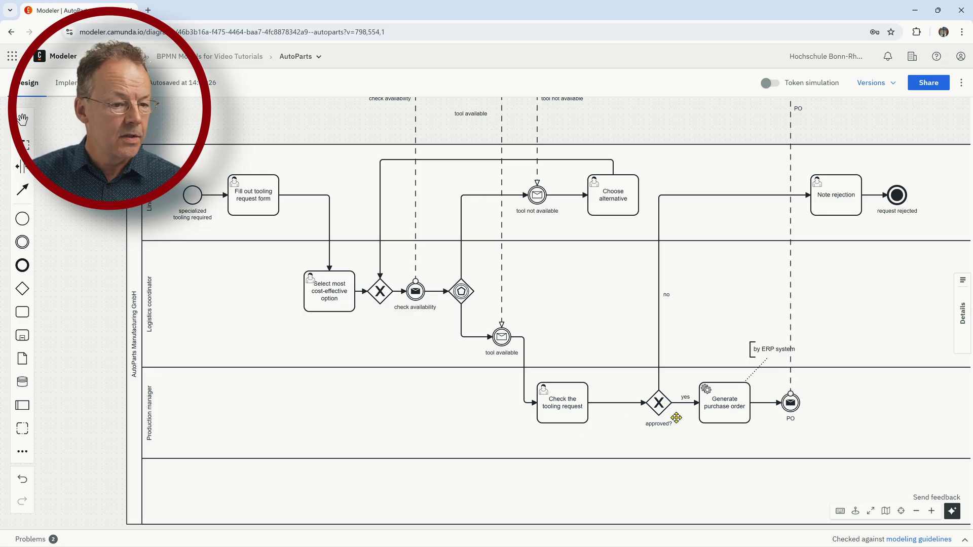
- Insert an exclusive gateway between the "tool not available" event and "Choose alternative", and shift "Choose alternative" slightly away from it
{"action": "left_click", "coordinate": [658, 403]}
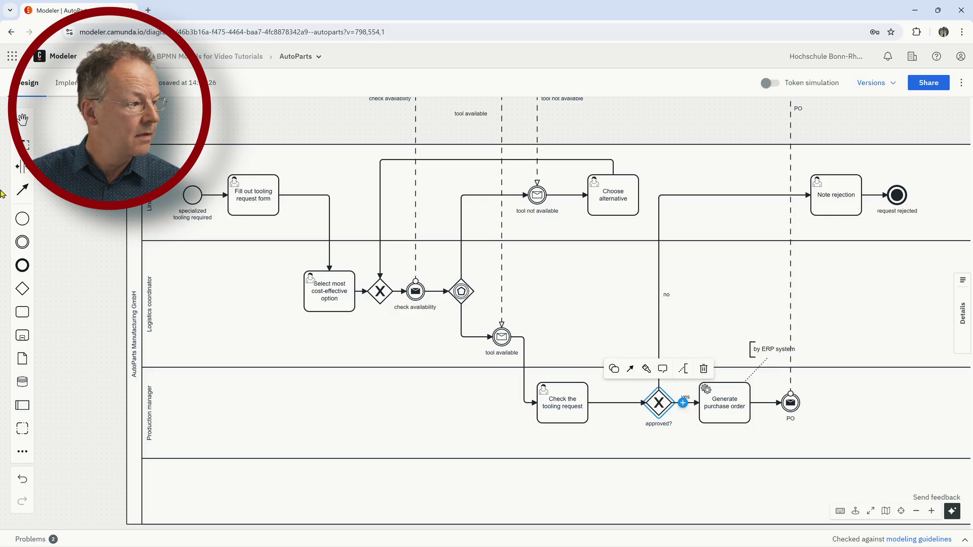
{"action": "left_click", "coordinate": [22, 288]}
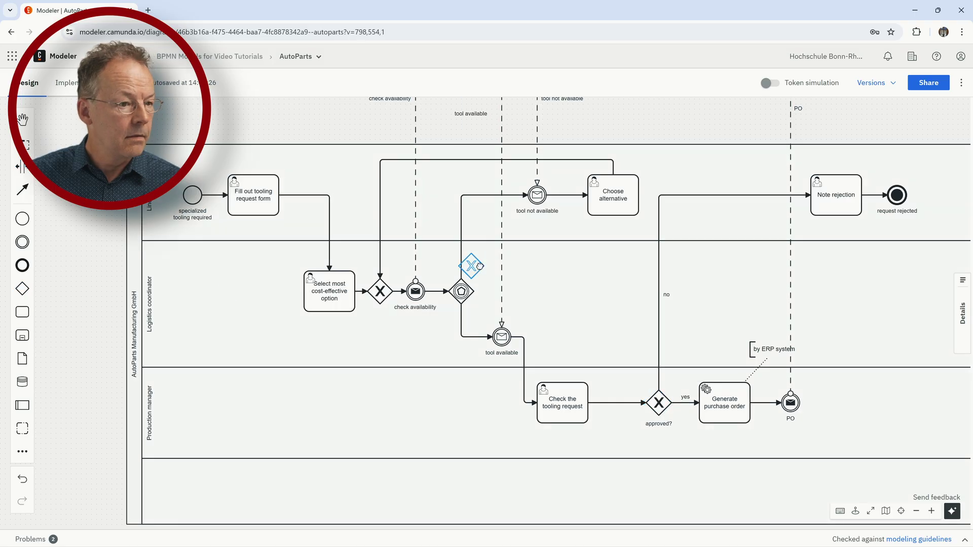
{"action": "left_click", "coordinate": [567, 195]}
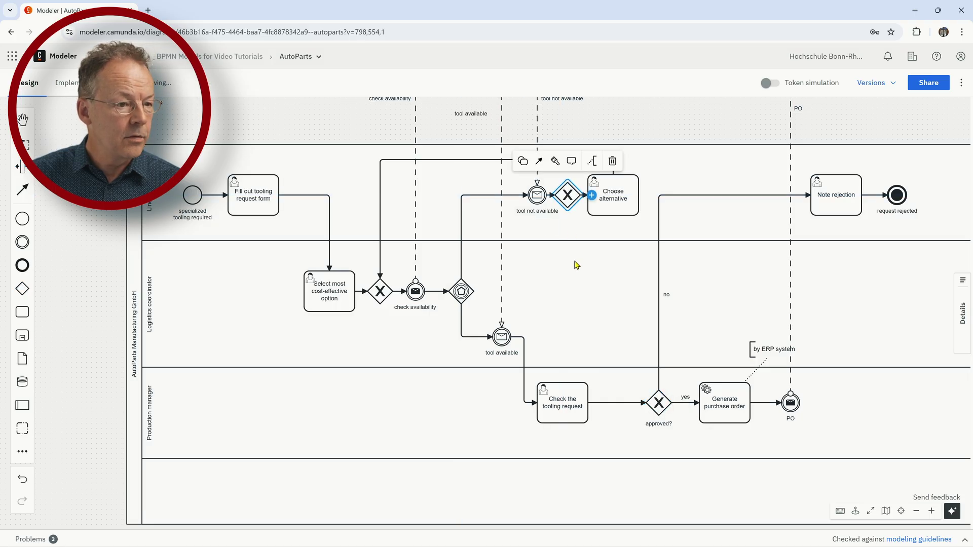
{"action": "left_click_drag", "start_coordinate": [608, 195], "coordinate": [613, 195]}
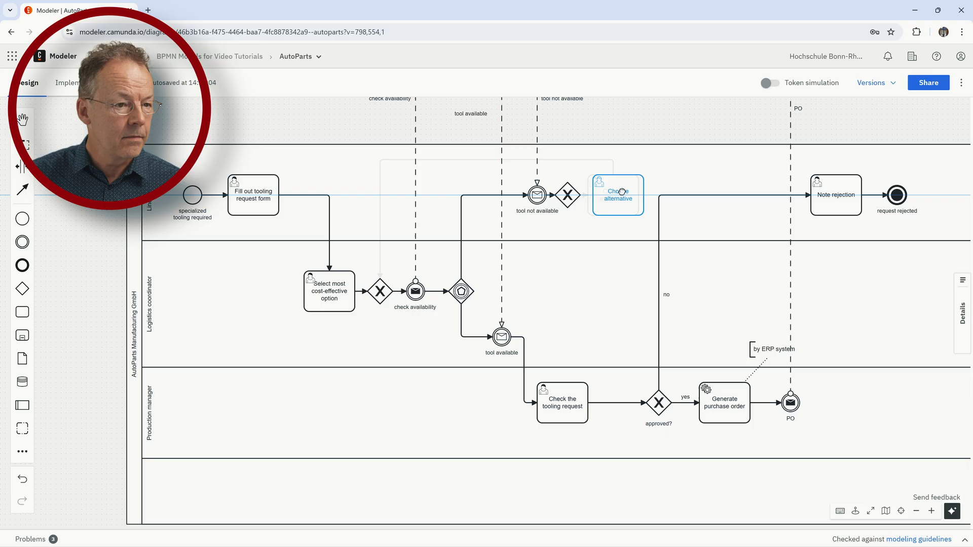
{"action": "left_click", "coordinate": [610, 263]}
- Draw a sequence flow from the "approved?" gateway to the exclusive gateway before "Choose alternative"
{"action": "left_click", "coordinate": [657, 405]}
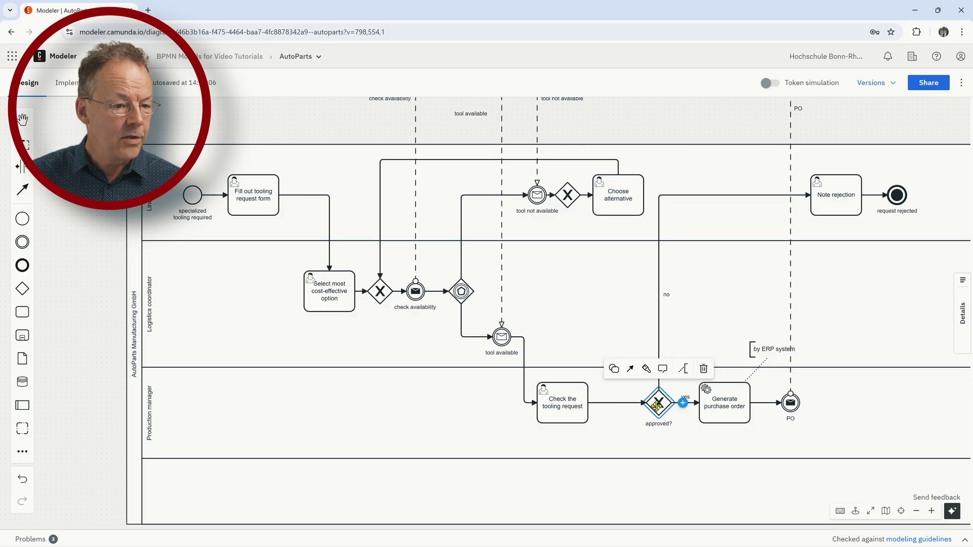
{"action": "left_click", "coordinate": [630, 369]}
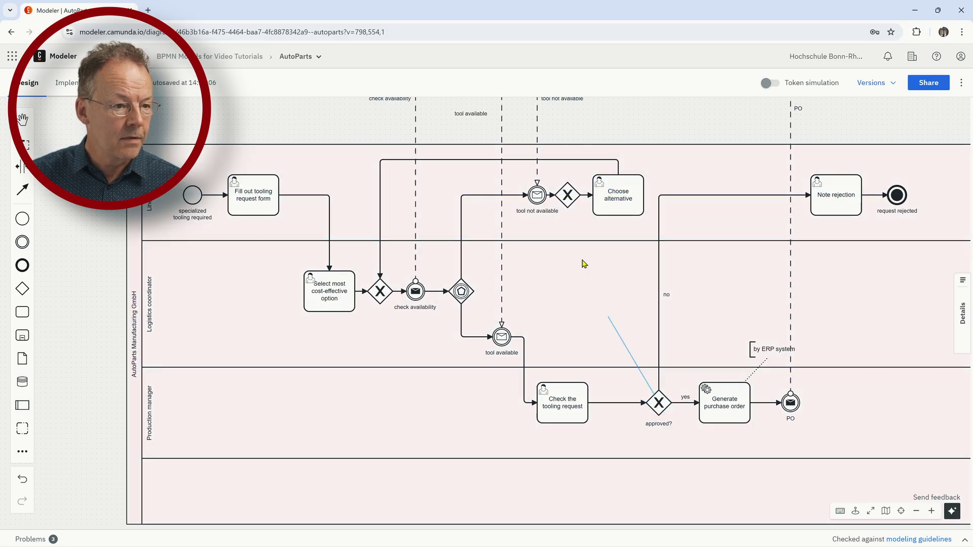
{"action": "left_click", "coordinate": [565, 196]}
{"action": "left_click", "coordinate": [615, 250]}
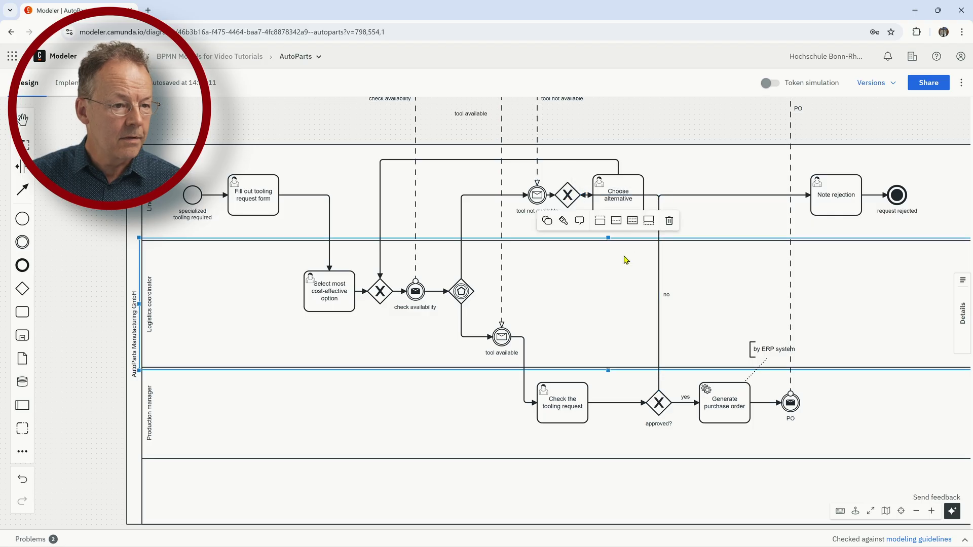
- Reroute the sequence flow from the "approved?" gateway to the gateway before "Choose alternative" as a straight diagonal and label it "modifications requested"
{"action": "left_click", "coordinate": [606, 295]}
{"action": "left_click_drag", "start_coordinate": [659, 195], "coordinate": [602, 278]}
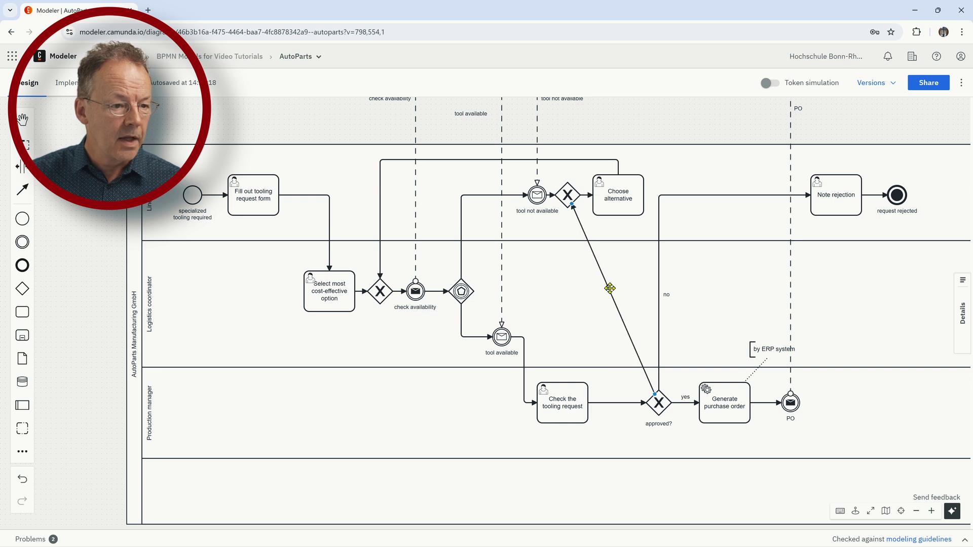
{"action": "double_click", "coordinate": [610, 288]}
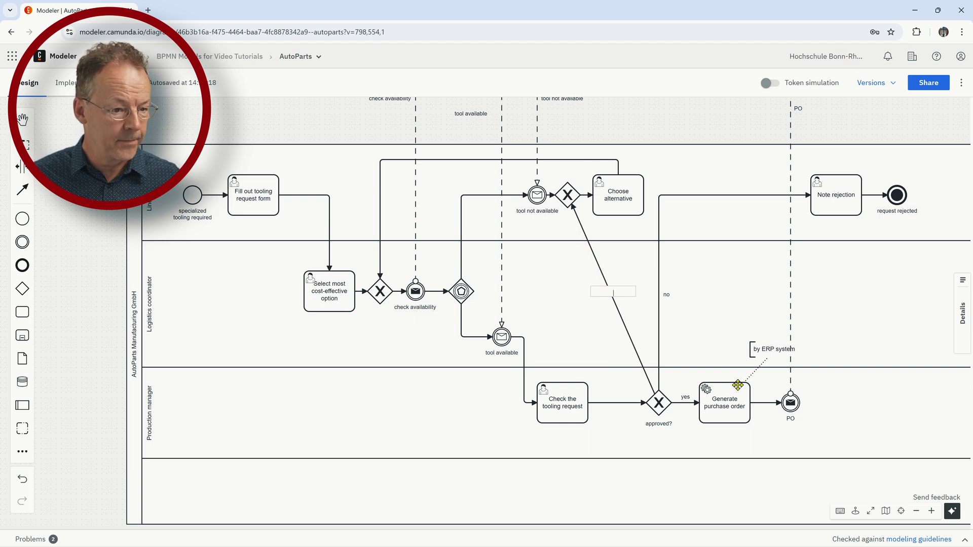
{"action": "type", "text": "n"}
{"action": "type", "text": "odifications"}
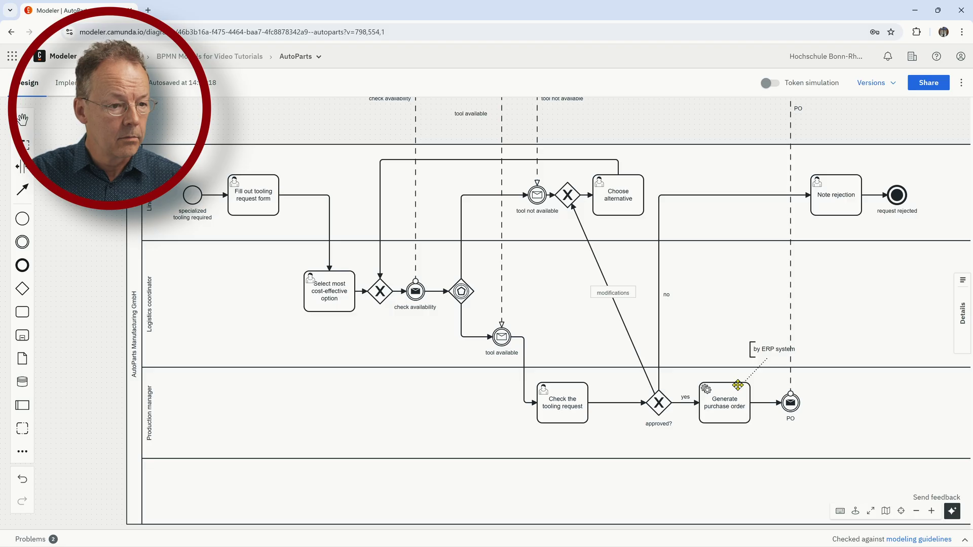
{"action": "type", "text": " requested"}
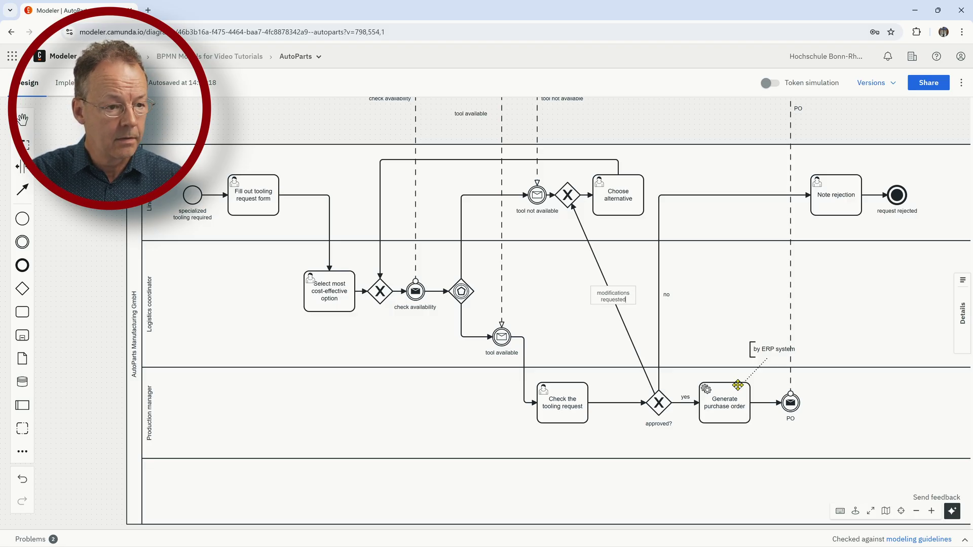
{"action": "key", "text": "Return"}
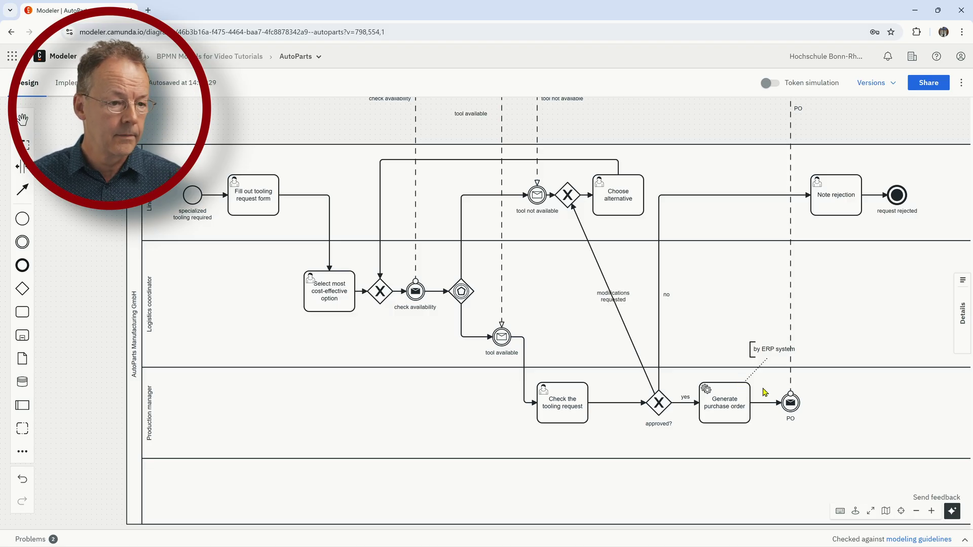
- Move the "modifications requested" label off its sequence flow into the free area beside the line
{"action": "left_click", "coordinate": [619, 296]}
{"action": "left_click_drag", "start_coordinate": [619, 296], "coordinate": [598, 310]}
{"action": "left_click", "coordinate": [739, 294]}
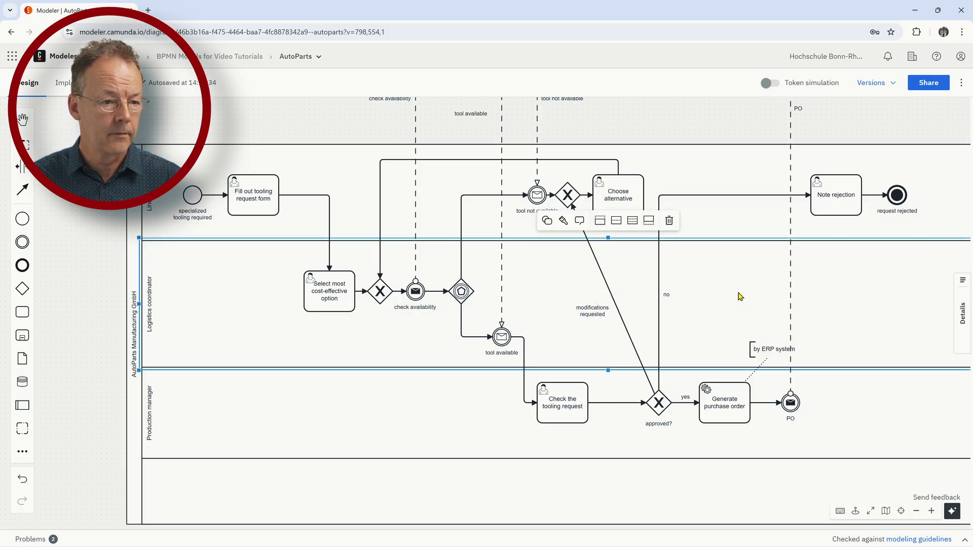
{"action": "left_click", "coordinate": [869, 425]}
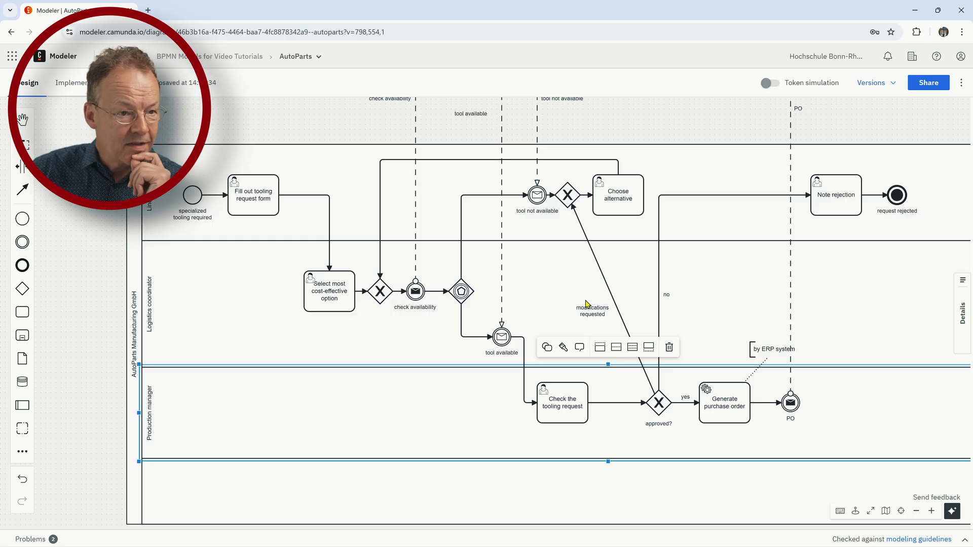
- Insert additional vertical space above the AutoParts Manufacturing GmbH pool, shifting the whole pool down
{"action": "left_click", "coordinate": [23, 169]}
{"action": "left_click_drag", "start_coordinate": [120, 126], "coordinate": [112, 228]}
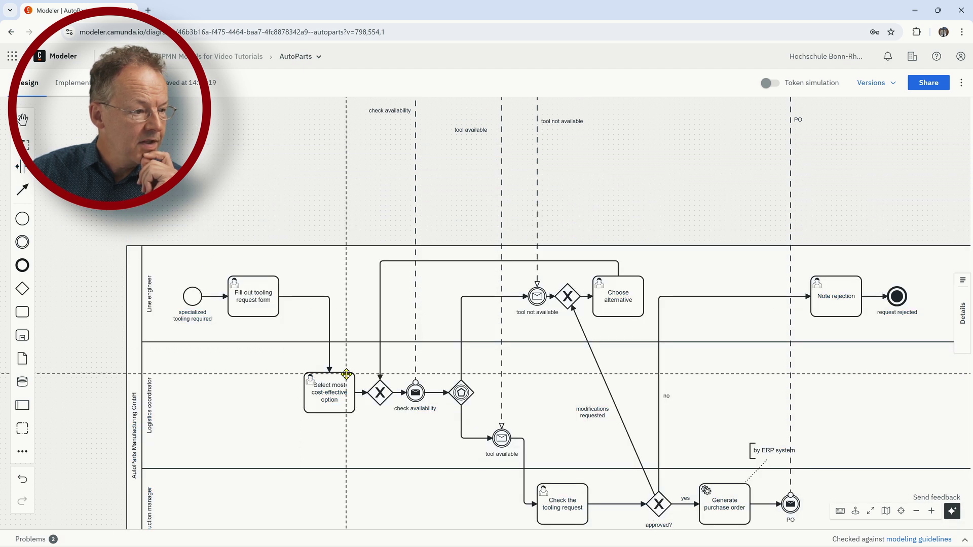
- Activate the global connect tool for drawing a new connection
{"action": "left_click", "coordinate": [22, 191]}
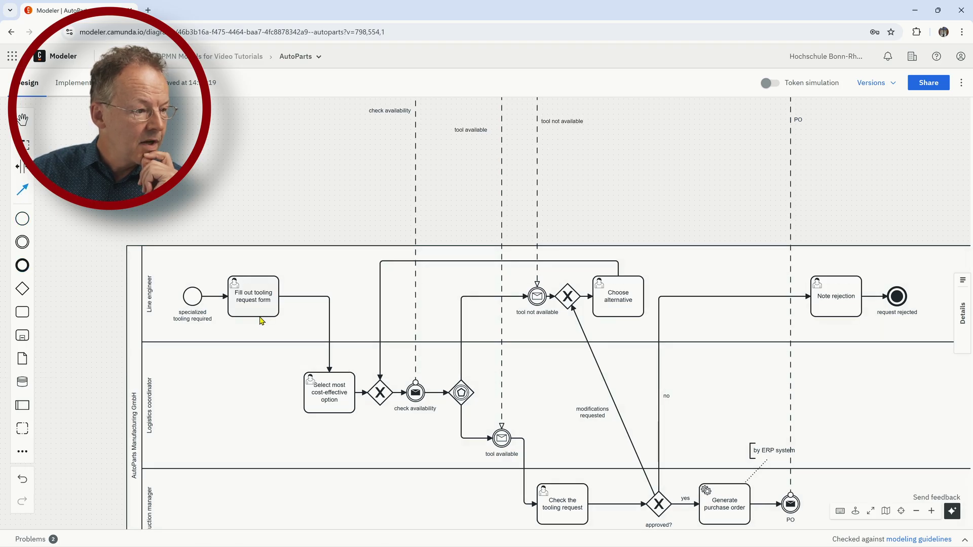
{"action": "left_click", "coordinate": [260, 305]}
{"action": "left_click", "coordinate": [259, 306]}
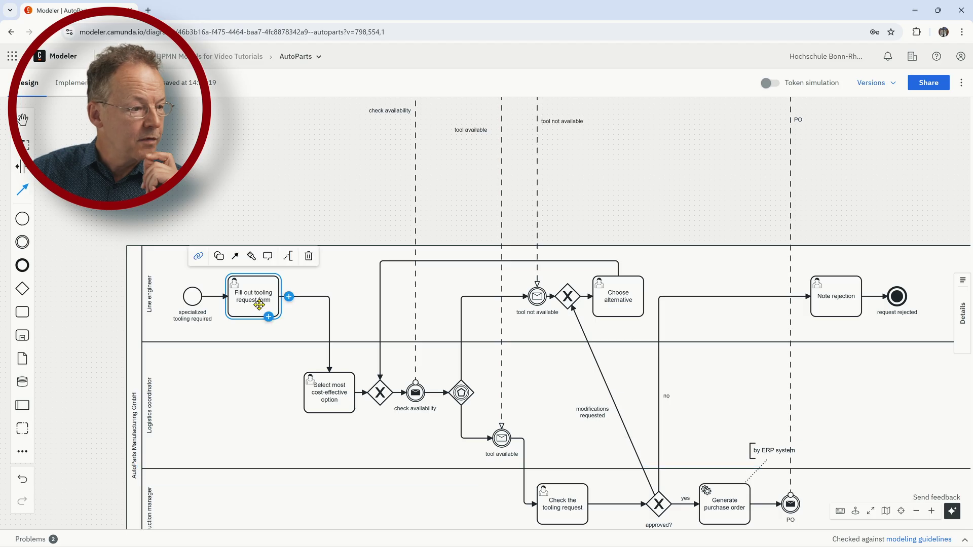
{"action": "right_click", "coordinate": [59, 265]}
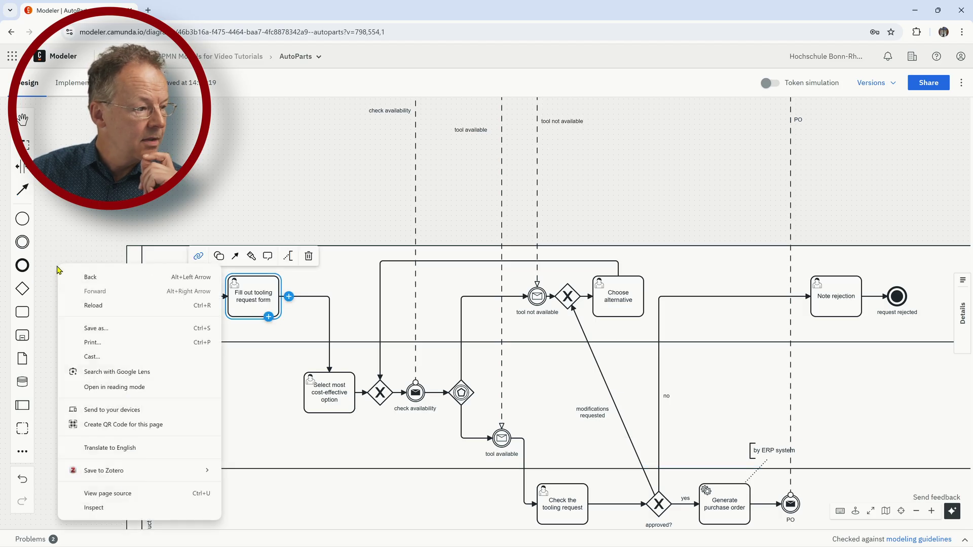
{"action": "left_click", "coordinate": [55, 270]}
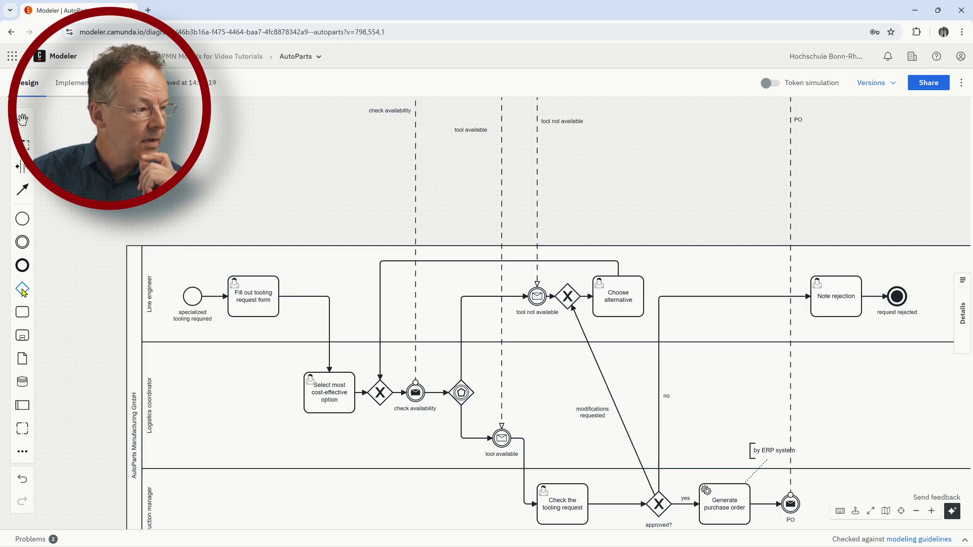
- Insert a gateway into the flow after the "Fill out tooling request form" task and change it to a parallel gateway
{"action": "left_click_drag", "start_coordinate": [23, 292], "coordinate": [301, 296]}
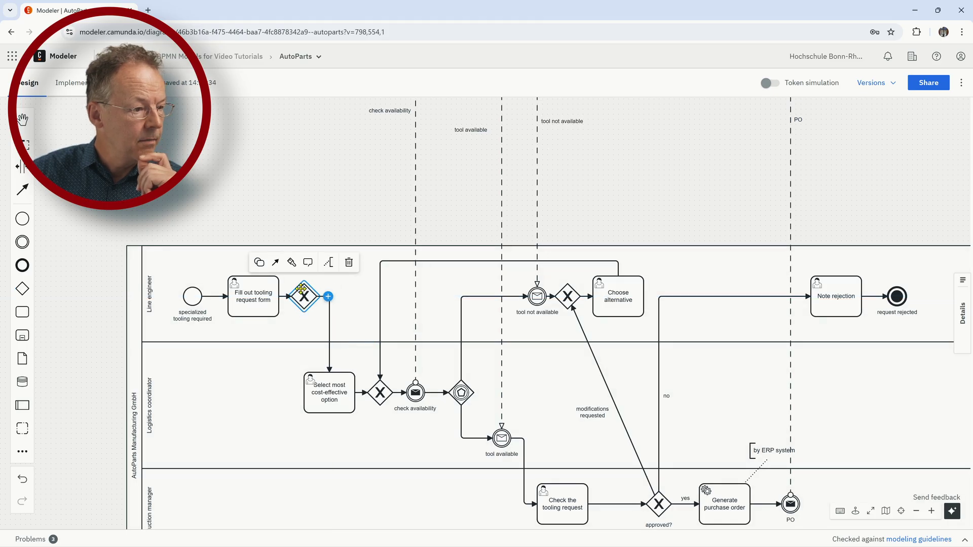
{"action": "left_click", "coordinate": [259, 262]}
{"action": "left_click", "coordinate": [300, 305]}
- Extend the upper edge of the Line engineer lane upward to make room above its tasks
{"action": "left_click", "coordinate": [222, 390]}
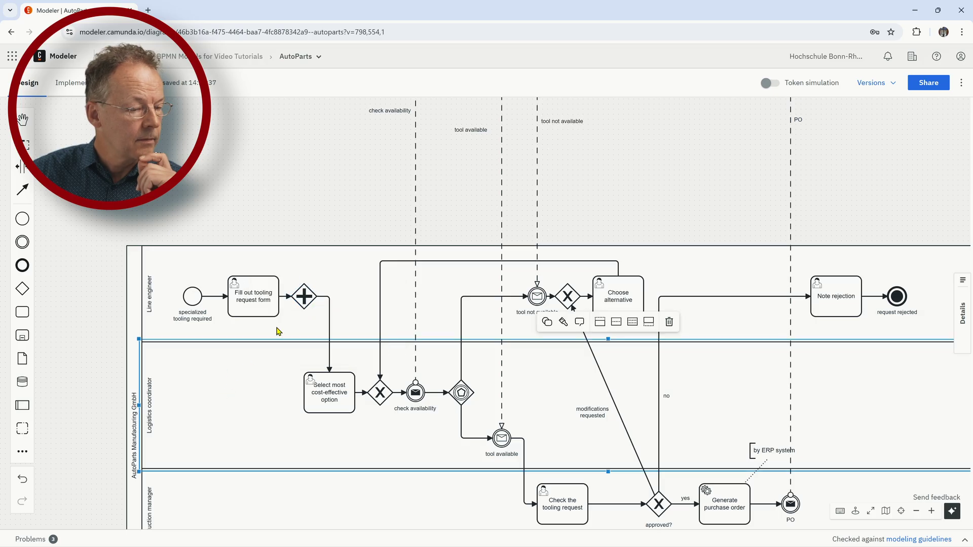
{"action": "left_click", "coordinate": [335, 246]}
{"action": "left_click_drag", "start_coordinate": [611, 246], "coordinate": [608, 173]}
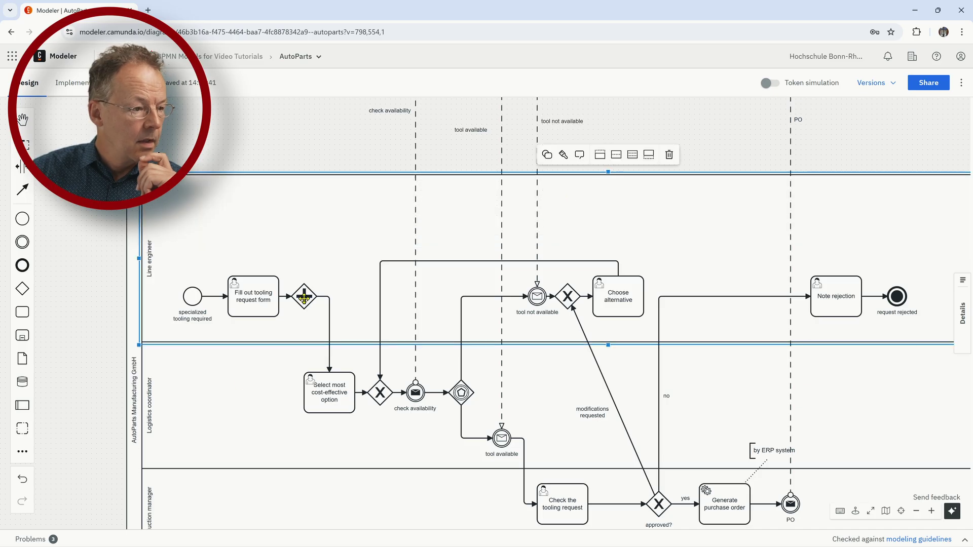
- Append a task named "Cancel request" to the parallel gateway
{"action": "left_click", "coordinate": [304, 298]}
{"action": "left_click", "coordinate": [325, 298]}
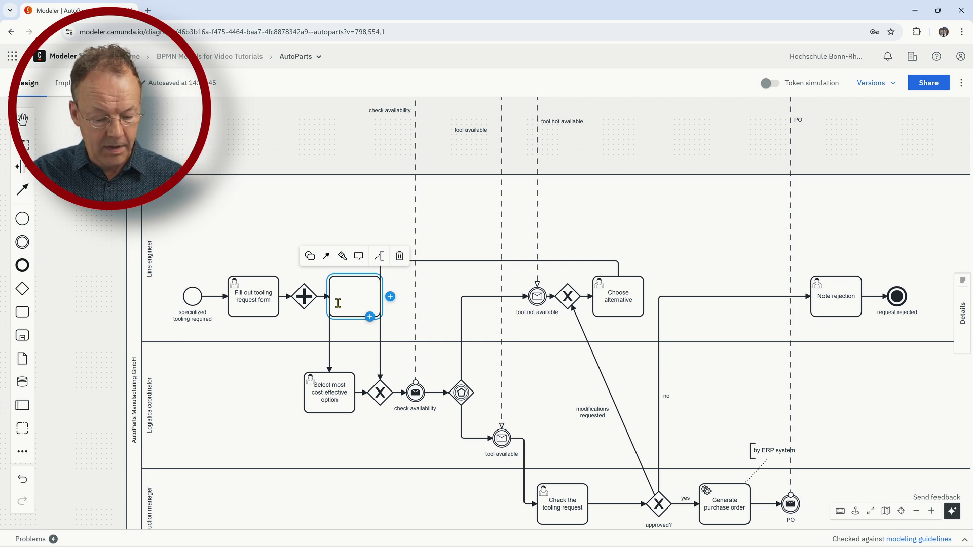
{"action": "type", "text": "Cancel request"}
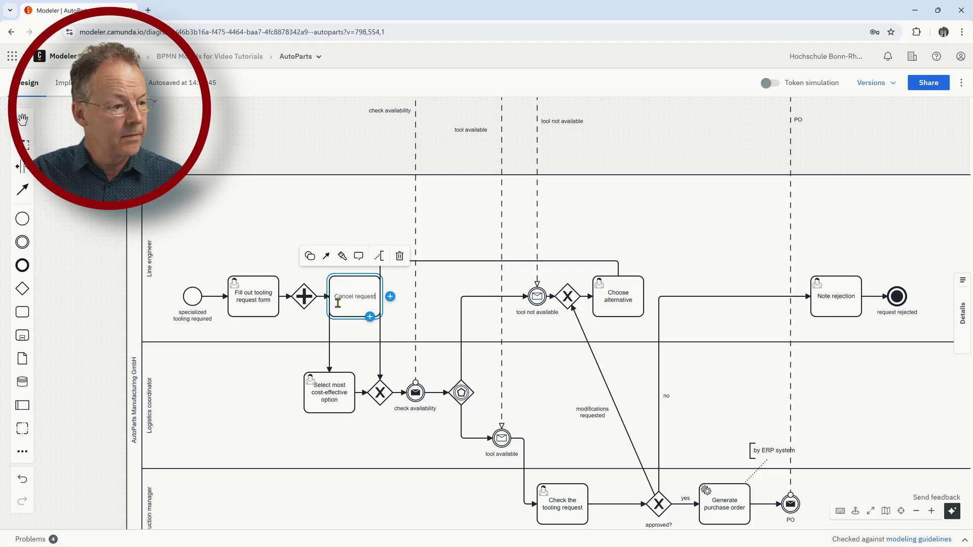
{"action": "key", "text": "Return"}
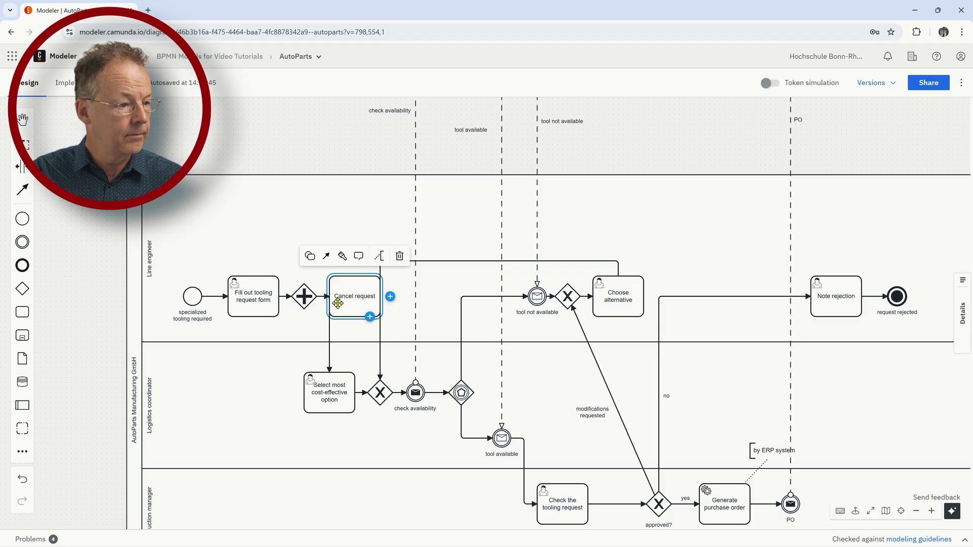
- Move the Cancel request task up into the free area above the main flow of the Line engineer lane
{"action": "left_click", "coordinate": [370, 316]}
{"action": "left_click_drag", "start_coordinate": [352, 314], "coordinate": [352, 231]}
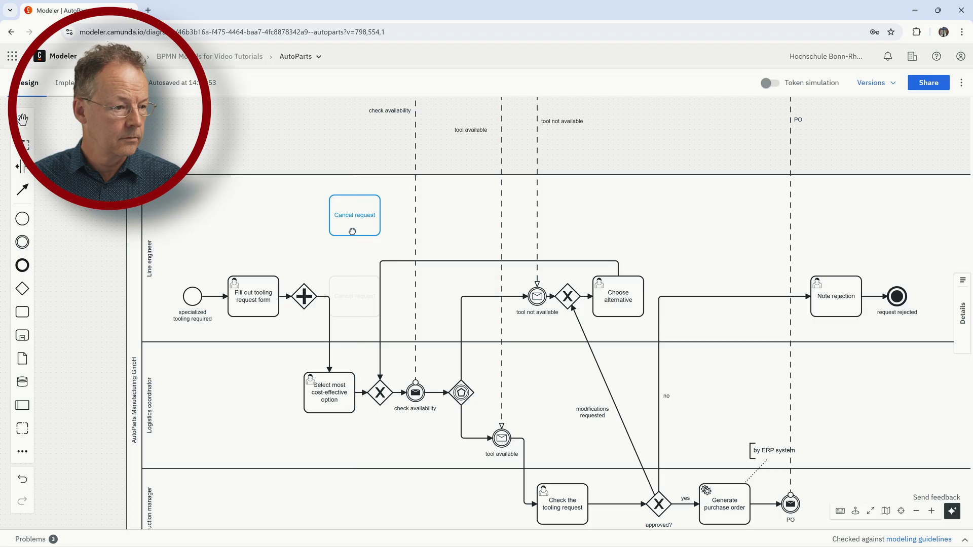
{"action": "left_click", "coordinate": [366, 296]}
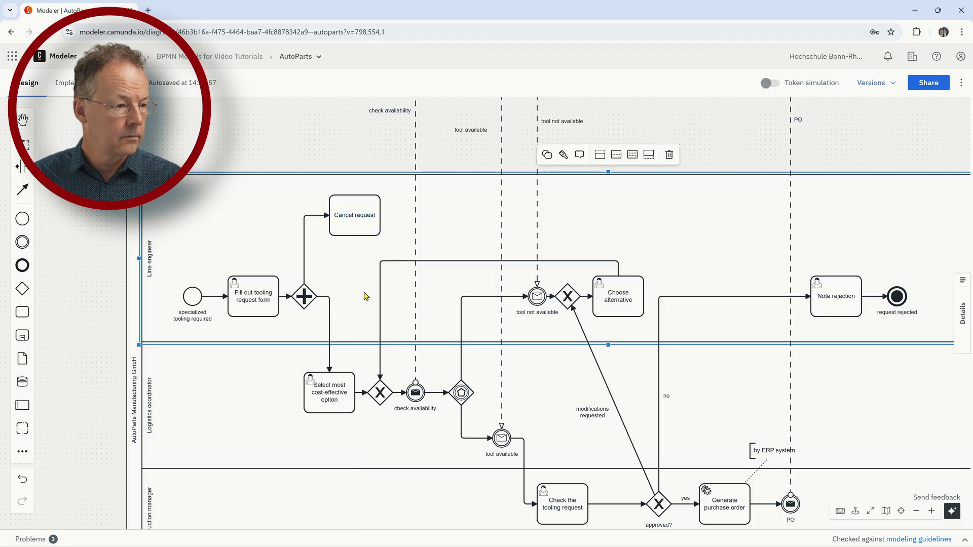
- Change the Cancel request task to a user task and extend the Line engineer lane slightly further upward
{"action": "left_click", "coordinate": [362, 225]}
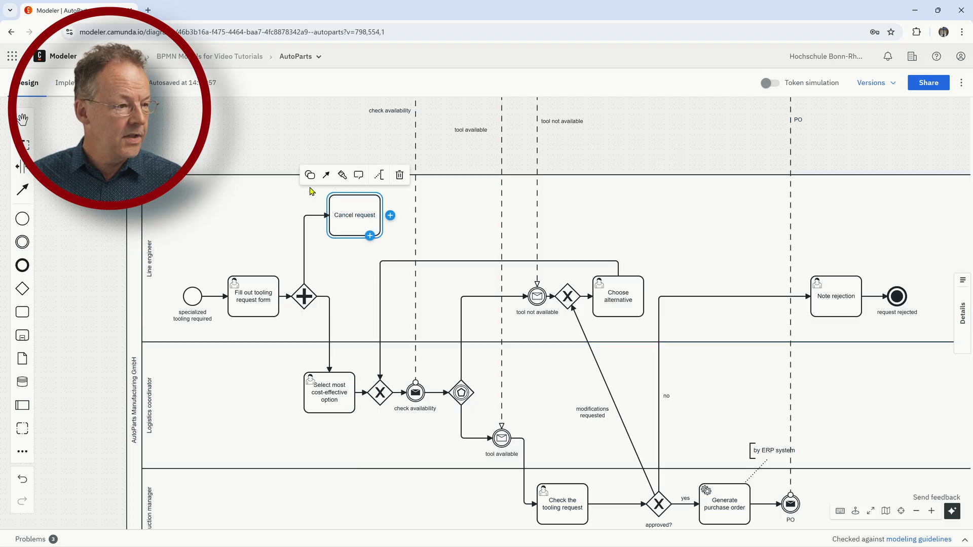
{"action": "left_click", "coordinate": [310, 176]}
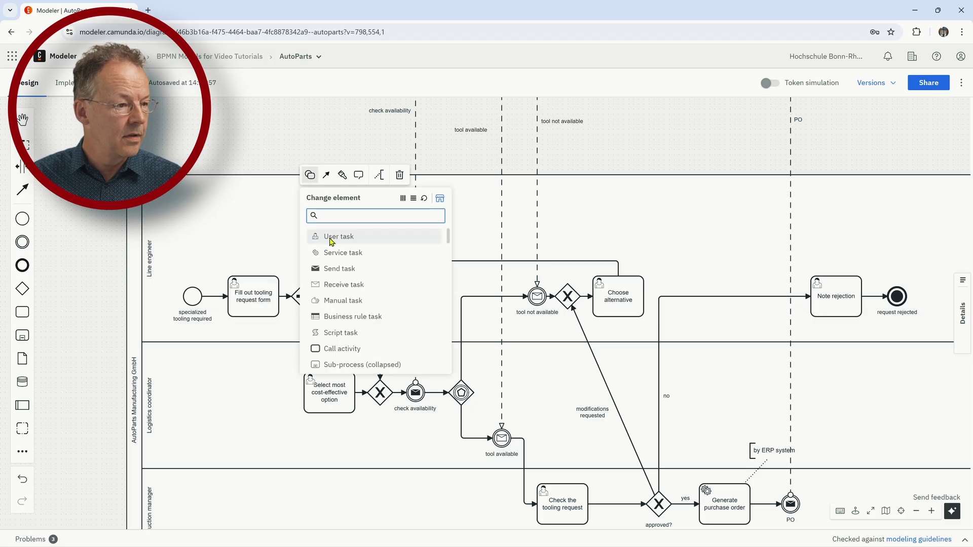
{"action": "left_click", "coordinate": [333, 236]}
{"action": "left_click", "coordinate": [351, 288]}
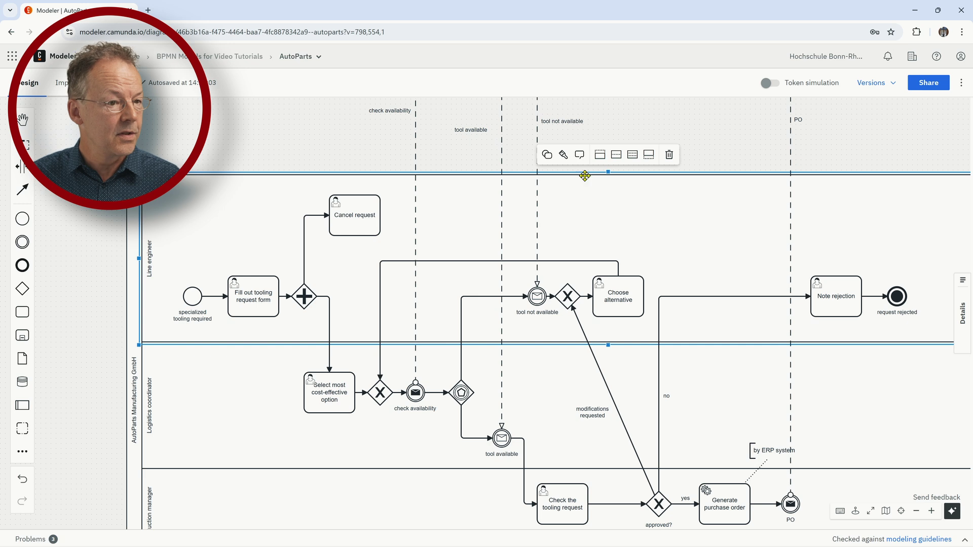
{"action": "left_click_drag", "start_coordinate": [607, 174], "coordinate": [610, 152]}
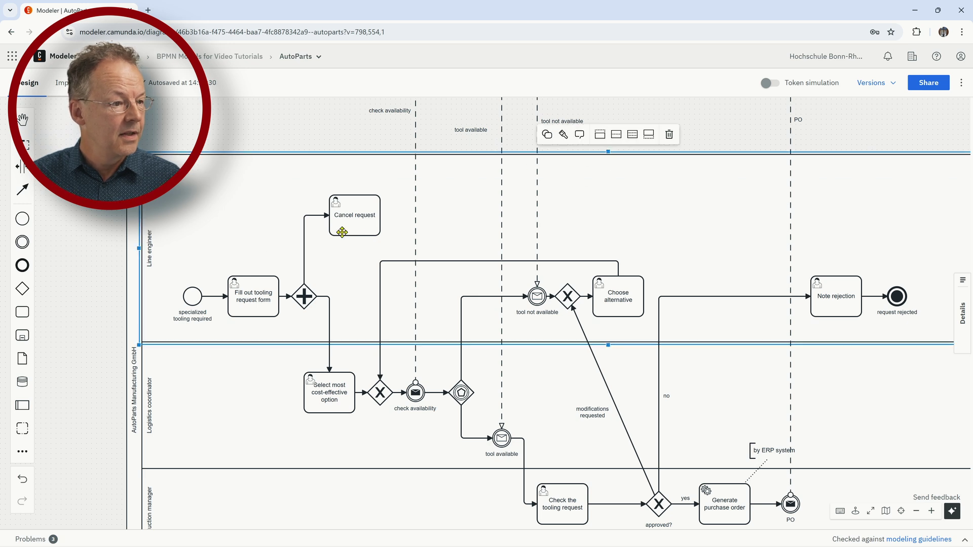
- Attach a message boundary event to the Cancel request task and label it "tool delivered"
{"action": "left_click", "coordinate": [359, 232]}
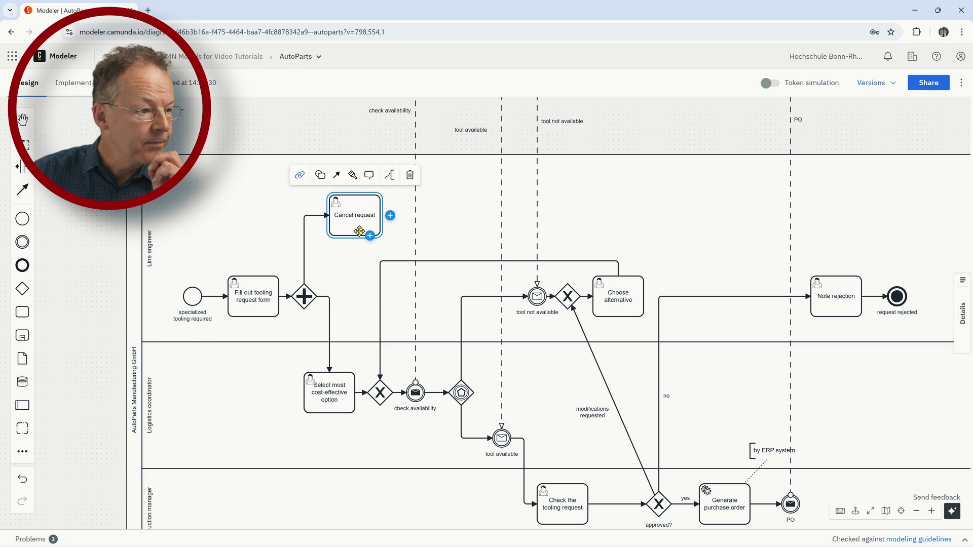
{"action": "left_click", "coordinate": [370, 236]}
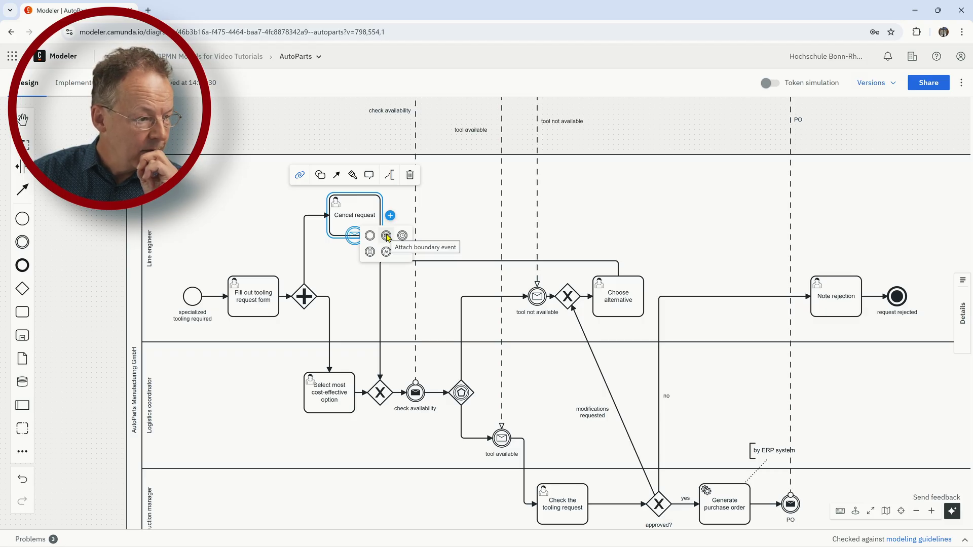
{"action": "left_click", "coordinate": [386, 236]}
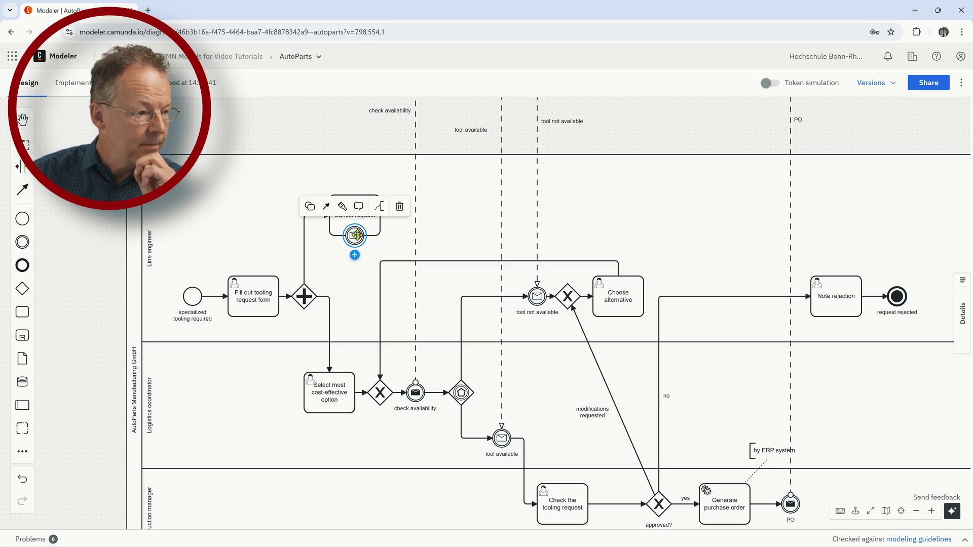
{"action": "double_click", "coordinate": [356, 235]}
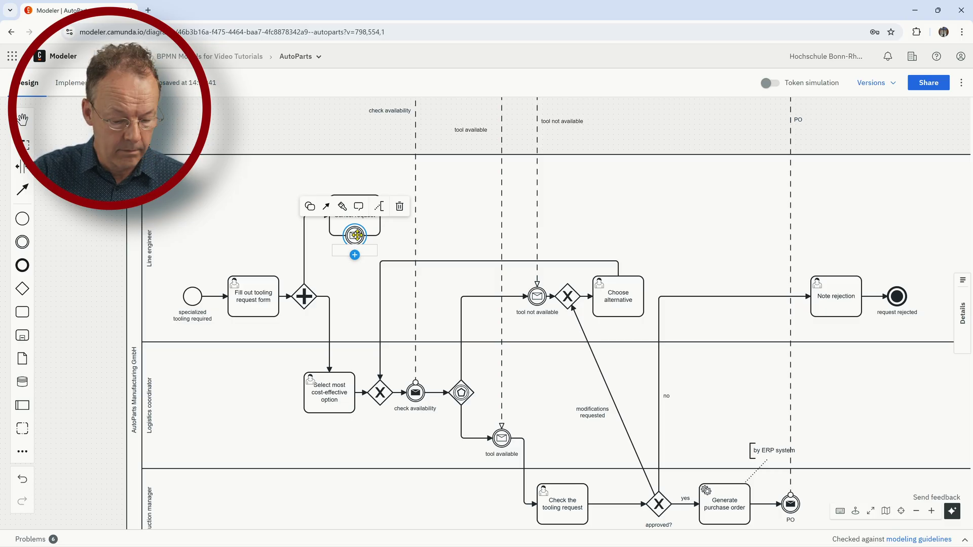
{"action": "type", "text": "vered"}
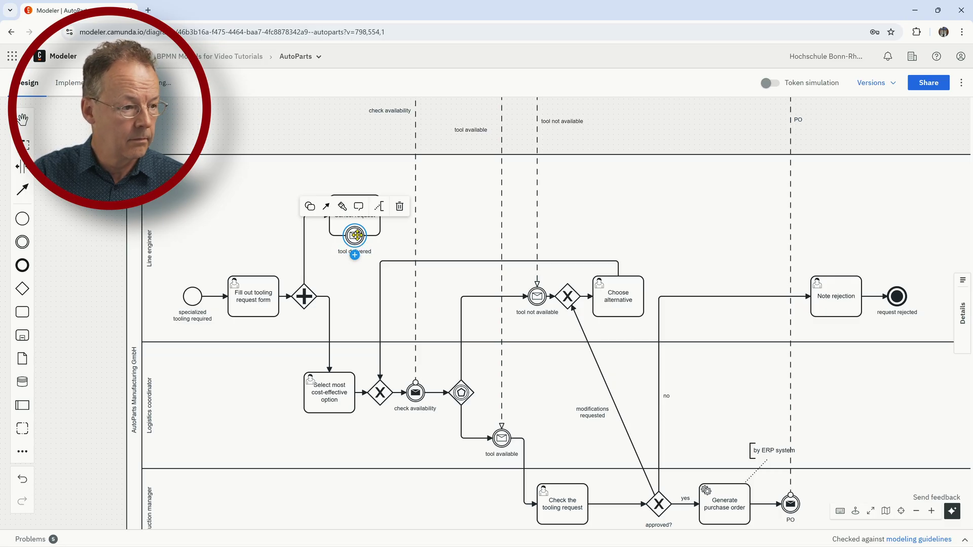
{"action": "left_click", "coordinate": [352, 302]}
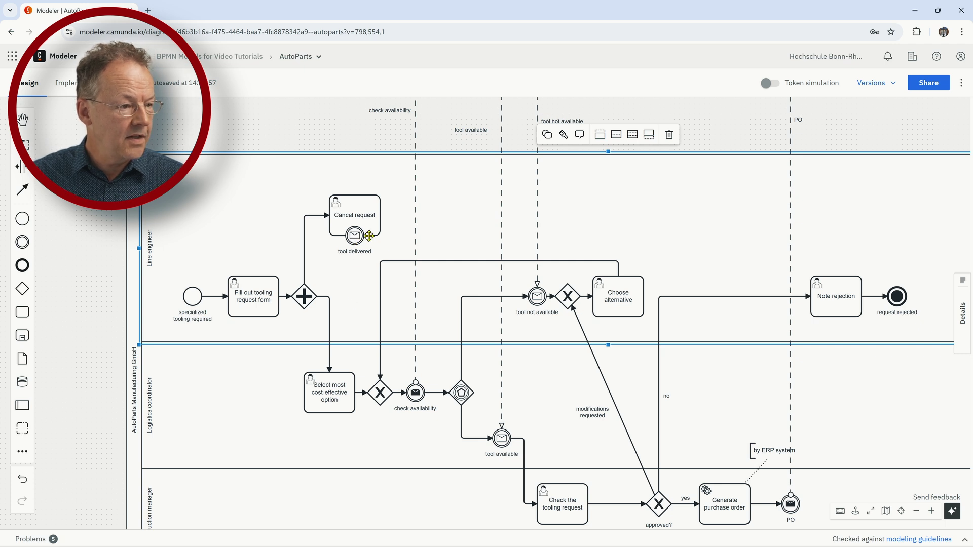
- Create extra vertical space in the Line engineer lane and move the Cancel request task up into it
{"action": "left_click", "coordinate": [22, 167]}
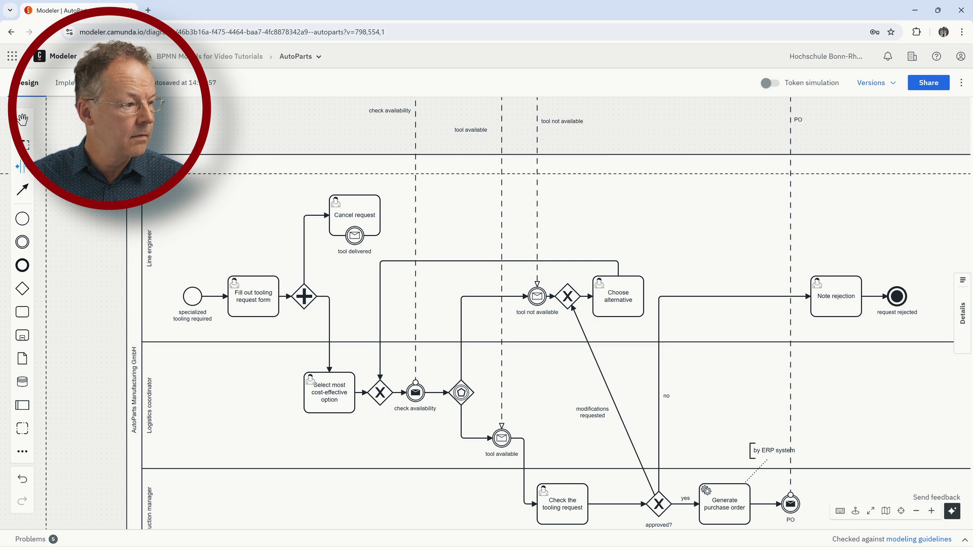
{"action": "left_click_drag", "start_coordinate": [91, 195], "coordinate": [92, 240]}
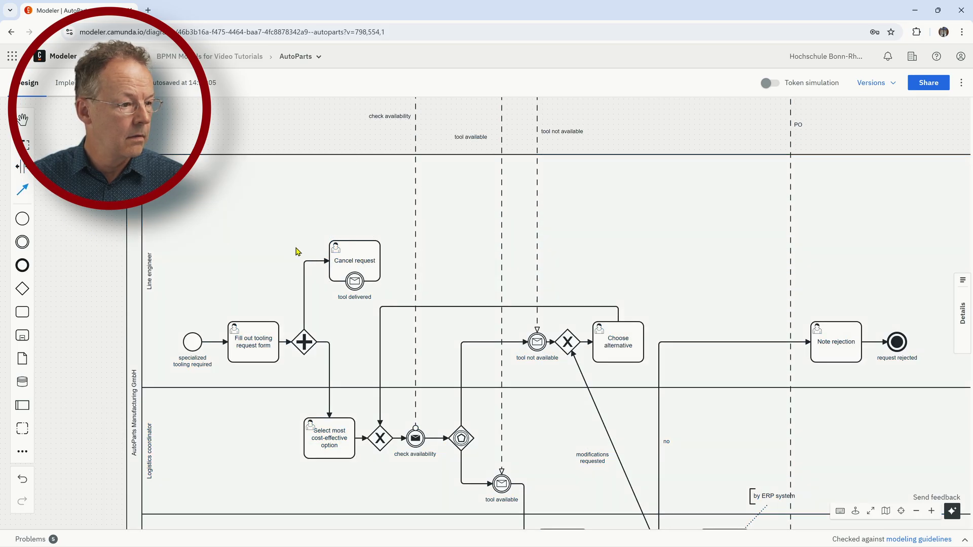
{"action": "left_click", "coordinate": [351, 242]}
{"action": "left_click", "coordinate": [352, 236]}
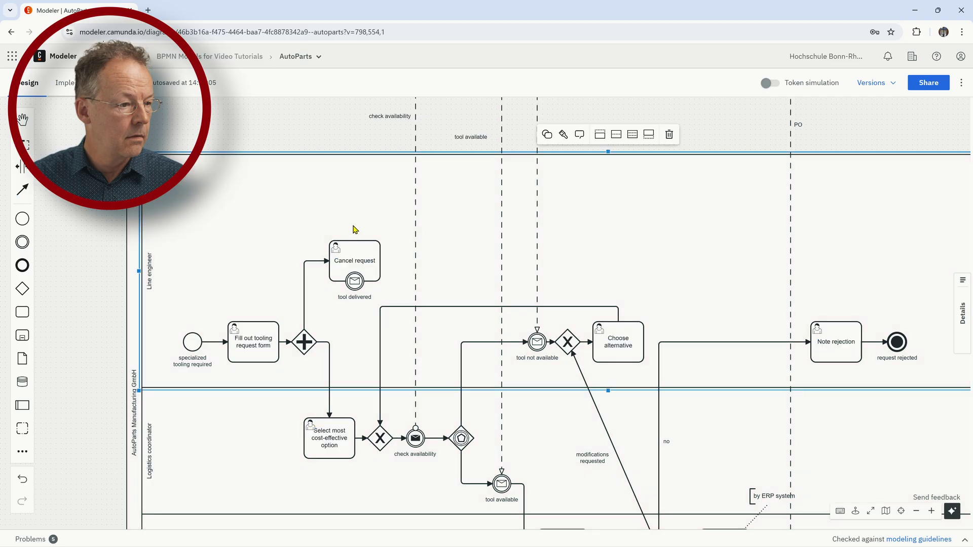
{"action": "left_click_drag", "start_coordinate": [354, 259], "coordinate": [353, 218]}
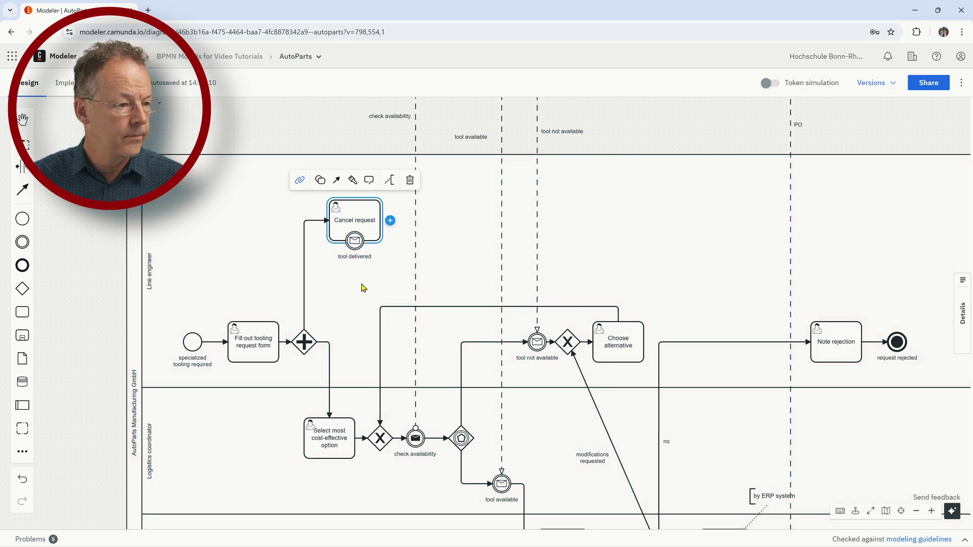
- Append an end event to the "tool delivered" boundary event
{"action": "left_click", "coordinate": [354, 241]}
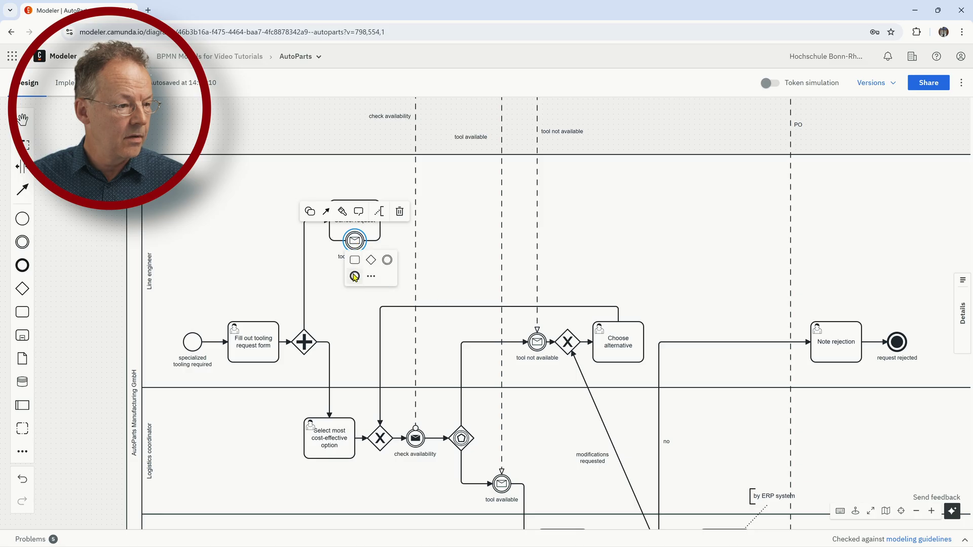
{"action": "left_click", "coordinate": [355, 276]}
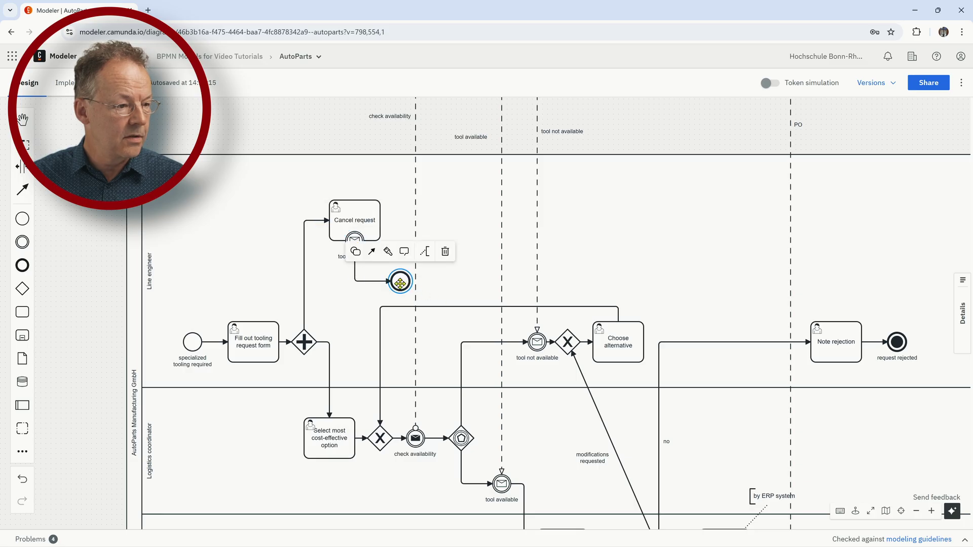
- Try the terminate type on the end event following "tool delivered", and switch it back to a plain end event
{"action": "left_click", "coordinate": [355, 251]}
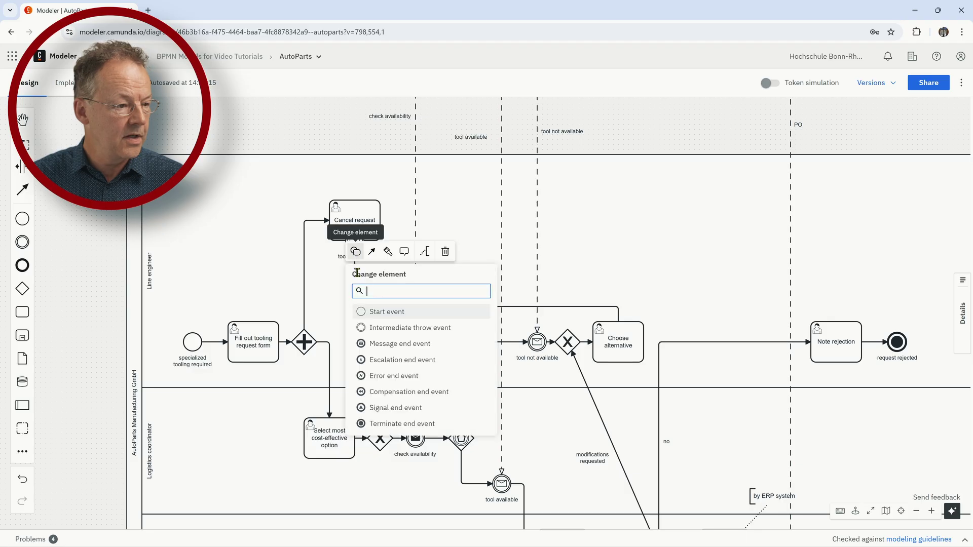
{"action": "left_click", "coordinate": [380, 422]}
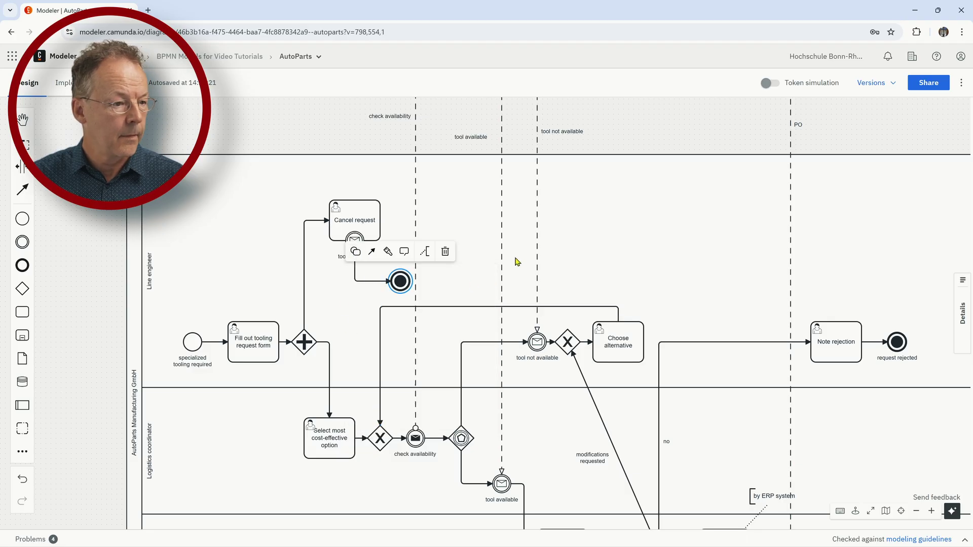
{"action": "left_click", "coordinate": [481, 196]}
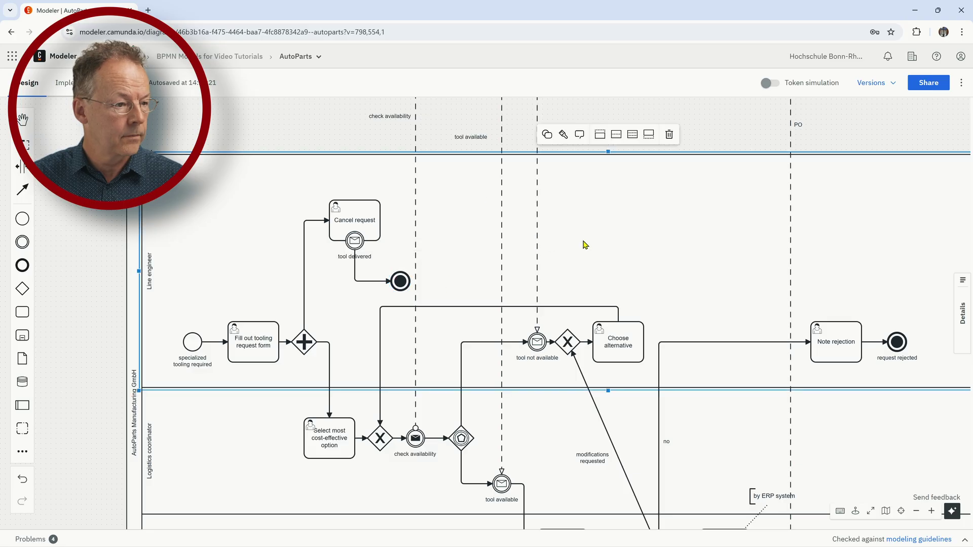
{"action": "left_click", "coordinate": [404, 284]}
{"action": "left_click", "coordinate": [355, 251]}
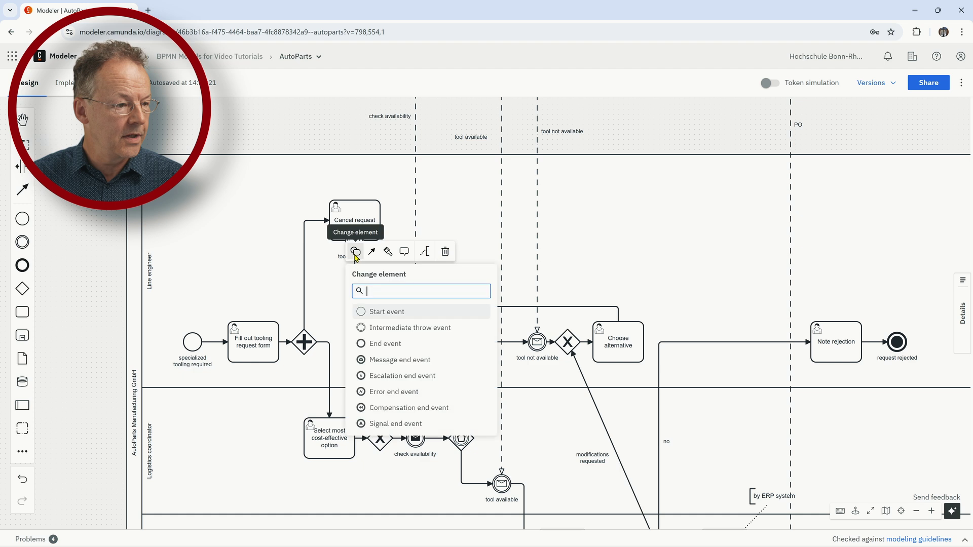
{"action": "left_click", "coordinate": [384, 344]}
- Label the end event following "tool delivered" as "no more cancellation possible"
{"action": "double_click", "coordinate": [398, 283]}
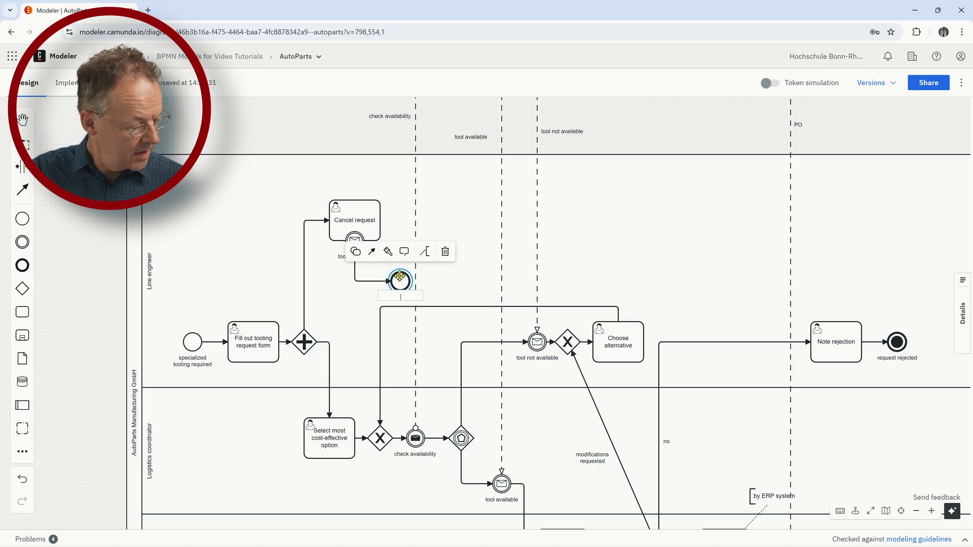
{"action": "type", "text": "no more cance"}
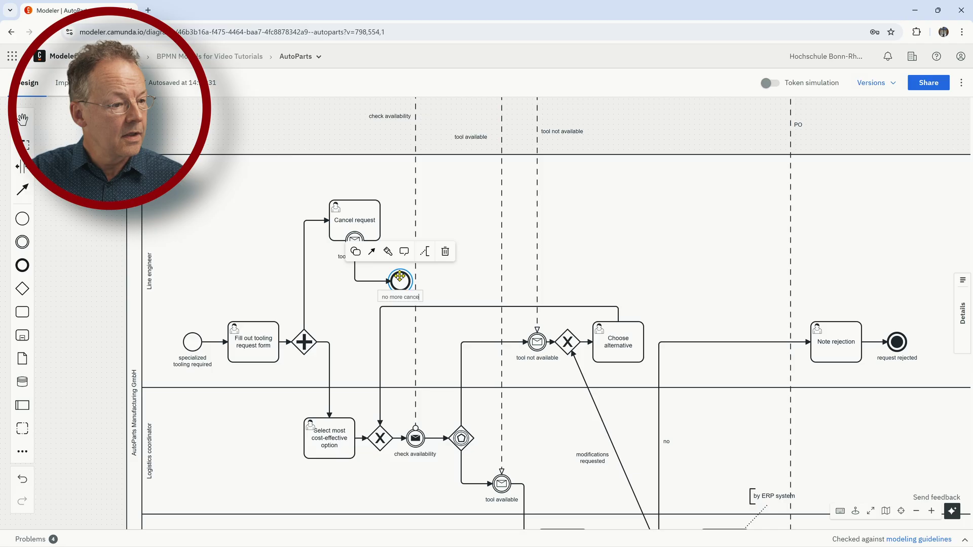
{"action": "type", "text": "llation"}
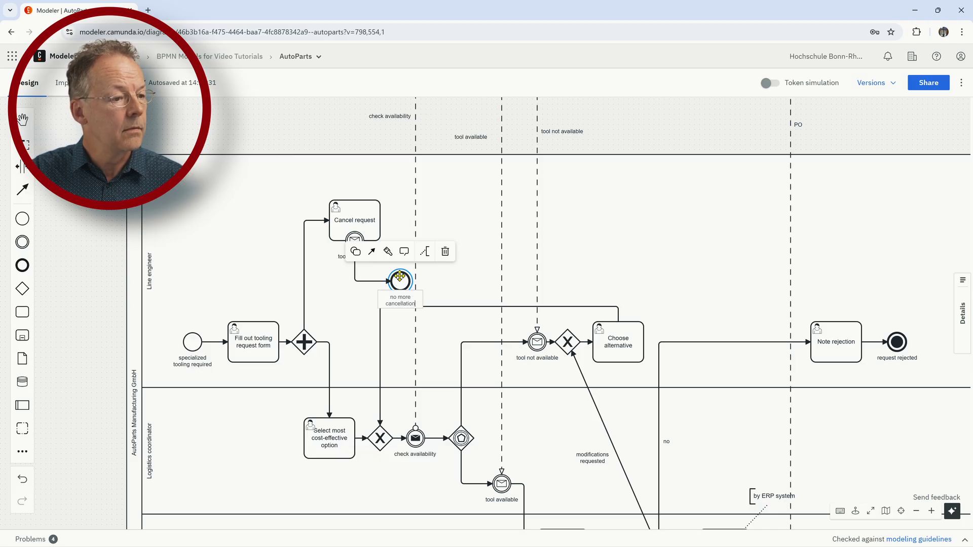
{"action": "type", "text": " possible"}
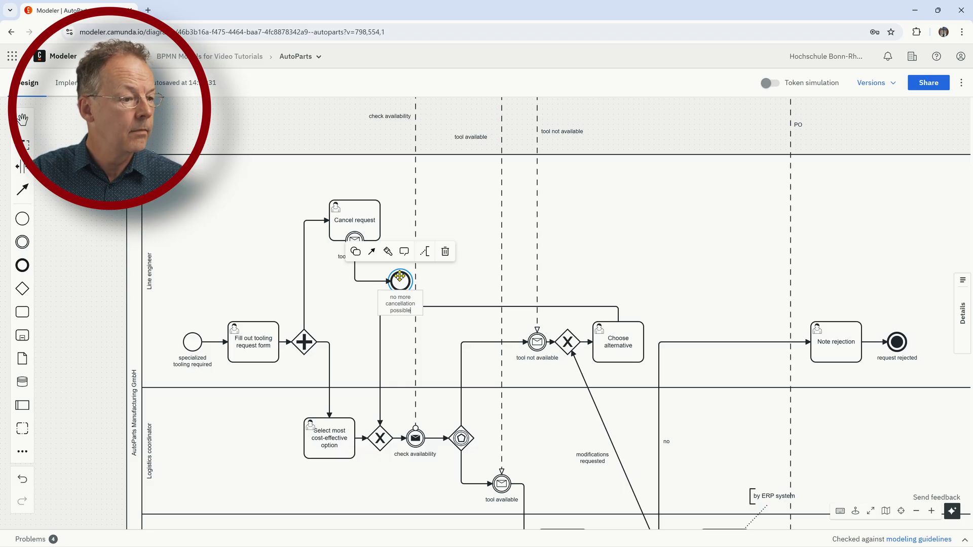
- Append an end event to the Cancel request task and change it to a terminate end event
{"action": "left_click", "coordinate": [400, 276]}
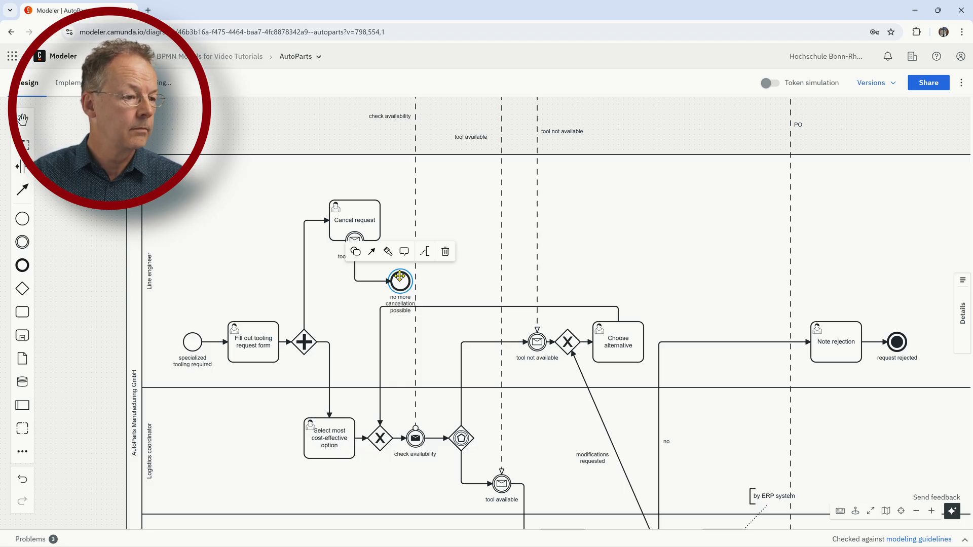
{"action": "left_click", "coordinate": [400, 218]}
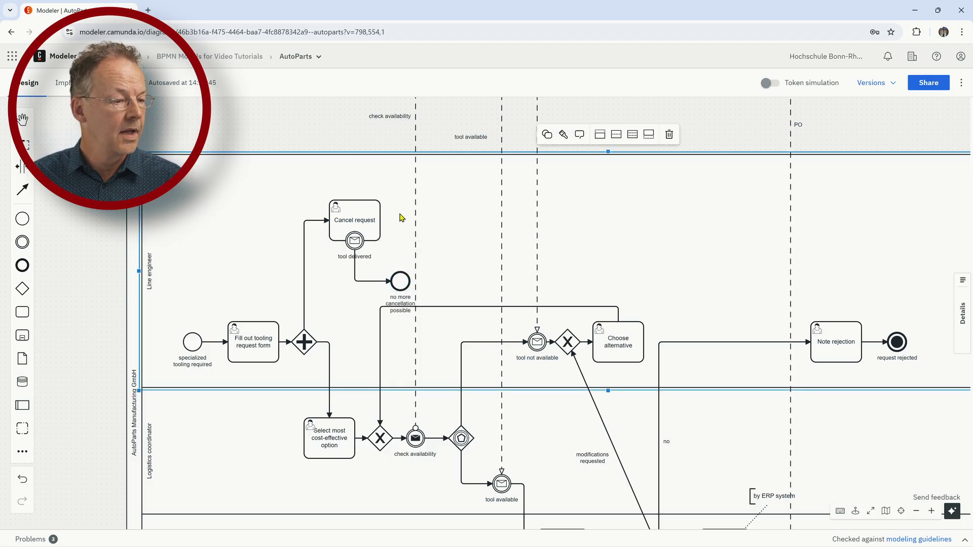
{"action": "left_click", "coordinate": [361, 218]}
{"action": "left_click", "coordinate": [389, 220]}
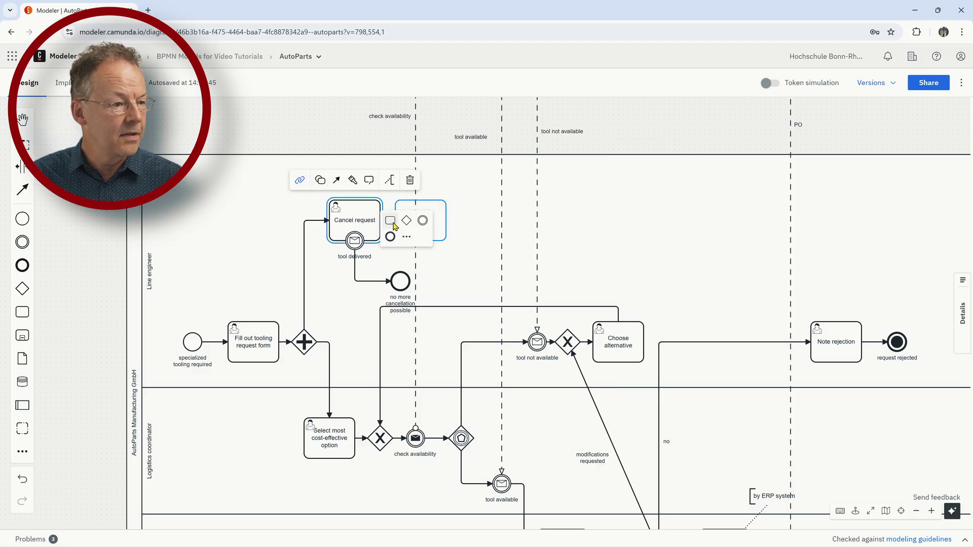
{"action": "left_click", "coordinate": [392, 241]}
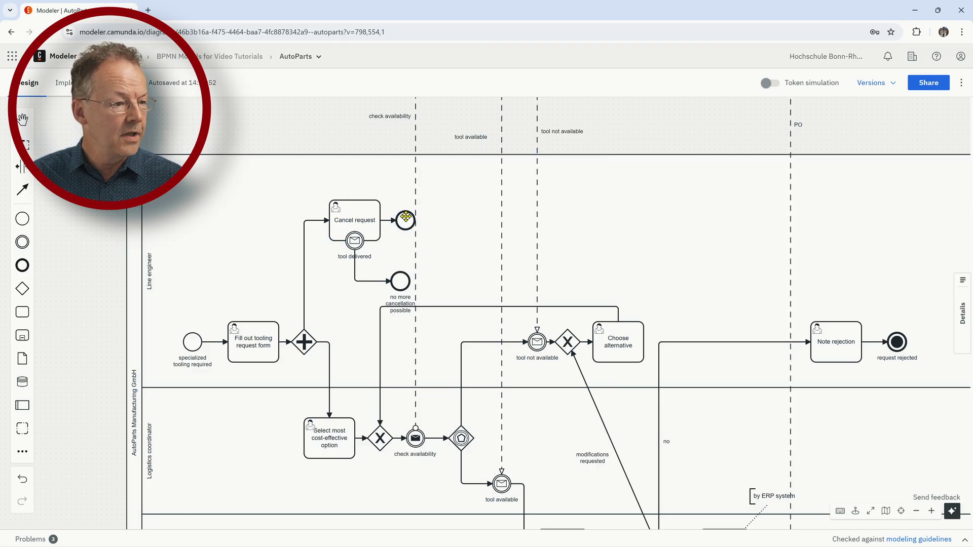
{"action": "left_click", "coordinate": [361, 190]}
{"action": "left_click", "coordinate": [391, 366]}
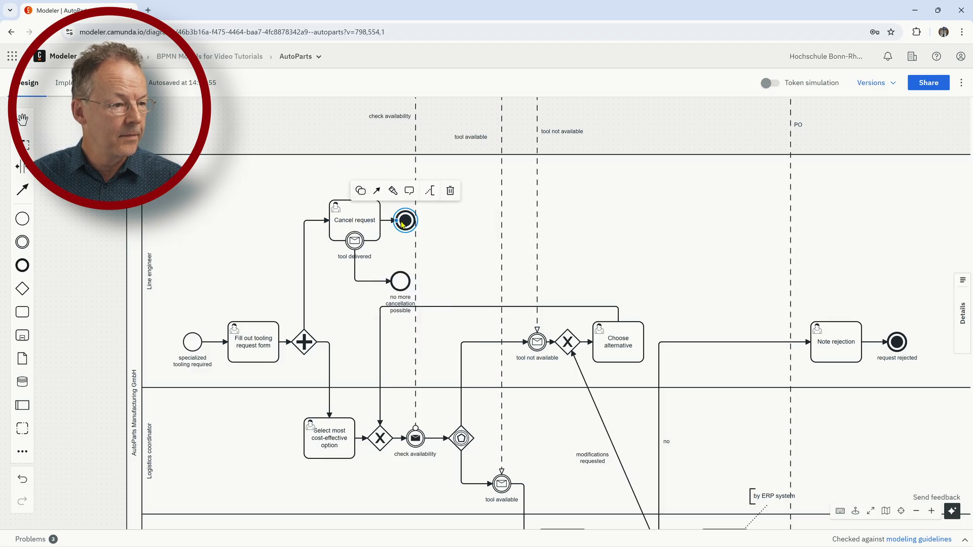
- Move the terminate end event farther away from Cancel request, past the check availability message flow, and label it "request canceled"
{"action": "left_click_drag", "start_coordinate": [403, 225], "coordinate": [440, 220]}
{"action": "double_click", "coordinate": [440, 220]}
{"action": "type", "text": "request canc"}
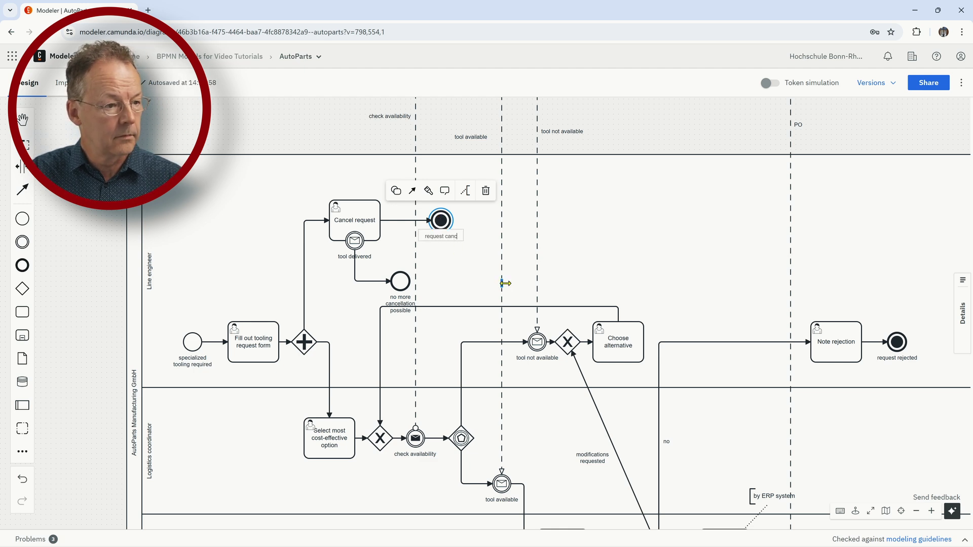
{"action": "type", "text": "eled"}
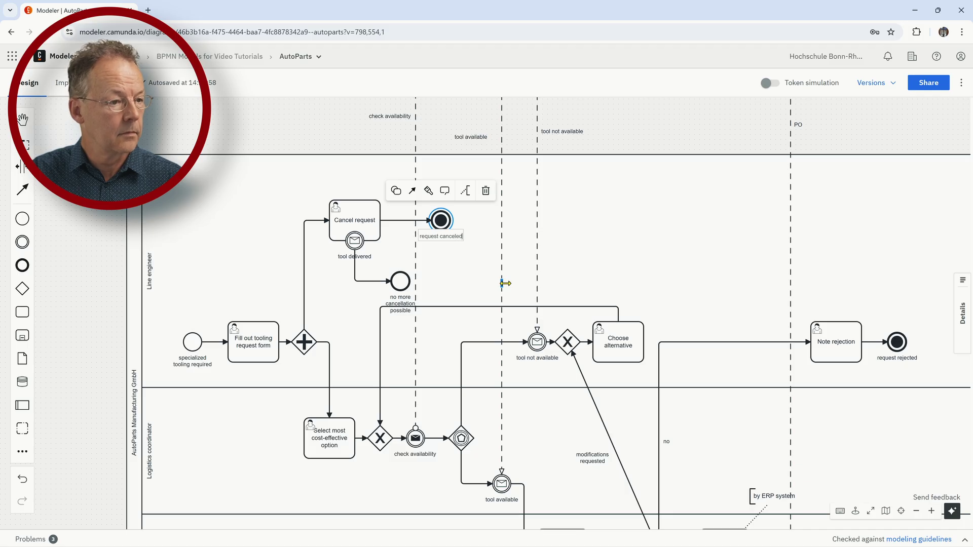
{"action": "key", "text": "Return"}
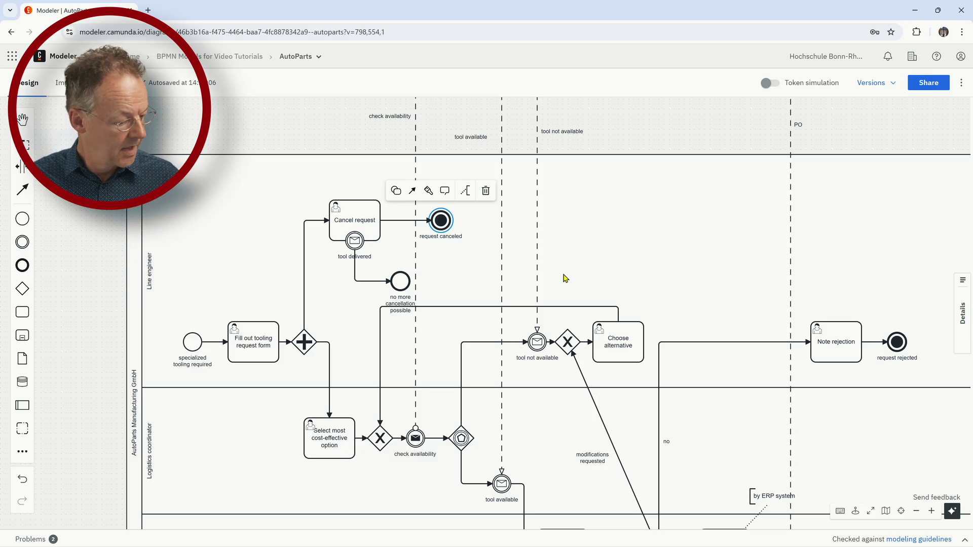
{"action": "left_click", "coordinate": [635, 236]}
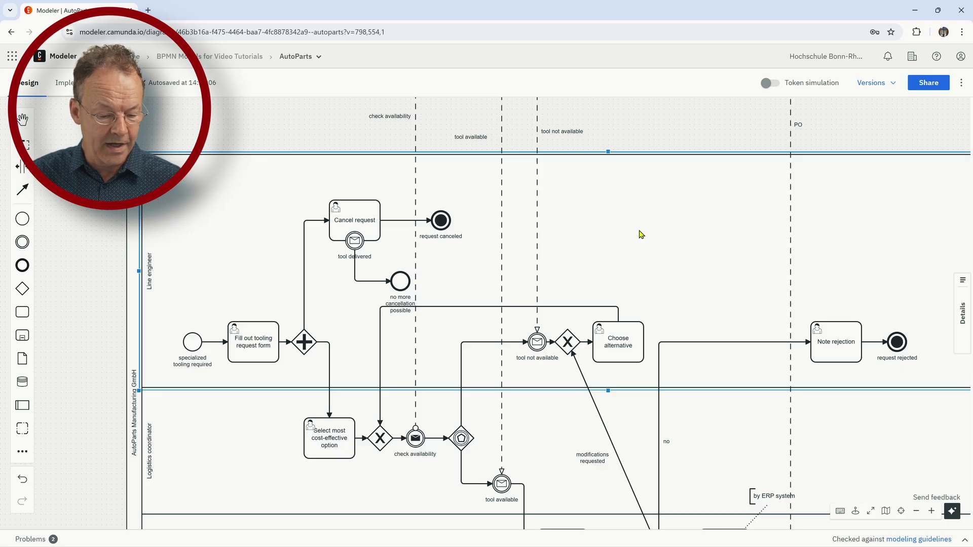
- Widen the Supplier pool so its end lines up with the end of the AutoParts Manufacturing GmbH pool
{"action": "left_click_drag", "start_coordinate": [861, 443], "coordinate": [723, 354]}
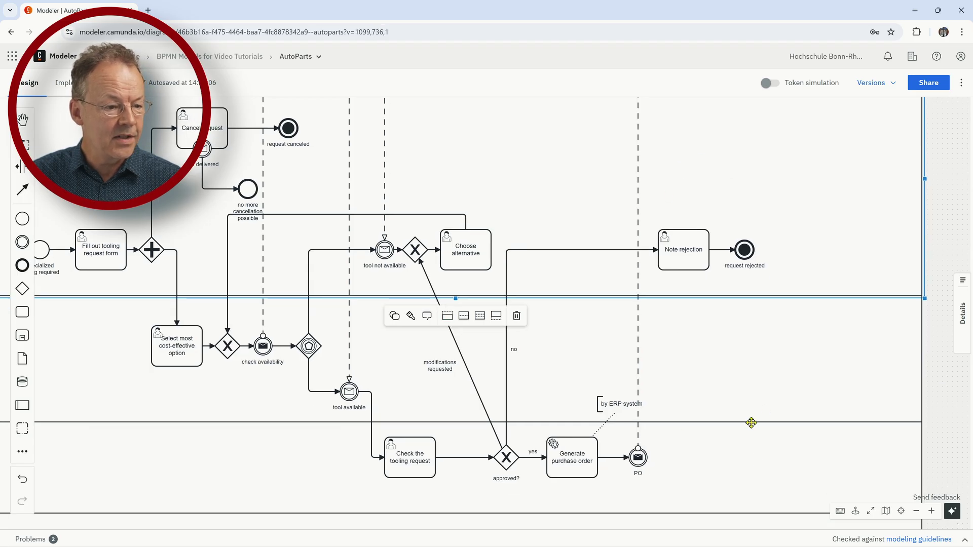
{"action": "scroll", "coordinate": [737, 353], "scroll_direction": "up", "scroll_amount": 5}
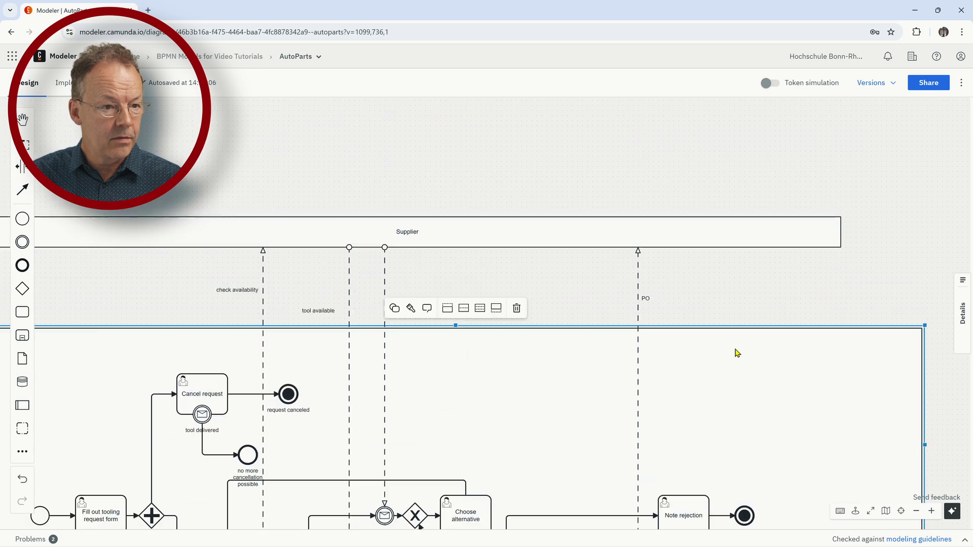
{"action": "left_click", "coordinate": [831, 234]}
{"action": "left_click_drag", "start_coordinate": [841, 234], "coordinate": [921, 238]}
- Append an intermediate event to the PO throw event and change it to a message intermediate catch event
{"action": "scroll", "coordinate": [810, 388], "scroll_direction": "down", "scroll_amount": 4}
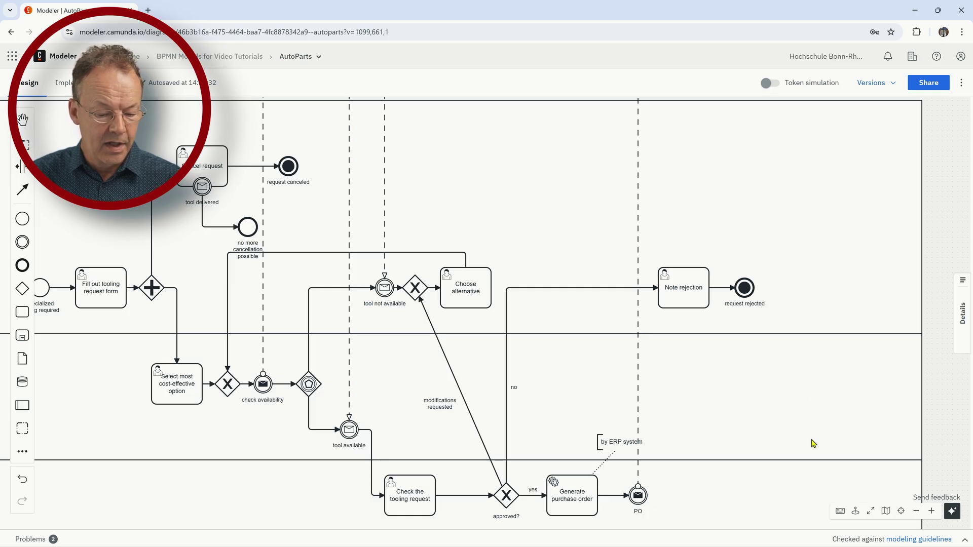
{"action": "scroll", "coordinate": [813, 444], "scroll_direction": "down", "scroll_amount": 3}
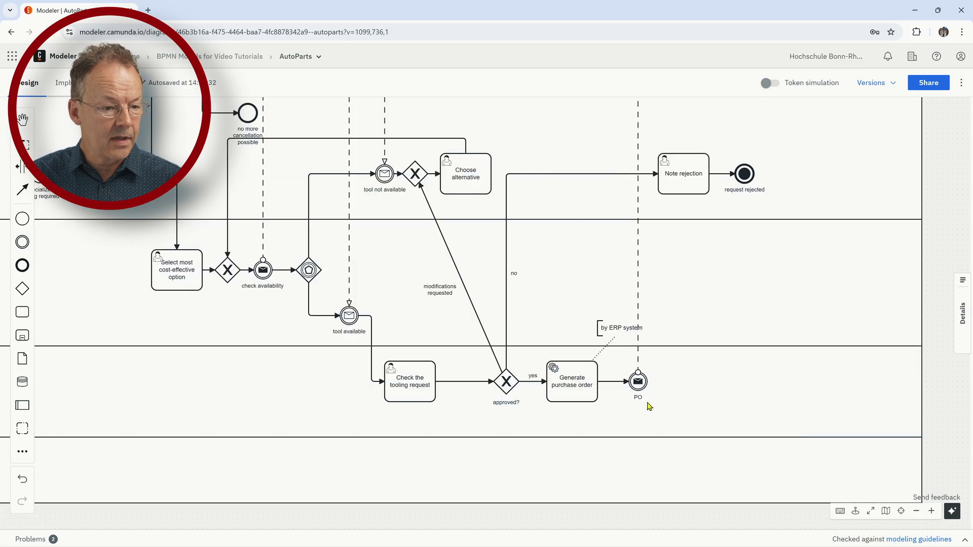
{"action": "left_click", "coordinate": [642, 384]}
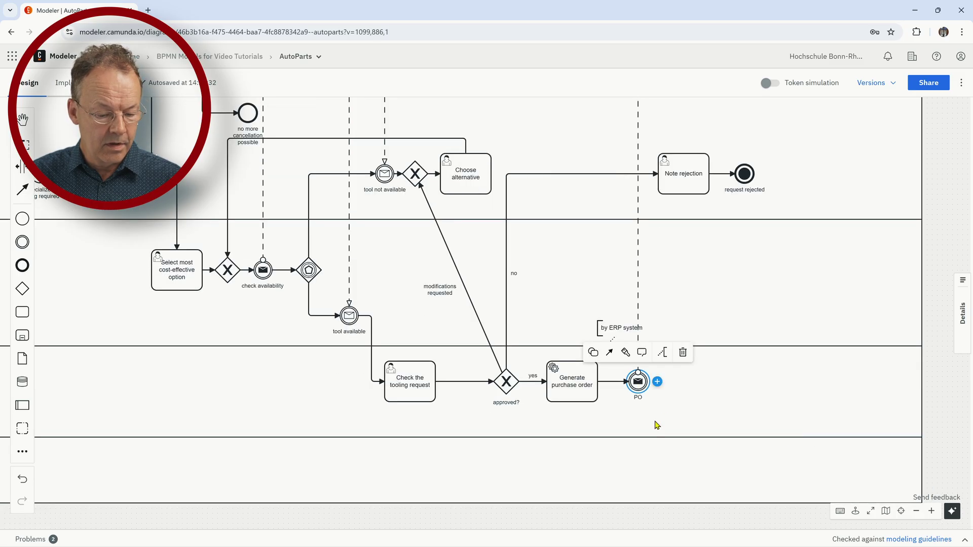
{"action": "left_click", "coordinate": [657, 381]}
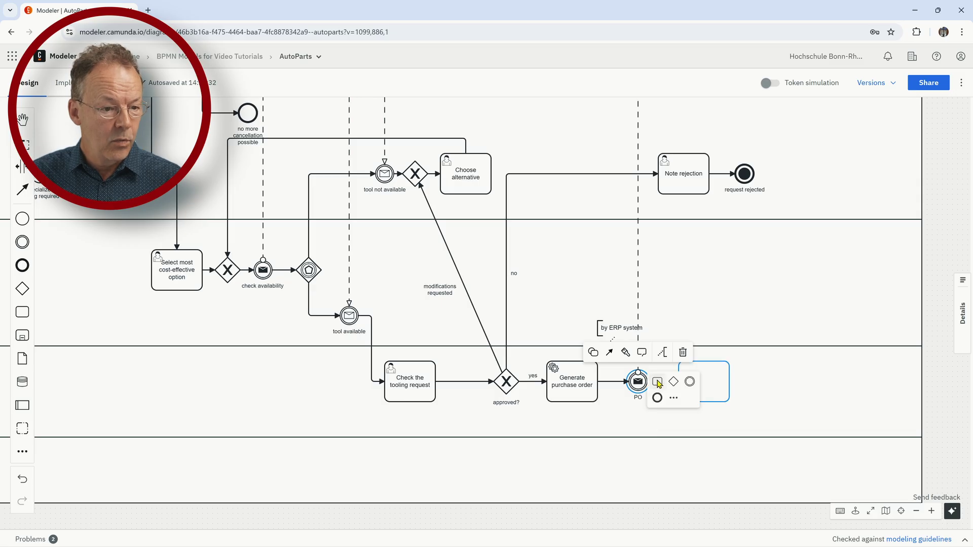
{"action": "left_click", "coordinate": [687, 380]}
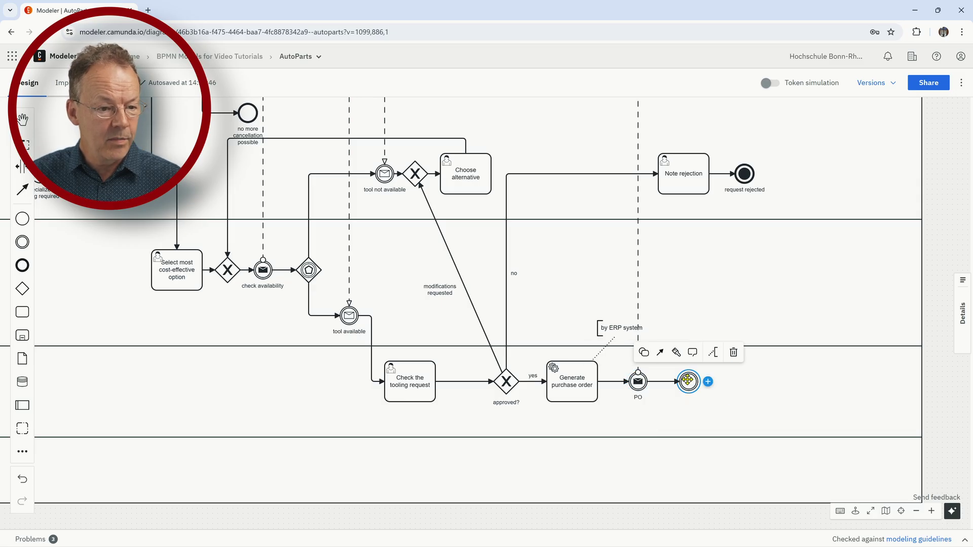
{"action": "left_click", "coordinate": [644, 353]}
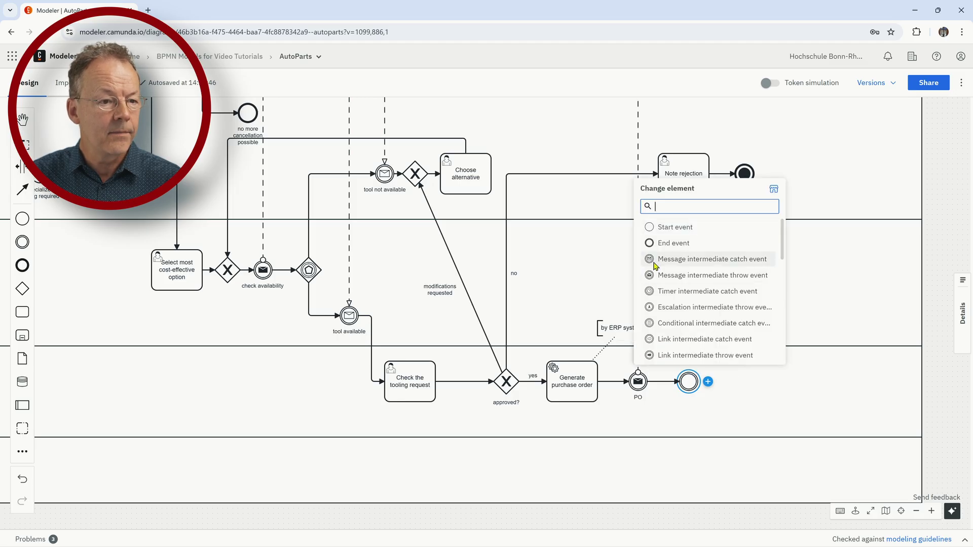
{"action": "left_click", "coordinate": [659, 259]}
- Move the new message catch event farther away from the PO event in the same lane and label it "tool delivered"
{"action": "mouse_move", "coordinate": [706, 379]}
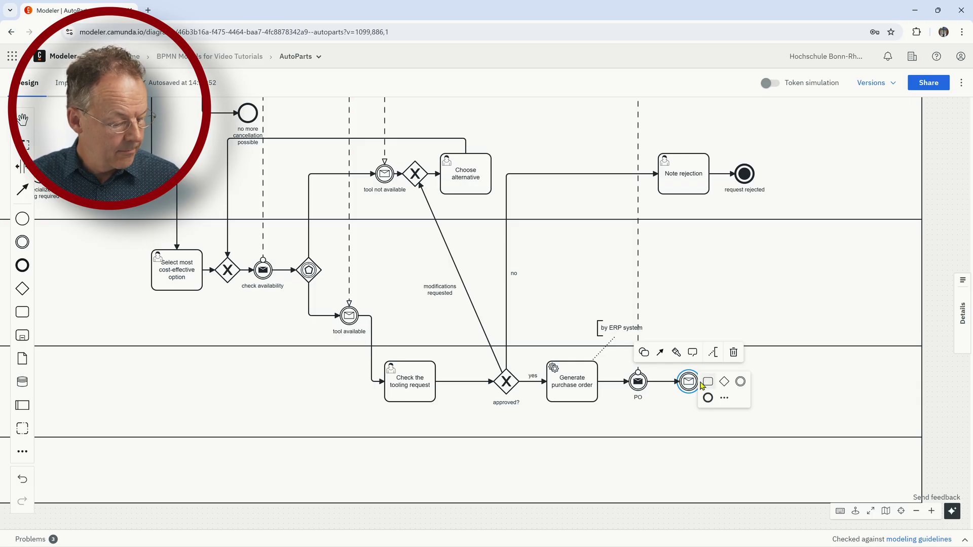
{"action": "left_click", "coordinate": [689, 384]}
{"action": "left_click_drag", "start_coordinate": [689, 384], "coordinate": [780, 382]}
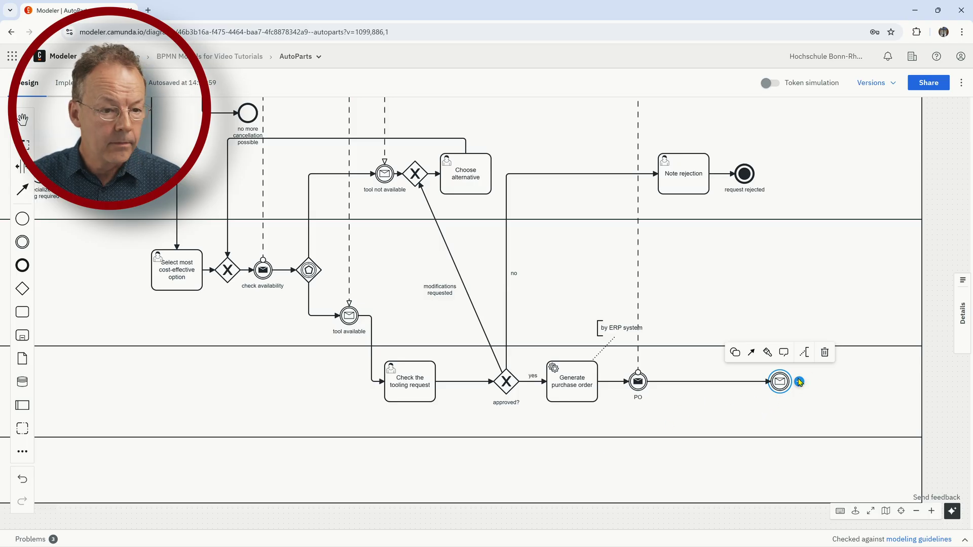
{"action": "double_click", "coordinate": [779, 383]}
{"action": "type", "text": "tool"}
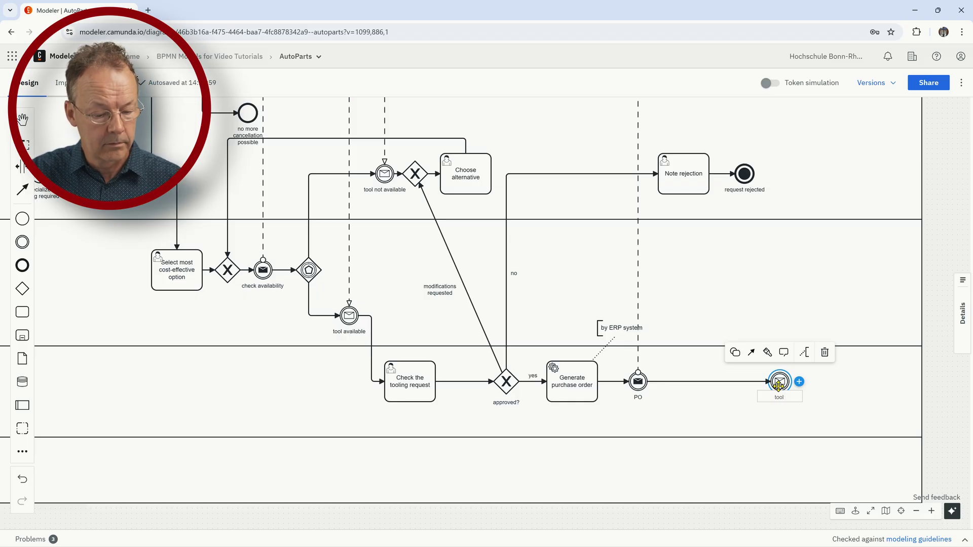
{"action": "type", "text": " delivere"}
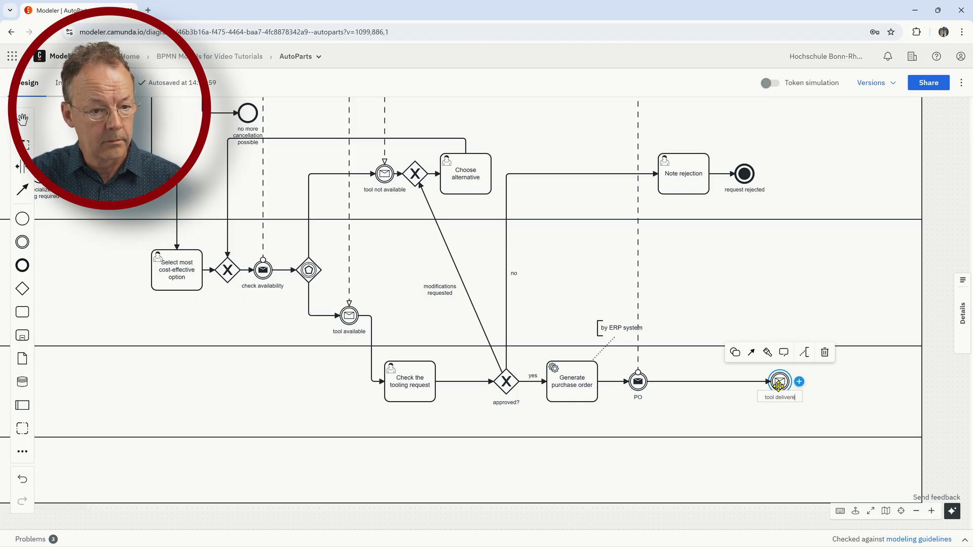
{"action": "type", "text": "d"}
{"action": "key", "text": "Return"}
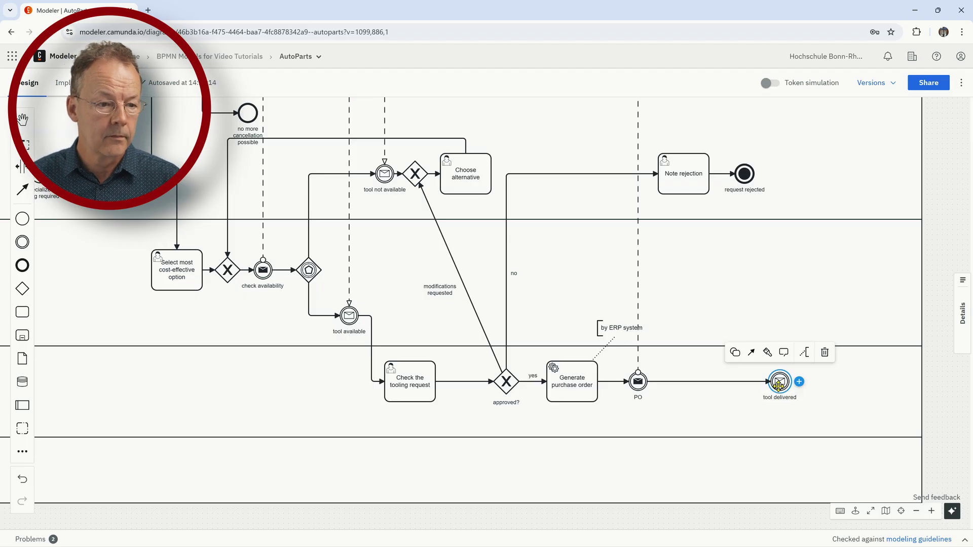
- Connect the Supplier pool to the "tool delivered" catch event following PO with a message flow
{"action": "scroll", "coordinate": [855, 299], "scroll_direction": "up", "scroll_amount": 5}
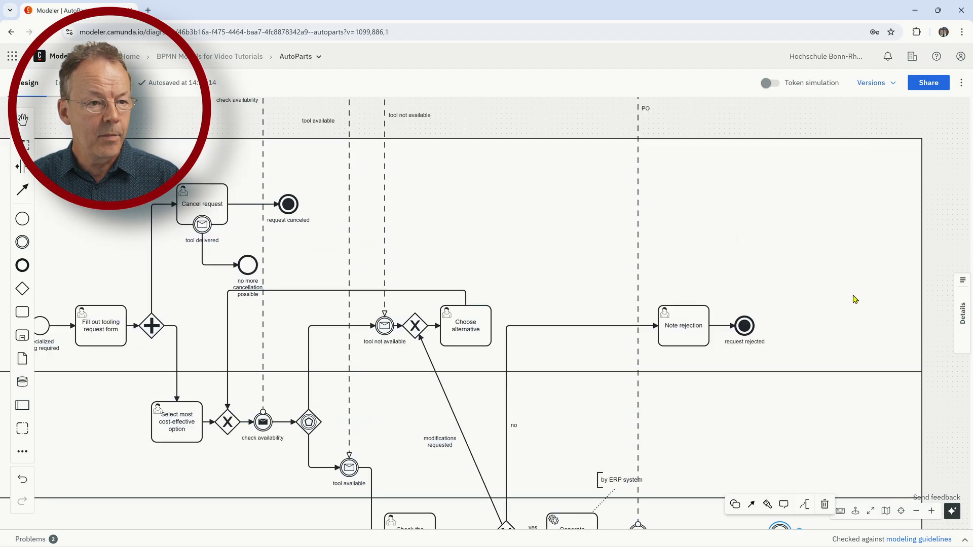
{"action": "left_click", "coordinate": [809, 119]}
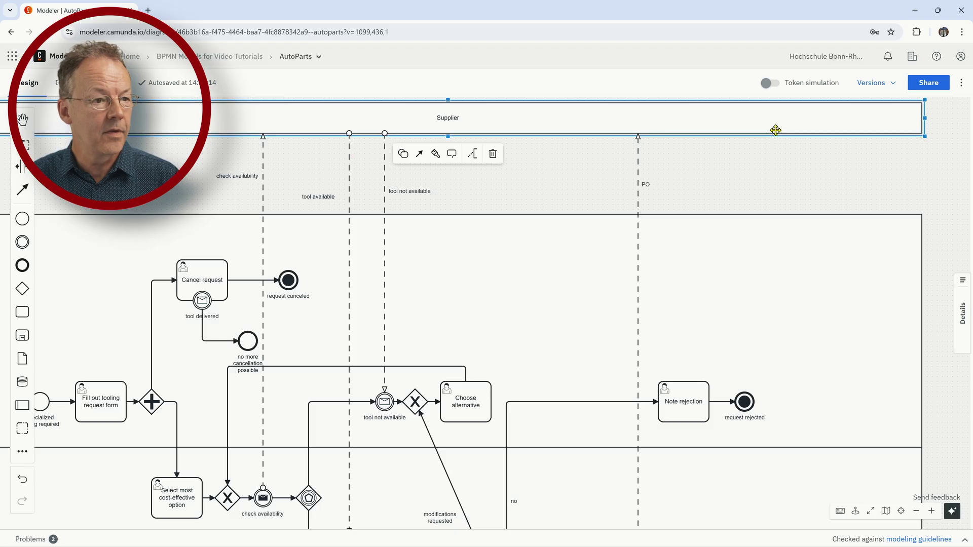
{"action": "left_click", "coordinate": [419, 154]}
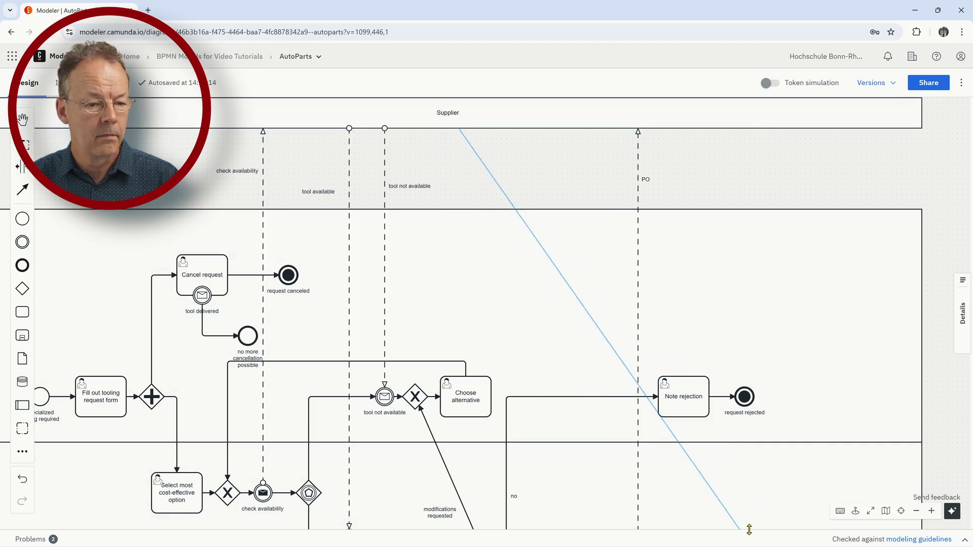
{"action": "left_click", "coordinate": [754, 529]}
{"action": "scroll", "coordinate": [754, 529], "scroll_direction": "down", "scroll_amount": 3}
{"action": "left_click", "coordinate": [778, 460]}
- Label the new message flow "tool delivered" and place the label beside the flow, between the two pools
{"action": "scroll", "coordinate": [811, 301], "scroll_direction": "up", "scroll_amount": 3}
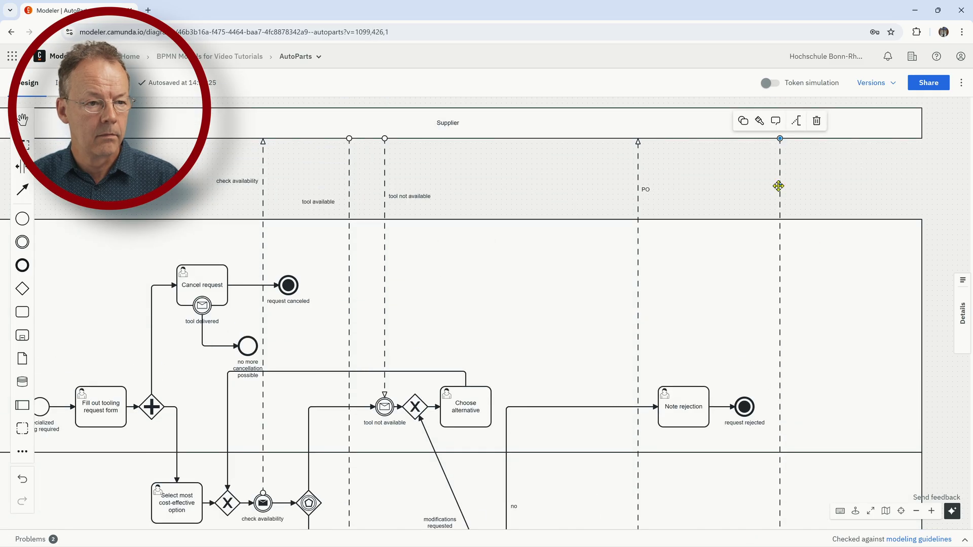
{"action": "double_click", "coordinate": [780, 185]}
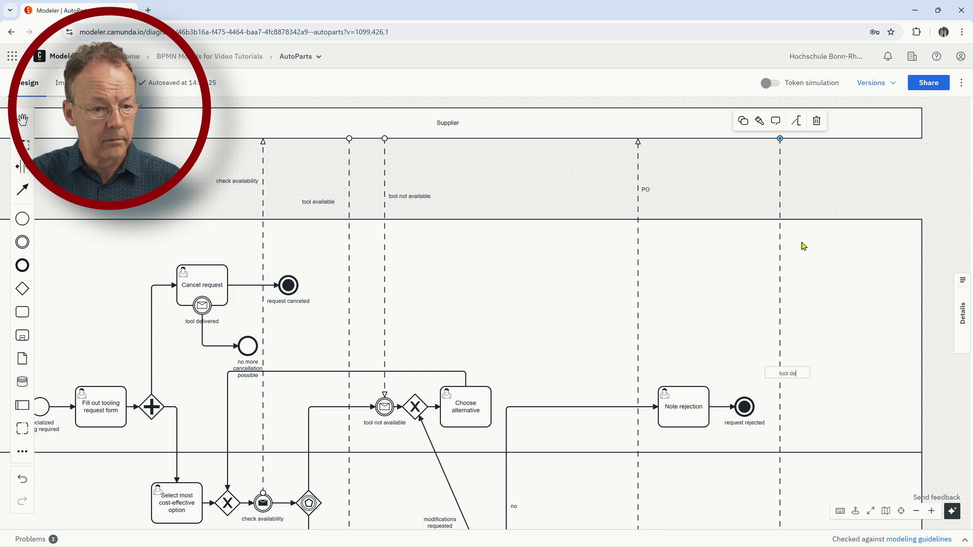
{"action": "type", "text": "tool delivered"}
{"action": "key", "text": "Return"}
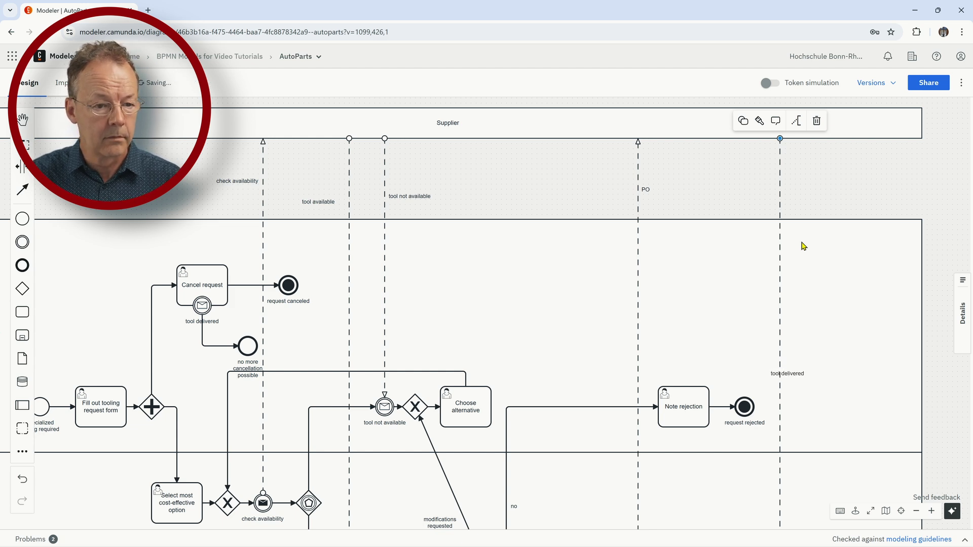
{"action": "left_click_drag", "start_coordinate": [795, 375], "coordinate": [811, 179]}
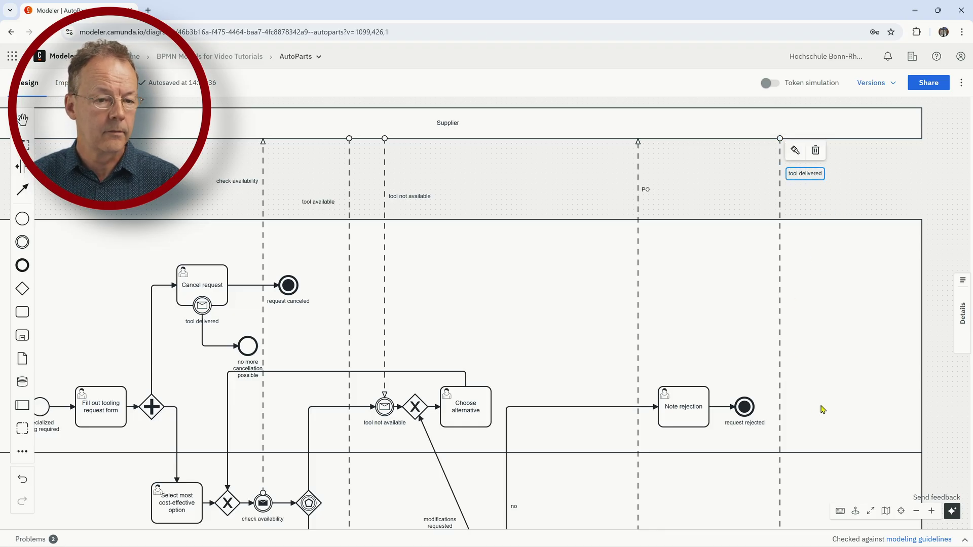
- Append an intermediate event to the "tool delivered" catch event, move it closer to that event and label it "cancel stopped"
{"action": "scroll", "coordinate": [821, 408], "scroll_direction": "down", "scroll_amount": 3}
{"action": "scroll", "coordinate": [823, 409], "scroll_direction": "down", "scroll_amount": 1}
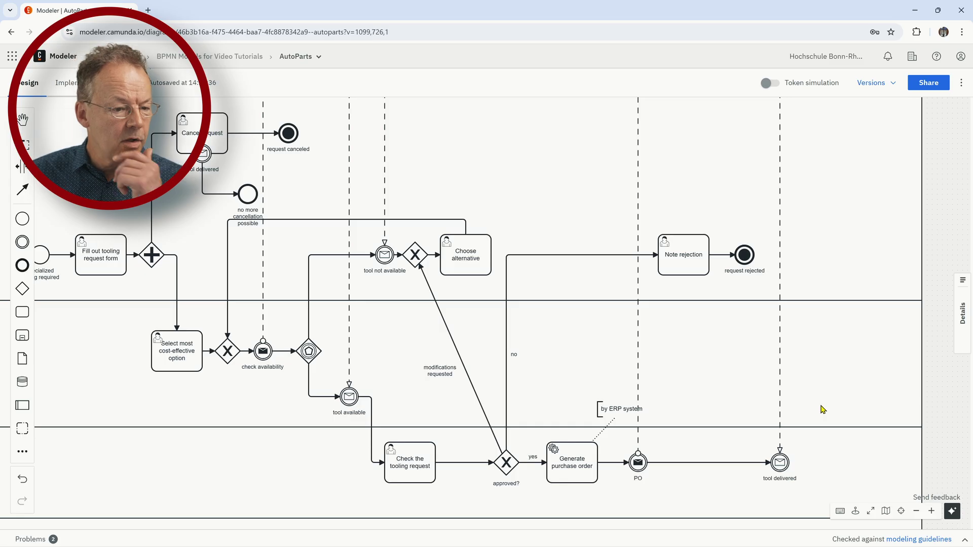
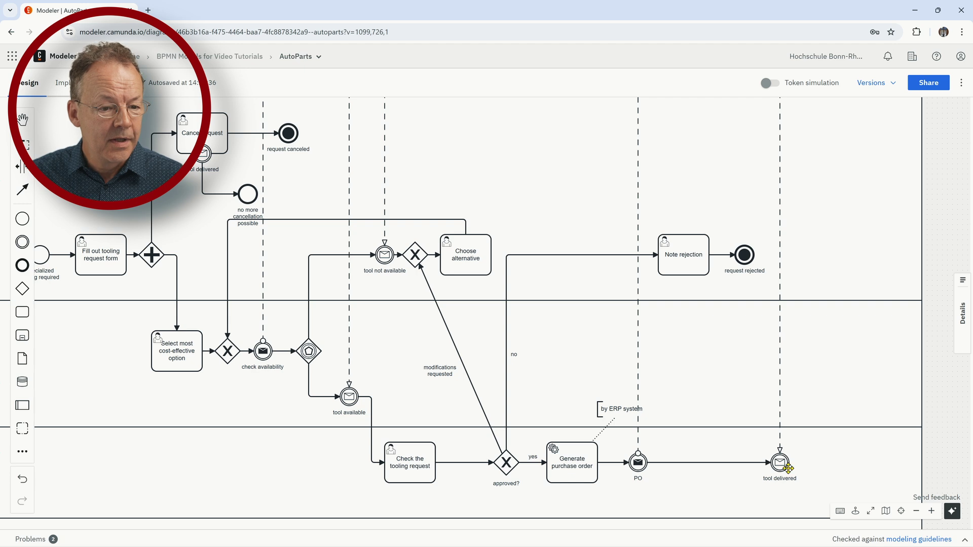
{"action": "left_click", "coordinate": [787, 466]}
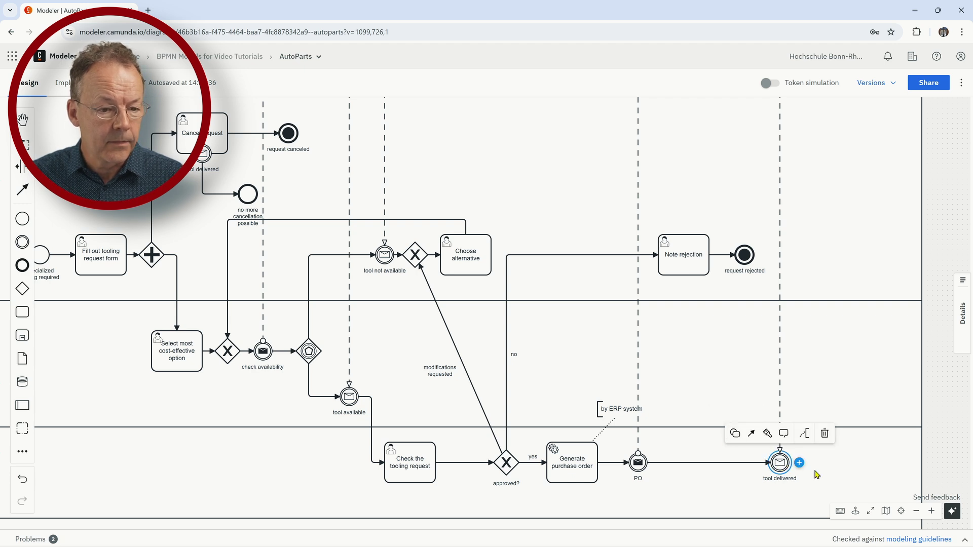
{"action": "mouse_move", "coordinate": [799, 462]}
{"action": "left_click", "coordinate": [832, 463]}
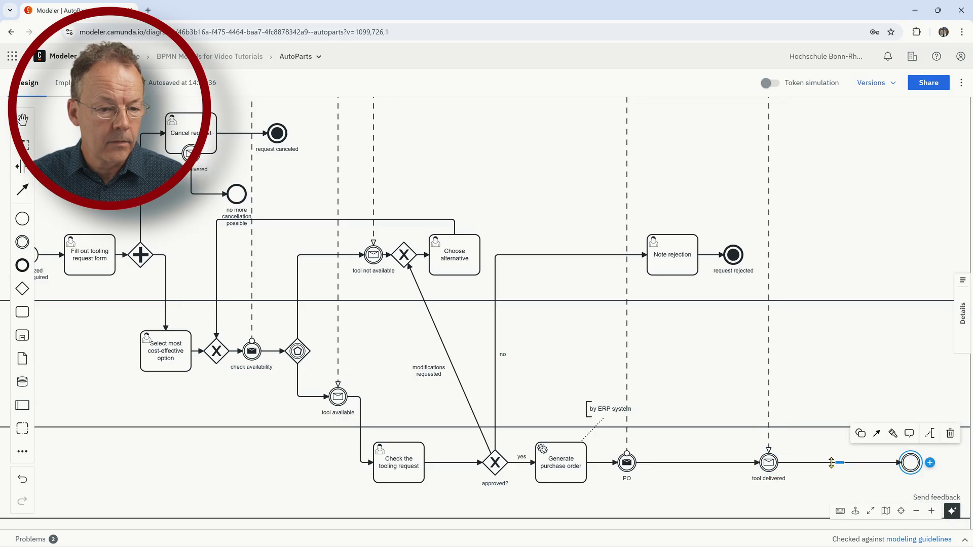
{"action": "left_click_drag", "start_coordinate": [910, 463], "coordinate": [846, 464]}
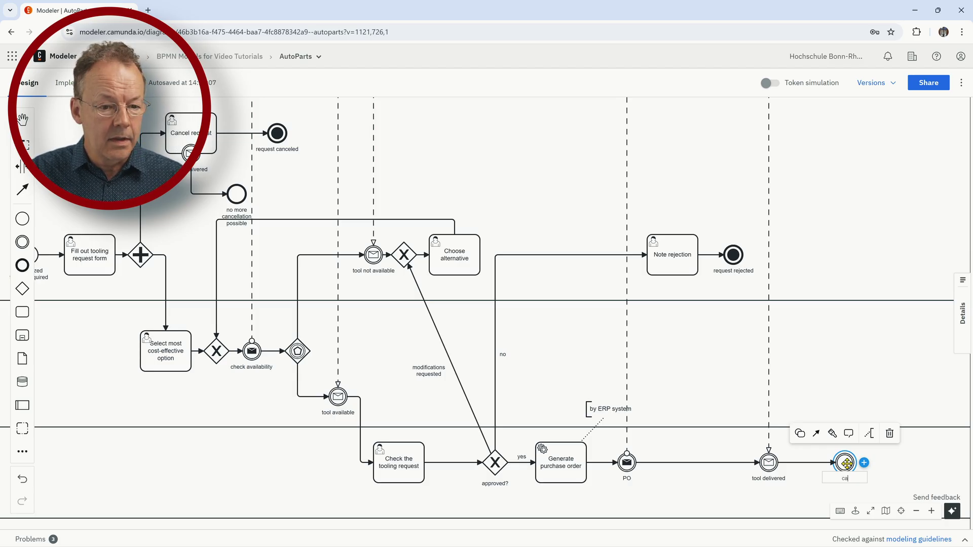
{"action": "type", "text": "cancel stopped"}
{"action": "key", "text": "Return"}
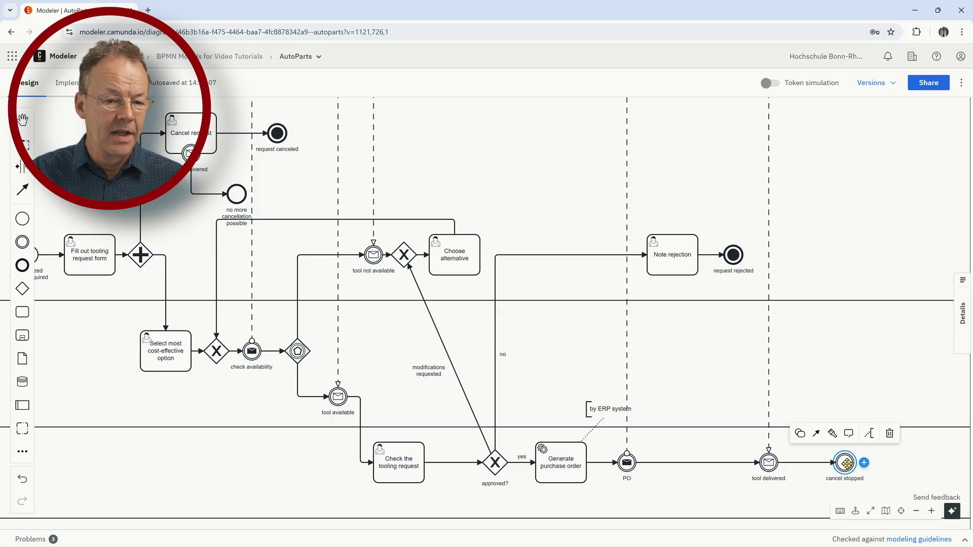
- Change the "cancel stopped" event after "tool delivered" into a message intermediate throw event
{"action": "left_click", "coordinate": [832, 433]}
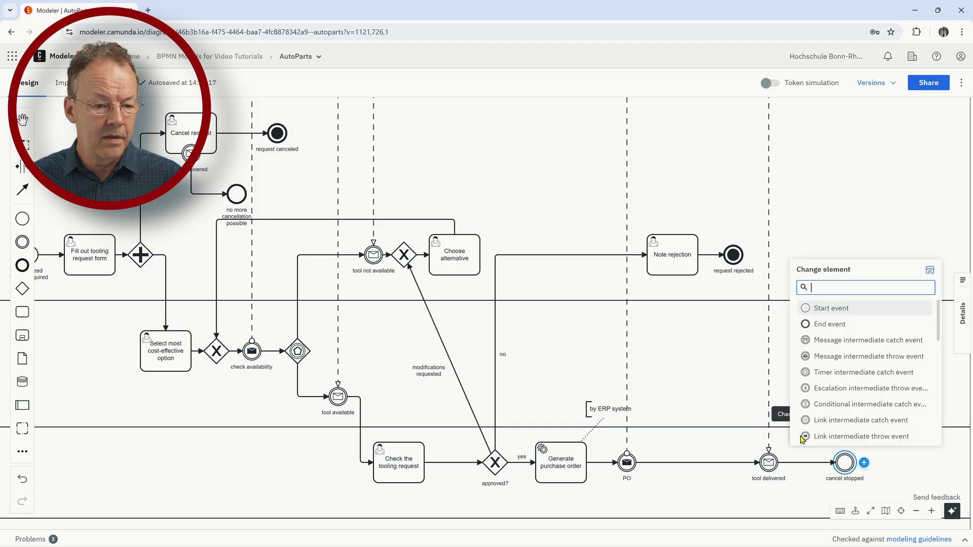
{"action": "left_click", "coordinate": [830, 357]}
{"action": "left_click", "coordinate": [652, 389]}
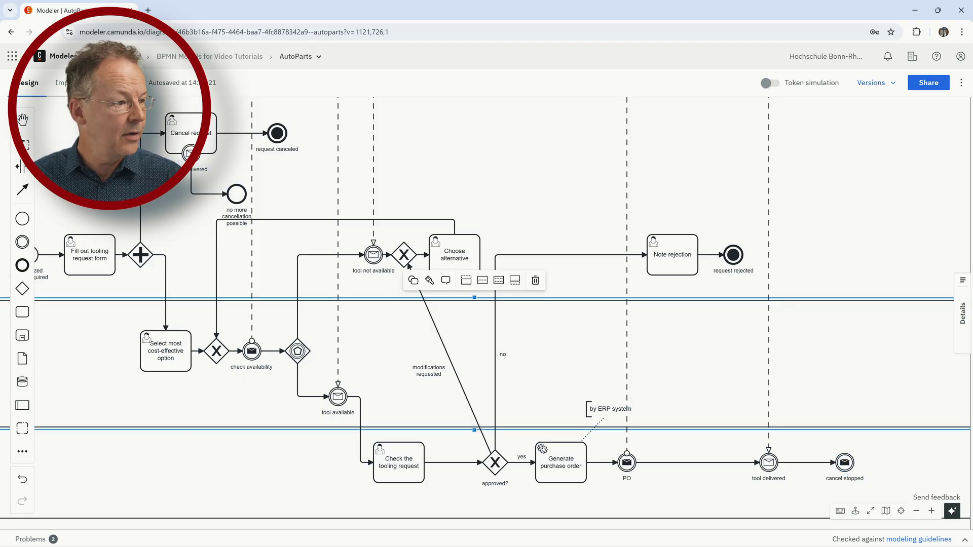
- Rename the boundary event on the "Cancel request" task as "cancel stopped" and move its label beside the outgoing flow
{"action": "double_click", "coordinate": [193, 171]}
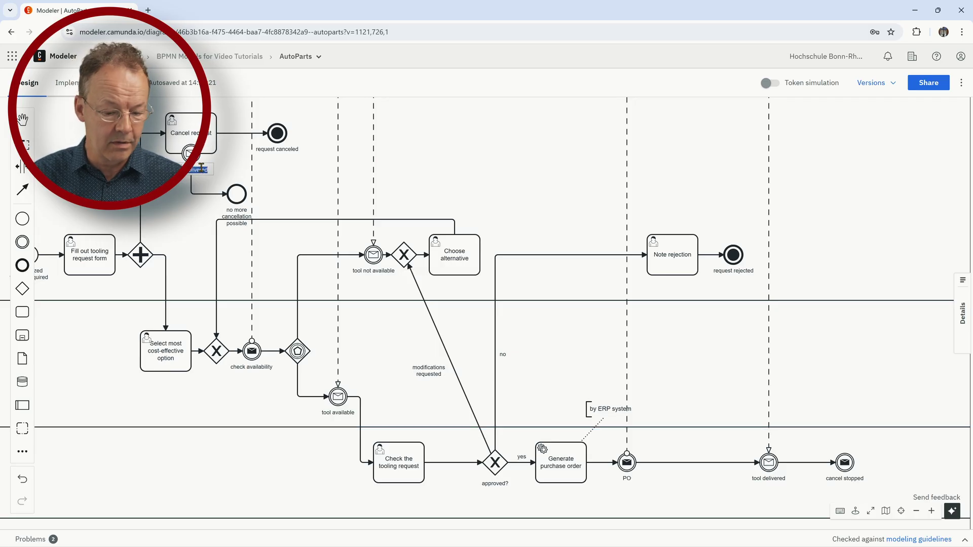
{"action": "type", "text": "ca"}
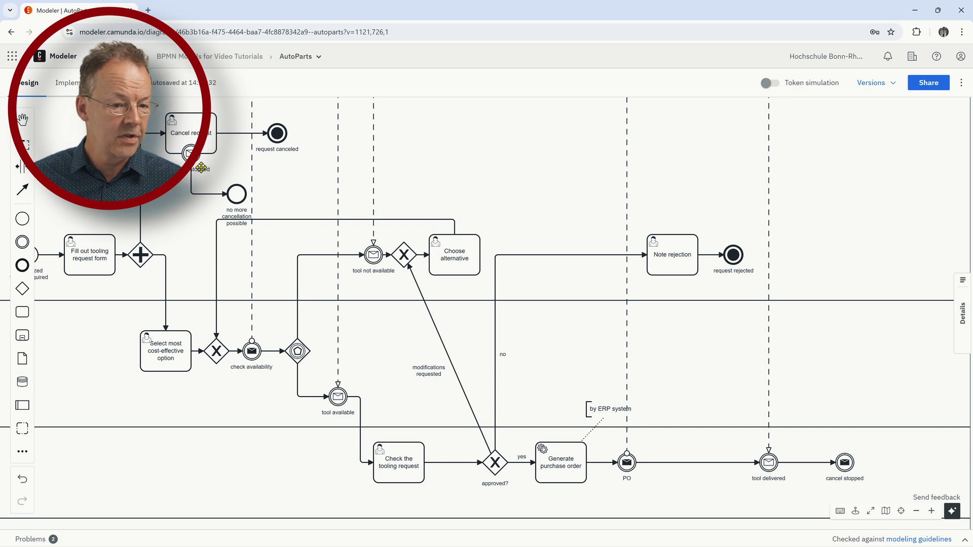
{"action": "left_click_drag", "start_coordinate": [199, 173], "coordinate": [224, 172]}
{"action": "left_click", "coordinate": [570, 236]}
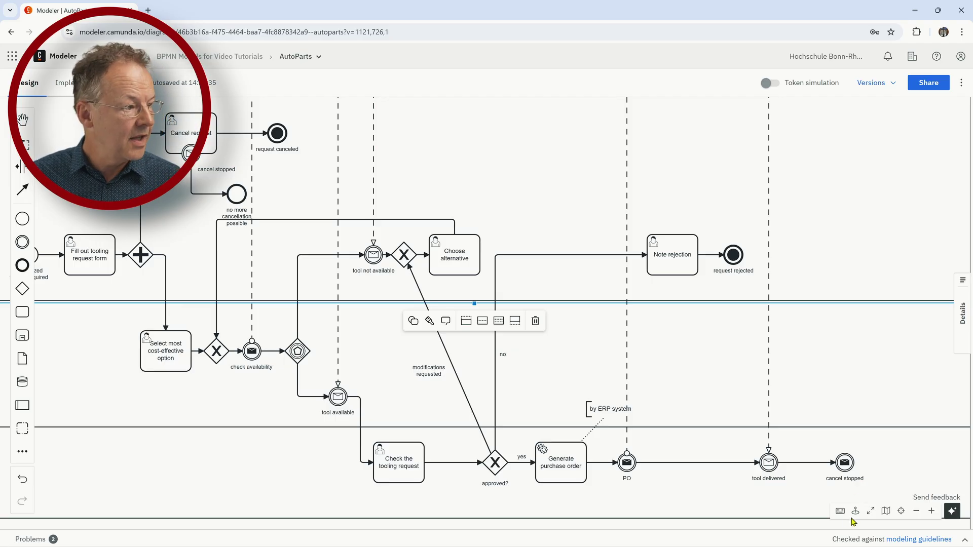
- Append a task named "Inspect tool" to the "cancel stopped" throw event
{"action": "scroll", "coordinate": [752, 401], "scroll_direction": "up", "scroll_amount": 4}
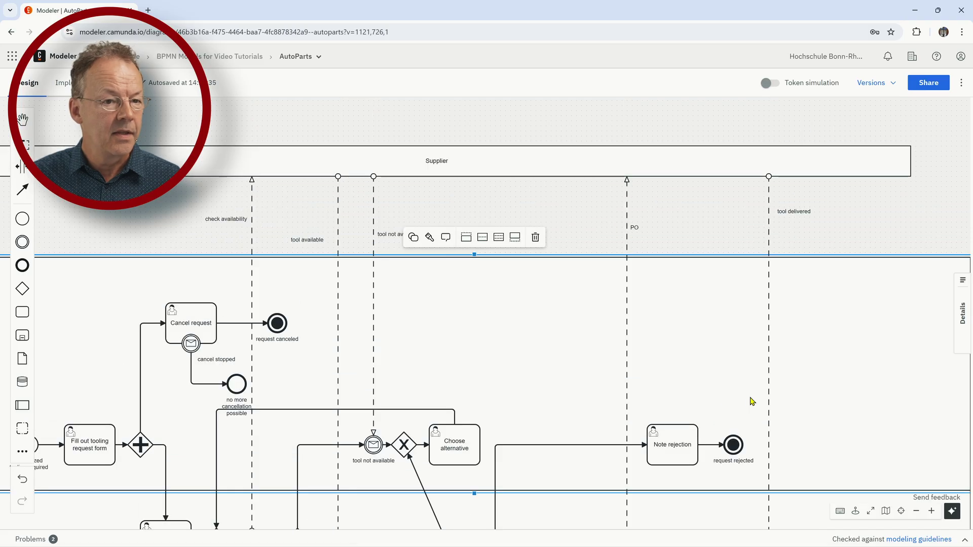
{"action": "scroll", "coordinate": [753, 401], "scroll_direction": "down", "scroll_amount": 5}
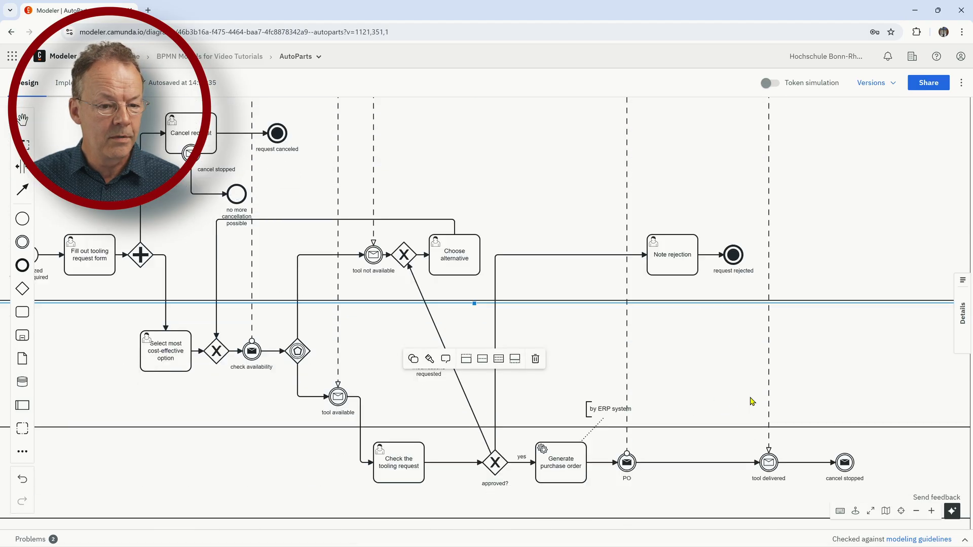
{"action": "left_click", "coordinate": [846, 387]}
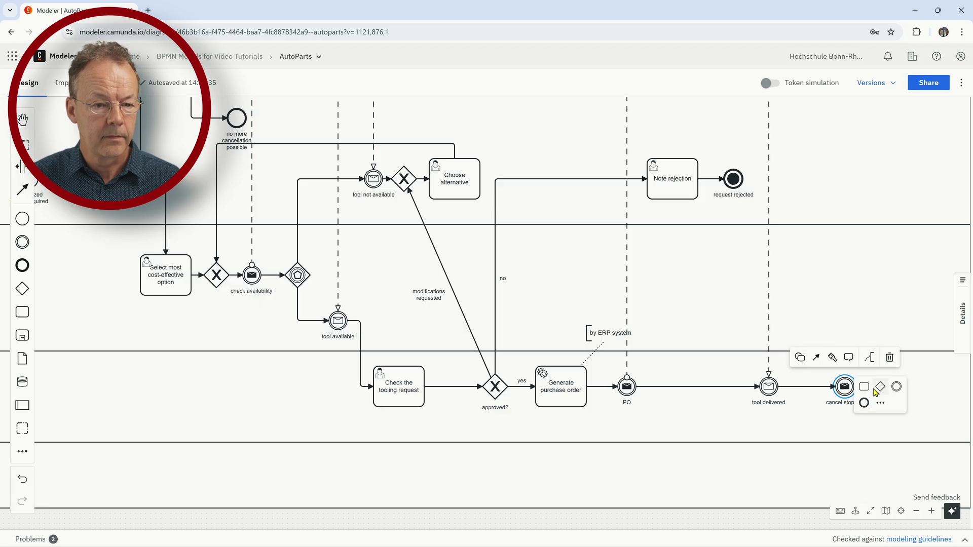
{"action": "left_click", "coordinate": [868, 393]}
{"action": "type", "text": "Inspect tool"}
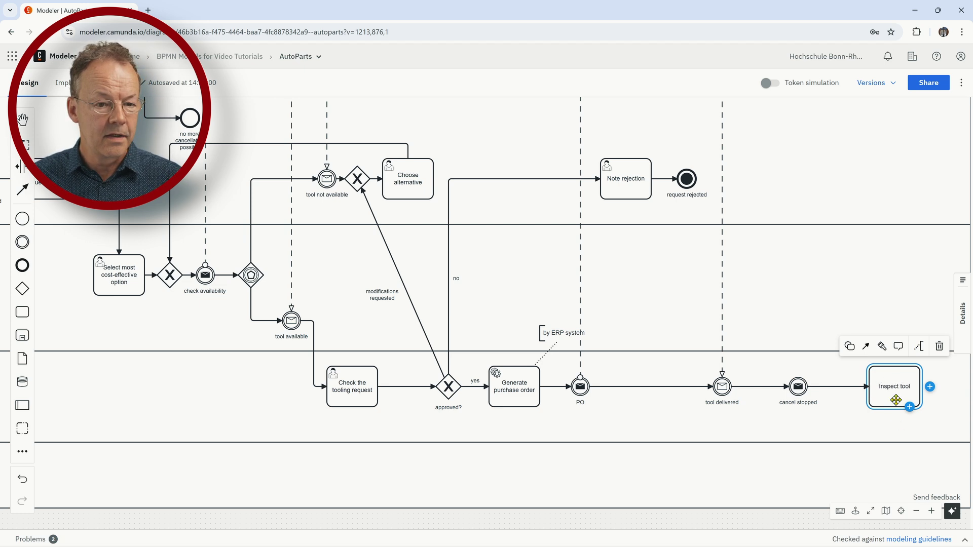
- Make "Inspect tool" a user task and move it into the "Note rejection" lane, straight above the "cancel stopped" event
{"action": "left_click", "coordinate": [849, 349]}
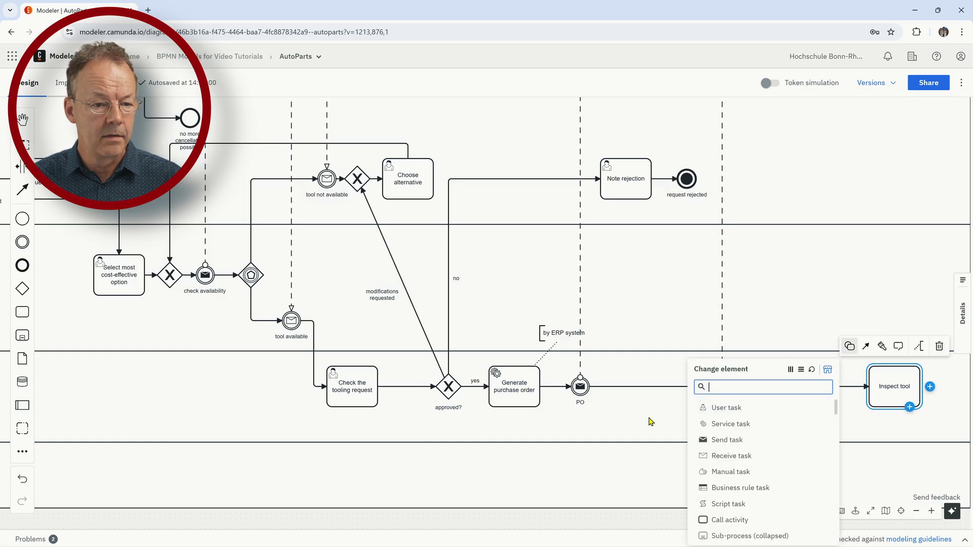
{"action": "left_click", "coordinate": [719, 408]}
{"action": "left_click", "coordinate": [863, 428]}
{"action": "left_click_drag", "start_coordinate": [892, 400], "coordinate": [836, 177]}
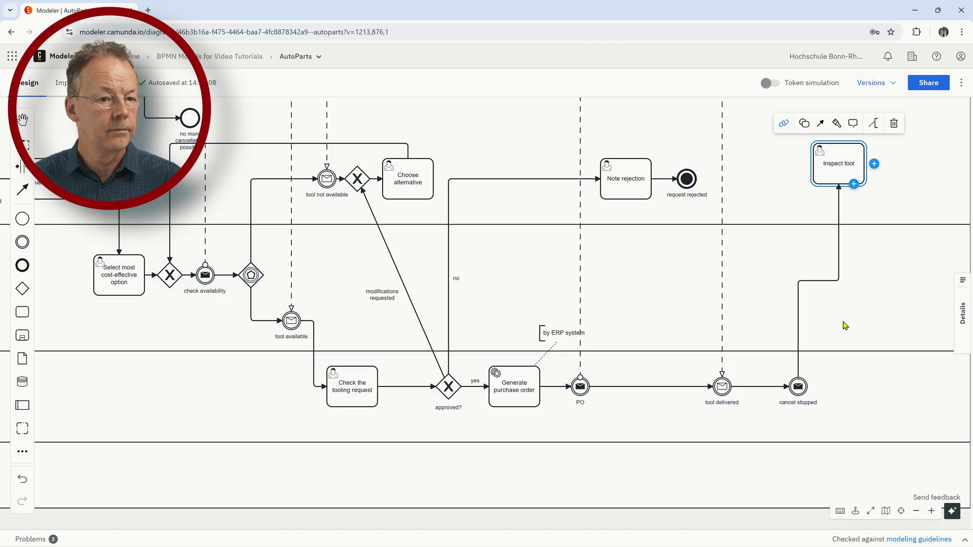
{"action": "scroll", "coordinate": [886, 400], "scroll_direction": "up", "scroll_amount": 2}
{"action": "left_click_drag", "start_coordinate": [822, 249], "coordinate": [802, 232]}
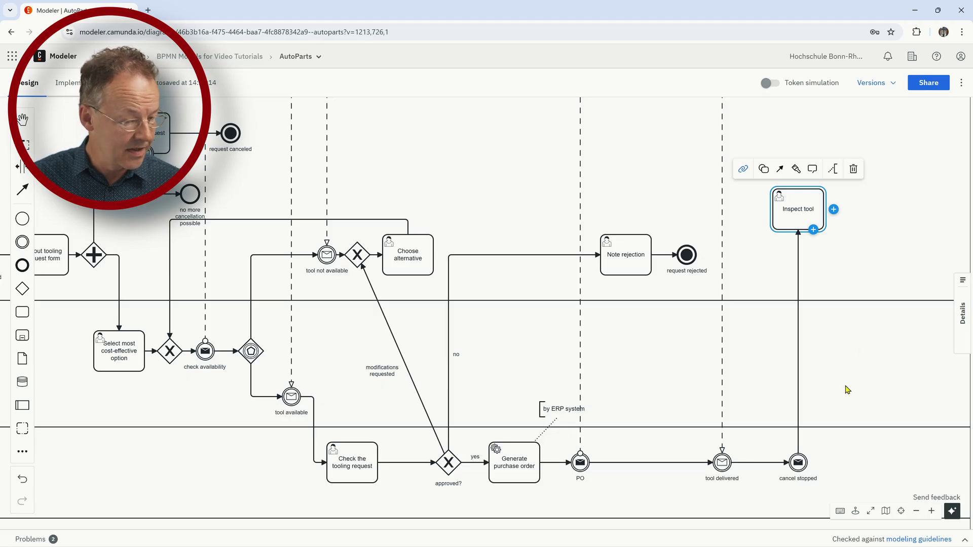
- Append an exclusive gateway to the "Inspect tool" task and label it "compliant?"
{"action": "left_click", "coordinate": [833, 210]}
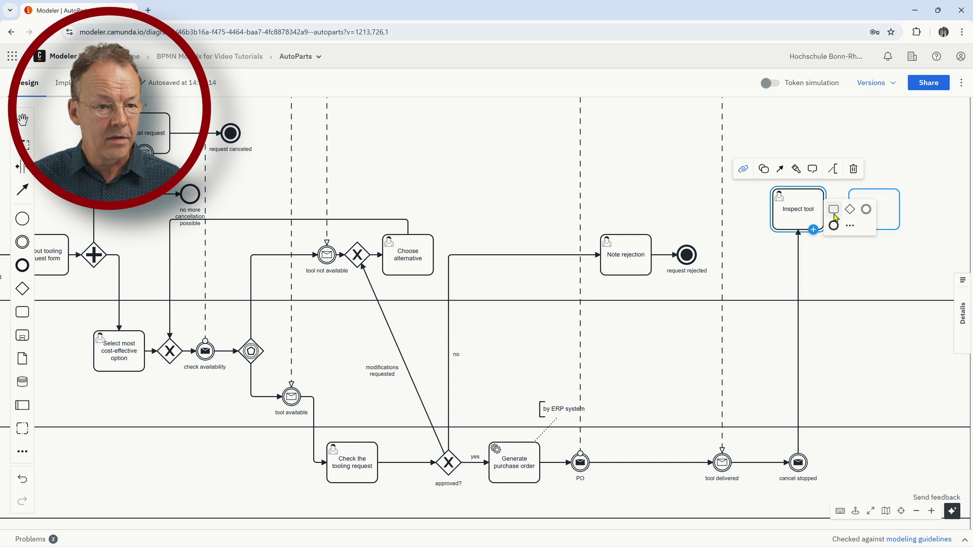
{"action": "left_click", "coordinate": [850, 211]}
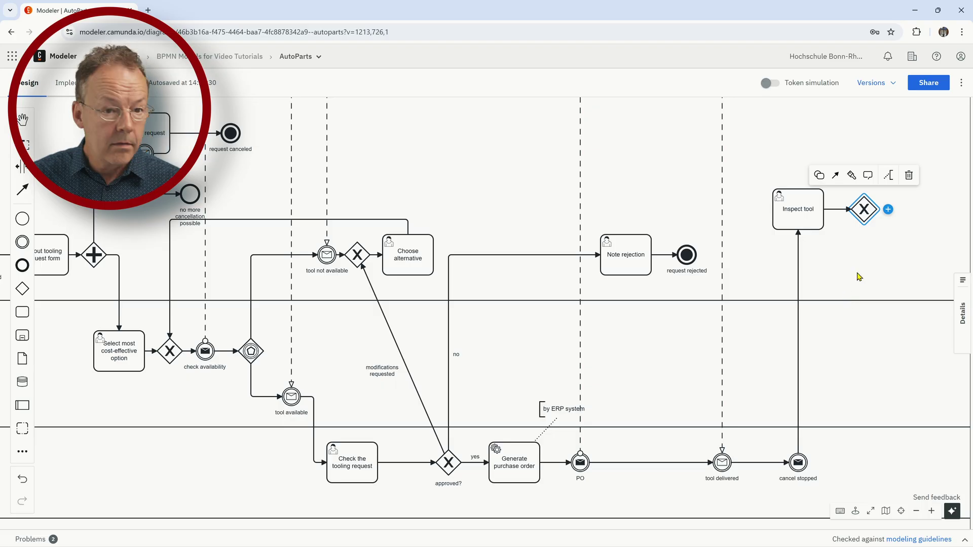
{"action": "double_click", "coordinate": [866, 210]}
{"action": "type", "text": "compliant"}
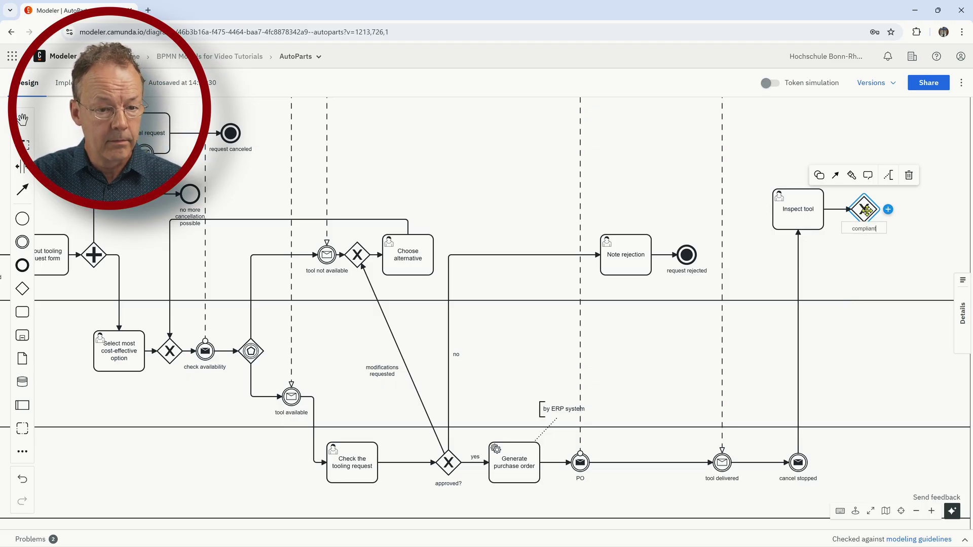
{"action": "type", "text": "?"}
{"action": "key", "text": "Return"}
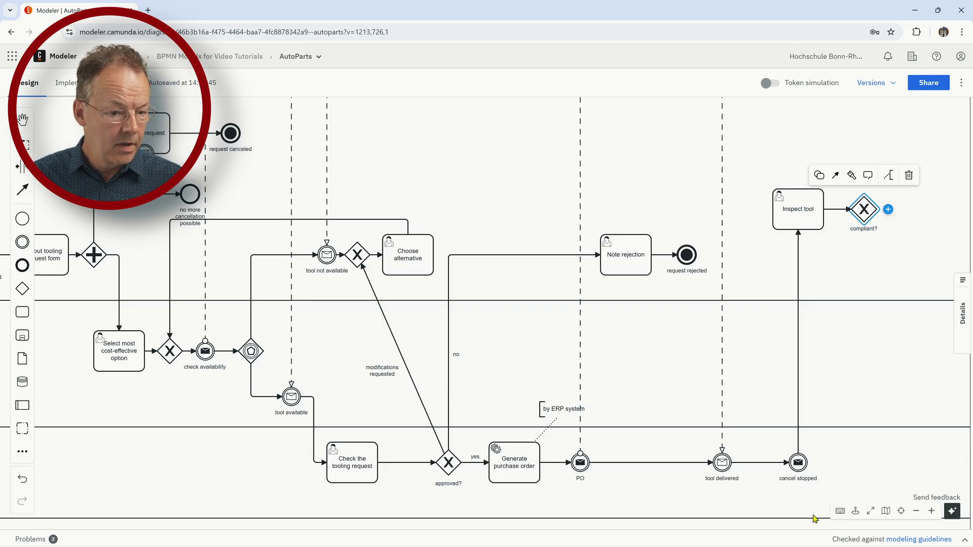
- Widen the process pool beyond the "compliant?" gateway and extend the Supplier pool to the same right edge
{"action": "left_click_drag", "start_coordinate": [856, 386], "coordinate": [728, 386]}
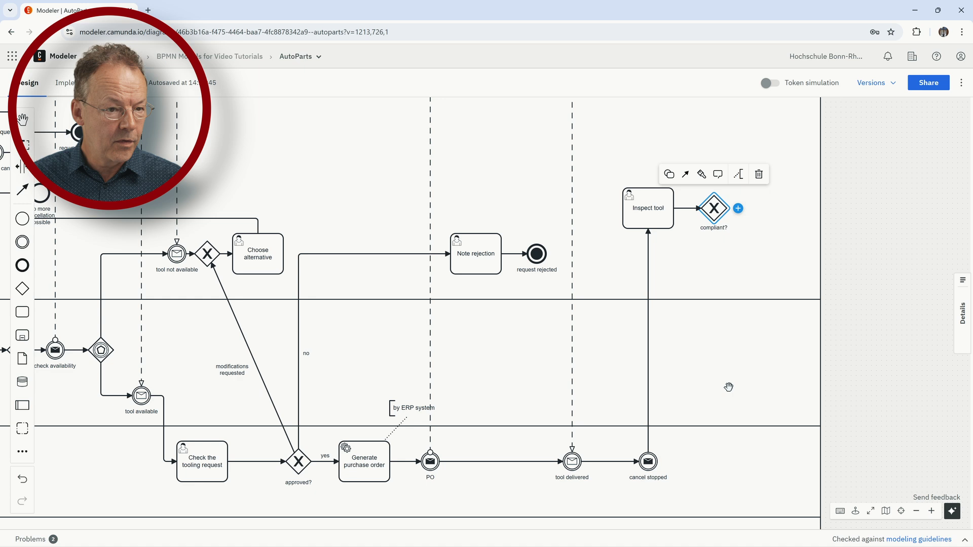
{"action": "left_click", "coordinate": [821, 383]}
{"action": "left_click_drag", "start_coordinate": [824, 366], "coordinate": [905, 362]}
{"action": "scroll", "coordinate": [808, 253], "scroll_direction": "up", "scroll_amount": 3}
{"action": "scroll", "coordinate": [808, 254], "scroll_direction": "up", "scroll_amount": 1}
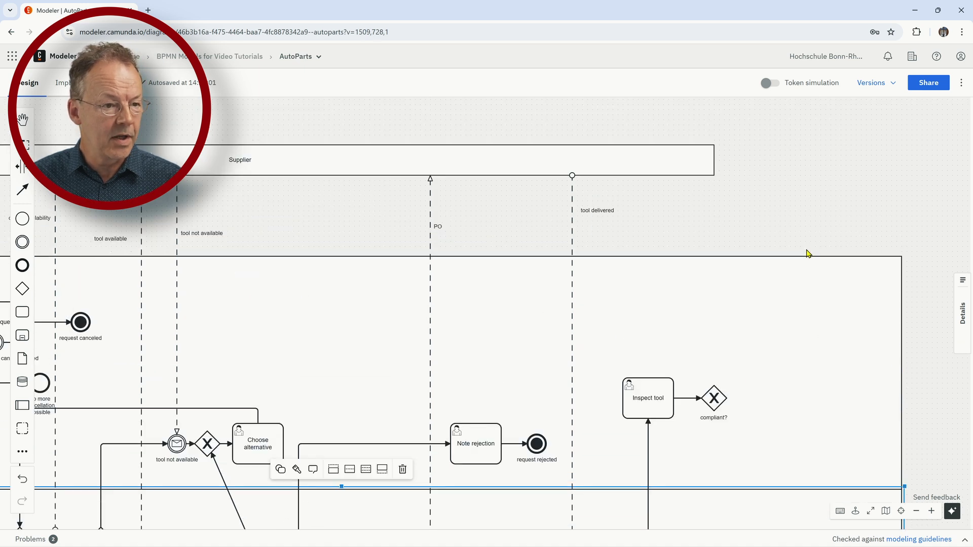
{"action": "left_click", "coordinate": [691, 163]}
{"action": "left_click_drag", "start_coordinate": [717, 159], "coordinate": [905, 159]}
{"action": "left_click", "coordinate": [771, 358]}
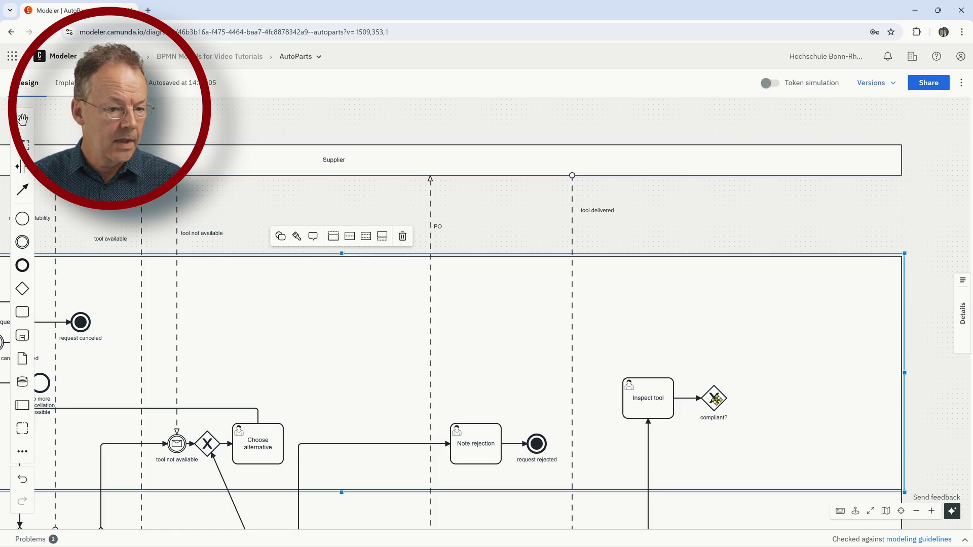
- Append a task named "Inform supplier about rejection" to the "compliant?" gateway
{"action": "left_click", "coordinate": [714, 399]}
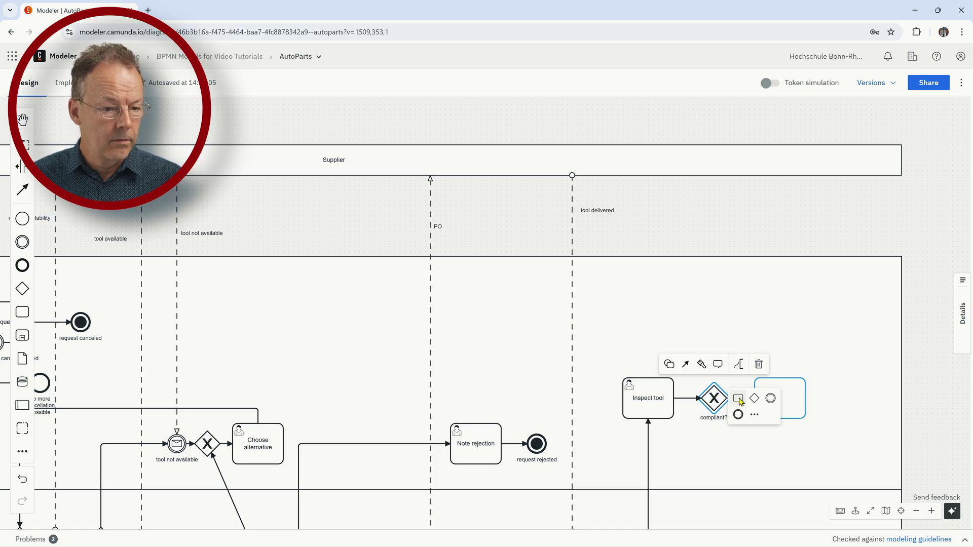
{"action": "left_click", "coordinate": [739, 399]}
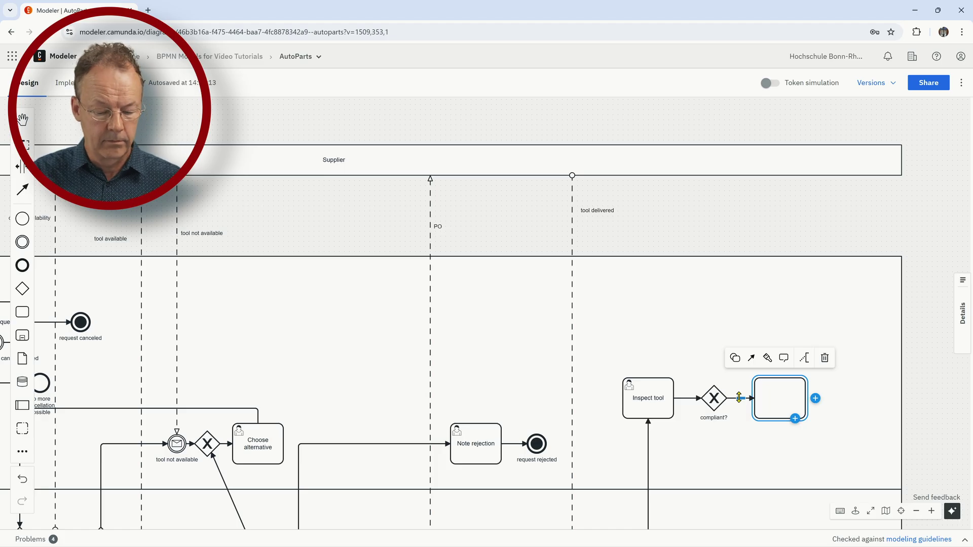
{"action": "type", "text": "Inform"}
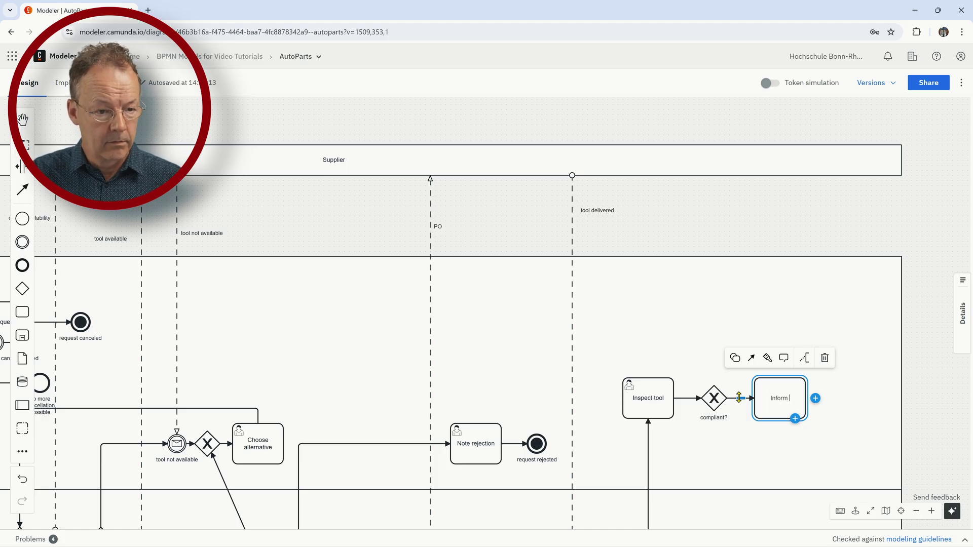
{"action": "type", "text": " supplier about"}
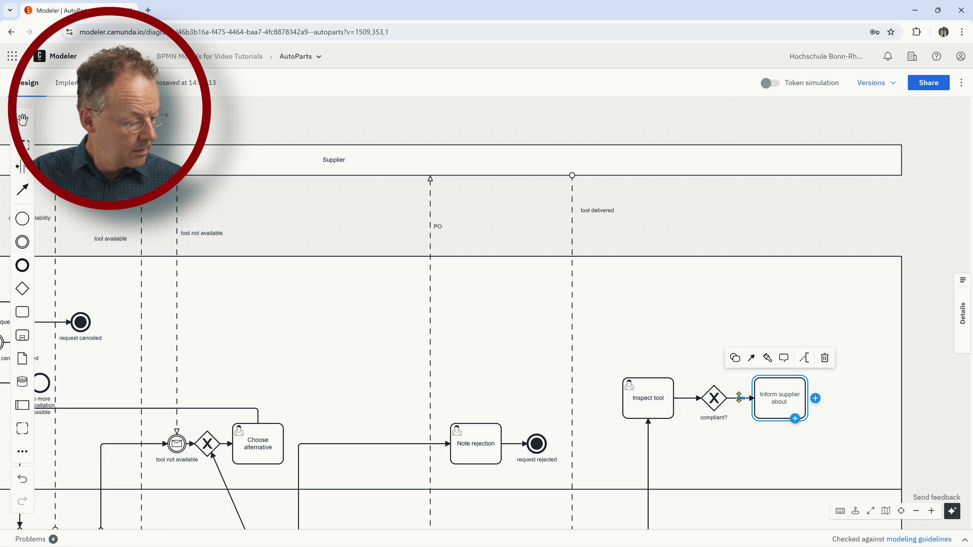
{"action": "type", "text": " reje"}
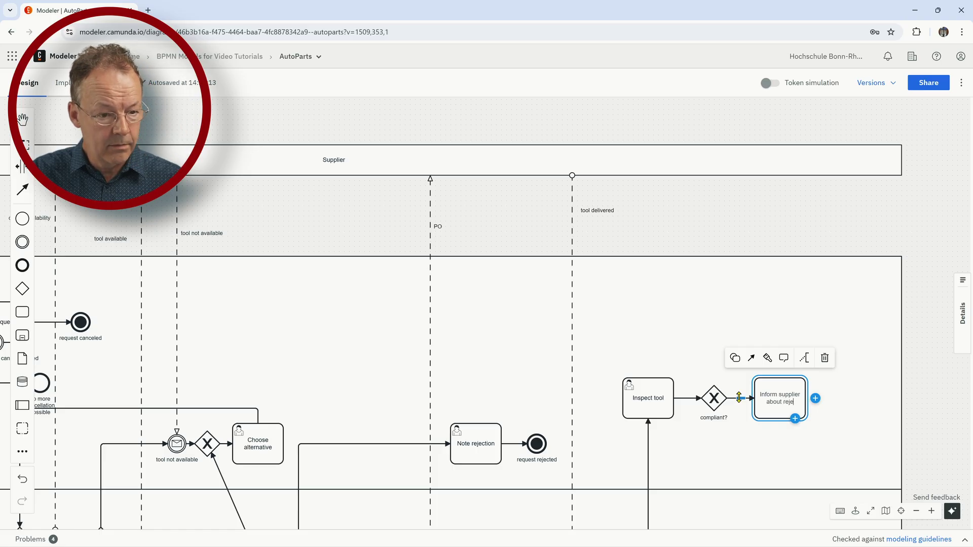
{"action": "type", "text": "ction"}
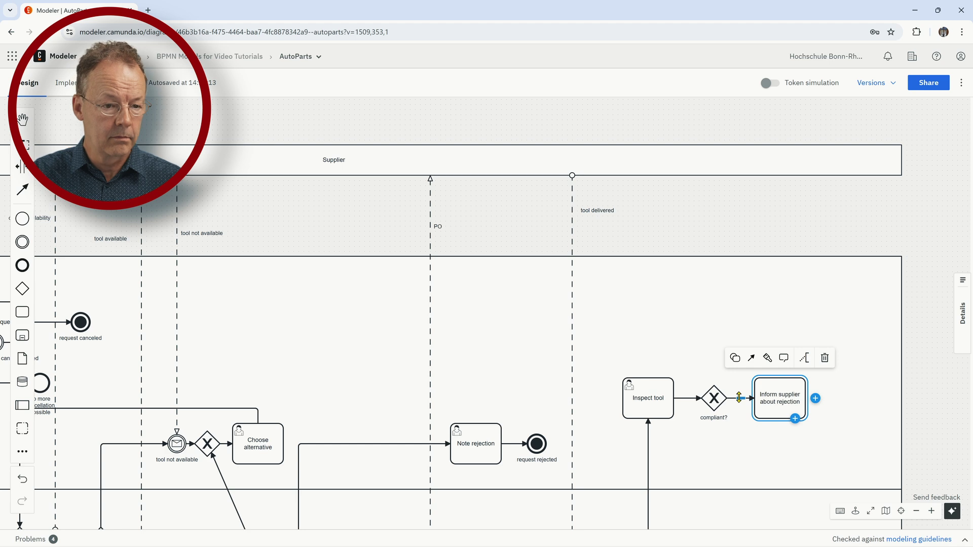
- Connect "Inform supplier about rejection" to the Supplier pool with a message flow labelled "reject", placing the label between the pools
{"action": "left_click", "coordinate": [751, 358]}
{"action": "left_click", "coordinate": [783, 169]}
{"action": "double_click", "coordinate": [780, 218]}
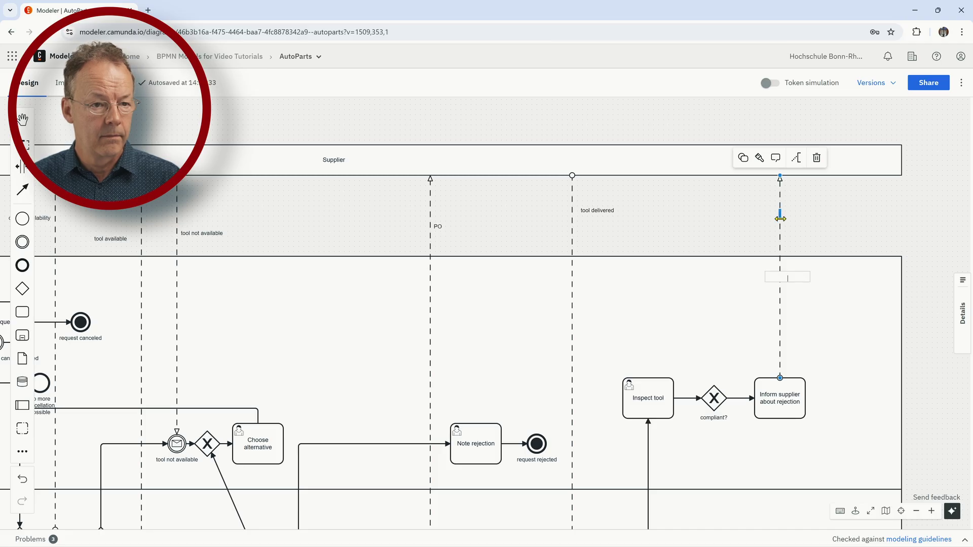
{"action": "type", "text": "reject"}
{"action": "key", "text": "Return"}
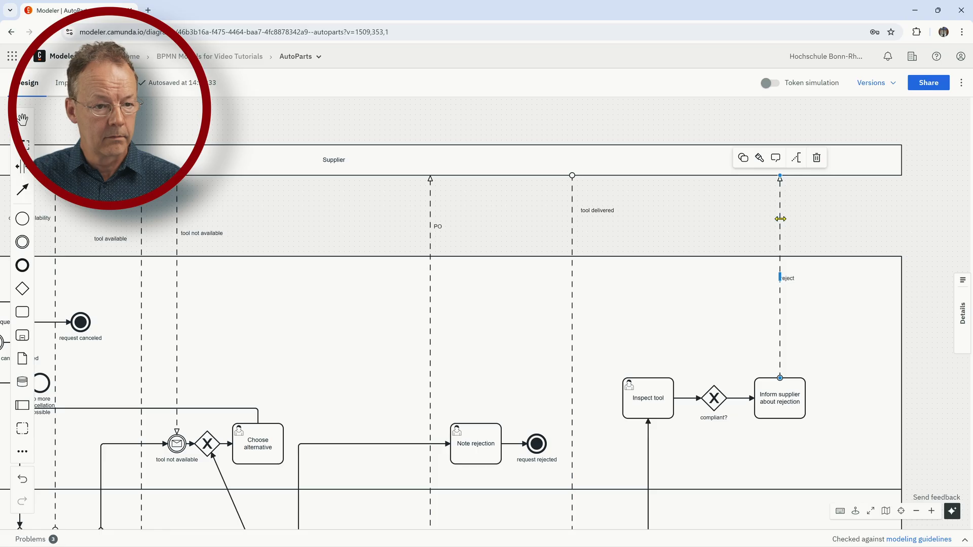
{"action": "left_click", "coordinate": [788, 278]}
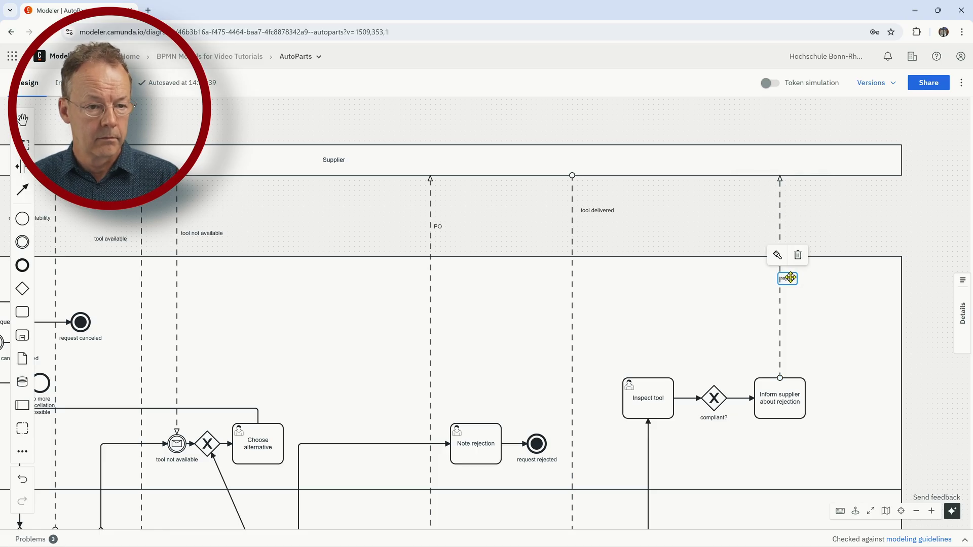
{"action": "left_click_drag", "start_coordinate": [789, 279], "coordinate": [803, 218]}
{"action": "left_click", "coordinate": [822, 315]}
- Append an end event labelled "tool rejected" to the "Inform supplier about rejection" task
{"action": "left_click", "coordinate": [774, 394]}
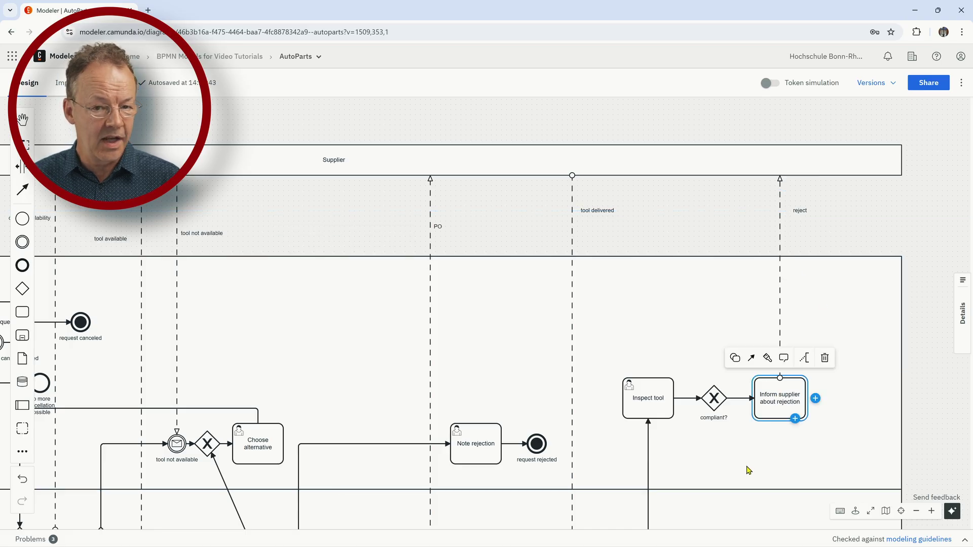
{"action": "left_click", "coordinate": [817, 400]}
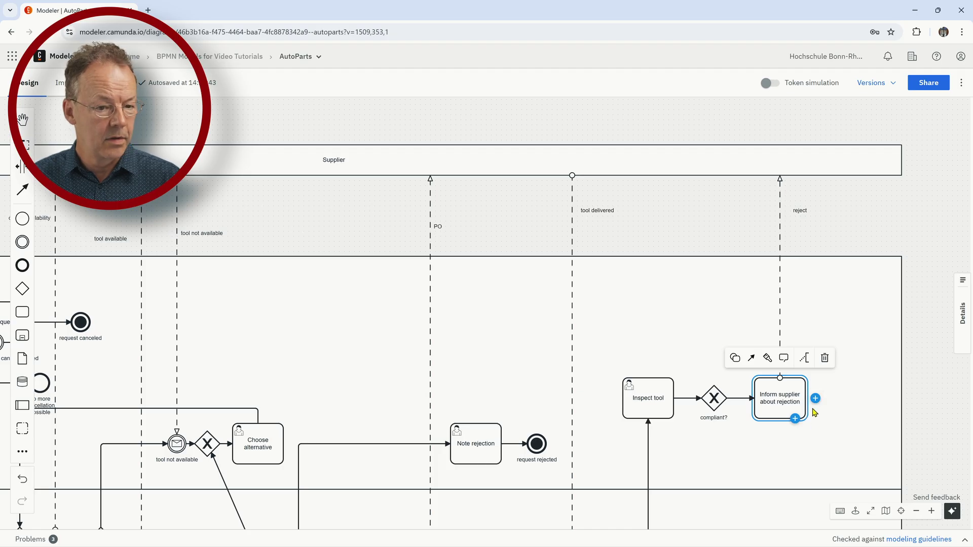
{"action": "left_click", "coordinate": [817, 418]}
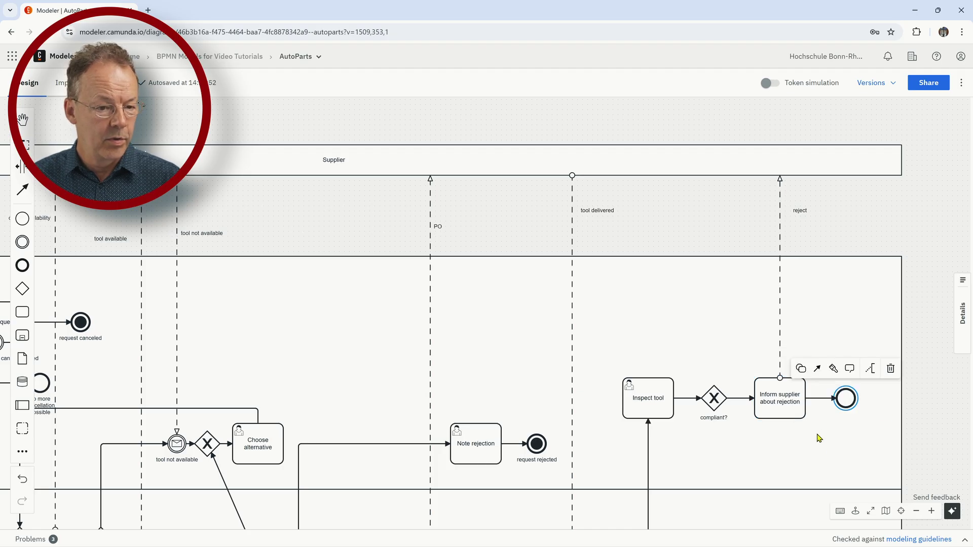
{"action": "double_click", "coordinate": [843, 399]}
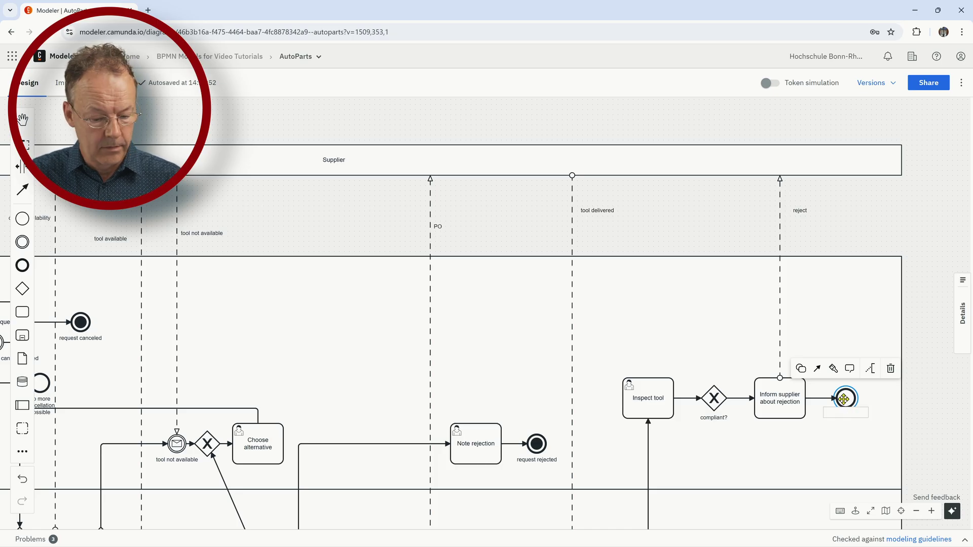
{"action": "type", "text": "tool rejected"}
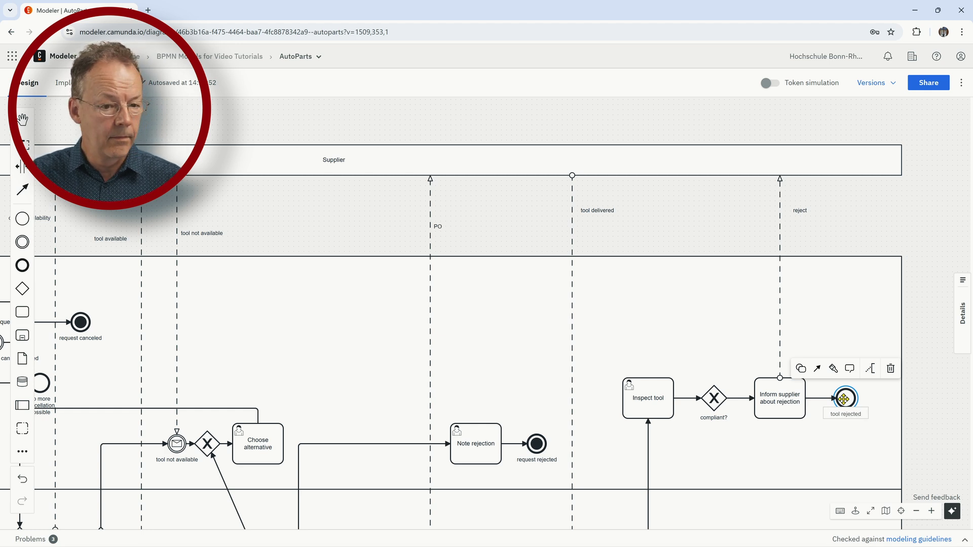
{"action": "key", "text": "Return"}
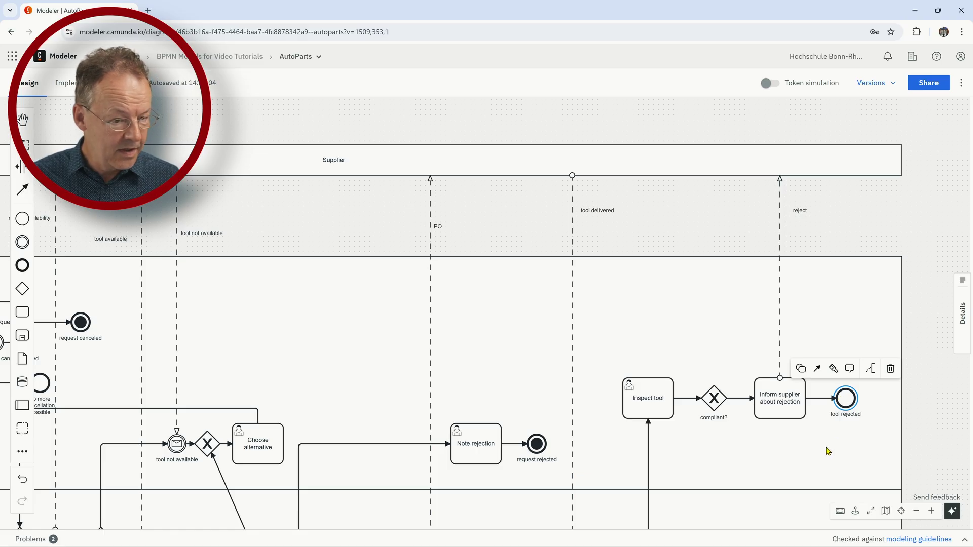
- Label the sequence flow from the "compliant?" gateway to "Inform supplier about rejection" as "no"
{"action": "double_click", "coordinate": [738, 398]}
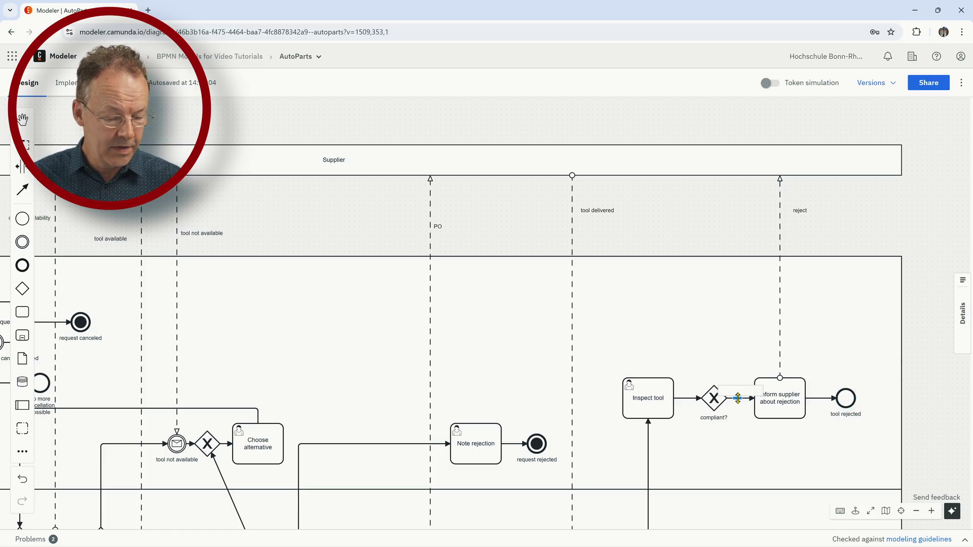
{"action": "type", "text": "n"}
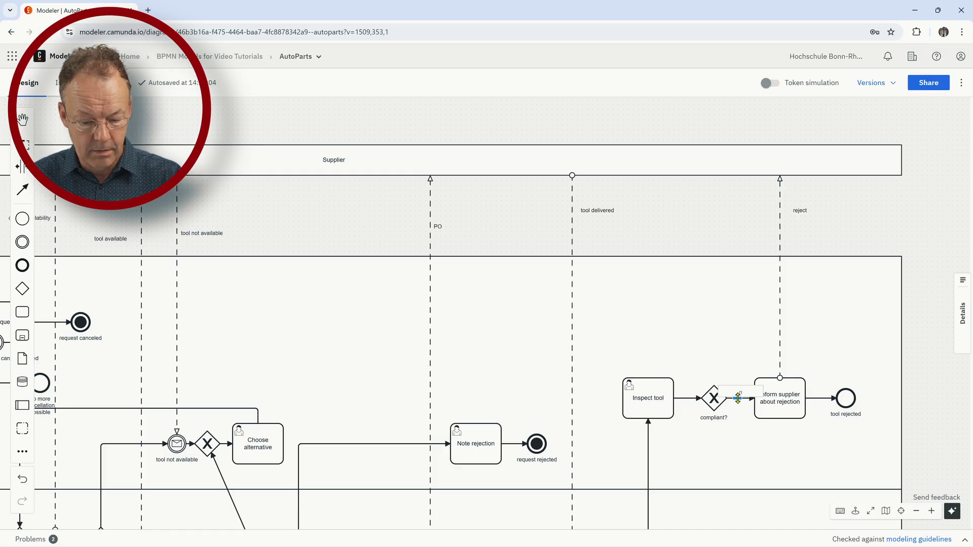
{"action": "type", "text": "o"}
{"action": "key", "text": "Return"}
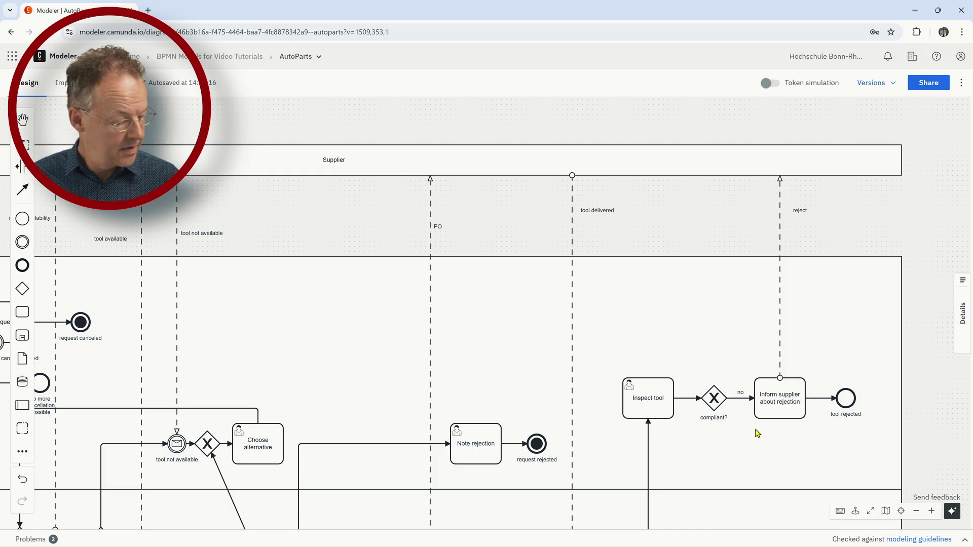
- Widen the process pool well beyond the "tool rejected" end event and extend the Supplier pool to the same right edge
{"action": "scroll", "coordinate": [757, 432], "scroll_direction": "down", "scroll_amount": 1}
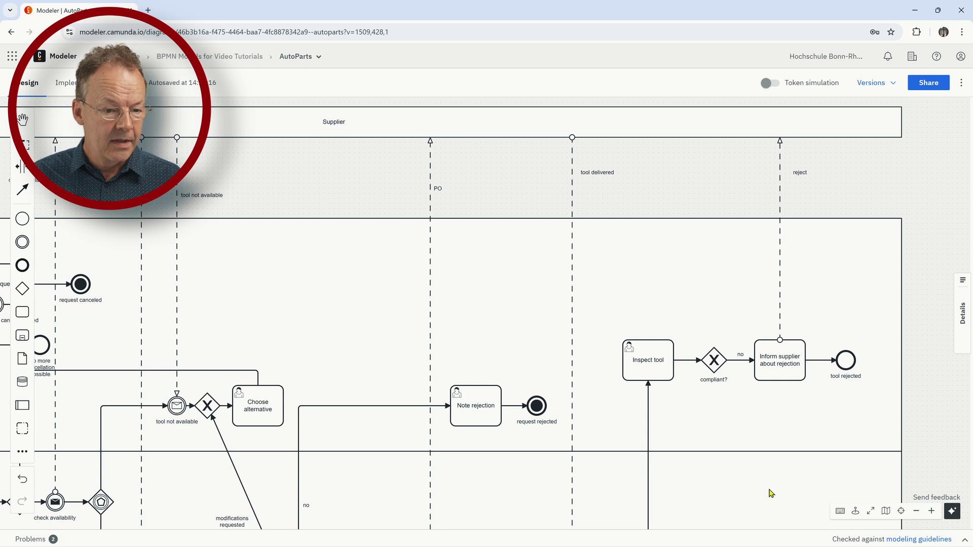
{"action": "left_click_drag", "start_coordinate": [778, 485], "coordinate": [627, 459]}
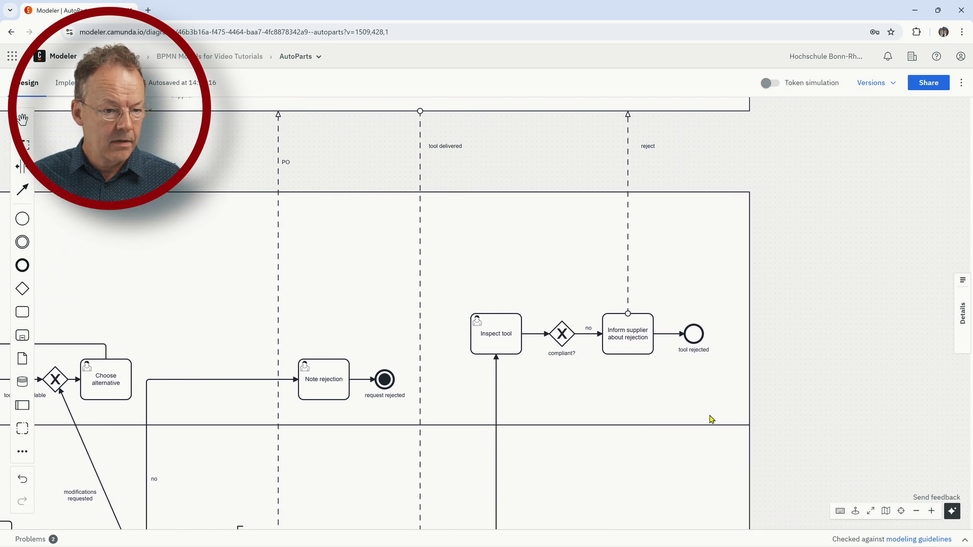
{"action": "left_click", "coordinate": [750, 365]}
{"action": "left_click_drag", "start_coordinate": [753, 312], "coordinate": [934, 304]}
{"action": "scroll", "coordinate": [860, 211], "scroll_direction": "up", "scroll_amount": 3}
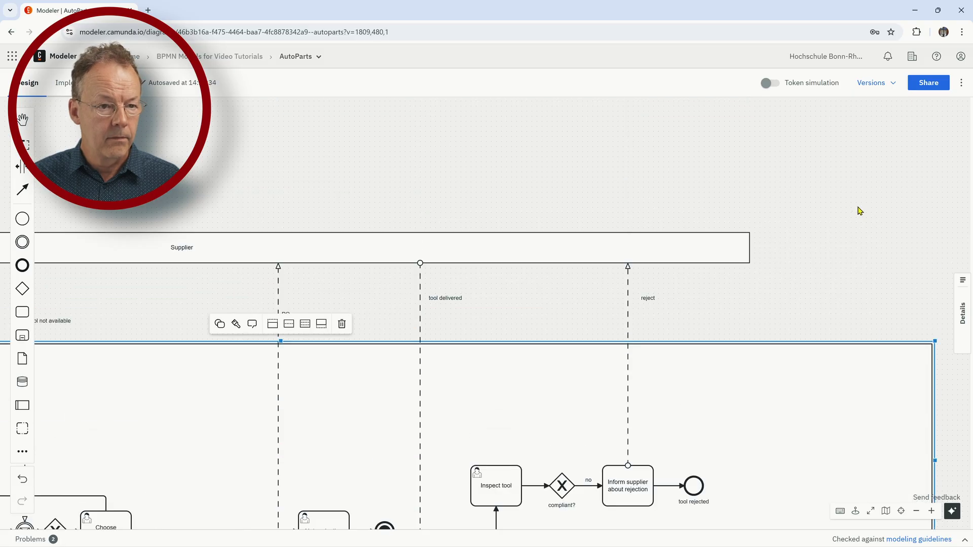
{"action": "left_click", "coordinate": [745, 242]}
{"action": "left_click_drag", "start_coordinate": [751, 244], "coordinate": [928, 252]}
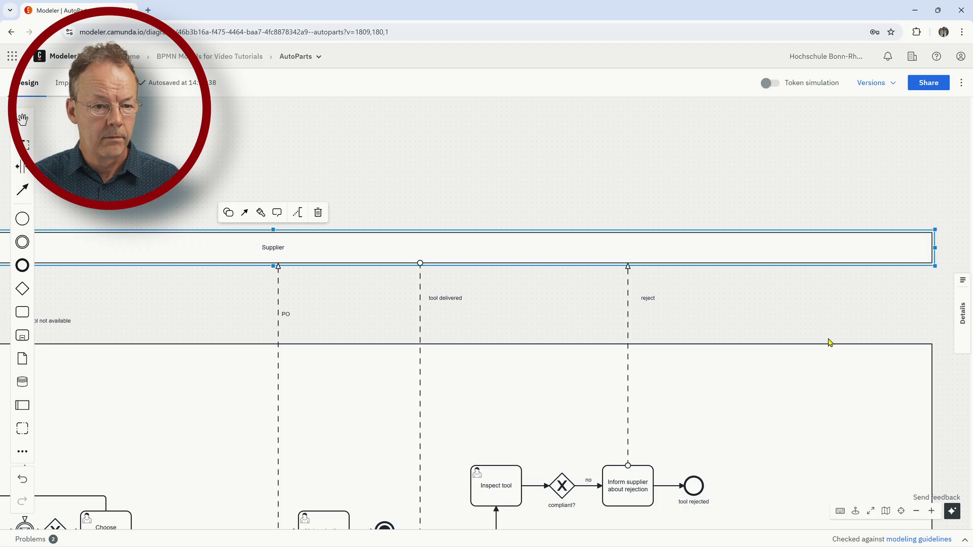
- Append a second branch with an event-based gateway to the "compliant?" gateway, placing it below and beyond the "tool rejected" end event
{"action": "scroll", "coordinate": [810, 355], "scroll_direction": "down", "scroll_amount": 3}
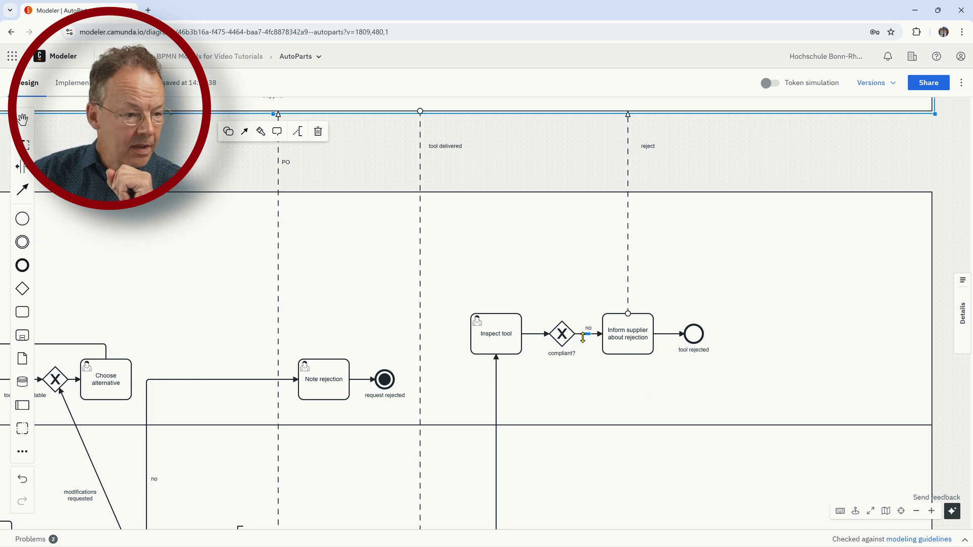
{"action": "left_click", "coordinate": [563, 335]}
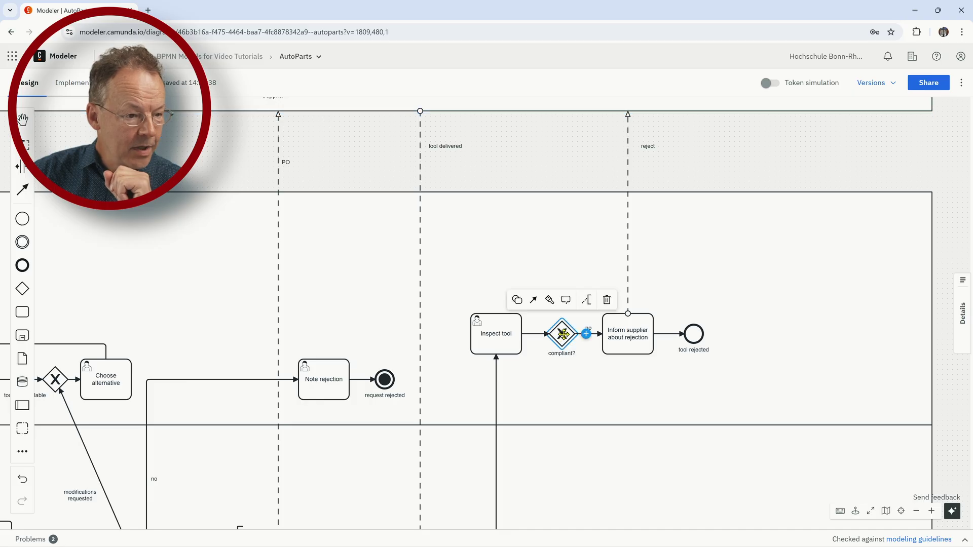
{"action": "left_click", "coordinate": [586, 335]}
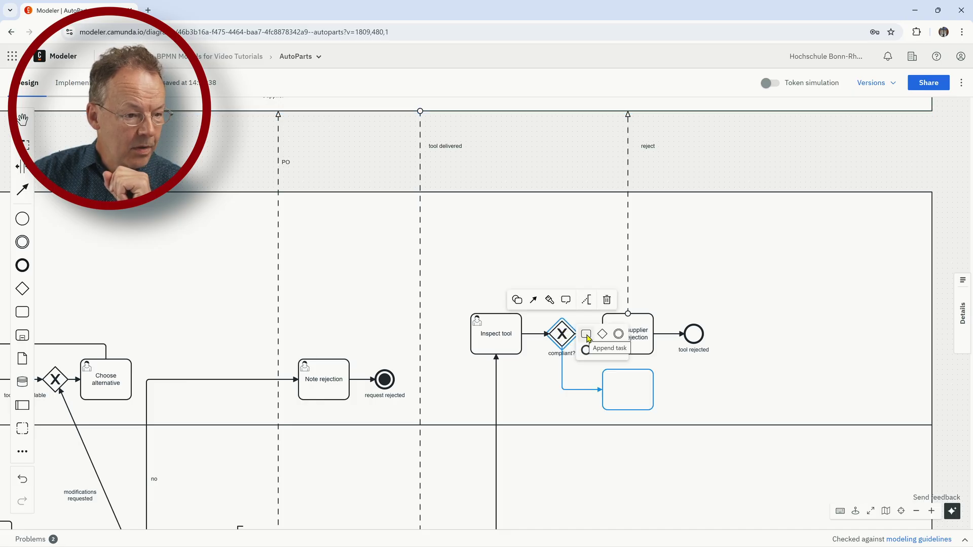
{"action": "left_click", "coordinate": [604, 336]}
{"action": "left_click_drag", "start_coordinate": [620, 395], "coordinate": [770, 393]}
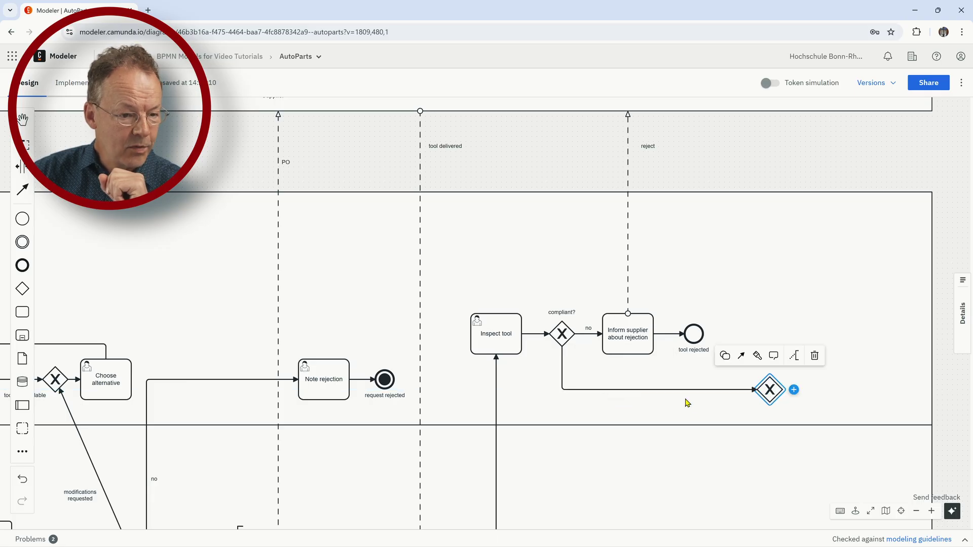
{"action": "left_click", "coordinate": [724, 356]}
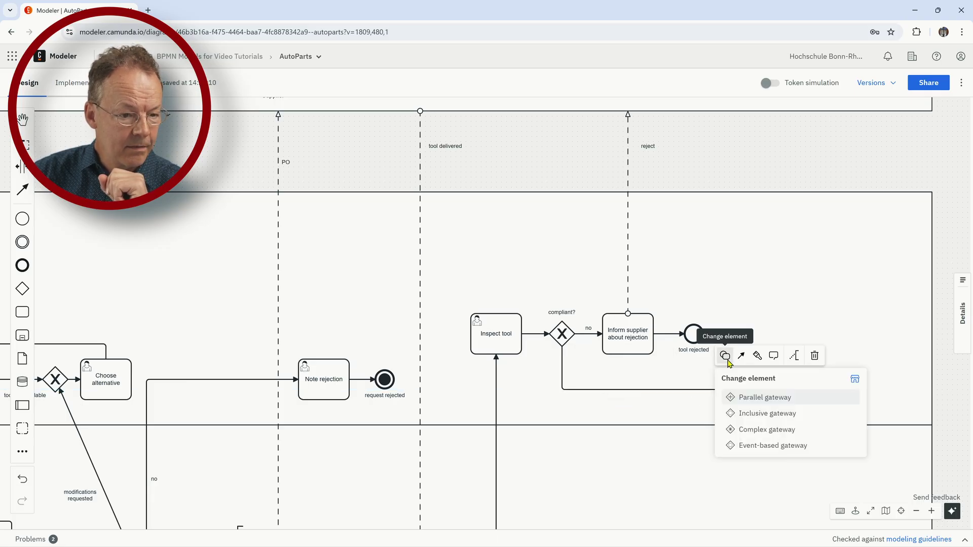
{"action": "left_click", "coordinate": [766, 447]}
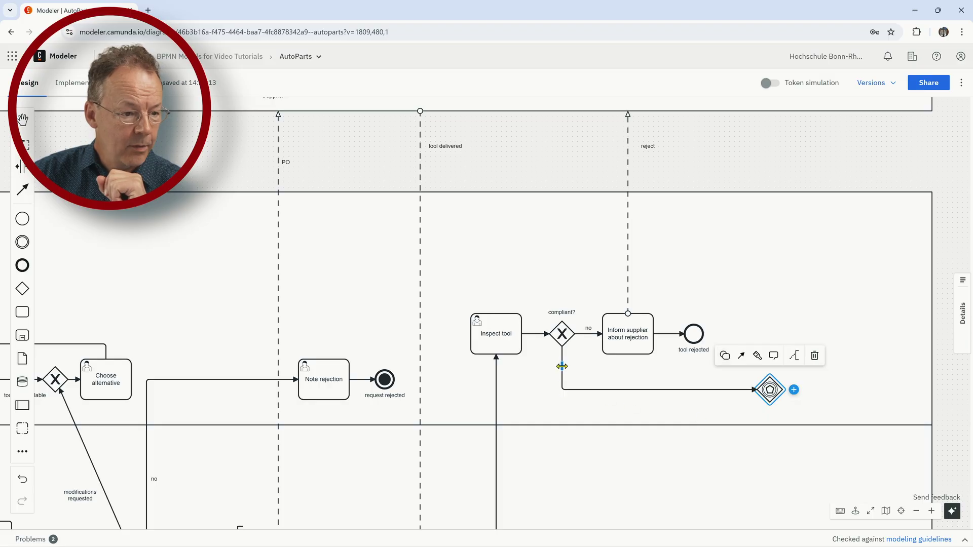
- Label the sequence flow from the "compliant?" gateway to the event-based gateway as "yes"
{"action": "left_click", "coordinate": [562, 366]}
{"action": "double_click", "coordinate": [562, 366]}
{"action": "type", "text": "ye"}
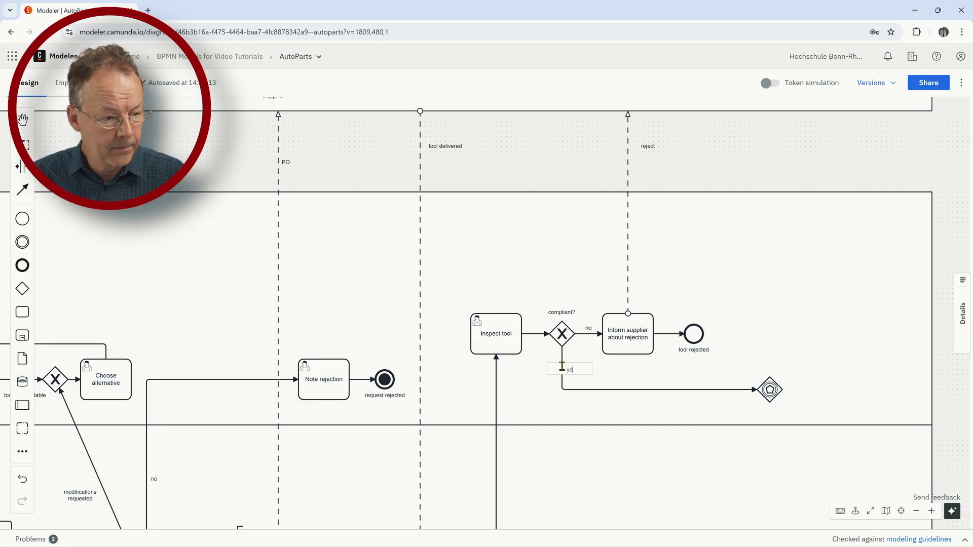
{"action": "type", "text": "s"}
{"action": "key", "text": "Return"}
{"action": "left_click", "coordinate": [752, 324]}
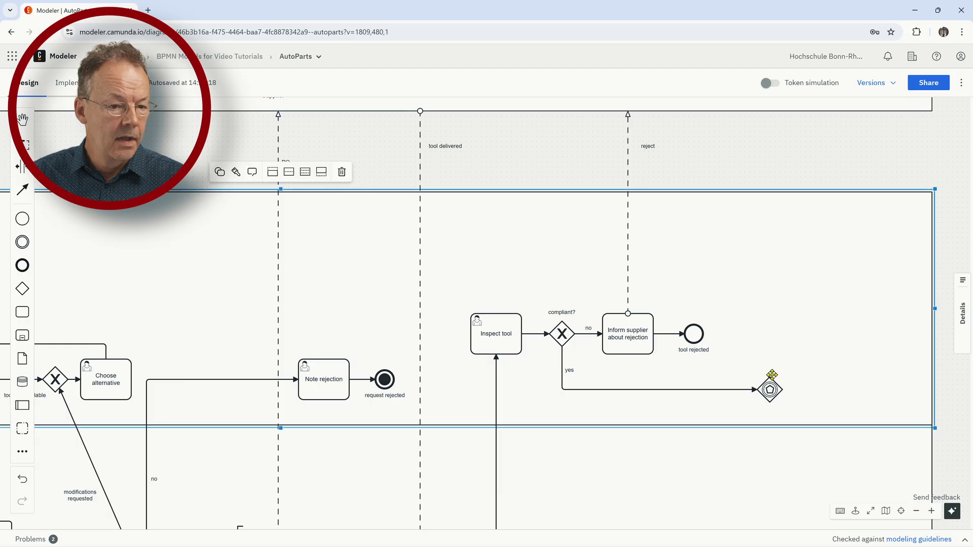
- Append a timer intermediate event labelled "rental period ended" to the event-based gateway and move it level with the "tool rejected" end event
{"action": "left_click", "coordinate": [771, 391]}
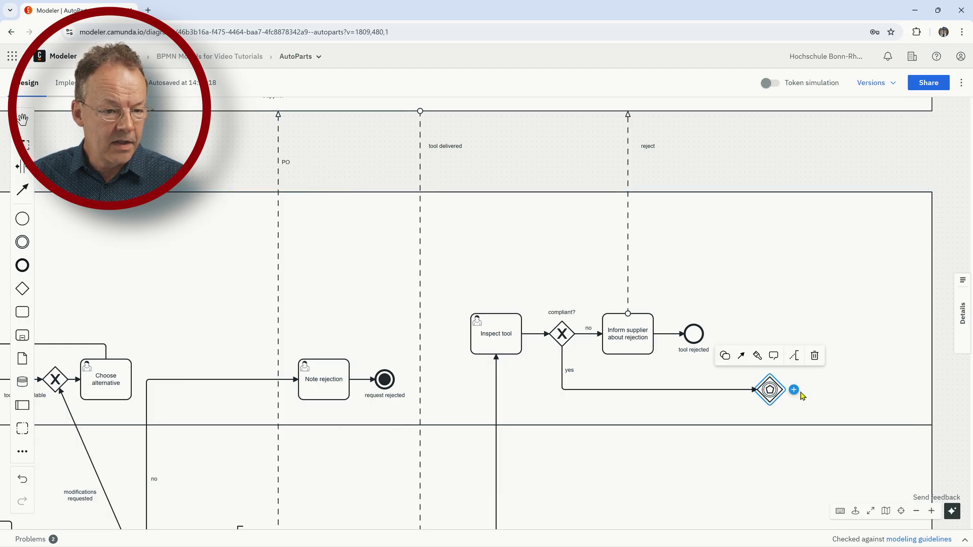
{"action": "mouse_move", "coordinate": [794, 391]}
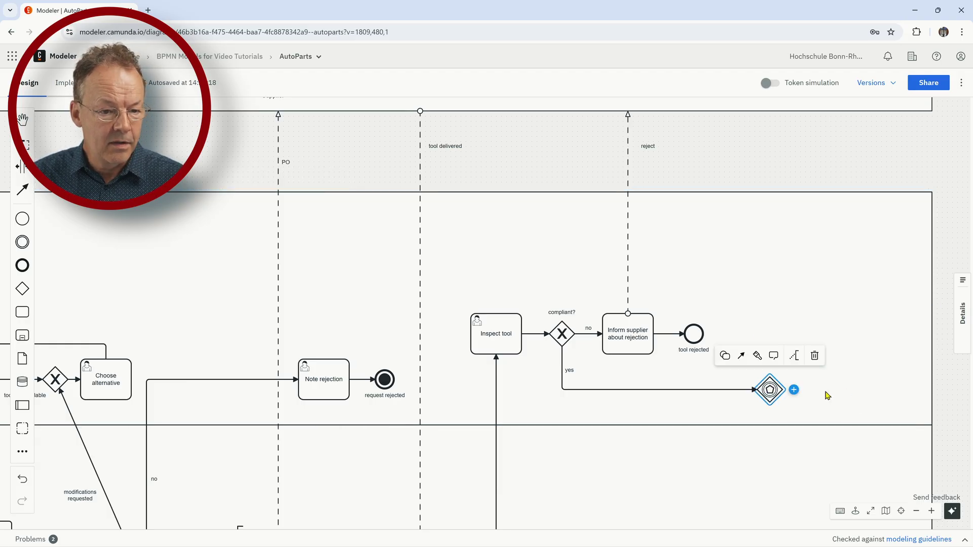
{"action": "left_click", "coordinate": [827, 391]}
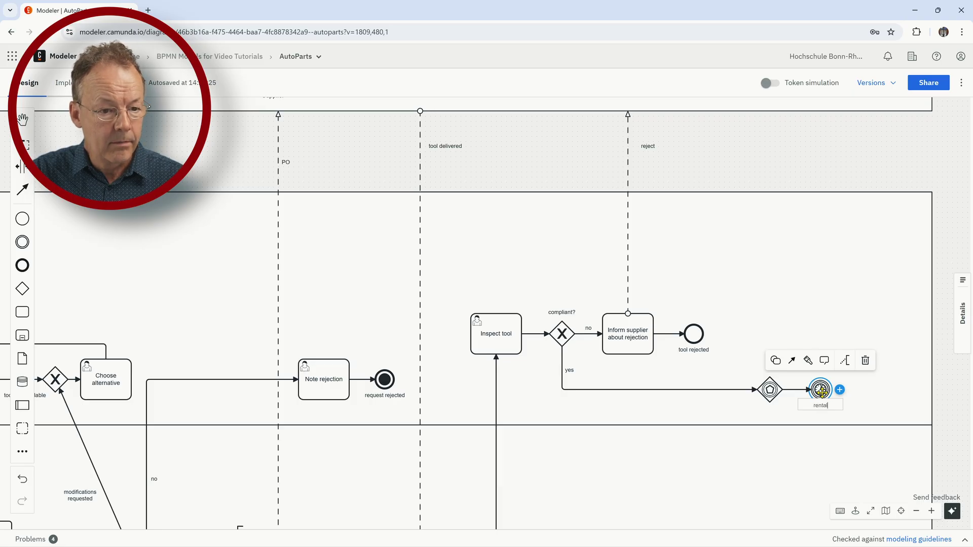
{"action": "type", "text": "iod ended"}
{"action": "key", "text": "Return"}
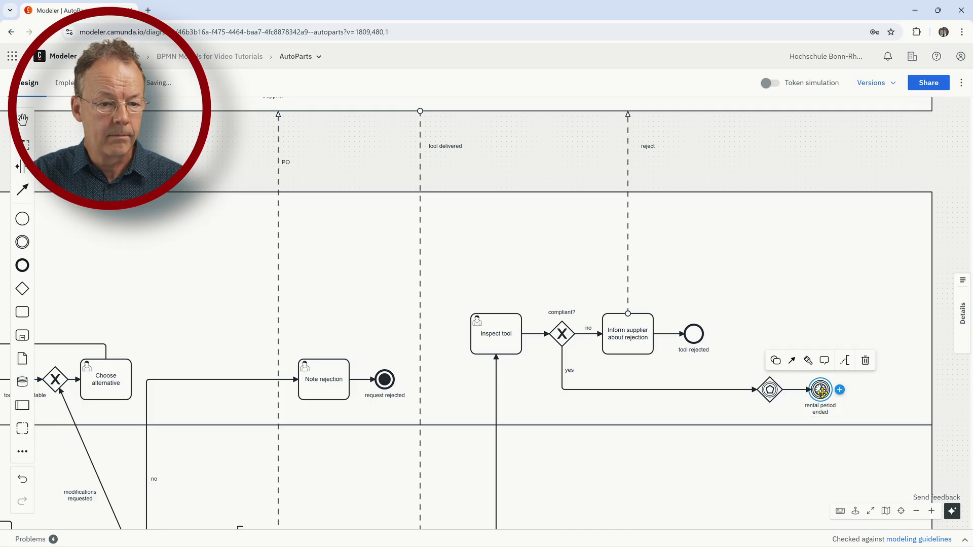
{"action": "left_click_drag", "start_coordinate": [821, 388], "coordinate": [815, 333]}
- Append a receive task named "Extend rental period" to the event-based gateway
{"action": "scroll", "coordinate": [855, 390], "scroll_direction": "down", "scroll_amount": 1}
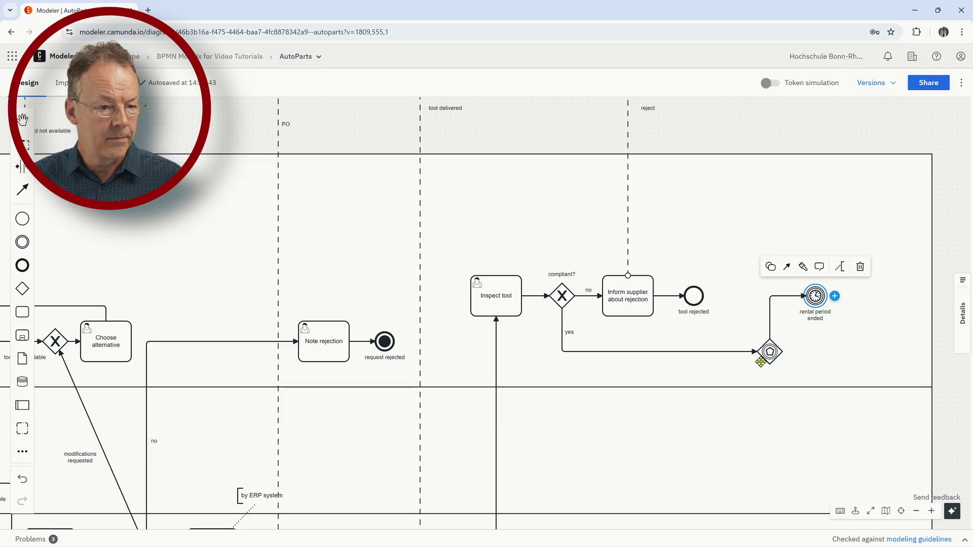
{"action": "left_click", "coordinate": [770, 352]}
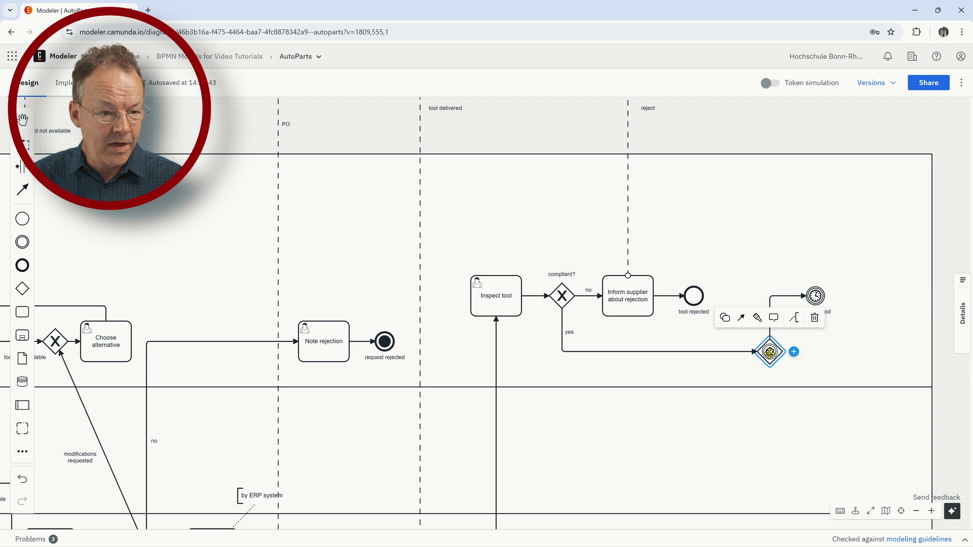
{"action": "left_click", "coordinate": [793, 352]}
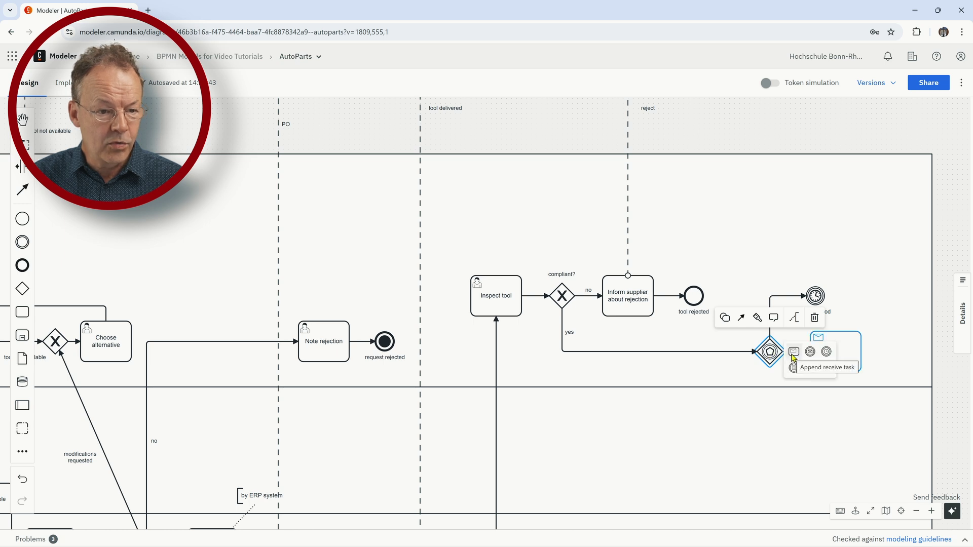
{"action": "left_click", "coordinate": [793, 354]}
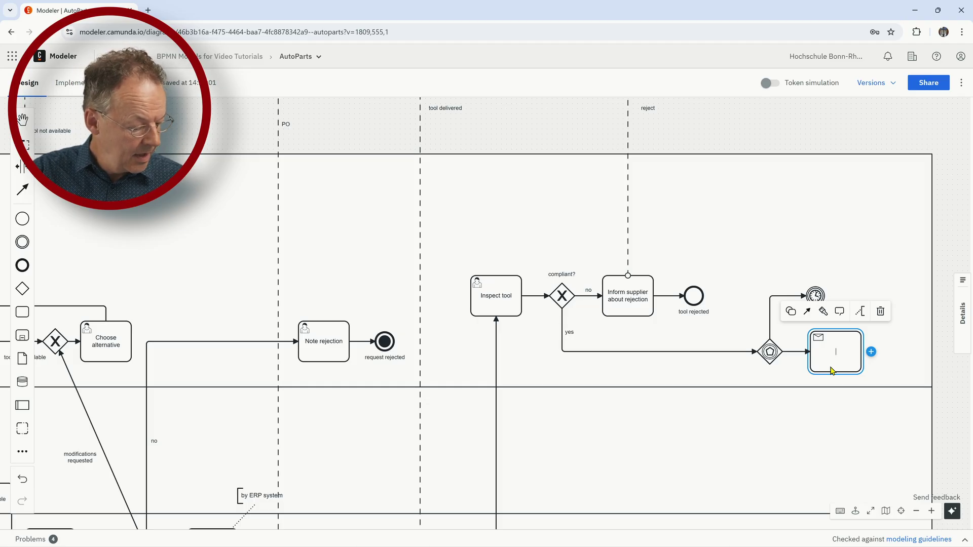
{"action": "type", "text": "Extend"}
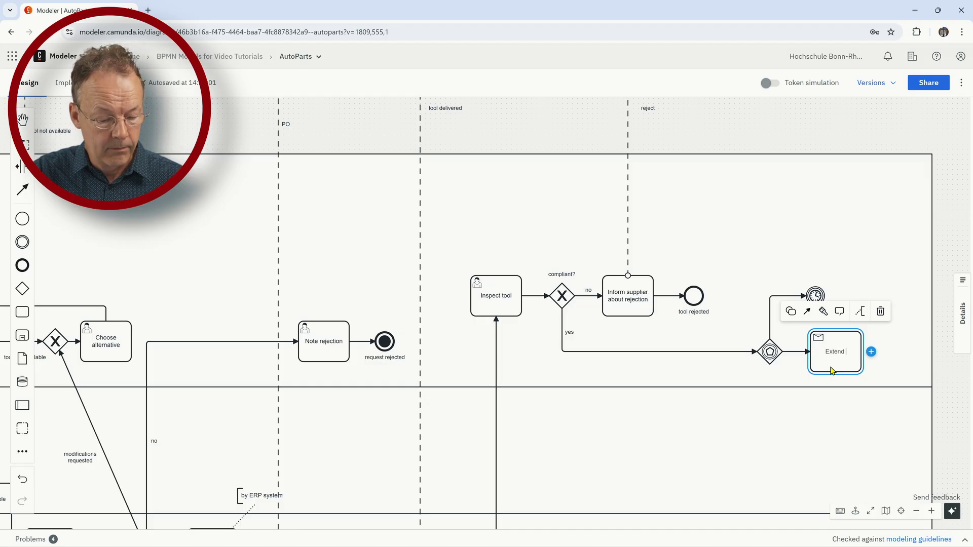
{"action": "type", "text": " rental perio"}
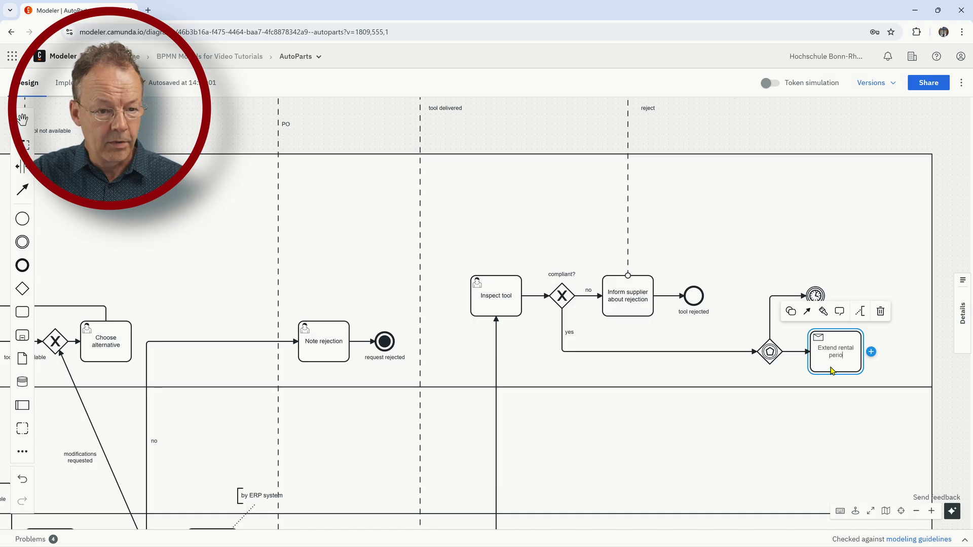
{"action": "type", "text": "d"}
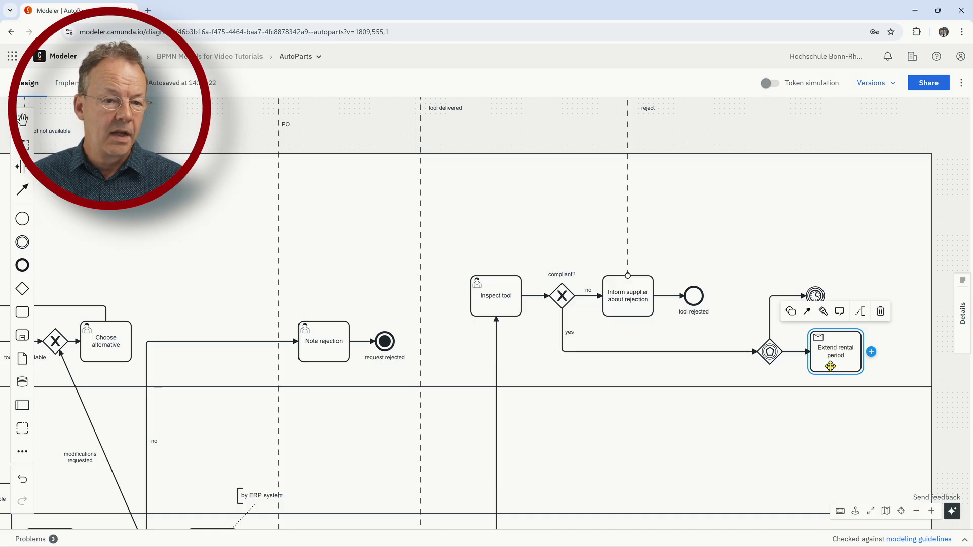
{"action": "left_click", "coordinate": [882, 286]}
- Connect "Extend rental period" to the Supplier pool with a message flow labelled "extension", placing the label between the pools
{"action": "left_click", "coordinate": [860, 349]}
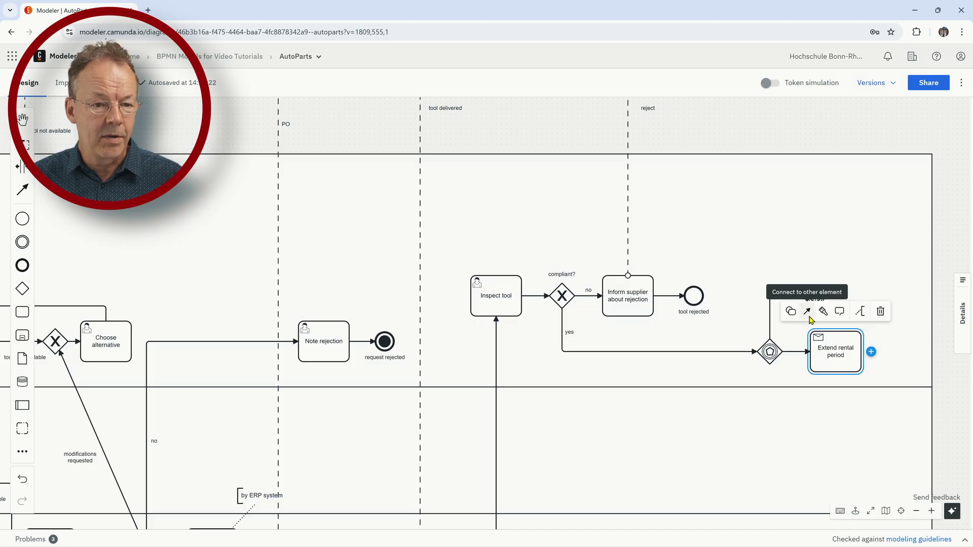
{"action": "left_click", "coordinate": [807, 311]}
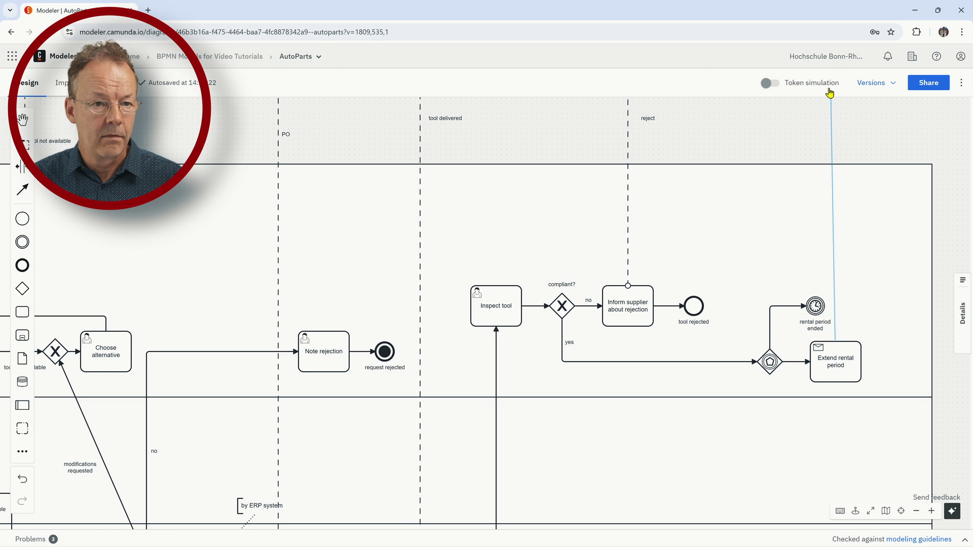
{"action": "left_click", "coordinate": [840, 145]}
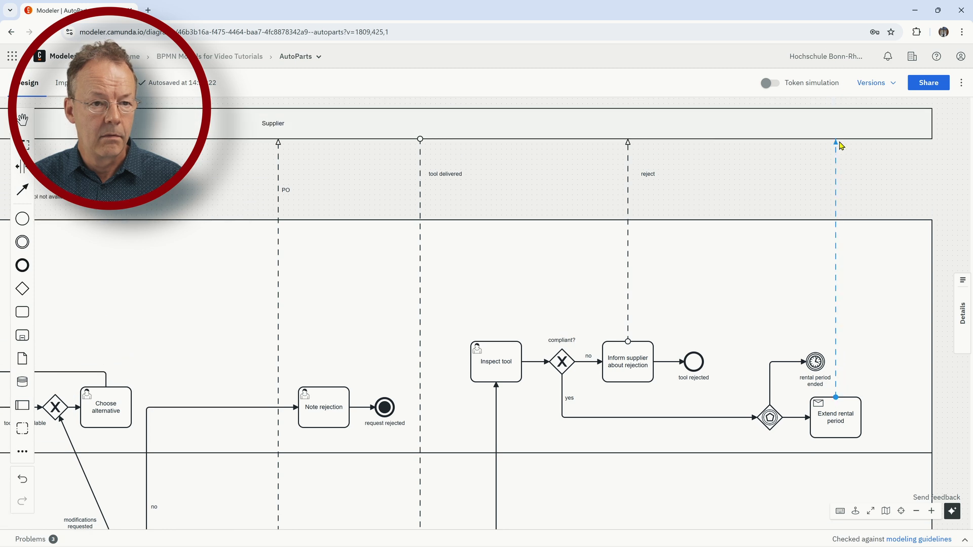
{"action": "double_click", "coordinate": [836, 177]}
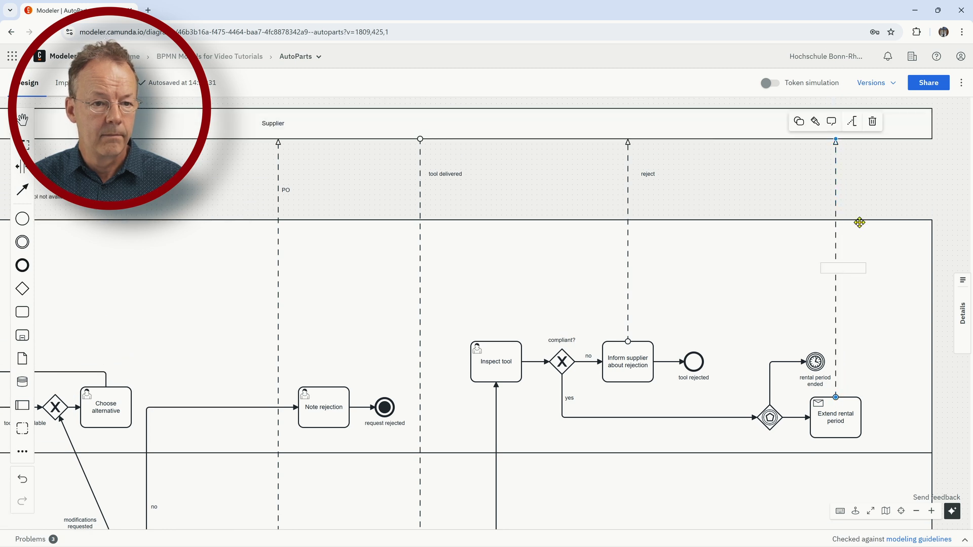
{"action": "type", "text": "extension"}
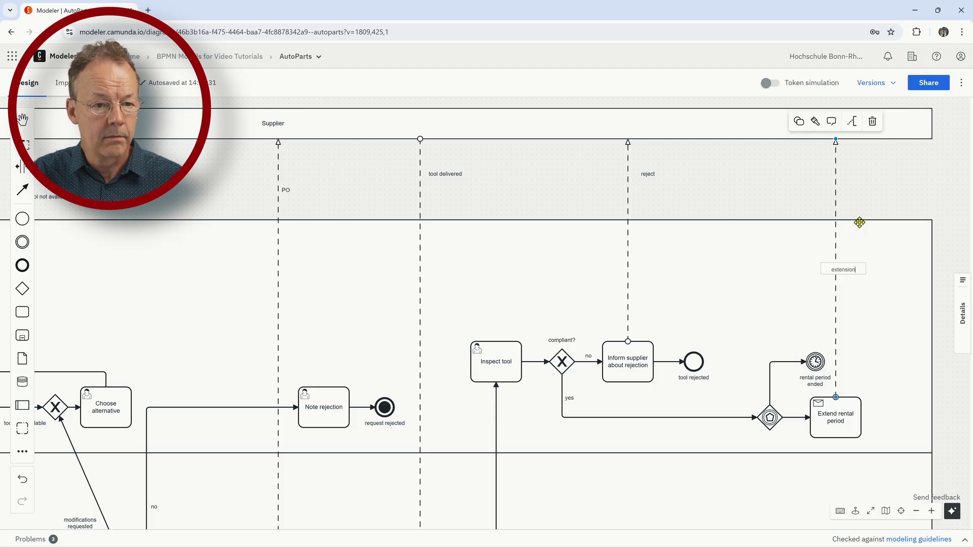
{"action": "key", "text": "Return"}
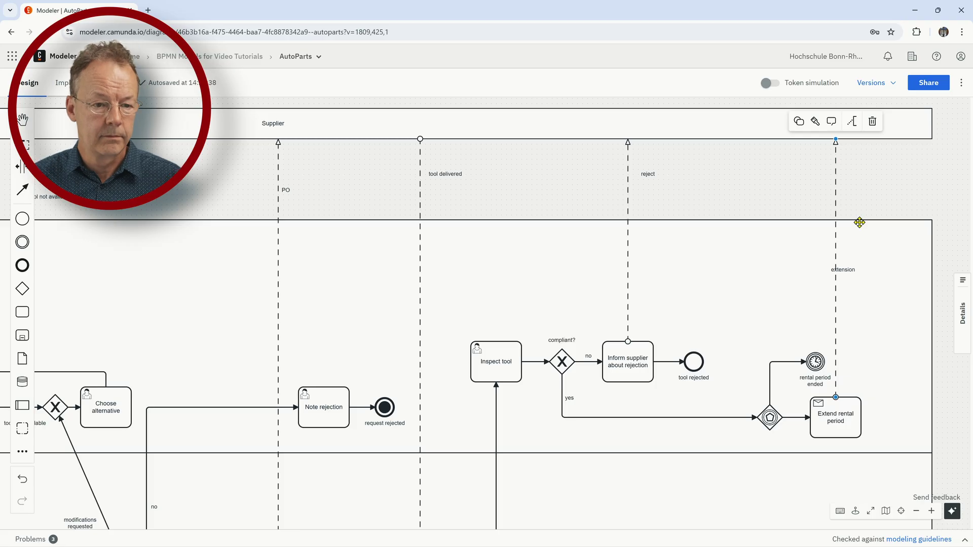
{"action": "left_click", "coordinate": [848, 271]}
{"action": "left_click_drag", "start_coordinate": [848, 272], "coordinate": [860, 183]}
{"action": "left_click", "coordinate": [857, 314]}
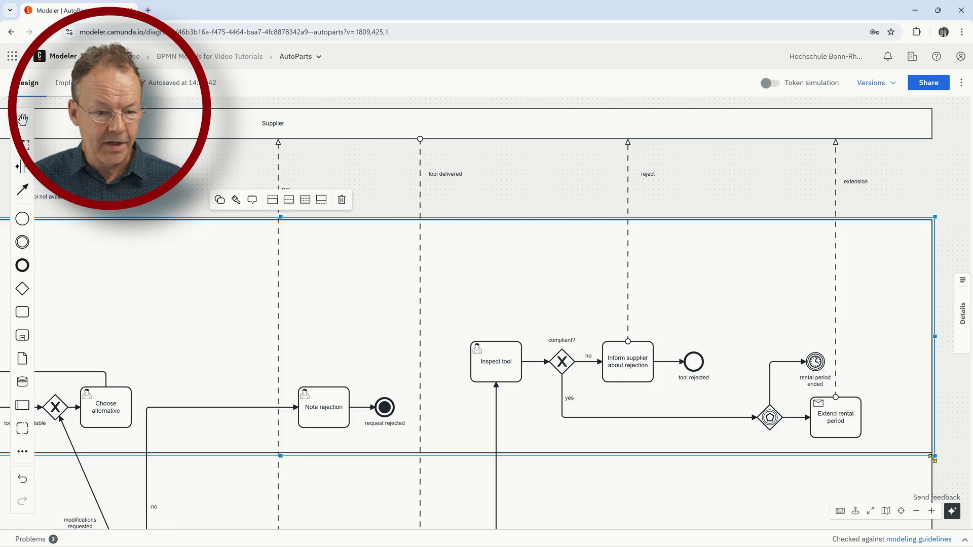
- Widen the process pool further beyond "Extend rental period" and shift that task slightly away from the event-based gateway
{"action": "scroll", "coordinate": [760, 490], "scroll_direction": "right", "scroll_amount": 5}
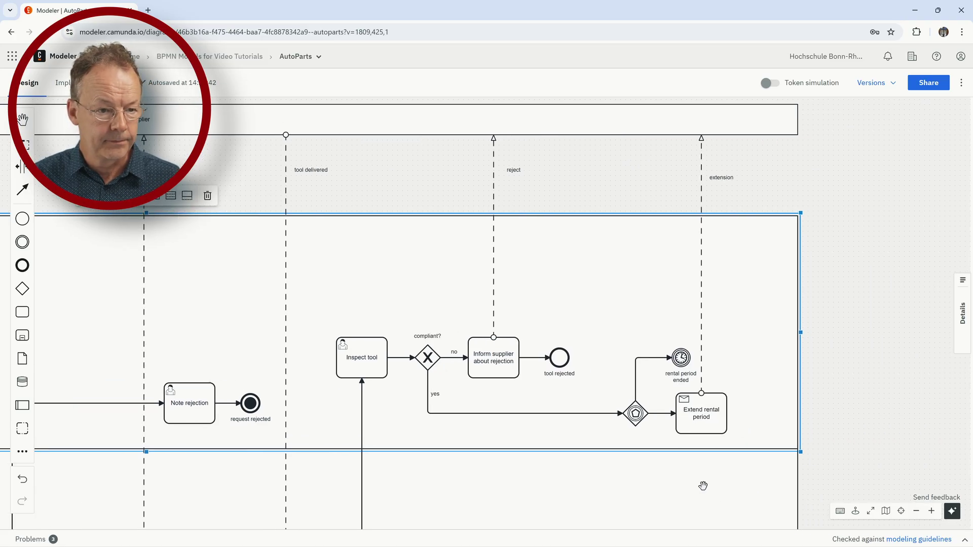
{"action": "left_click_drag", "start_coordinate": [797, 329], "coordinate": [920, 329]}
{"action": "left_click_drag", "start_coordinate": [703, 419], "coordinate": [714, 419]}
{"action": "left_click", "coordinate": [785, 373]}
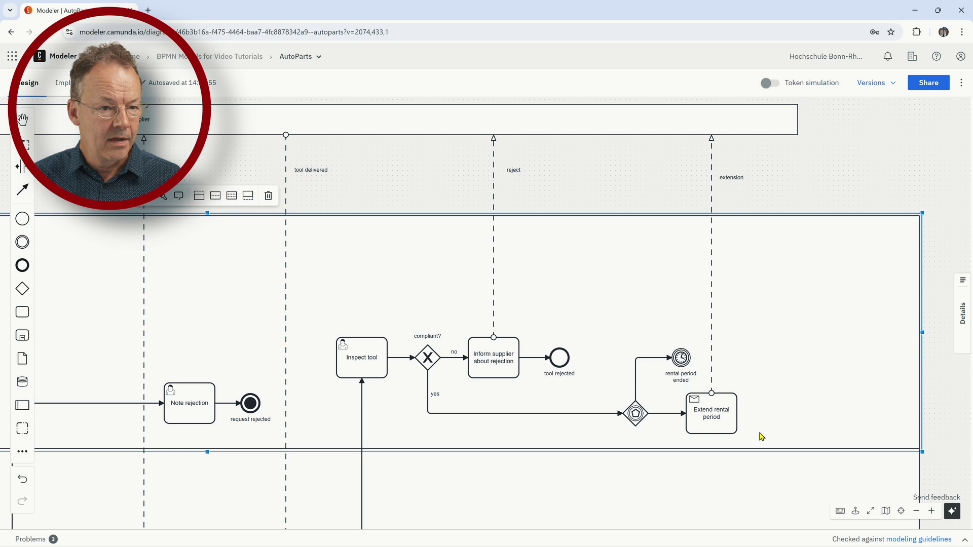
- Widen the Supplier pool until its end lines up with the end of the process pool
{"action": "left_click", "coordinate": [766, 121]}
{"action": "left_click_drag", "start_coordinate": [799, 121], "coordinate": [921, 124]}
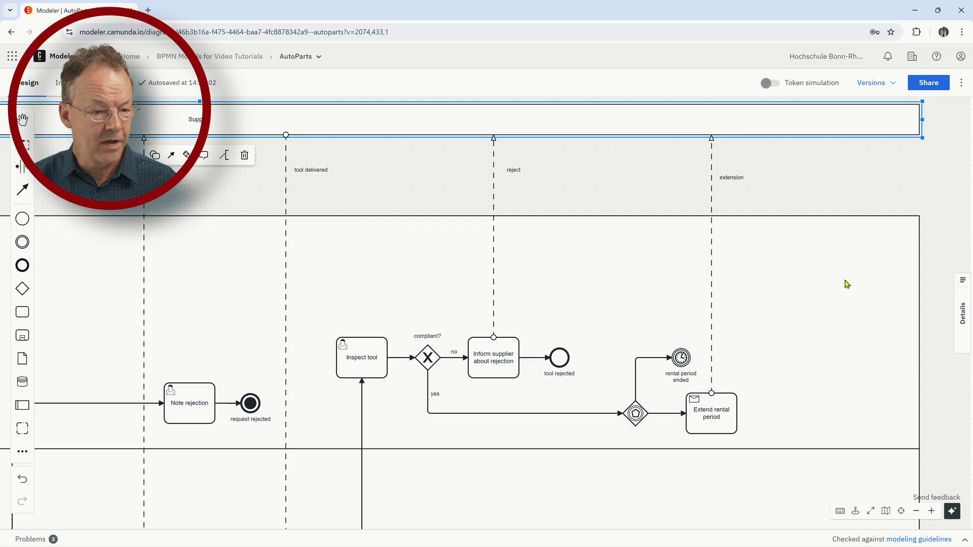
- Append a gateway to "Extend rental period" and make it an event-based gateway
{"action": "left_click", "coordinate": [712, 411]}
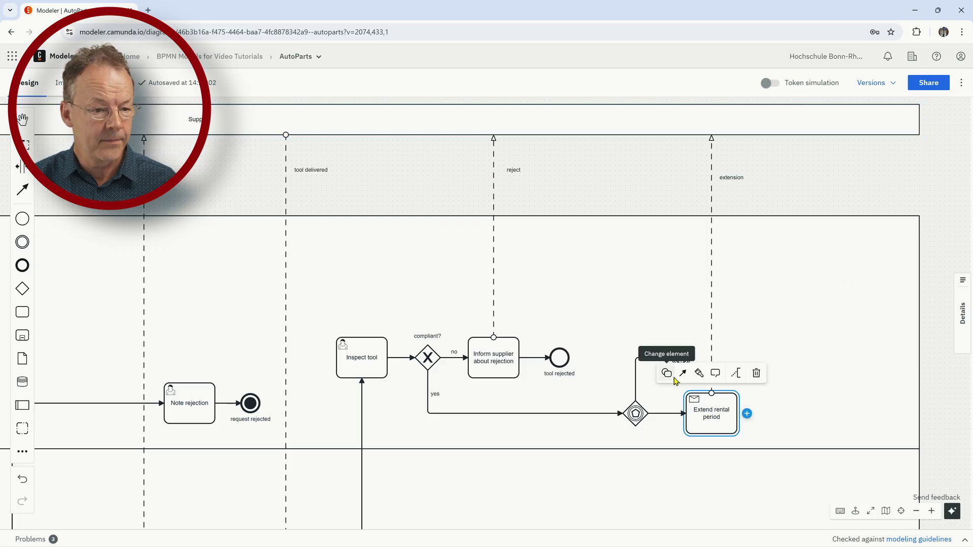
{"action": "left_click", "coordinate": [763, 414]}
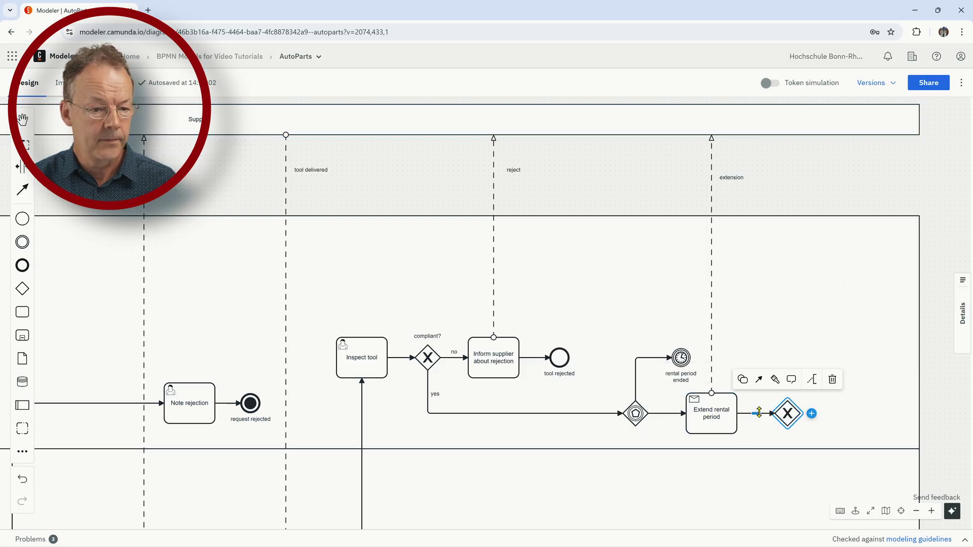
{"action": "left_click", "coordinate": [743, 380]}
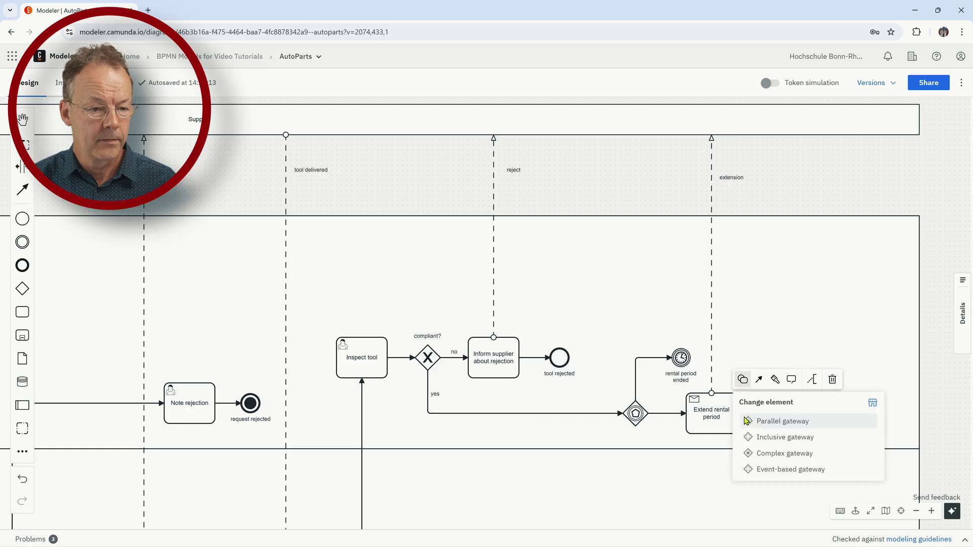
{"action": "left_click", "coordinate": [762, 469]}
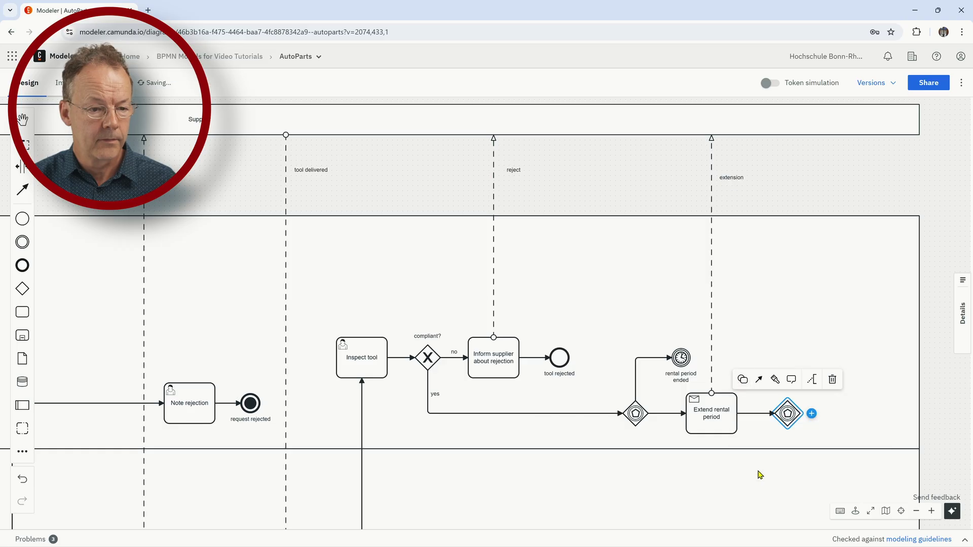
- Widen the process pool well beyond the new event-based gateway to make room for more elements
{"action": "left_click", "coordinate": [917, 383]}
{"action": "left_click_drag", "start_coordinate": [922, 333], "coordinate": [953, 333]}
{"action": "left_click_drag", "start_coordinate": [840, 374], "coordinate": [673, 363]}
{"action": "left_click_drag", "start_coordinate": [782, 319], "coordinate": [896, 319]}
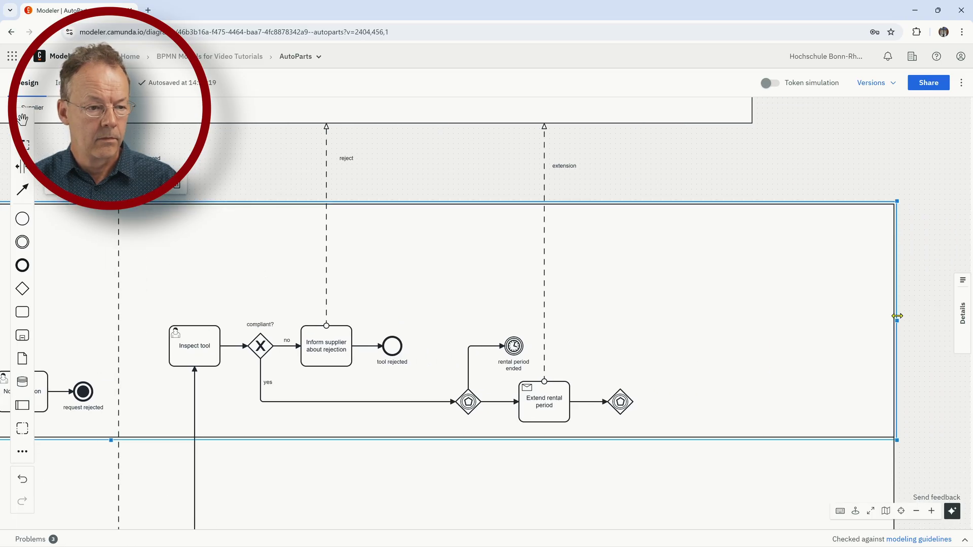
- Append two message intermediate catch events to the second event-based gateway, one above the other
{"action": "left_click", "coordinate": [622, 403]}
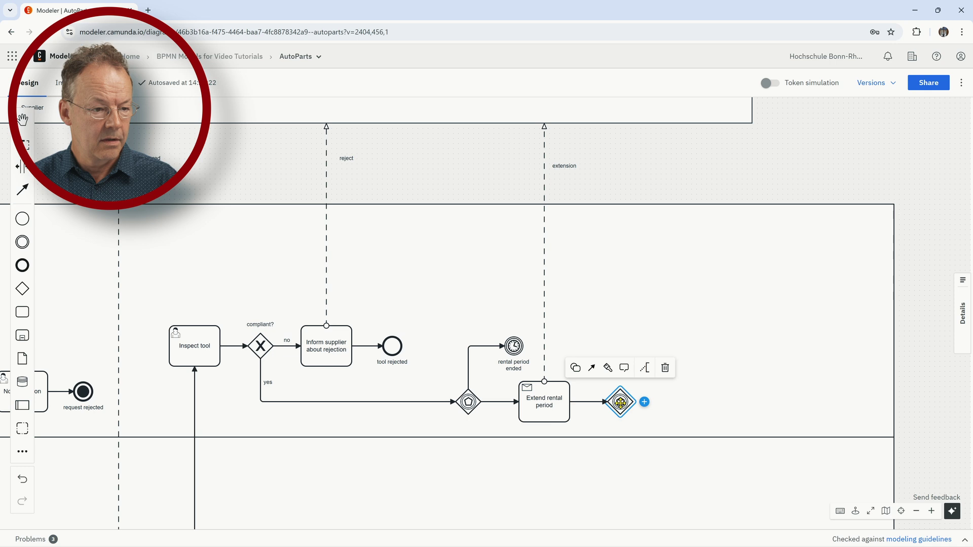
{"action": "mouse_move", "coordinate": [644, 402]}
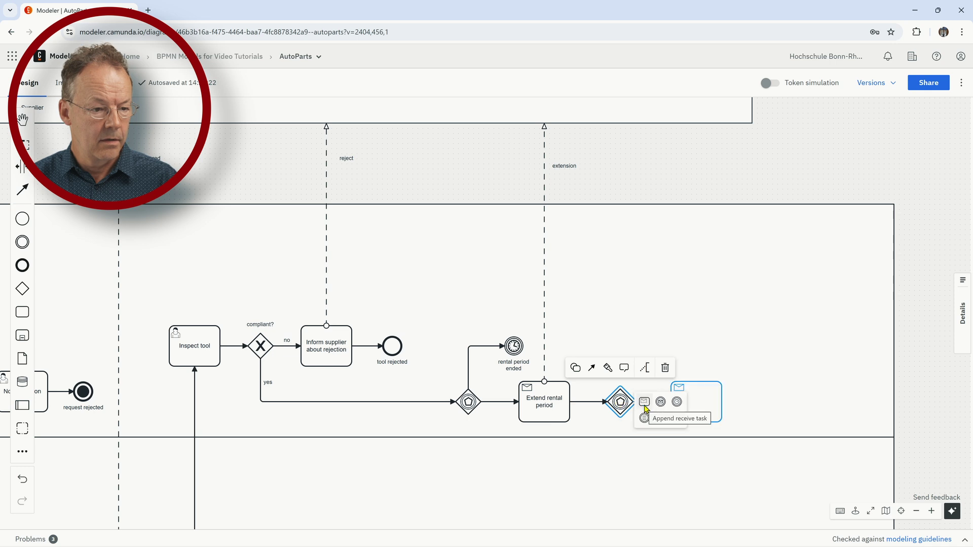
{"action": "left_click", "coordinate": [645, 402]}
{"action": "left_click_drag", "start_coordinate": [683, 403], "coordinate": [673, 332]}
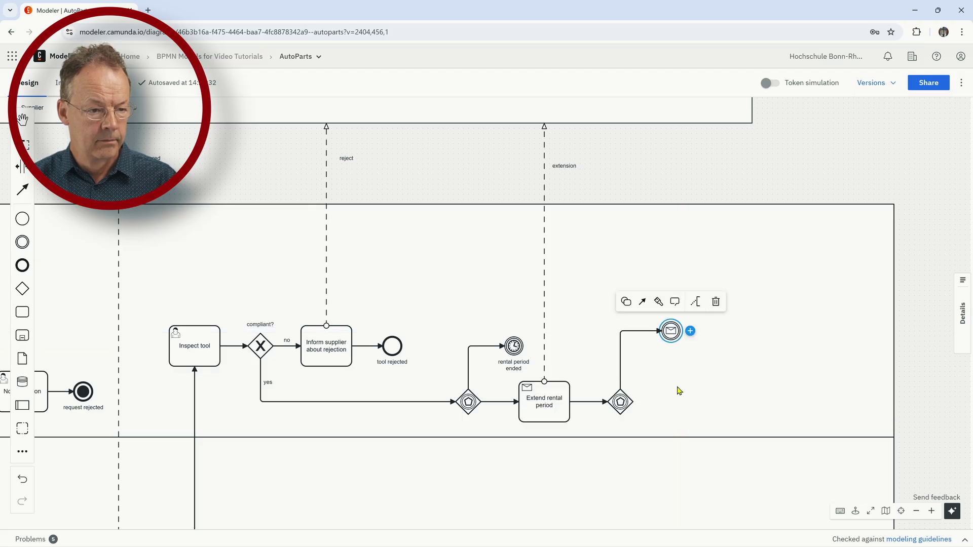
{"action": "left_click", "coordinate": [621, 403]}
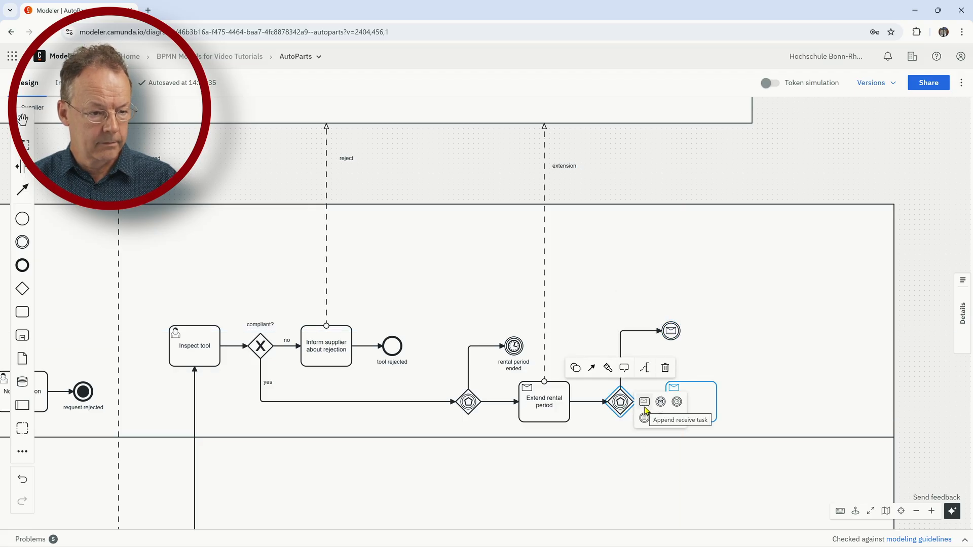
{"action": "left_click", "coordinate": [648, 405]}
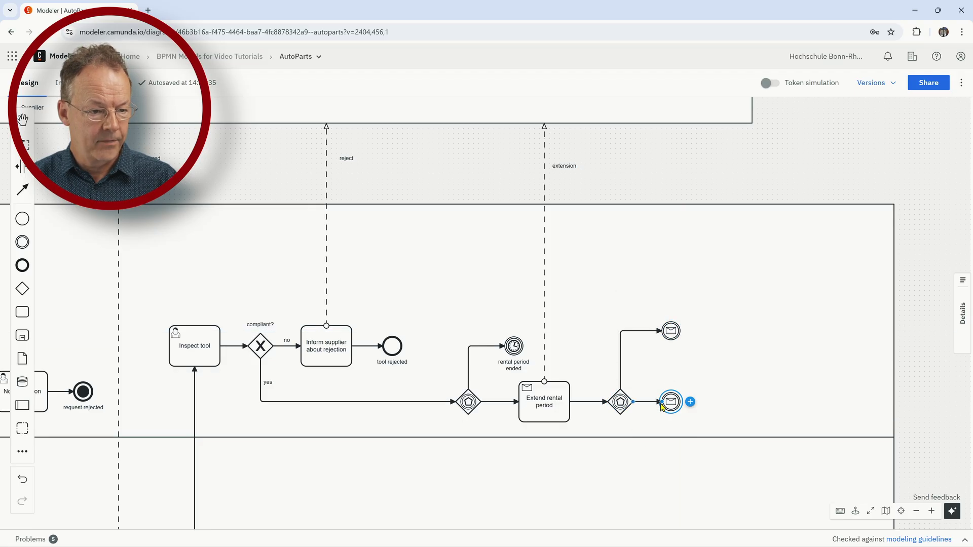
- Label the upper message event "extentsion accepted" and the lower one "extension denied"
{"action": "double_click", "coordinate": [674, 333]}
{"action": "type", "text": "extentsion accepted"}
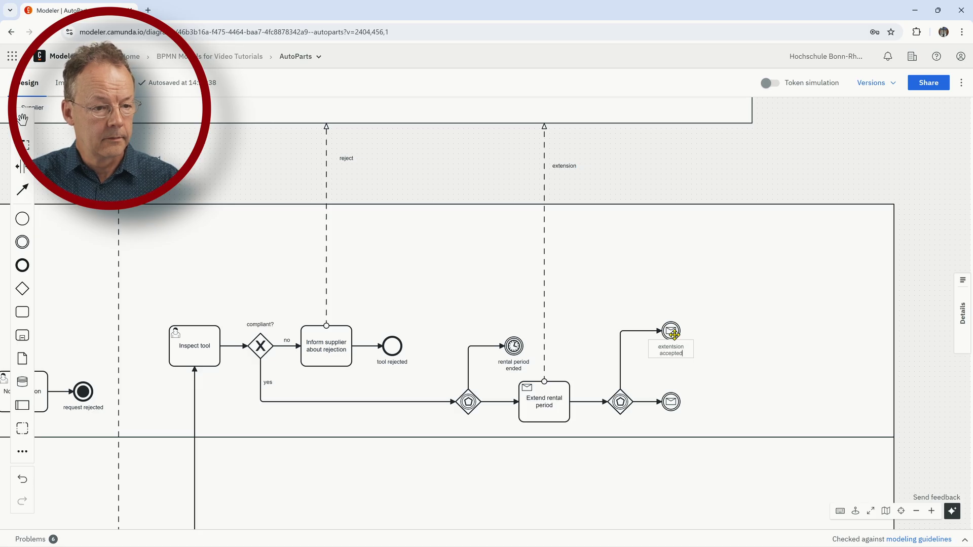
{"action": "left_click", "coordinate": [673, 333]}
{"action": "left_click", "coordinate": [669, 403]}
{"action": "double_click", "coordinate": [669, 402]}
{"action": "type", "text": "ext"}
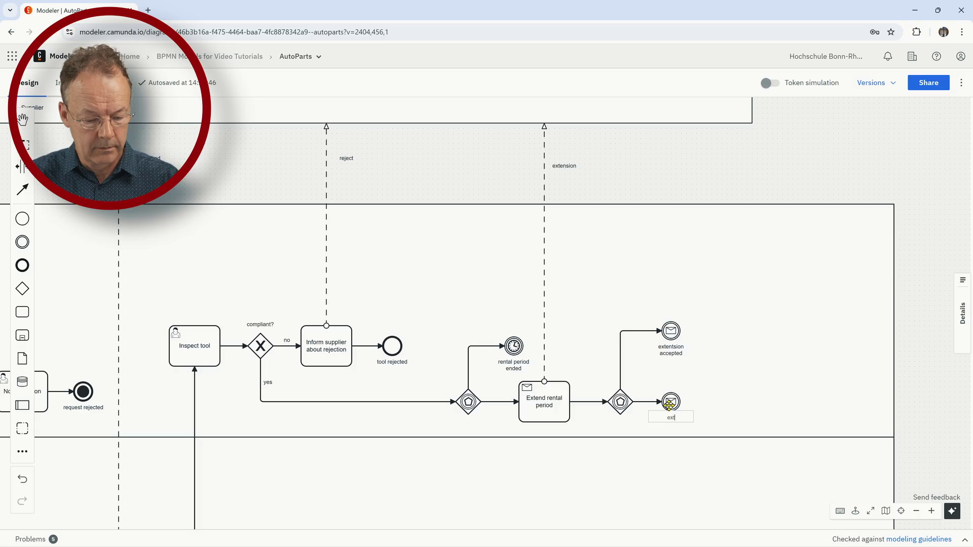
{"action": "type", "text": "ension denied"}
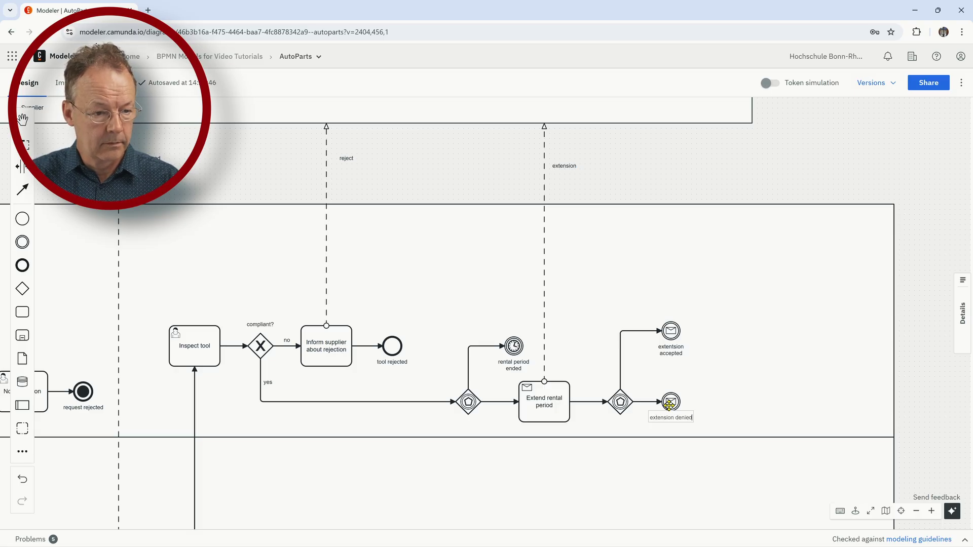
{"action": "key", "text": "Return"}
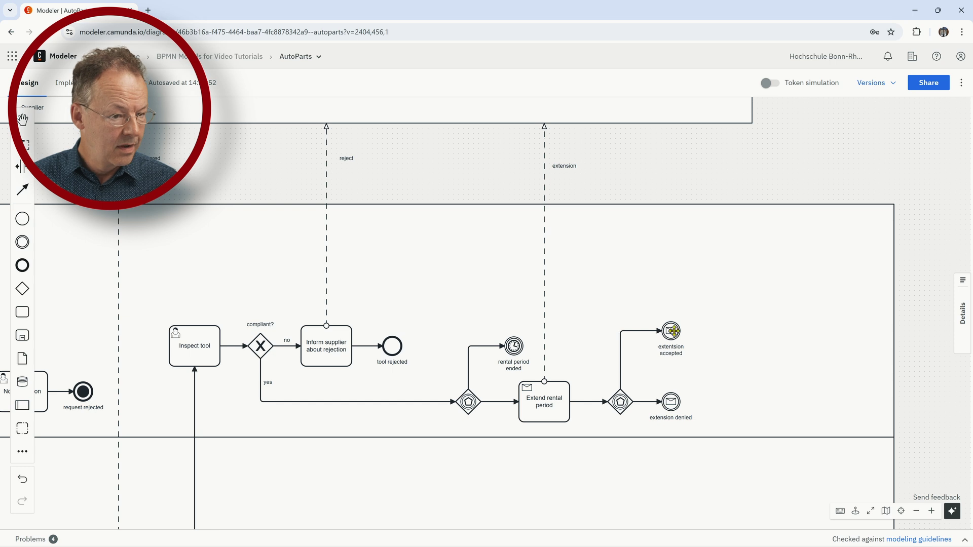
- Append a task named "Update rental period" to the upper message event for the accepted extension
{"action": "left_click", "coordinate": [670, 331]}
{"action": "left_click", "coordinate": [690, 331]}
{"action": "left_click", "coordinate": [689, 331]}
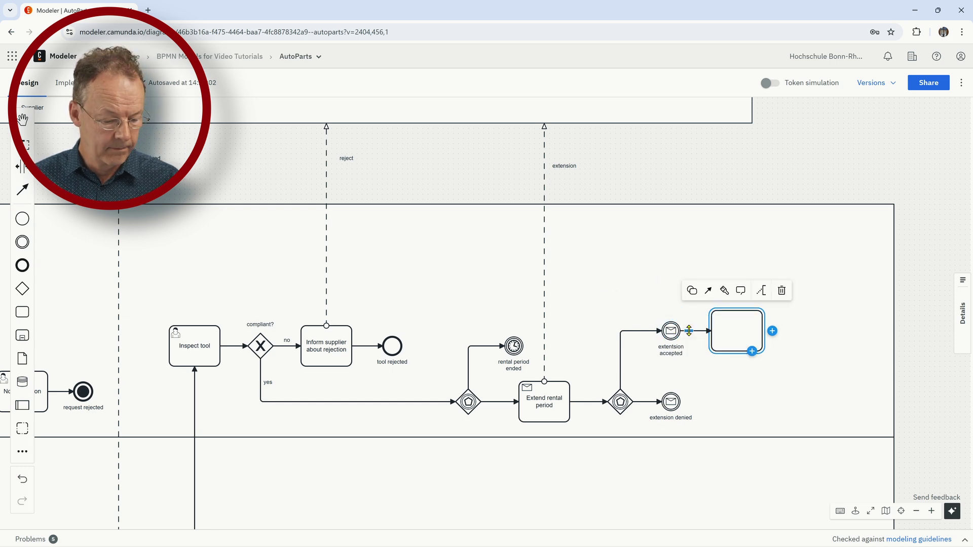
{"action": "type", "text": "Update rental "}
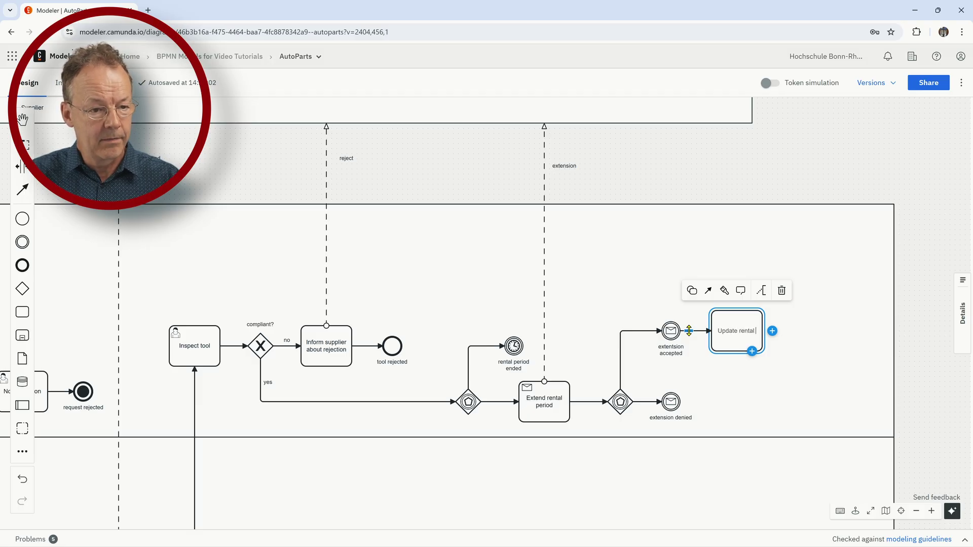
{"action": "type", "text": "perio"}
{"action": "type", "text": "d"}
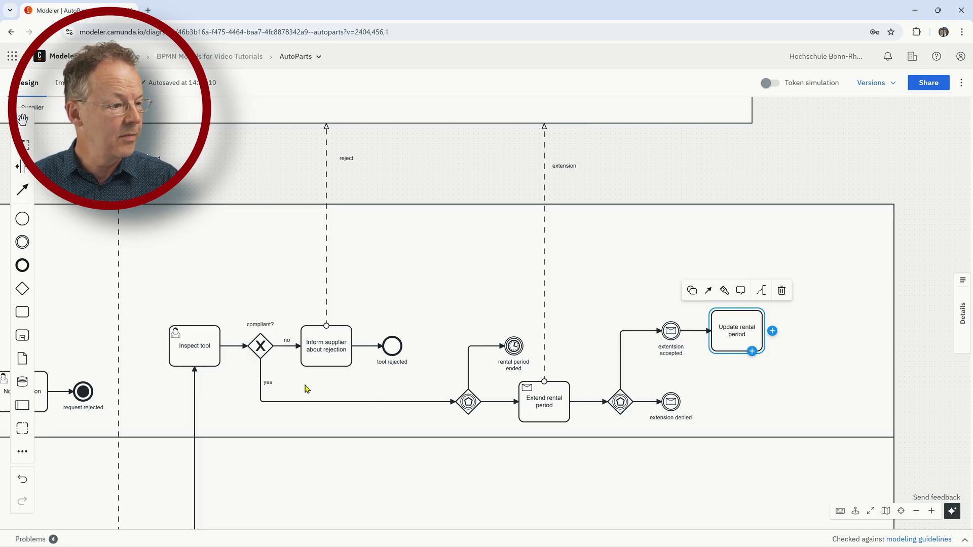
- Change "Update rental period" and "Inform supplier about rejection" into user tasks
{"action": "left_click", "coordinate": [735, 323]}
{"action": "left_click", "coordinate": [721, 323]}
{"action": "left_click", "coordinate": [692, 291]}
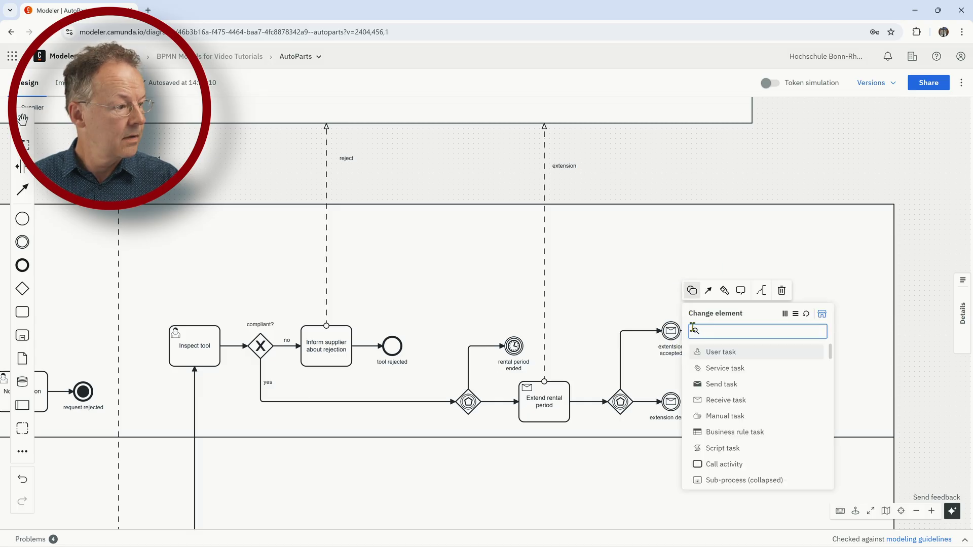
{"action": "left_click", "coordinate": [702, 353]}
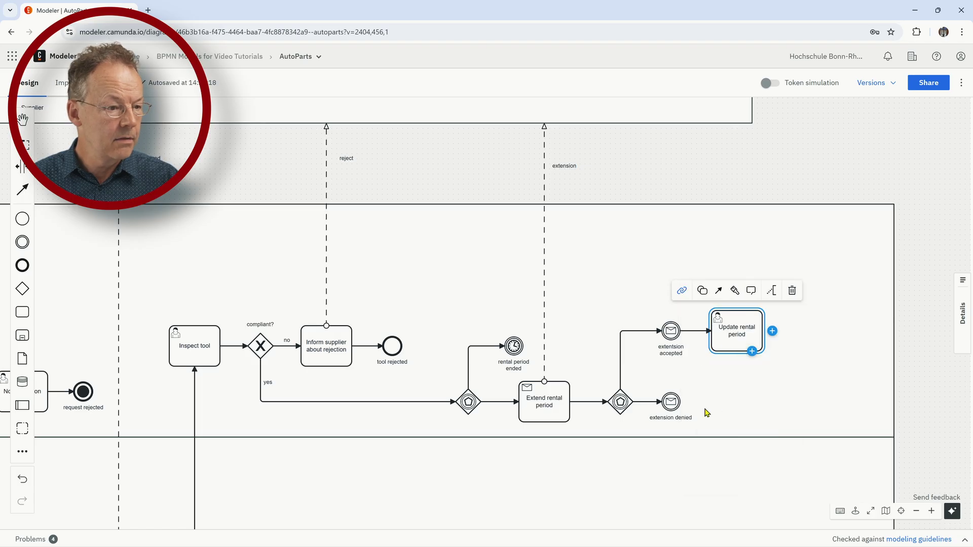
{"action": "left_click", "coordinate": [320, 354]}
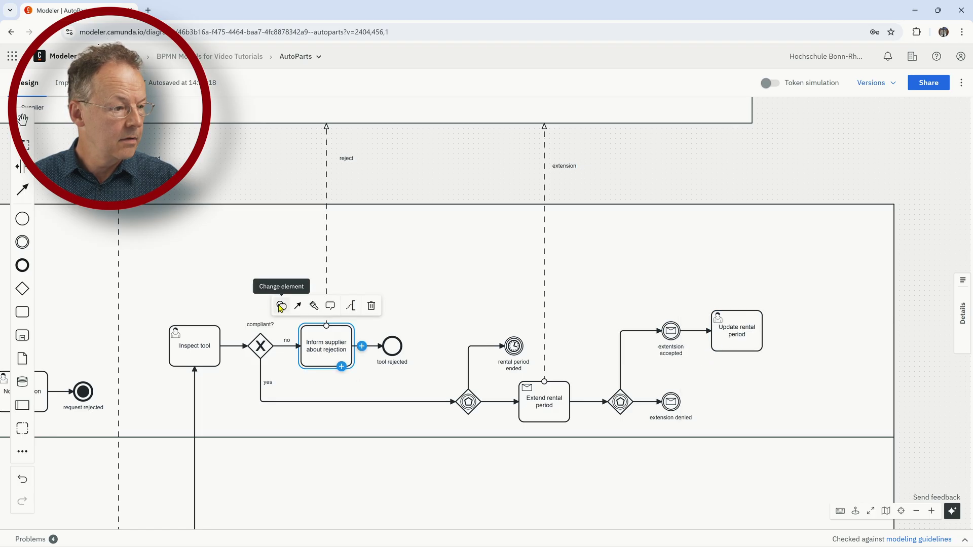
{"action": "left_click", "coordinate": [282, 305]}
{"action": "left_click", "coordinate": [300, 367]}
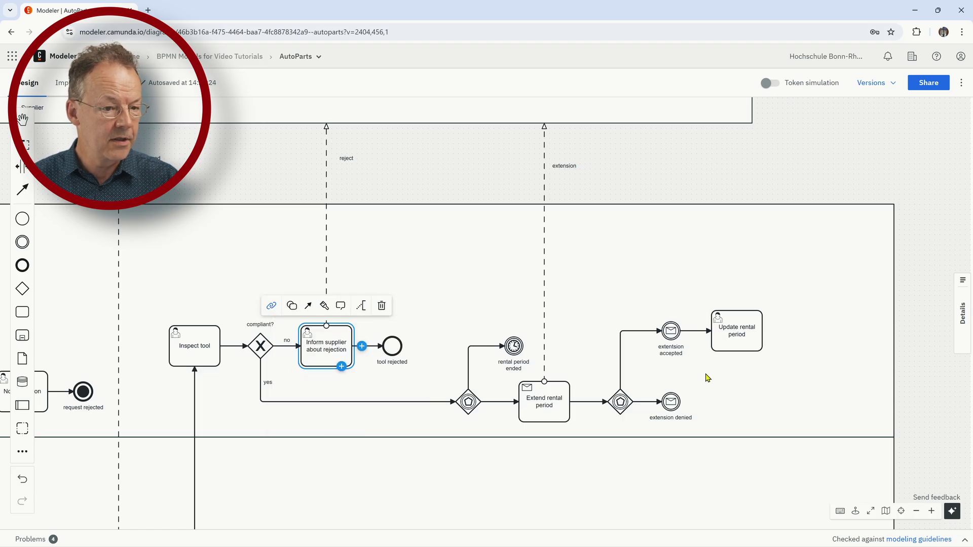
- Move the "rental period ended" timer event straight up, well above the "Extend rental period" task
{"action": "left_click", "coordinate": [748, 378]}
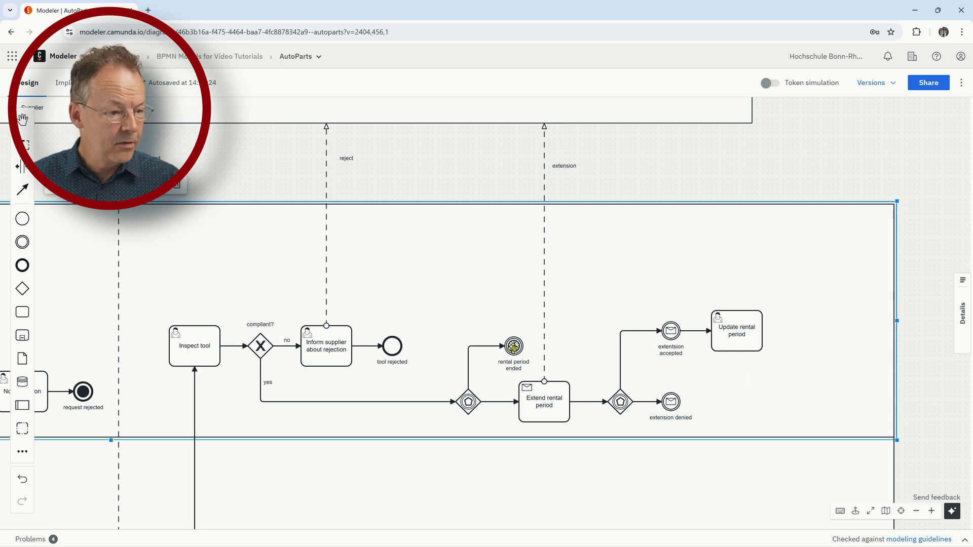
{"action": "left_click_drag", "start_coordinate": [513, 346], "coordinate": [513, 269]}
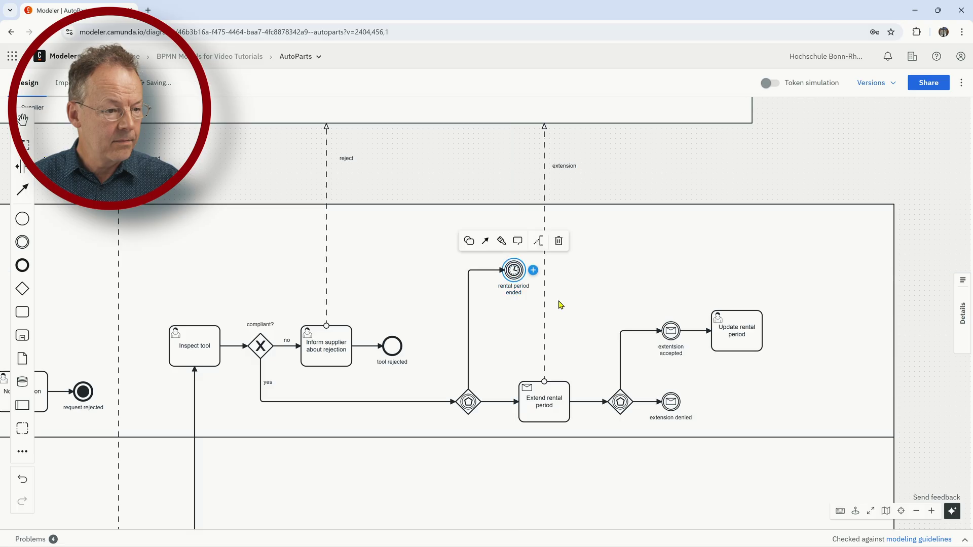
{"action": "left_click", "coordinate": [619, 289]}
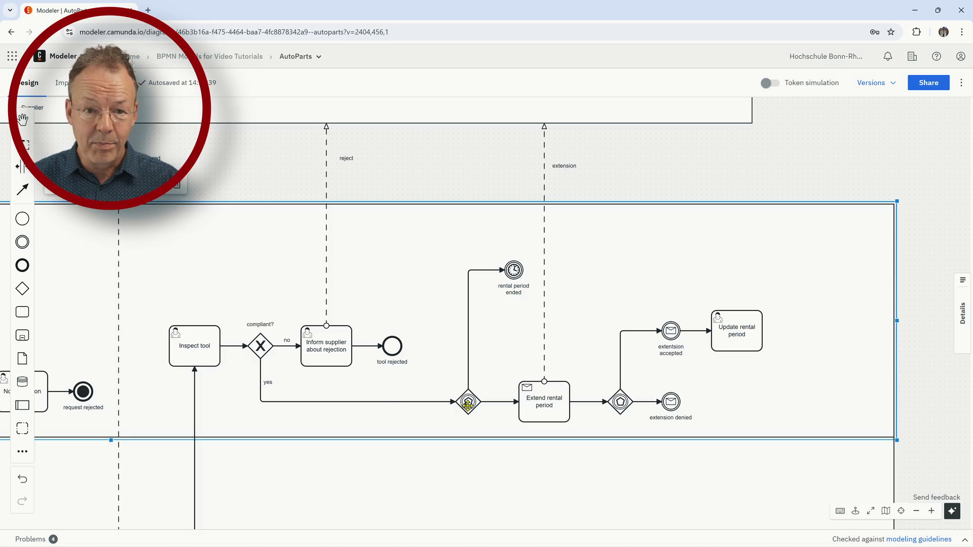
- Insert an exclusive gateway into the "yes" flow before the first event-based gateway and connect "Update rental period" back to it
{"action": "left_click", "coordinate": [393, 402]}
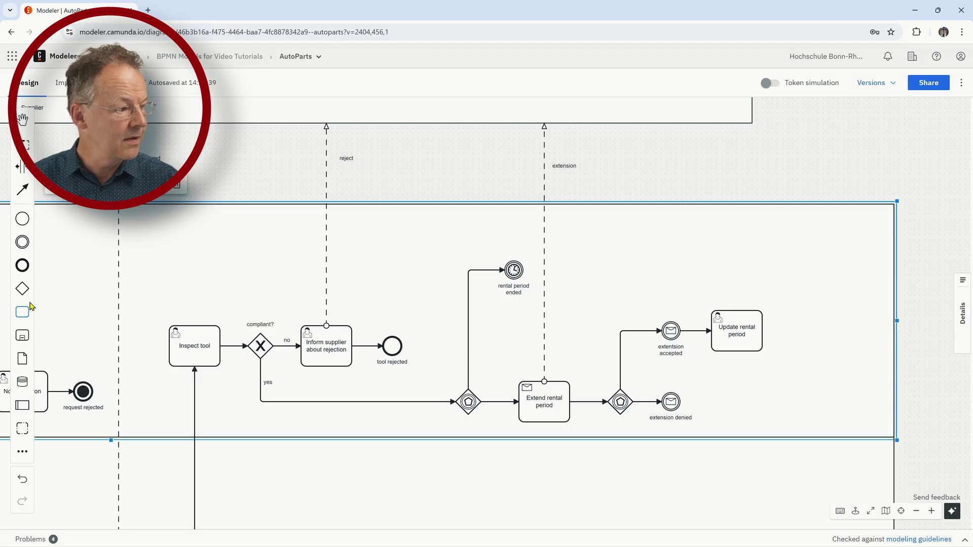
{"action": "left_click_drag", "start_coordinate": [23, 289], "coordinate": [424, 405]}
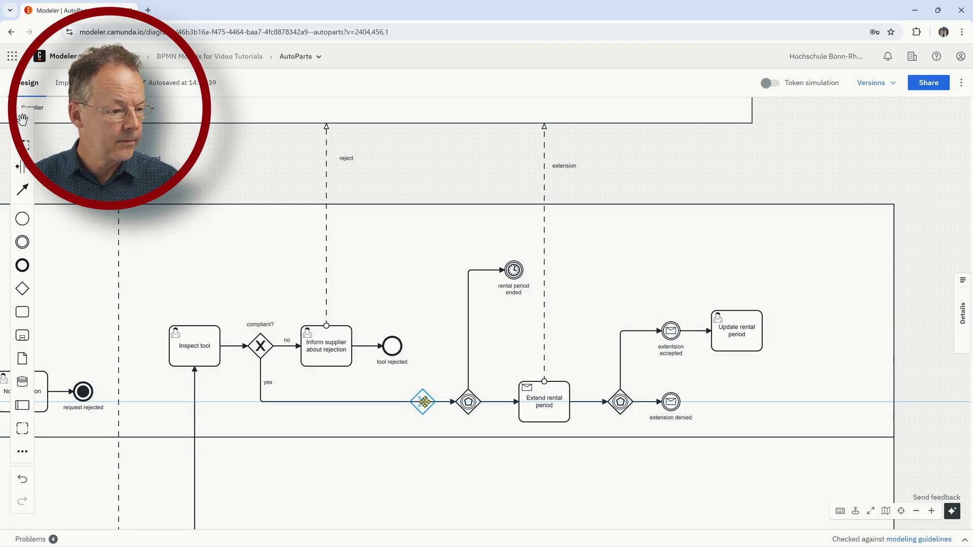
{"action": "left_click", "coordinate": [428, 430]}
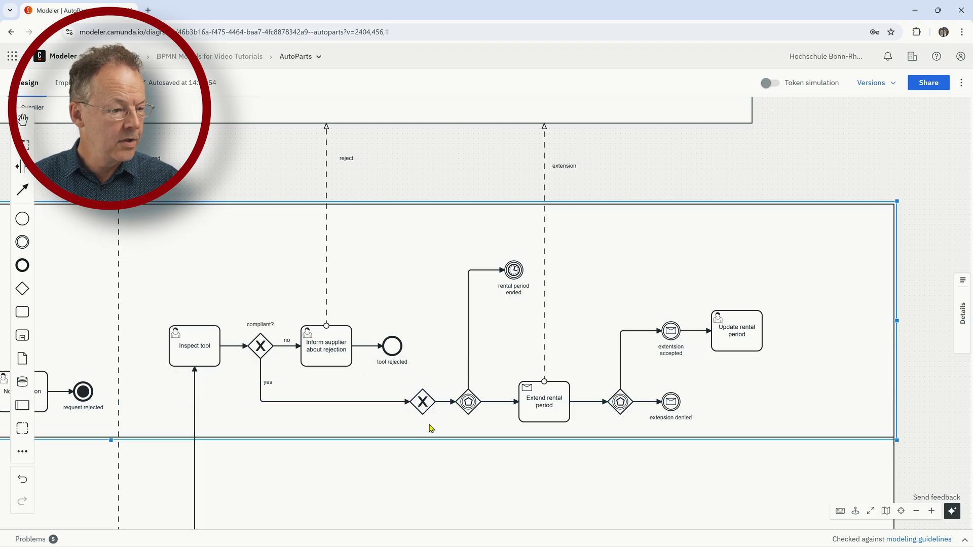
{"action": "left_click", "coordinate": [739, 337]}
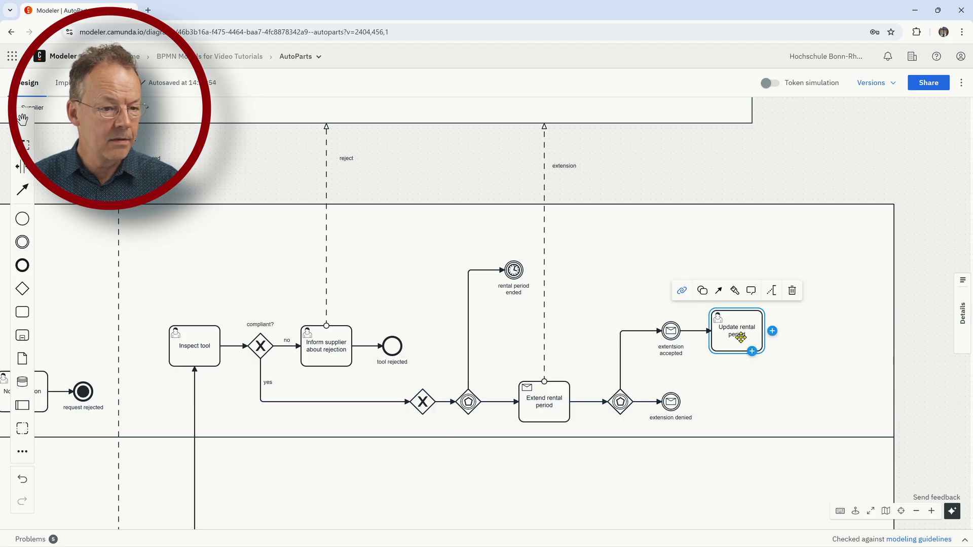
{"action": "left_click", "coordinate": [719, 291]}
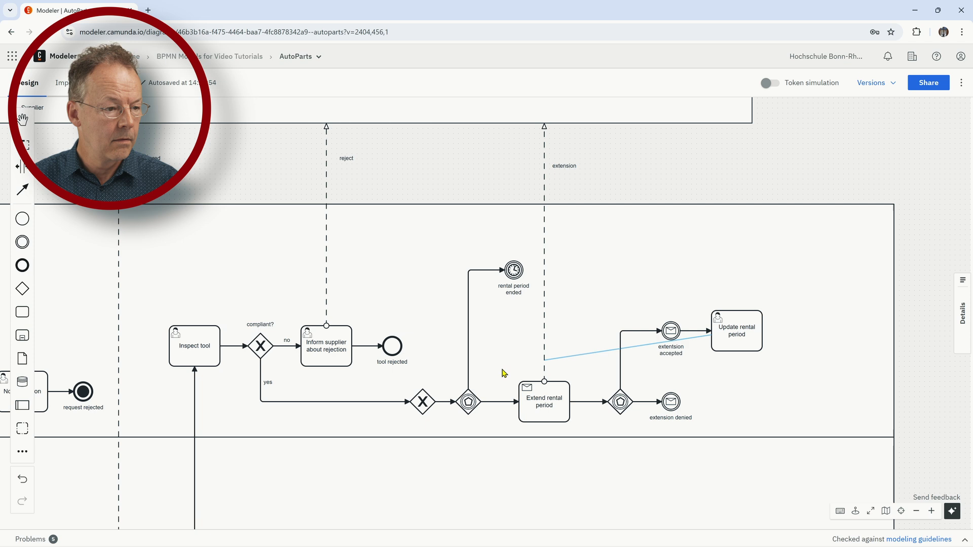
{"action": "left_click", "coordinate": [423, 400]}
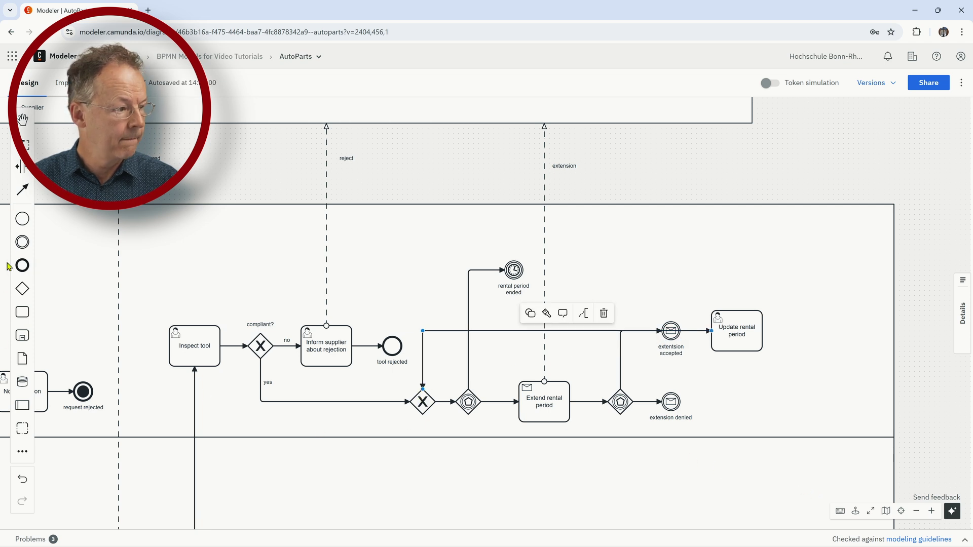
- Add vertical space beneath the flow and connect "extension denied" back to the merging exclusive gateway, routing the flow below "Extend rental period"
{"action": "left_click", "coordinate": [20, 166]}
{"action": "left_click_drag", "start_coordinate": [217, 423], "coordinate": [220, 456]}
{"action": "left_click", "coordinate": [23, 190]}
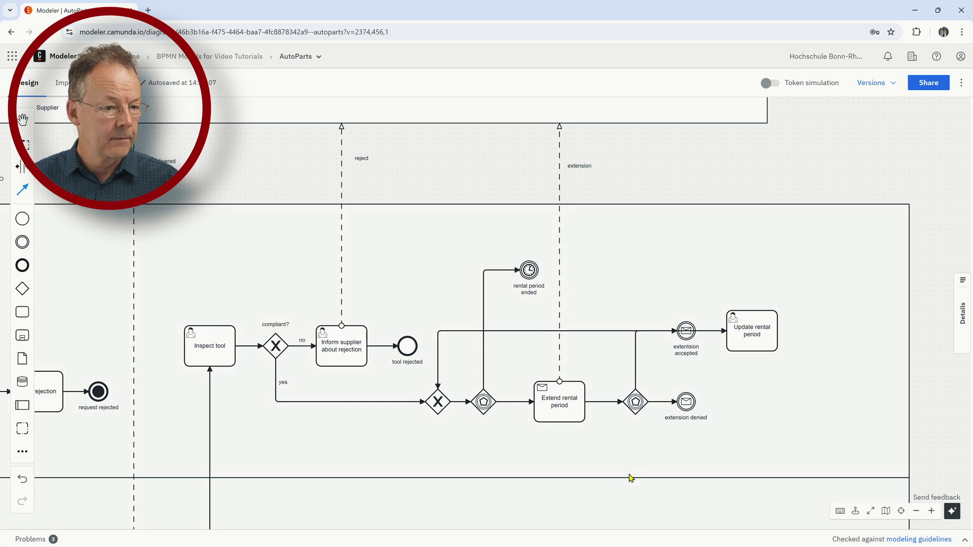
{"action": "left_click", "coordinate": [689, 403]}
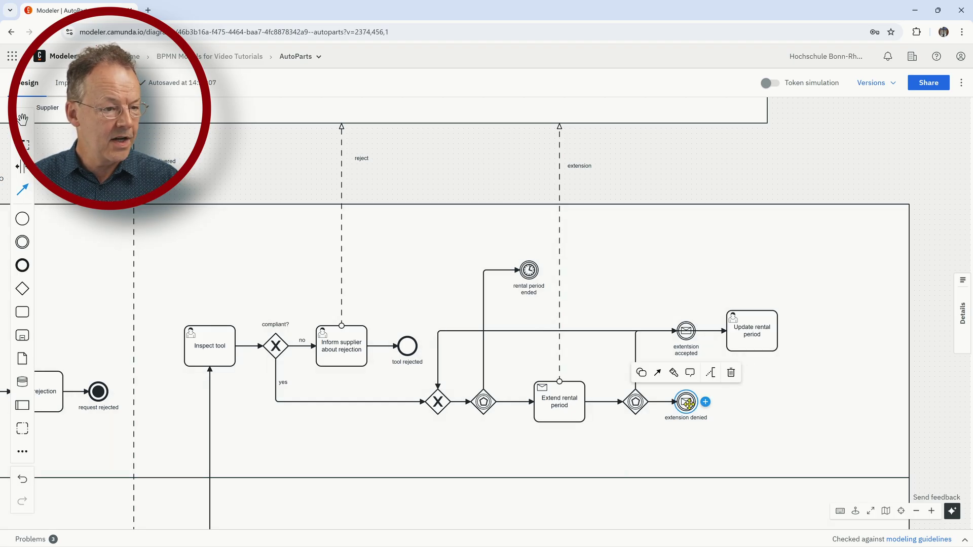
{"action": "left_click_drag", "start_coordinate": [688, 403], "coordinate": [436, 407]}
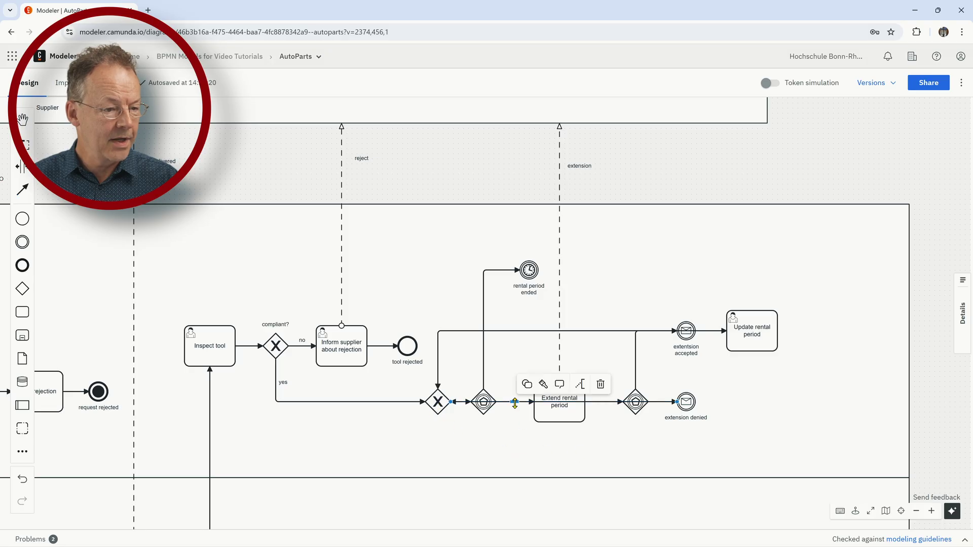
{"action": "left_click_drag", "start_coordinate": [514, 403], "coordinate": [514, 447]}
- Reroute the return flow from "Update rental period" above that task and move the "rental period ended" timer event beyond it
{"action": "left_click_drag", "start_coordinate": [573, 330], "coordinate": [578, 294]}
{"action": "left_click_drag", "start_coordinate": [529, 270], "coordinate": [805, 256]}
{"action": "left_click", "coordinate": [828, 471]}
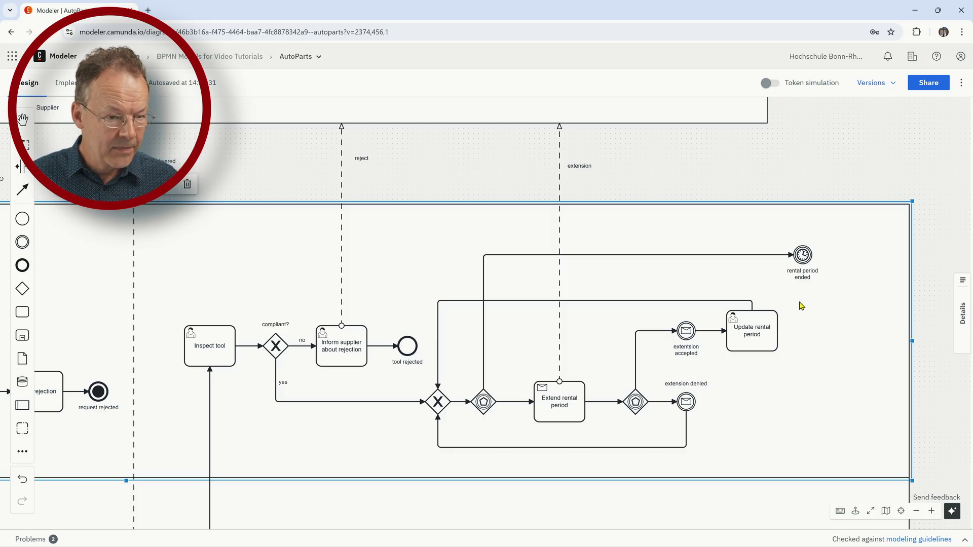
- Extend the Supplier pool to the right so that it ends flush with the pool below
{"action": "left_click", "coordinate": [753, 114]}
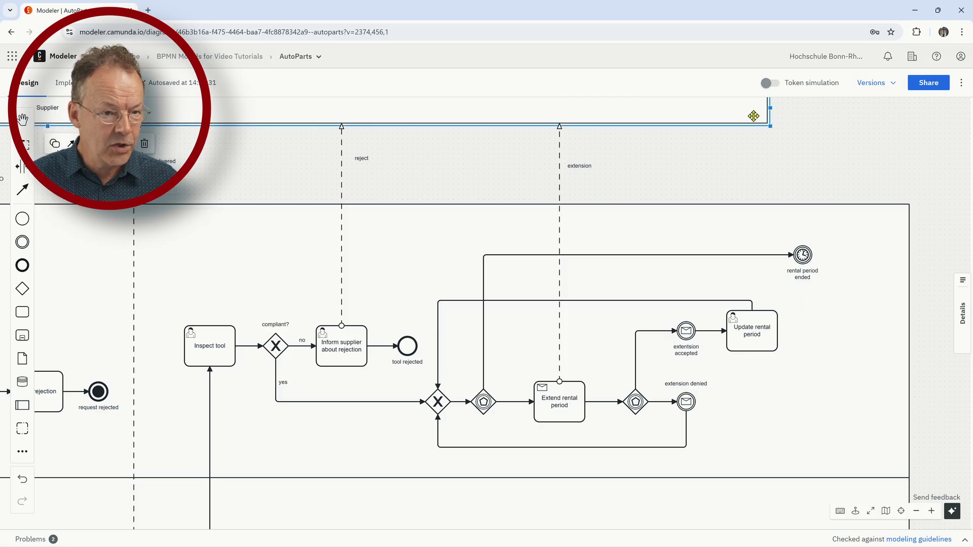
{"action": "left_click_drag", "start_coordinate": [767, 110], "coordinate": [912, 118]}
{"action": "scroll", "coordinate": [839, 195], "scroll_direction": "up", "scroll_amount": 3}
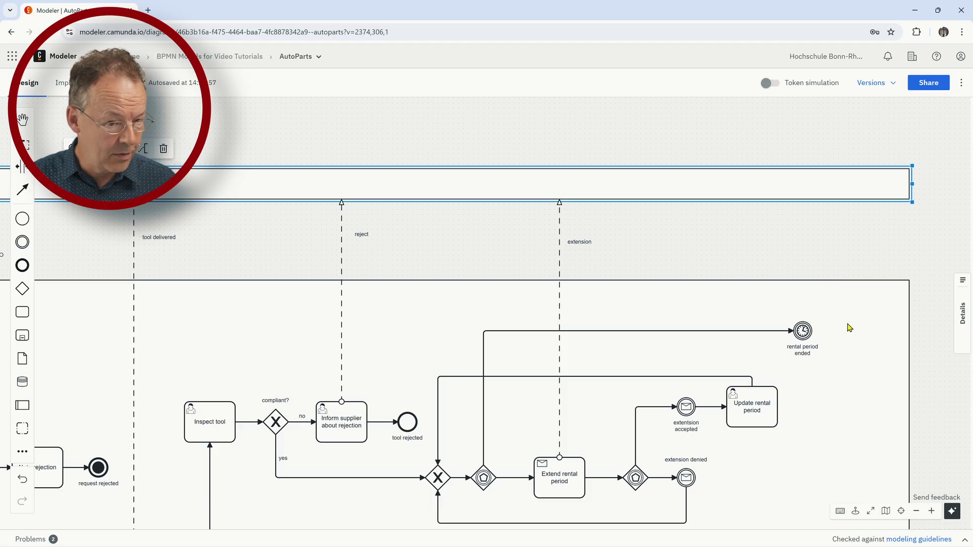
- Append a task named "Confirm tool usage" after the "rental period ended" timer event
{"action": "scroll", "coordinate": [856, 337], "scroll_direction": "down", "scroll_amount": 1}
{"action": "scroll", "coordinate": [856, 338], "scroll_direction": "down", "scroll_amount": 1}
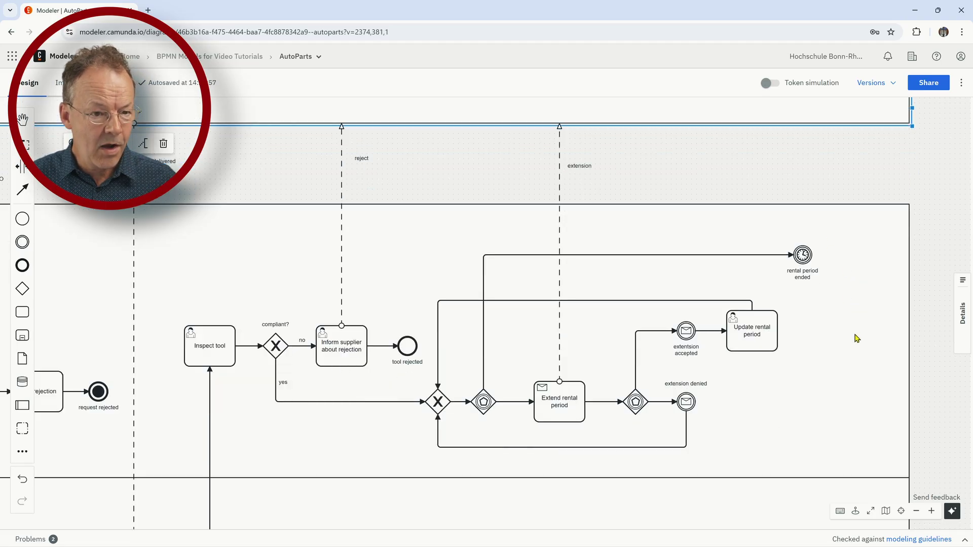
{"action": "scroll", "coordinate": [856, 338], "scroll_direction": "down", "scroll_amount": 1}
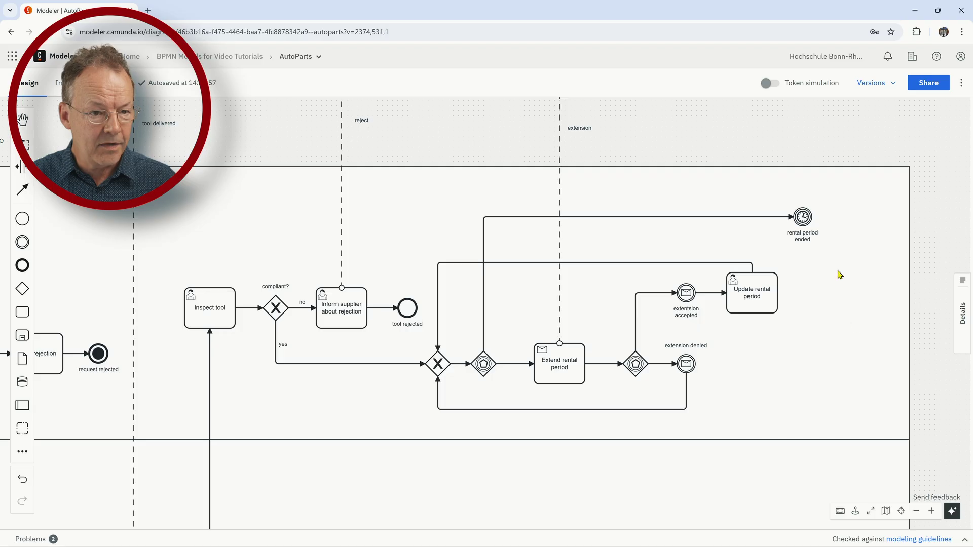
{"action": "scroll", "coordinate": [842, 332], "scroll_direction": "down", "scroll_amount": 3}
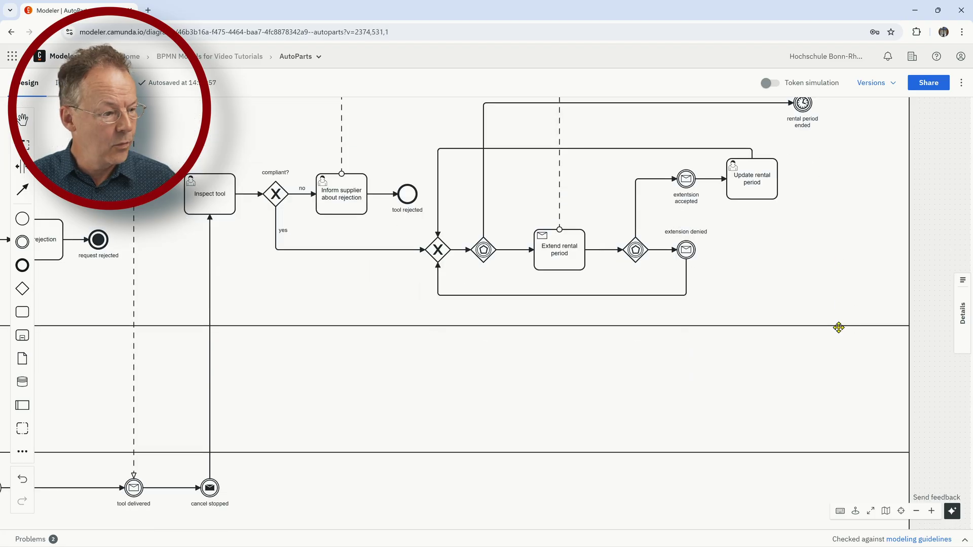
{"action": "scroll", "coordinate": [839, 328], "scroll_direction": "up", "scroll_amount": 1}
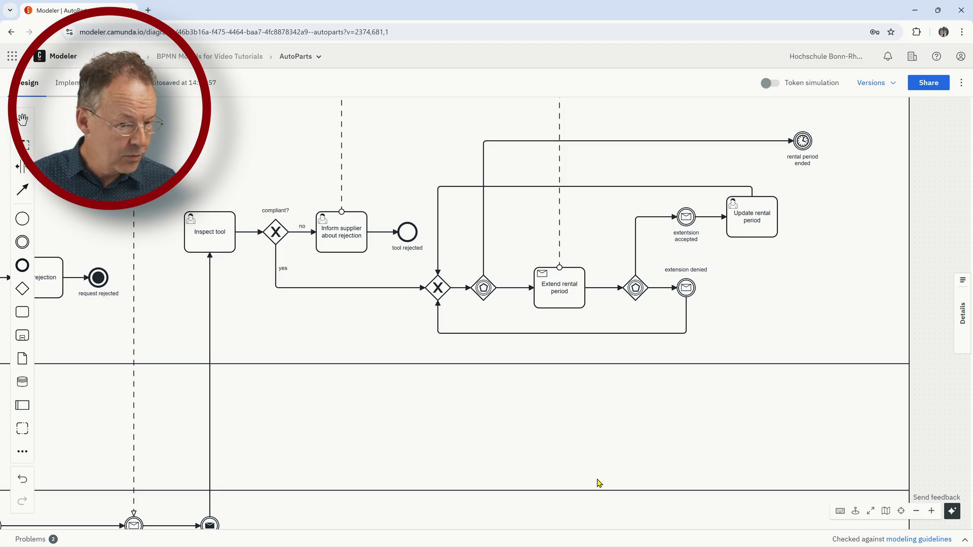
{"action": "left_click", "coordinate": [803, 142]}
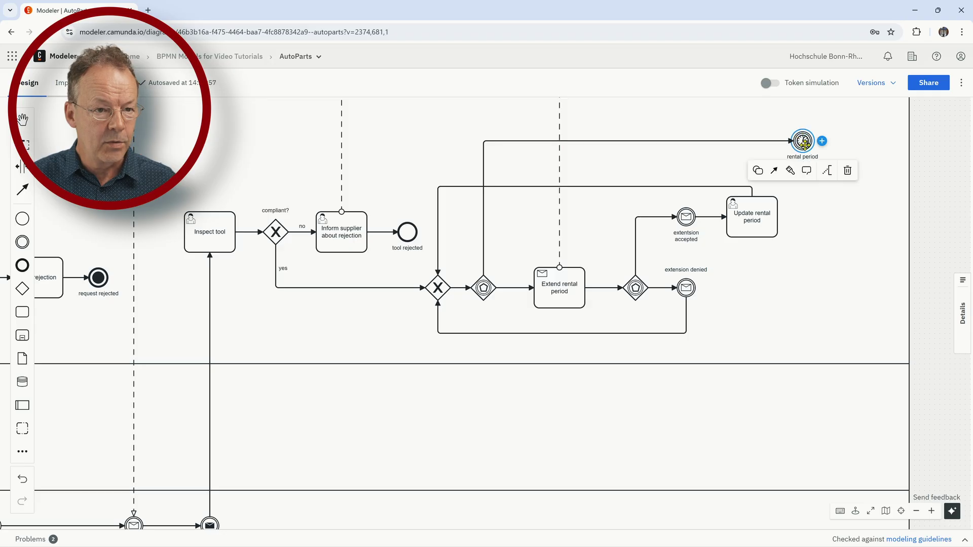
{"action": "left_click", "coordinate": [822, 141]}
{"action": "left_click", "coordinate": [822, 141]}
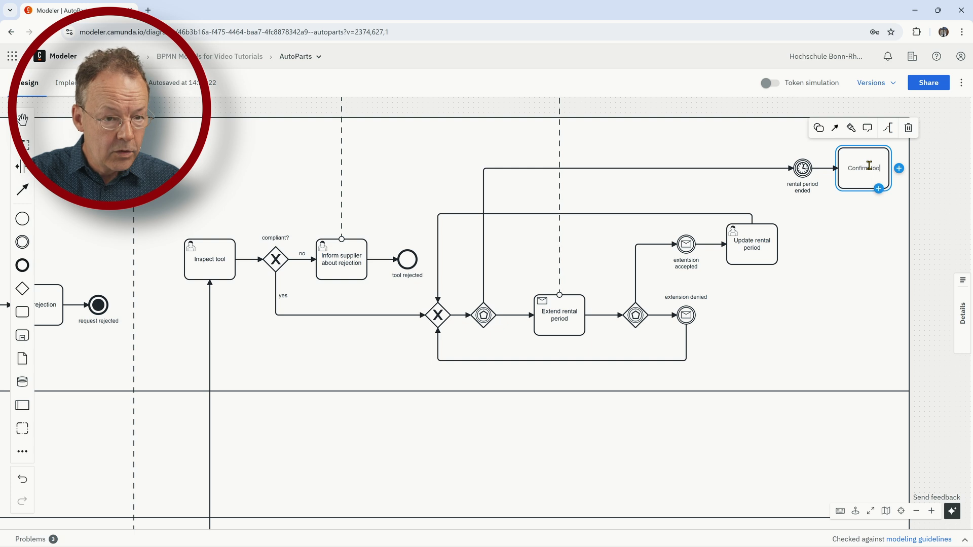
{"action": "type", "text": "Confirm tool usage"}
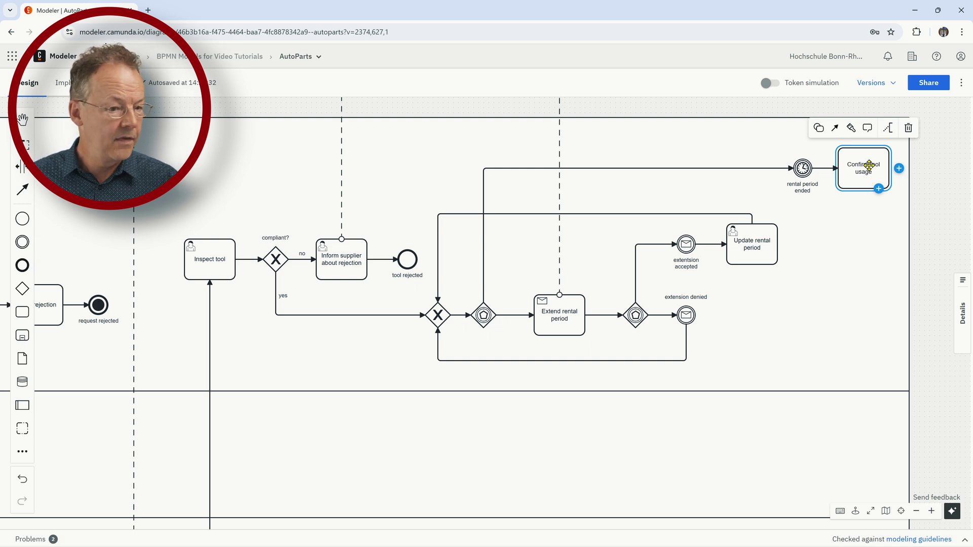
{"action": "key", "text": "Return"}
- Move the "Confirm tool usage" task into the lane below, directly beneath the "rental period ended" timer event
{"action": "scroll", "coordinate": [596, 459], "scroll_direction": "left", "scroll_amount": 10}
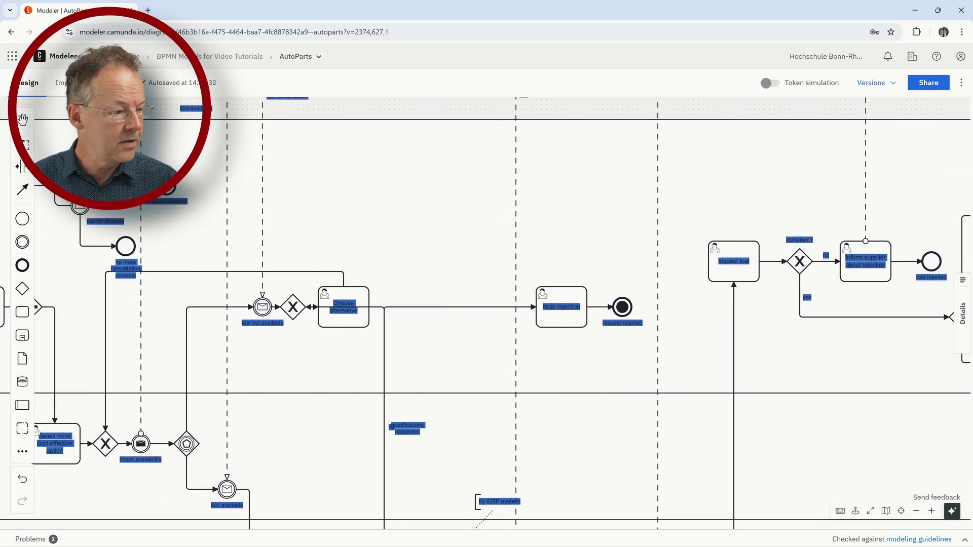
{"action": "left_click_drag", "start_coordinate": [524, 444], "coordinate": [518, 414]}
{"action": "scroll", "coordinate": [518, 414], "scroll_direction": "right", "scroll_amount": 20}
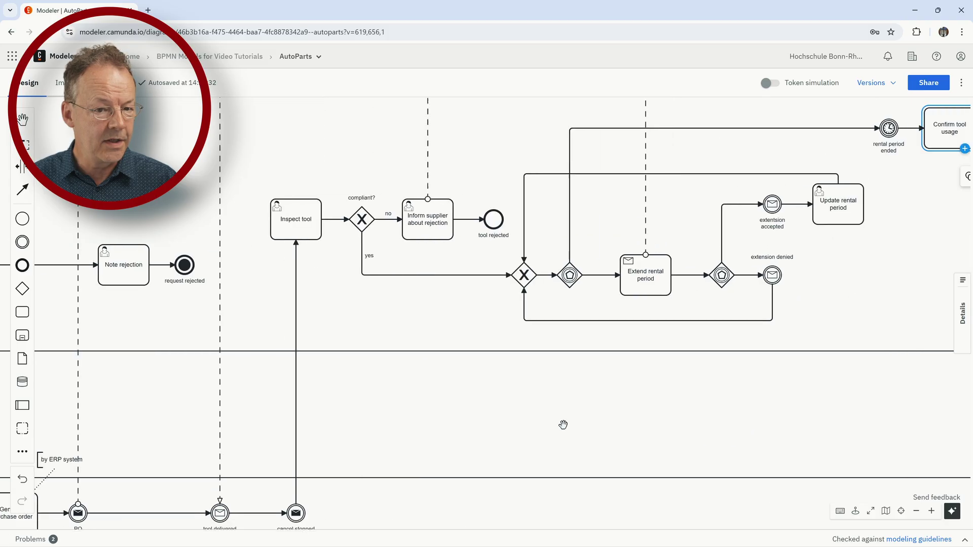
{"action": "left_click_drag", "start_coordinate": [761, 136], "coordinate": [699, 429]}
{"action": "left_click", "coordinate": [779, 292]}
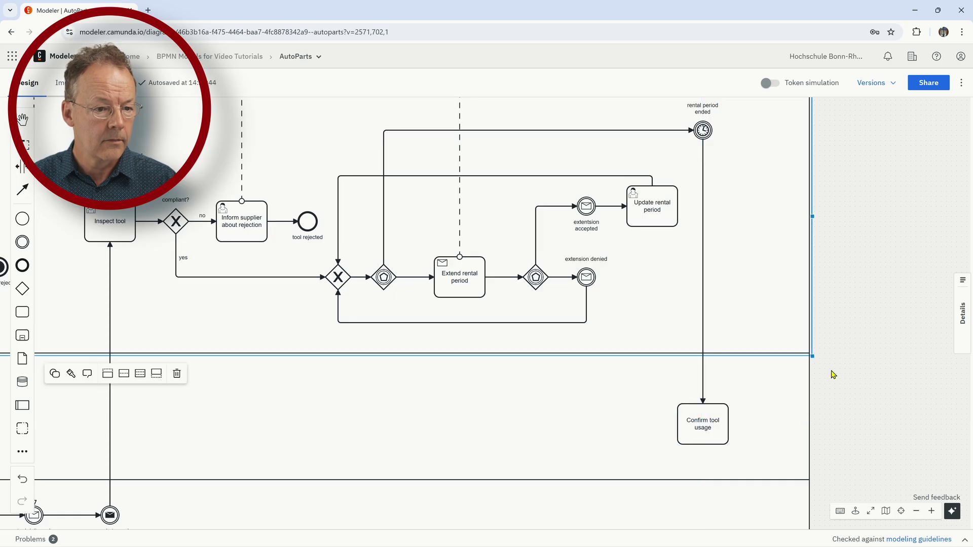
- Change "Confirm tool usage" to a user task
{"action": "left_click", "coordinate": [716, 418]}
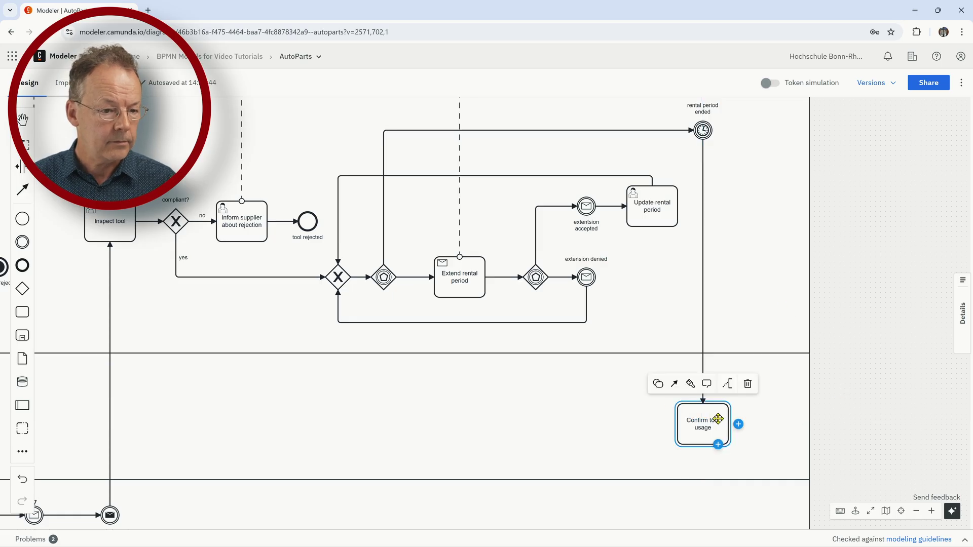
{"action": "left_click", "coordinate": [659, 384]}
{"action": "left_click", "coordinate": [679, 259]}
{"action": "left_click", "coordinate": [898, 328]}
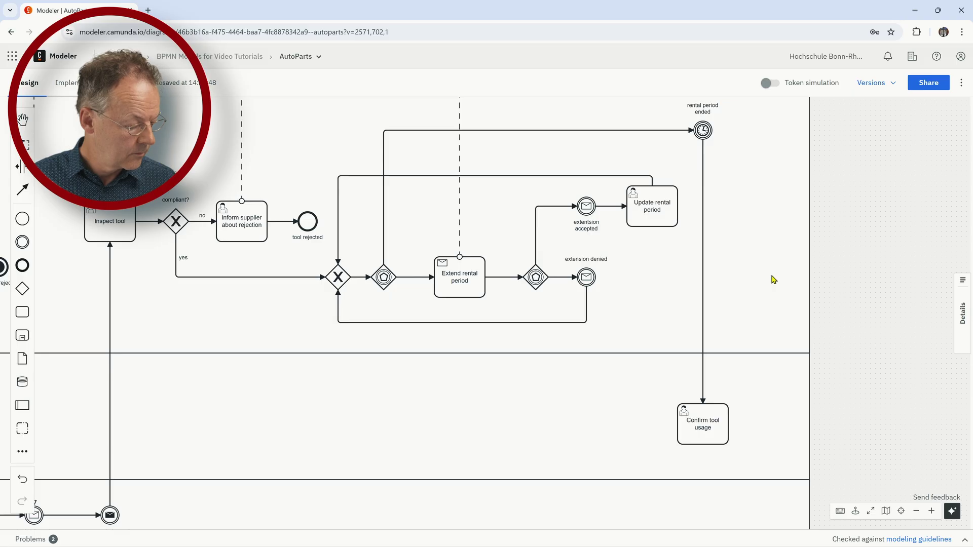
- Widen the pool with the lanes to the right and shift "Confirm tool usage" toward its new edge
{"action": "left_click", "coordinate": [809, 426]}
{"action": "left_click_drag", "start_coordinate": [811, 423], "coordinate": [912, 421]}
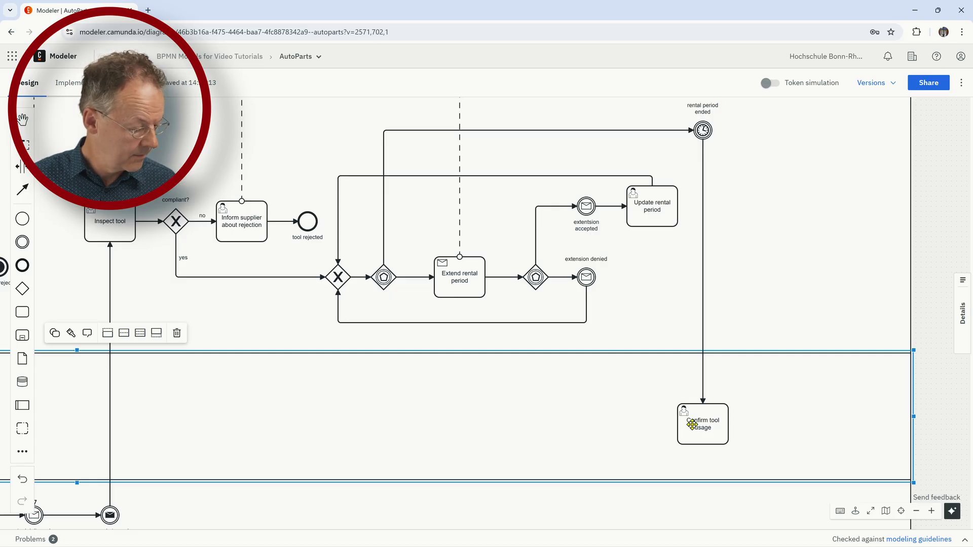
{"action": "left_click_drag", "start_coordinate": [698, 425], "coordinate": [837, 427]}
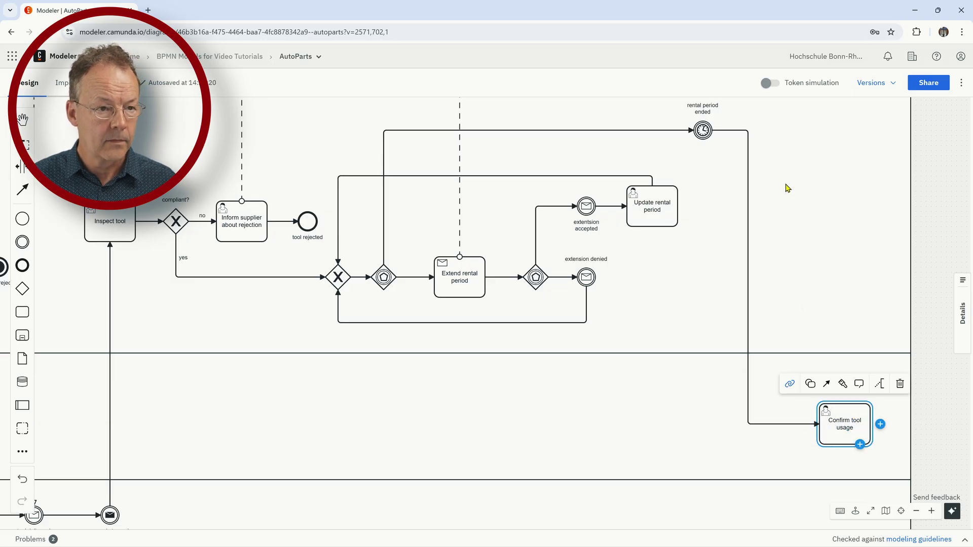
- Reroute the flow from "rental period ended" to run straight down from the timer event and then right into "Confirm tool usage"
{"action": "mouse_move", "coordinate": [748, 178]}
{"action": "left_mouse_down"}
{"action": "mouse_move", "coordinate": [720, 188]}
{"action": "mouse_move", "coordinate": [747, 187]}
{"action": "mouse_move", "coordinate": [746, 178]}
{"action": "left_mouse_up"}
{"action": "left_click_drag", "start_coordinate": [748, 133], "coordinate": [707, 163]}
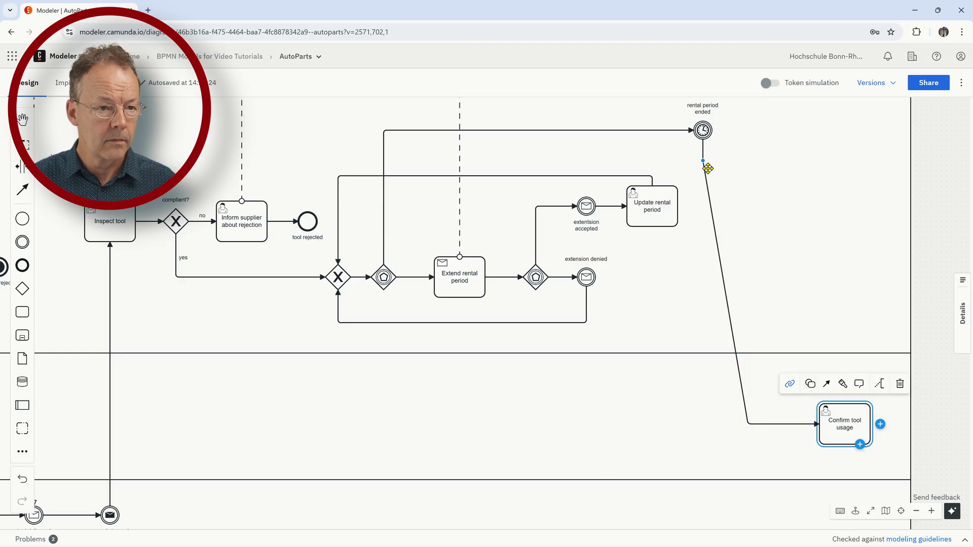
{"action": "left_click_drag", "start_coordinate": [748, 427], "coordinate": [703, 430]}
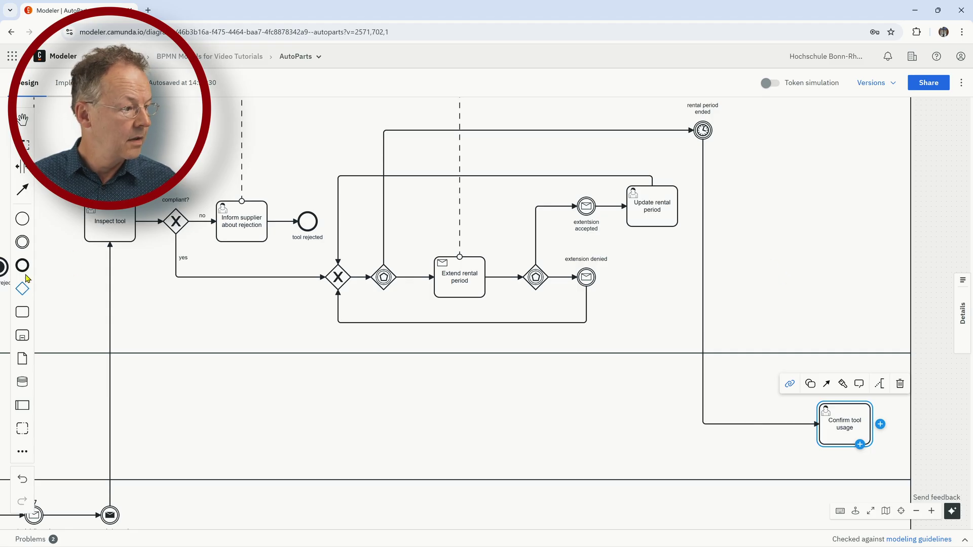
- Insert a message intermediate catch event named "invoice" into the flow just before "Confirm tool usage"
{"action": "left_click", "coordinate": [22, 242]}
{"action": "left_click", "coordinate": [758, 425]}
{"action": "double_click", "coordinate": [760, 424]}
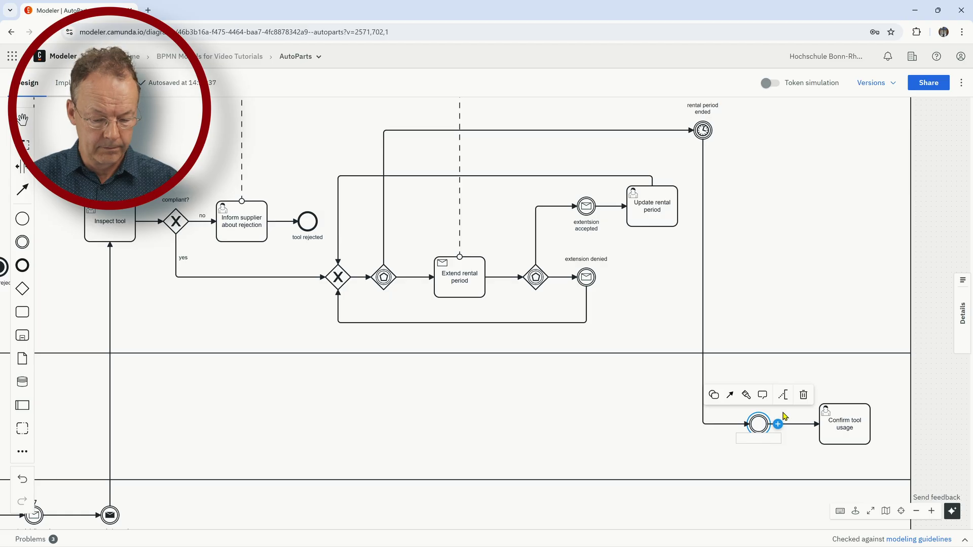
{"action": "type", "text": "invoi"}
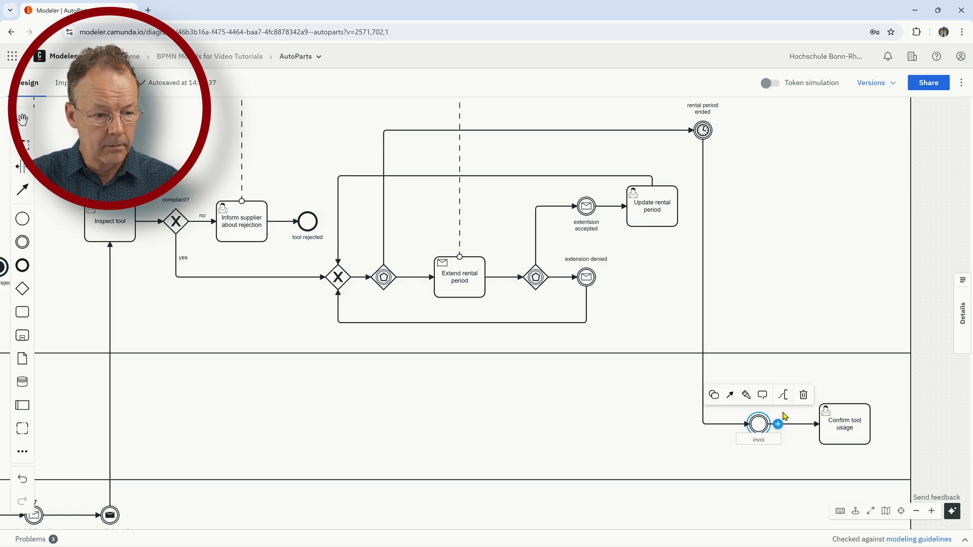
{"action": "type", "text": "ce"}
{"action": "key", "text": "Return"}
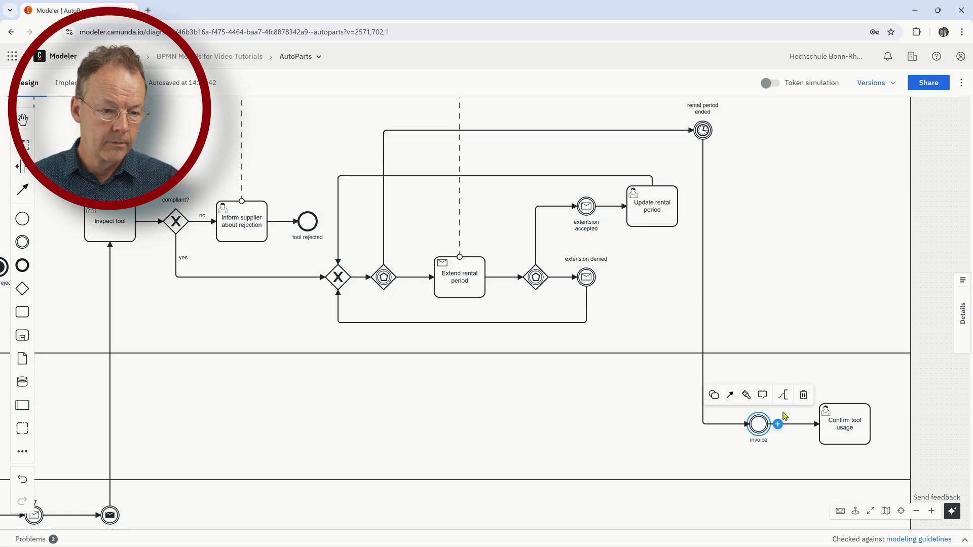
{"action": "left_click", "coordinate": [714, 395]}
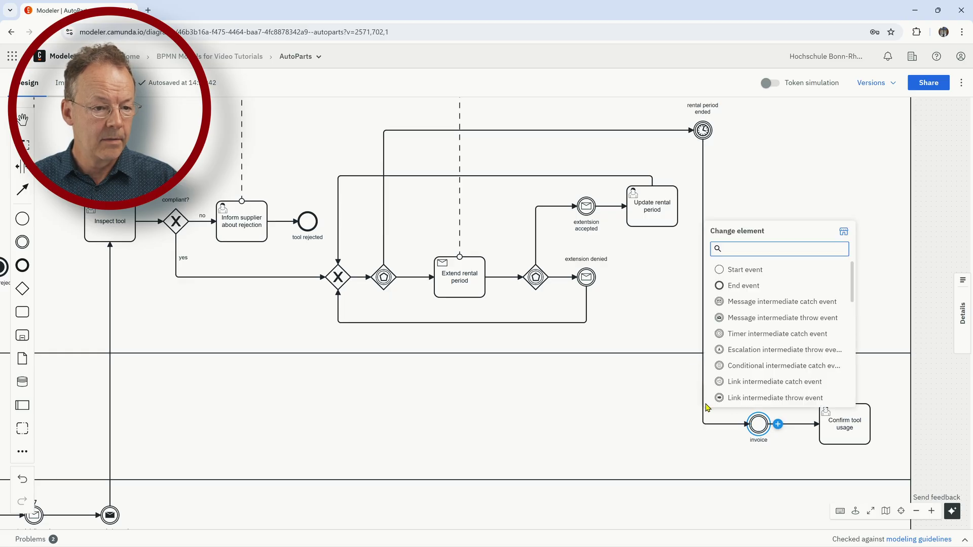
{"action": "left_click", "coordinate": [747, 301]}
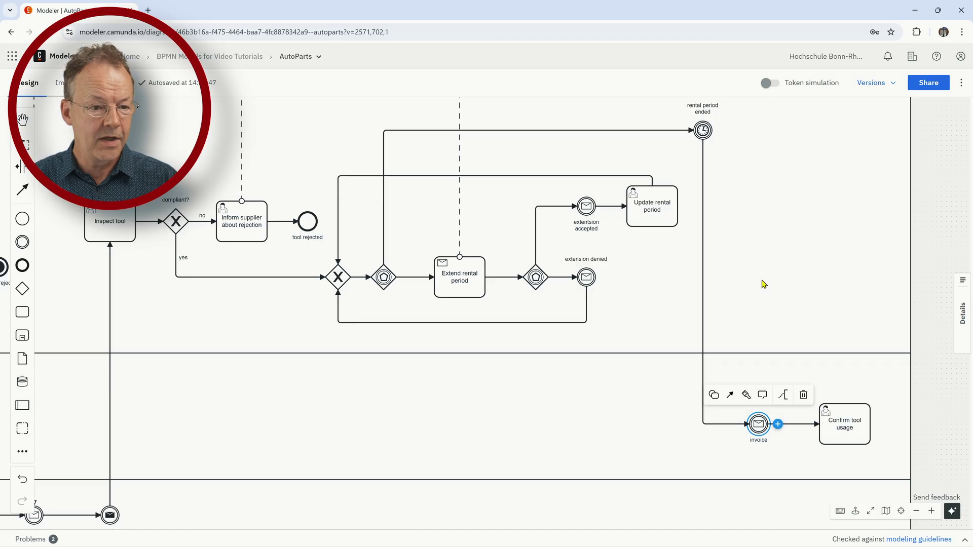
- Extend the Supplier pool to the right to match the widened pool below
{"action": "scroll", "coordinate": [763, 283], "scroll_direction": "up", "scroll_amount": 3}
{"action": "scroll", "coordinate": [764, 284], "scroll_direction": "up", "scroll_amount": 1}
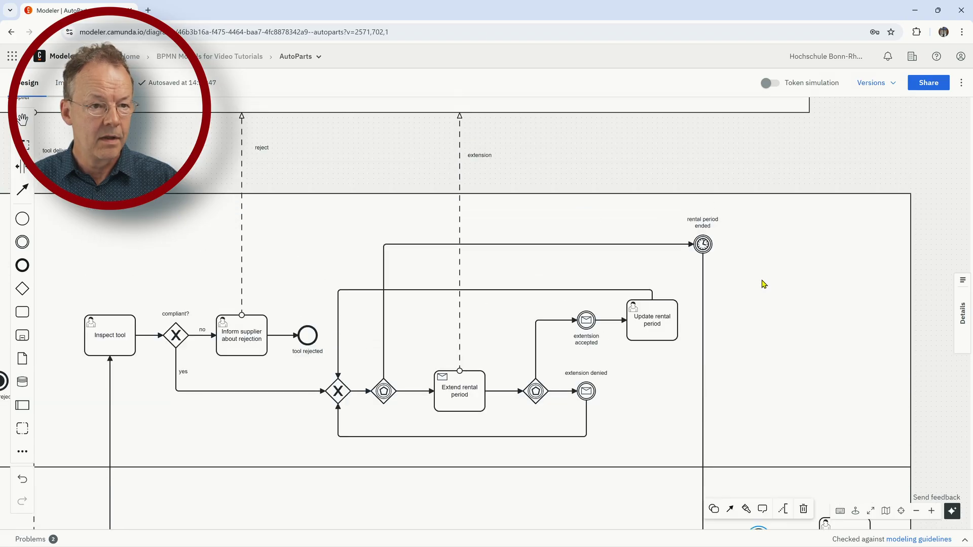
{"action": "left_click", "coordinate": [776, 103]}
{"action": "left_click_drag", "start_coordinate": [810, 103], "coordinate": [914, 104]}
- Connect the Supplier pool to the "invoice" event with a message flow
{"action": "scroll", "coordinate": [786, 247], "scroll_direction": "down", "scroll_amount": 3}
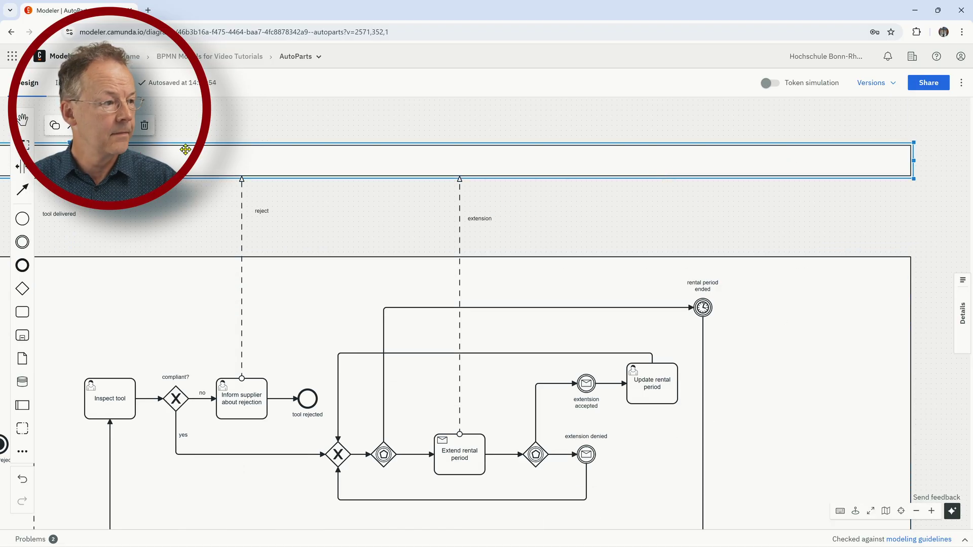
{"action": "left_click", "coordinate": [73, 127]}
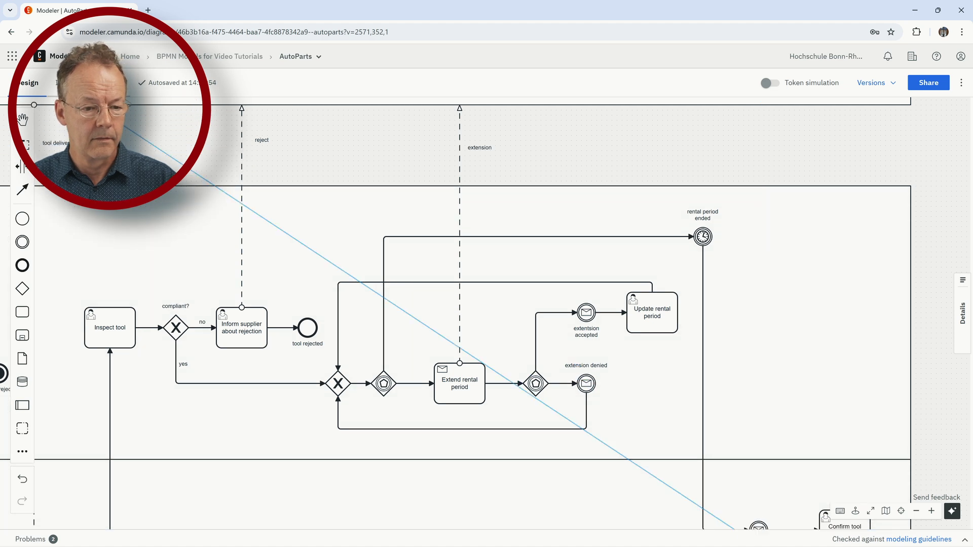
{"action": "left_click", "coordinate": [759, 494]}
{"action": "left_click", "coordinate": [799, 361]}
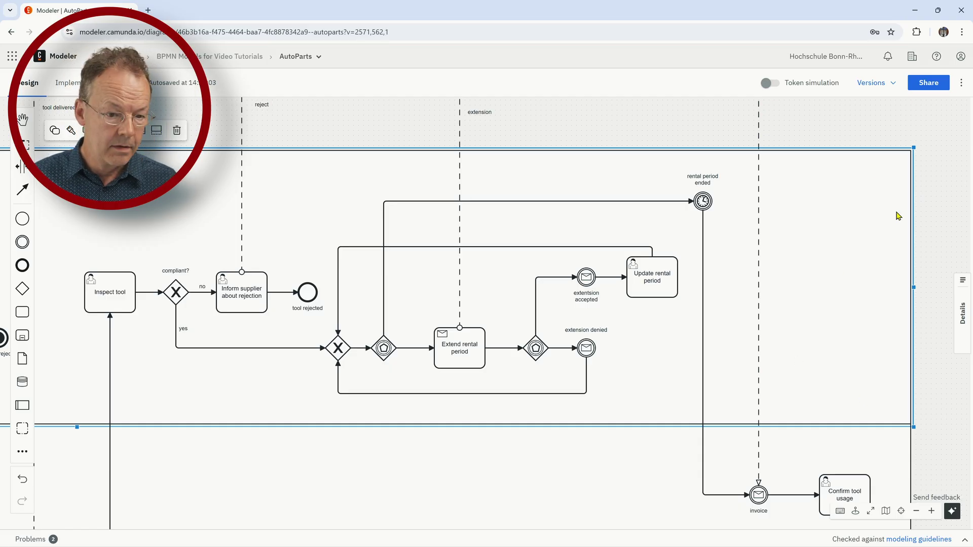
{"action": "left_click", "coordinate": [859, 309]}
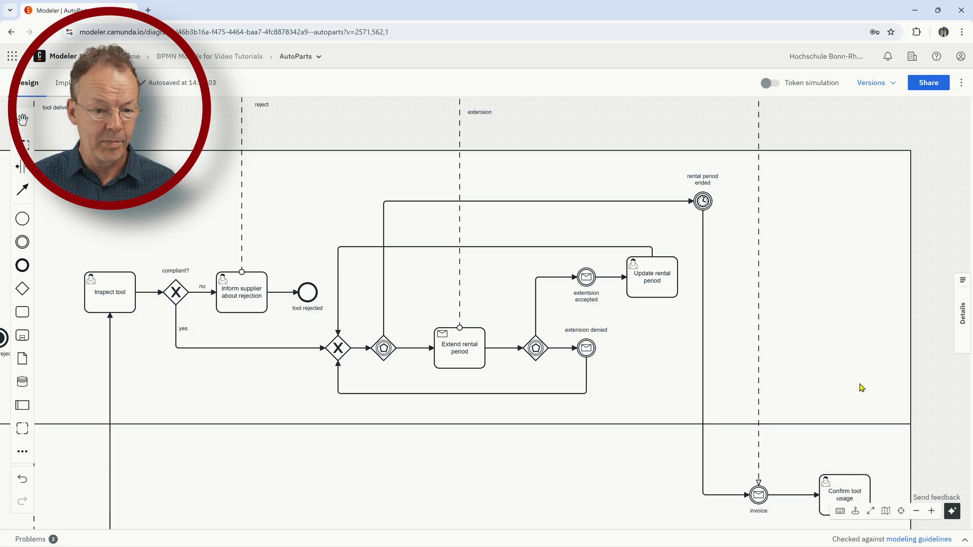
- Widen the pool with the lanes slightly and append a task named "Pay for rental" after "Confirm tool usage"
{"action": "scroll", "coordinate": [849, 355], "scroll_direction": "down", "scroll_amount": 3}
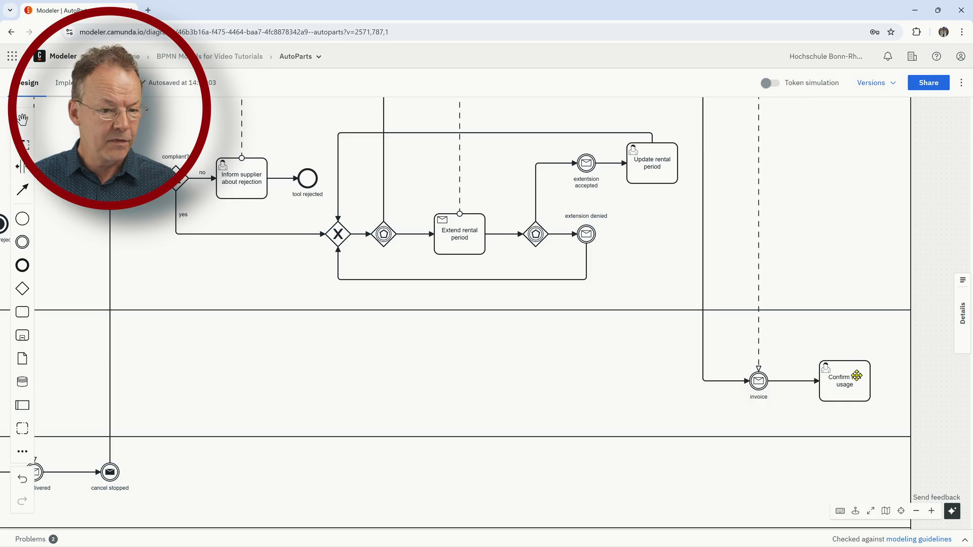
{"action": "left_click", "coordinate": [904, 381]}
{"action": "left_click_drag", "start_coordinate": [910, 375], "coordinate": [943, 375]}
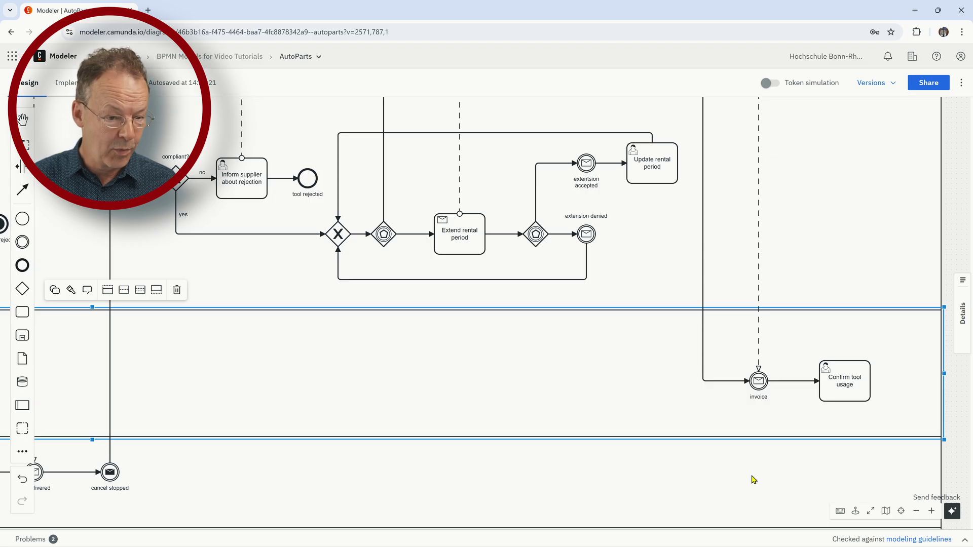
{"action": "left_click", "coordinate": [848, 381]}
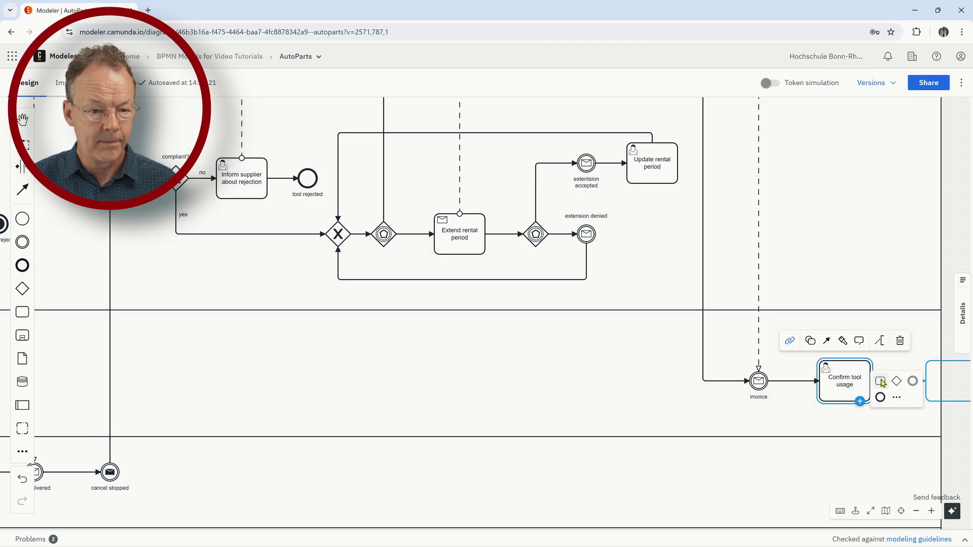
{"action": "left_click", "coordinate": [881, 382]}
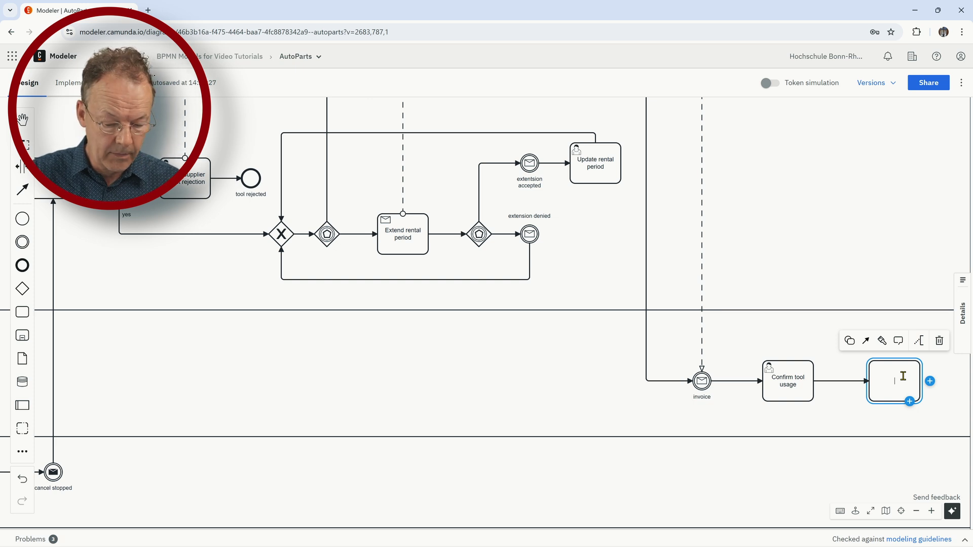
{"action": "type", "text": "Pay for rental"}
{"action": "key", "text": "Return"}
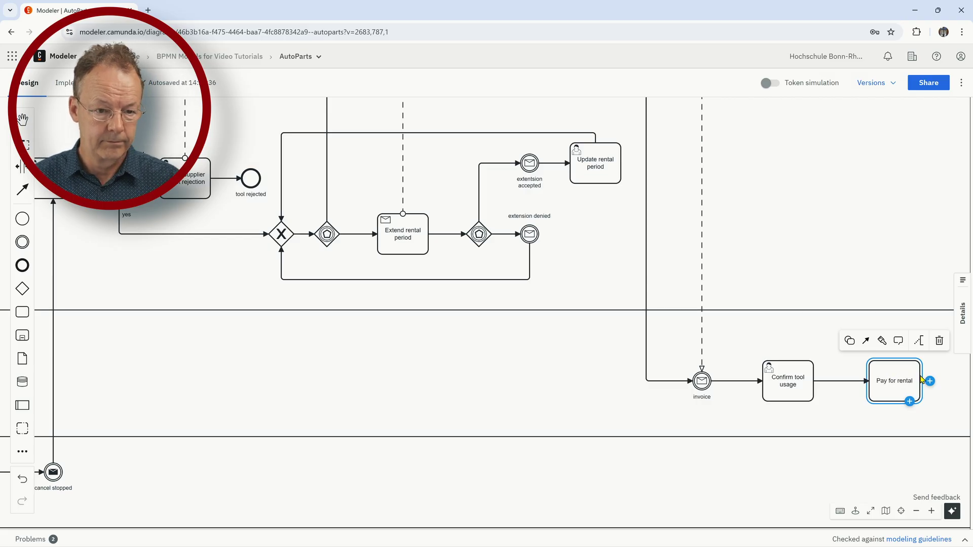
- Move "Pay for rental" into the lane beneath "Confirm tool usage" and change it to a user task
{"action": "left_click_drag", "start_coordinate": [897, 397], "coordinate": [794, 493]}
{"action": "left_click", "coordinate": [770, 441]}
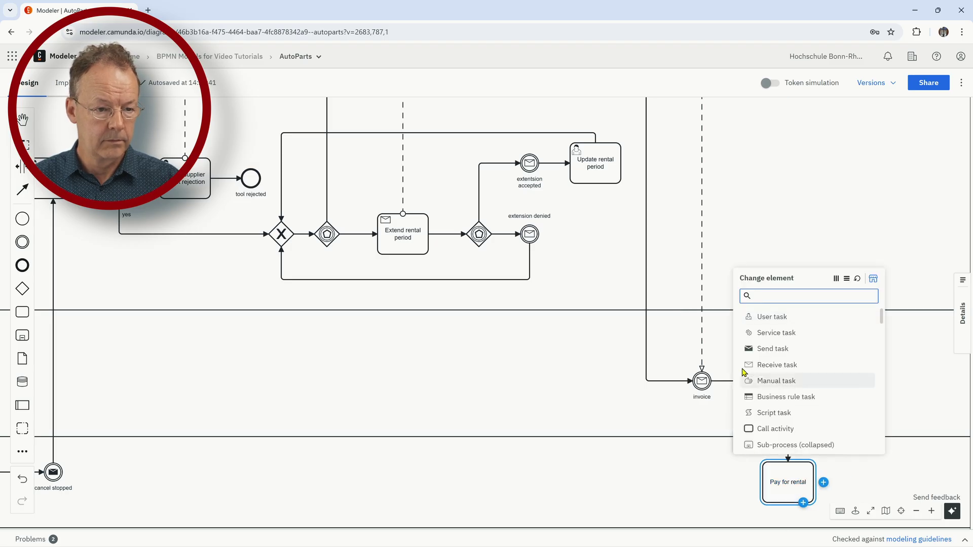
{"action": "left_click", "coordinate": [752, 316]}
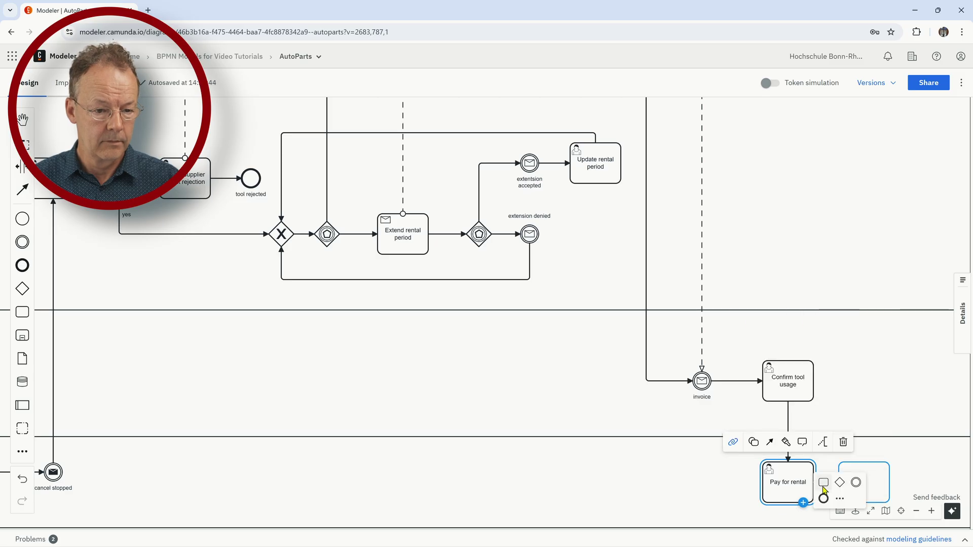
- Append an end event named "rental finished" after the "Pay for rental" task
{"action": "left_click", "coordinate": [824, 499]}
{"action": "double_click", "coordinate": [847, 471]}
{"action": "type", "text": "rental"}
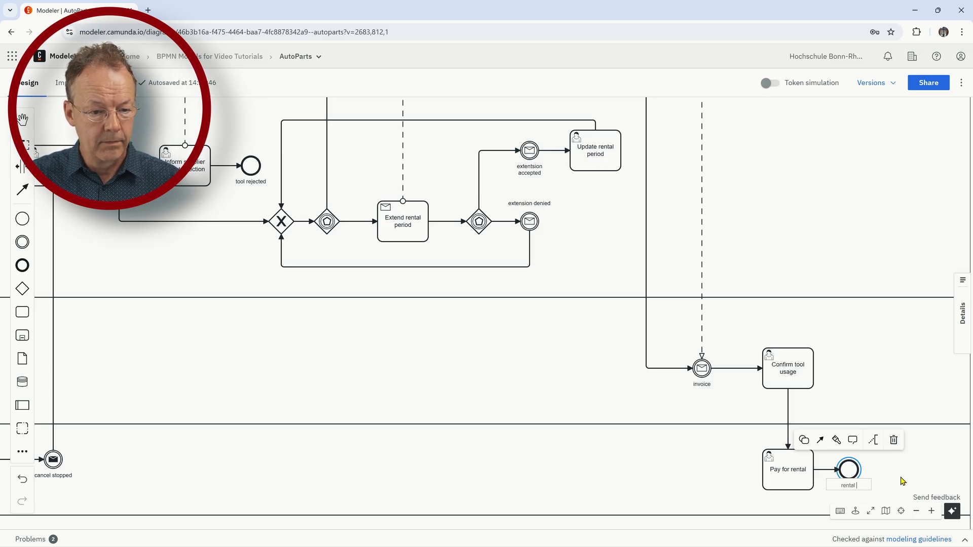
{"action": "type", "text": " finished"}
{"action": "key", "text": "Return"}
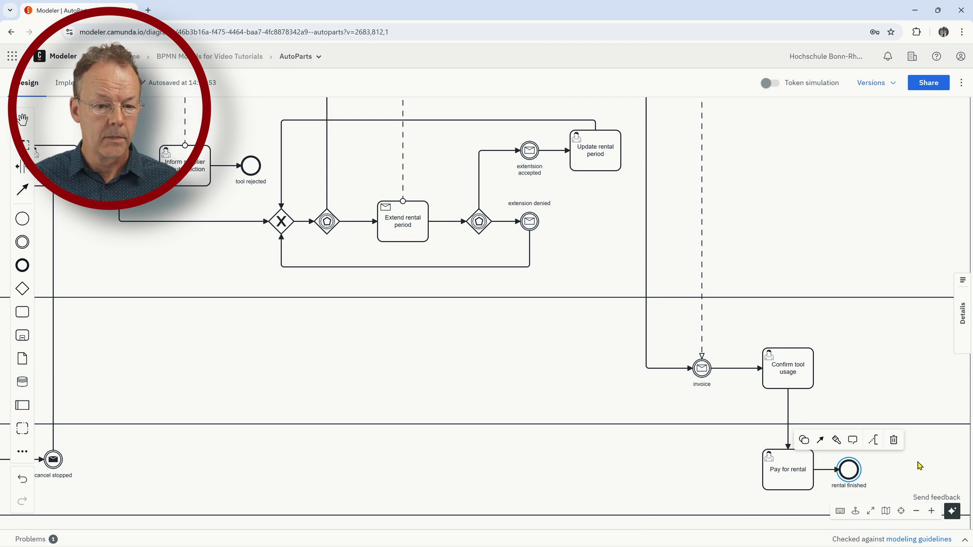
- Move the "Pay for rental" task and the "rental finished" end event down into the pool's unnamed lowest lane, and name that lane
{"action": "left_click", "coordinate": [916, 511]}
{"action": "left_click", "coordinate": [916, 511]}
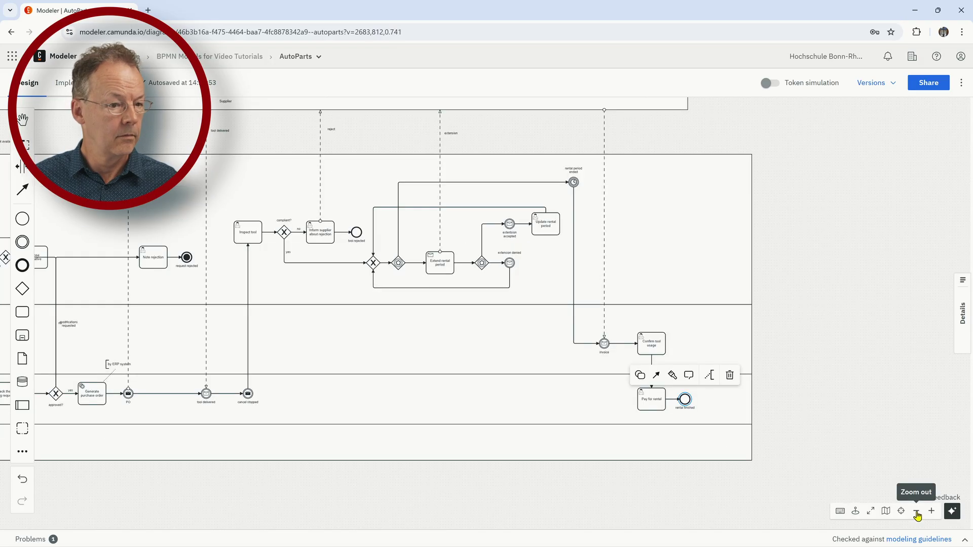
{"action": "left_click_drag", "start_coordinate": [816, 415], "coordinate": [959, 448]}
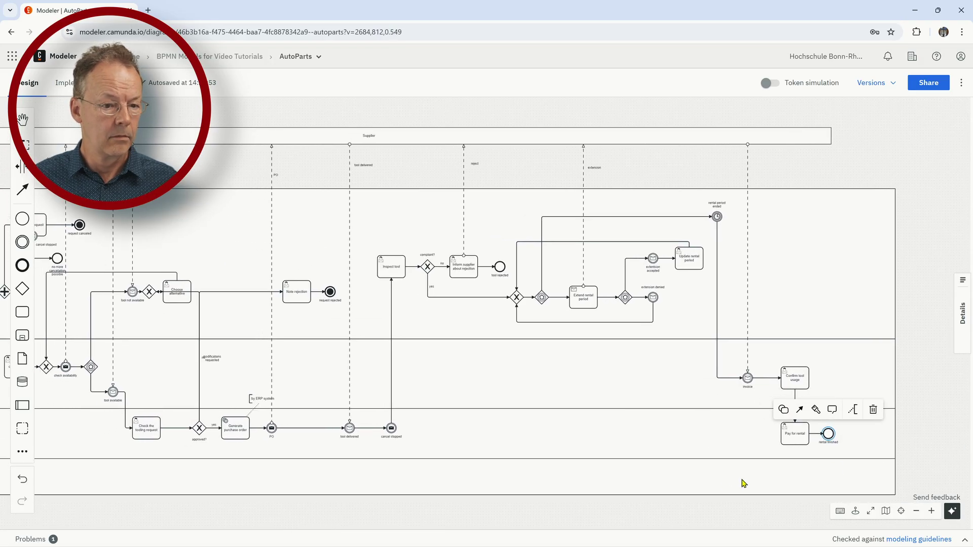
{"action": "left_click_drag", "start_coordinate": [671, 515], "coordinate": [725, 501]}
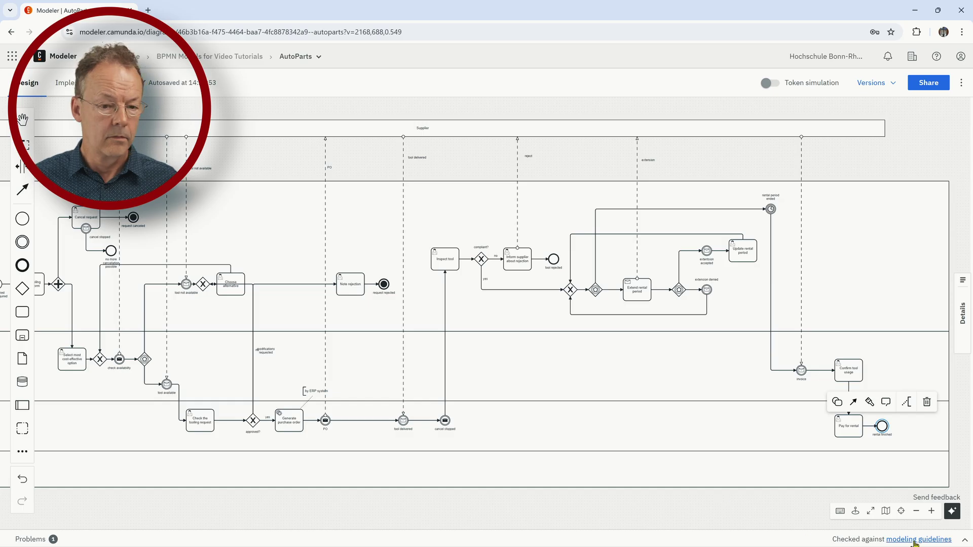
{"action": "left_click", "coordinate": [916, 511]}
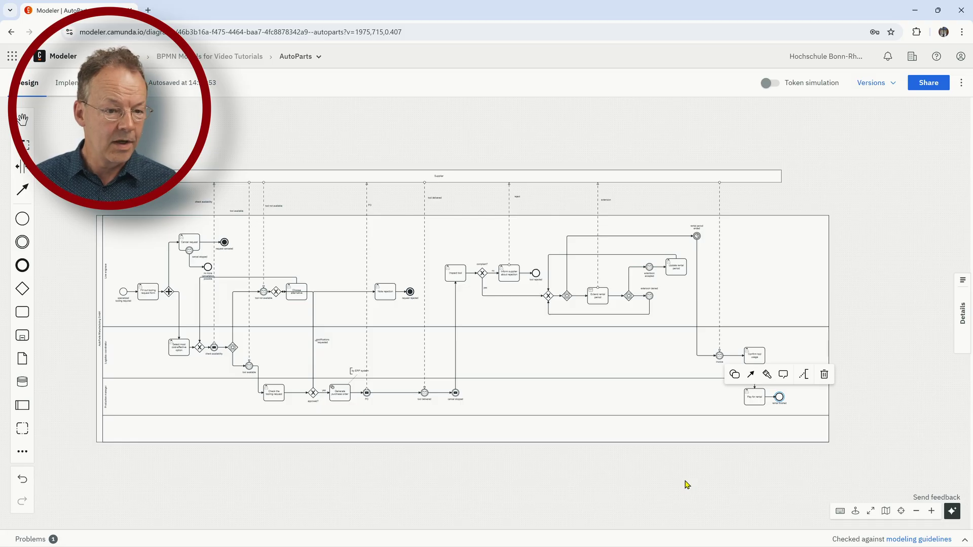
{"action": "left_click", "coordinate": [789, 301]}
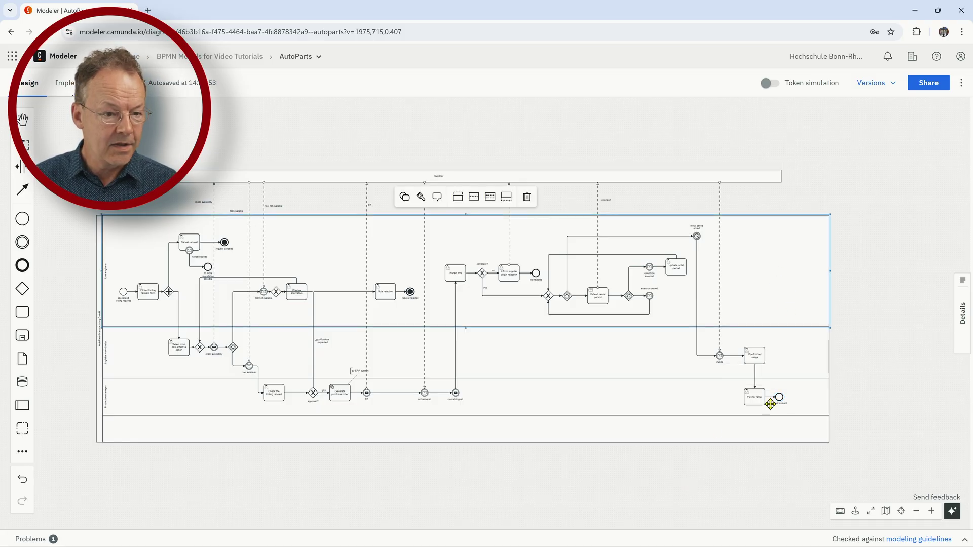
{"action": "left_click_drag", "start_coordinate": [753, 398], "coordinate": [755, 432]}
{"action": "left_click", "coordinate": [185, 426]}
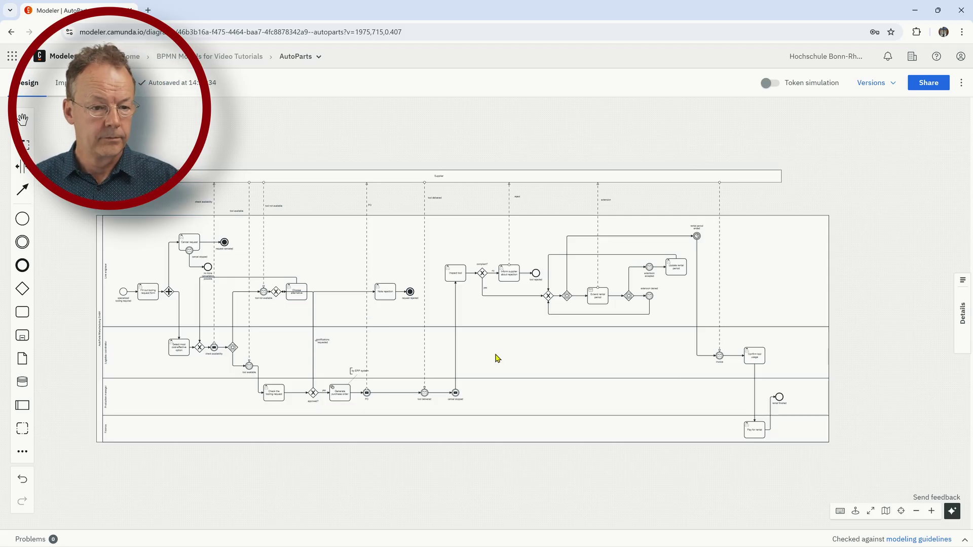
{"action": "left_click_drag", "start_coordinate": [779, 397], "coordinate": [792, 430]}
{"action": "left_click", "coordinate": [807, 324]}
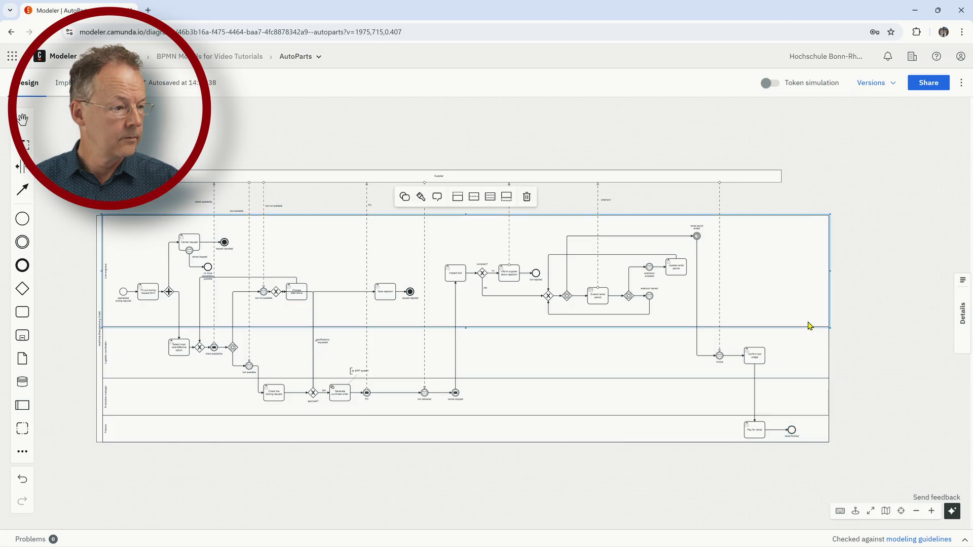